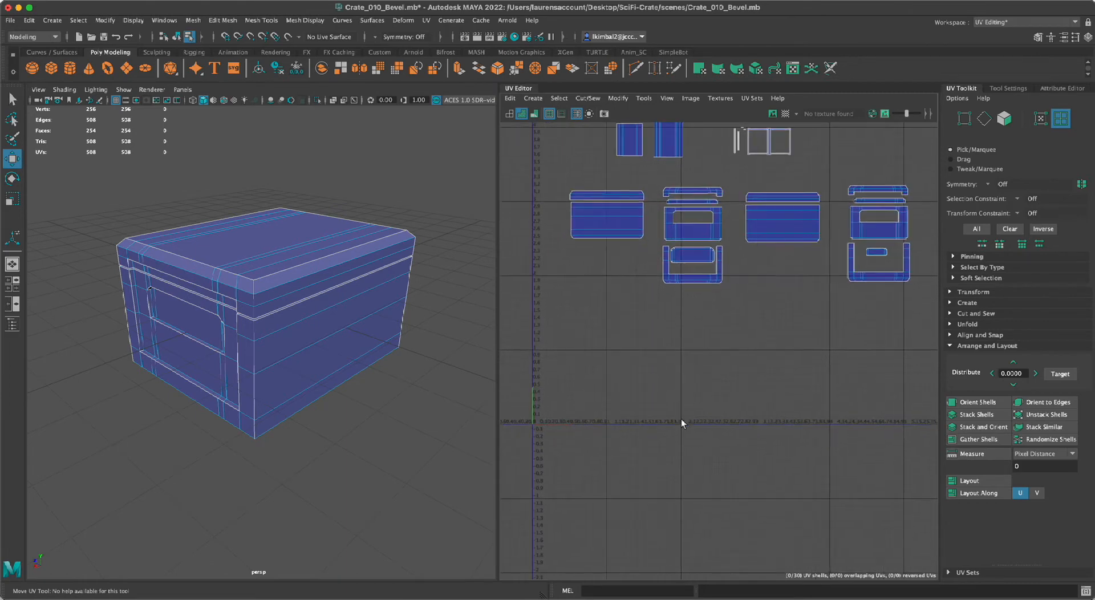
- Examine the UV Editor grid, from the empty 0 to 1 tile at the origin out to all of the crate's UV shells
{"action": "middle_click_drag", "start_coordinate": [681, 419], "coordinate": [684, 456], "text": "alt"}
{"action": "right_click_drag", "start_coordinate": [684, 457], "coordinate": [608, 456], "text": "alt"}
{"action": "middle_click_drag", "start_coordinate": [607, 457], "coordinate": [791, 369], "text": "alt"}
{"action": "right_click_drag", "start_coordinate": [792, 369], "coordinate": [885, 439], "text": "alt"}
{"action": "middle_click_drag", "start_coordinate": [884, 438], "coordinate": [936, 342], "text": "alt"}
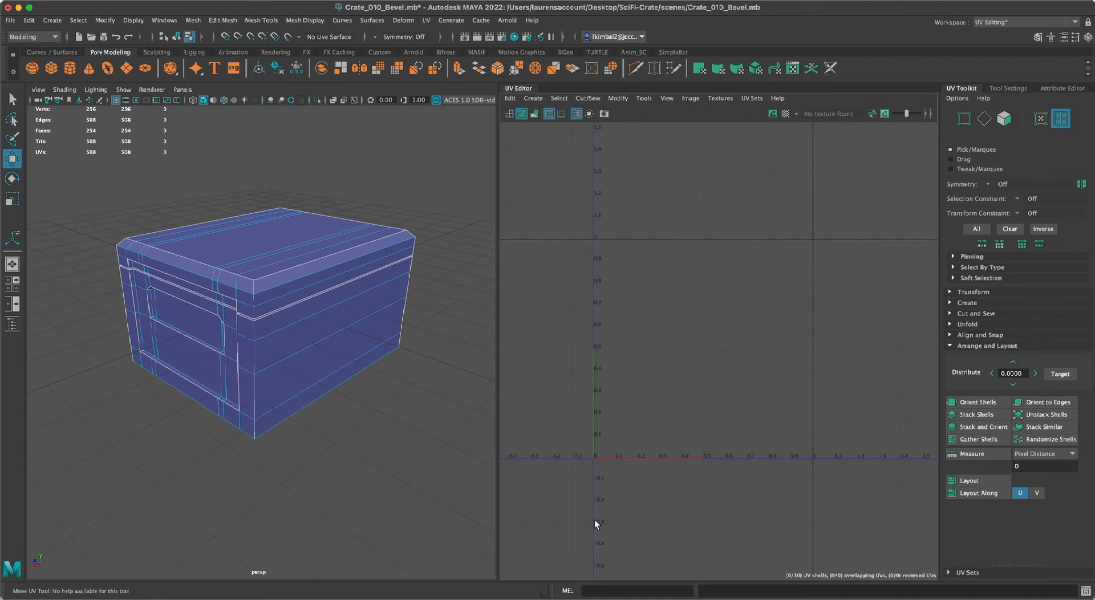
{"action": "right_click_drag", "start_coordinate": [843, 406], "coordinate": [513, 381], "text": "alt"}
{"action": "middle_click_drag", "start_coordinate": [681, 448], "coordinate": [579, 375], "text": "alt"}
{"action": "right_click_drag", "start_coordinate": [715, 395], "coordinate": [522, 388], "text": "alt"}
{"action": "right_click_drag", "start_coordinate": [820, 448], "coordinate": [533, 379], "text": "alt"}
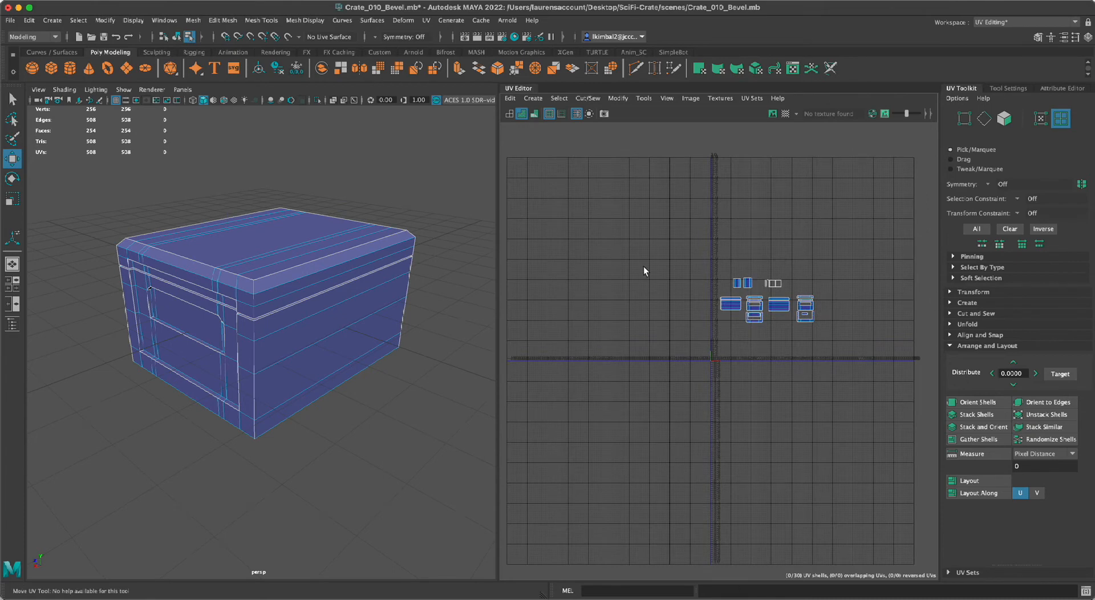
{"action": "right_click_drag", "start_coordinate": [644, 266], "coordinate": [741, 273], "text": "alt"}
{"action": "middle_click_drag", "start_coordinate": [741, 273], "coordinate": [866, 442], "text": "alt"}
{"action": "middle_click_drag", "start_coordinate": [688, 308], "coordinate": [486, 142], "text": "alt"}
{"action": "right_click_drag", "start_coordinate": [486, 142], "coordinate": [518, 211], "text": "alt"}
{"action": "middle_click_drag", "start_coordinate": [518, 211], "coordinate": [660, 209], "text": "alt"}
{"action": "right_click_drag", "start_coordinate": [660, 209], "coordinate": [679, 264], "text": "alt"}
{"action": "middle_click_drag", "start_coordinate": [679, 264], "coordinate": [656, 185], "text": "alt"}
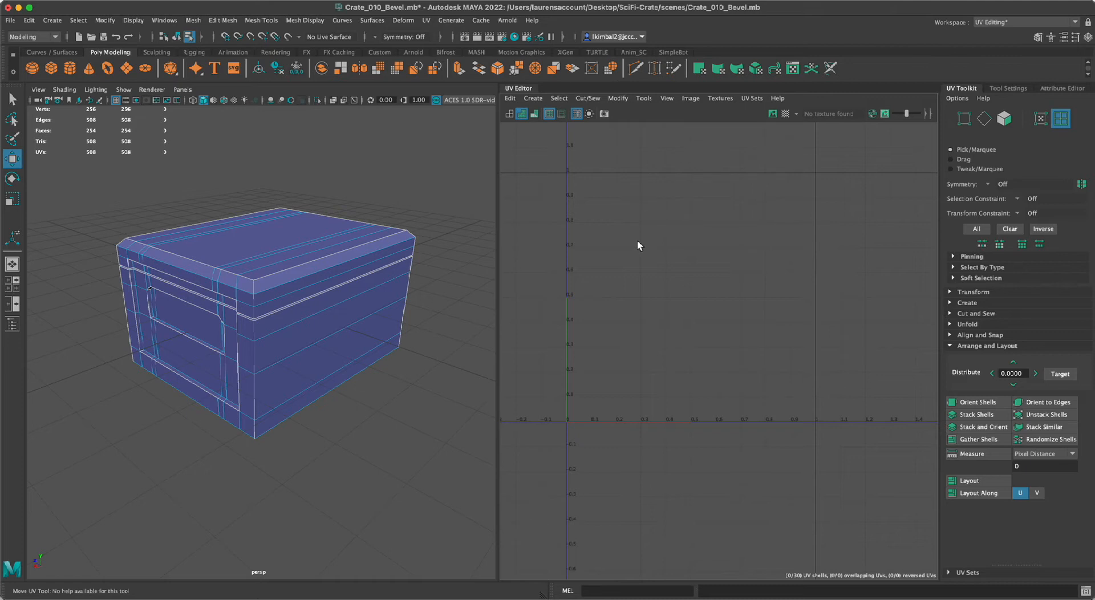
{"action": "scroll", "coordinate": [635, 296], "scroll_direction": "down", "scroll_amount": 3}
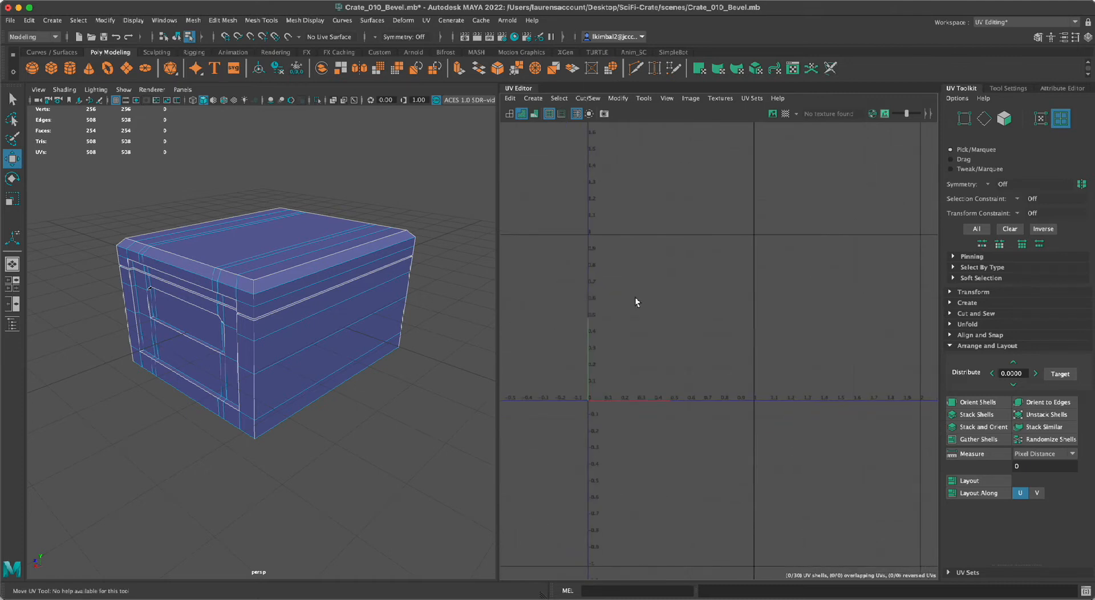
{"action": "middle_click_drag", "start_coordinate": [635, 297], "coordinate": [592, 311], "text": "alt"}
{"action": "scroll", "coordinate": [601, 315], "scroll_direction": "down", "scroll_amount": 2}
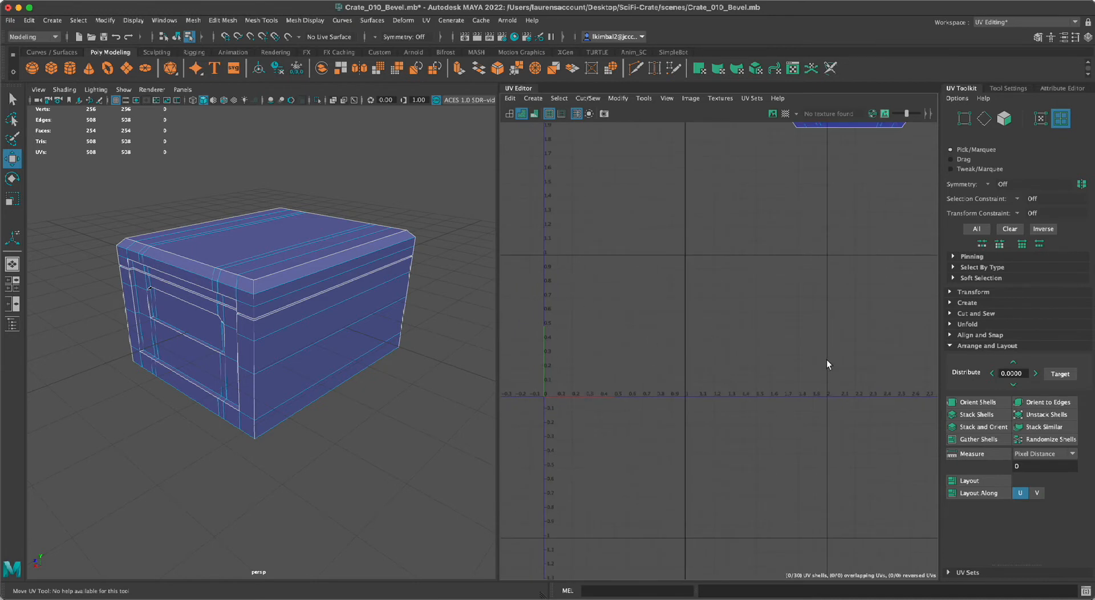
{"action": "right_click_drag", "start_coordinate": [863, 385], "coordinate": [743, 358], "text": "alt"}
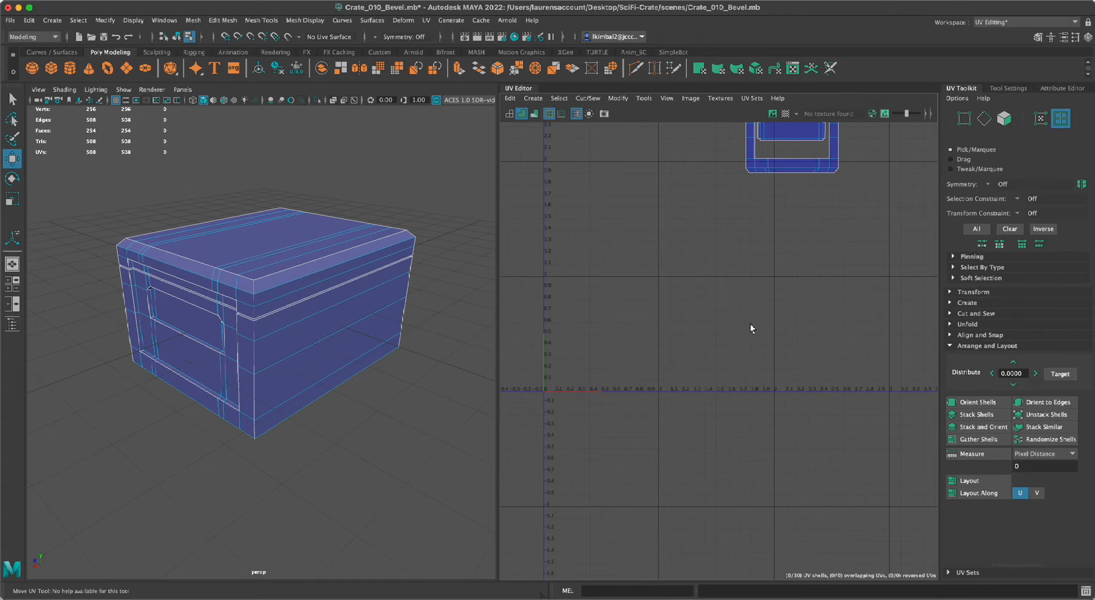
{"action": "scroll", "coordinate": [849, 341], "scroll_direction": "down", "scroll_amount": 6}
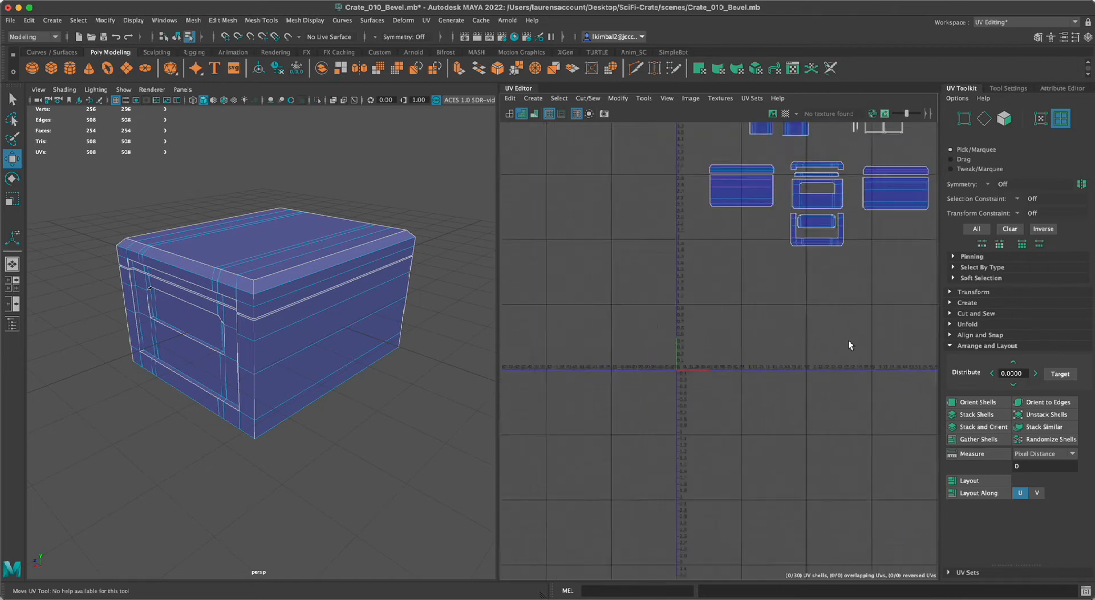
{"action": "middle_click_drag", "start_coordinate": [774, 310], "coordinate": [712, 306], "text": "alt"}
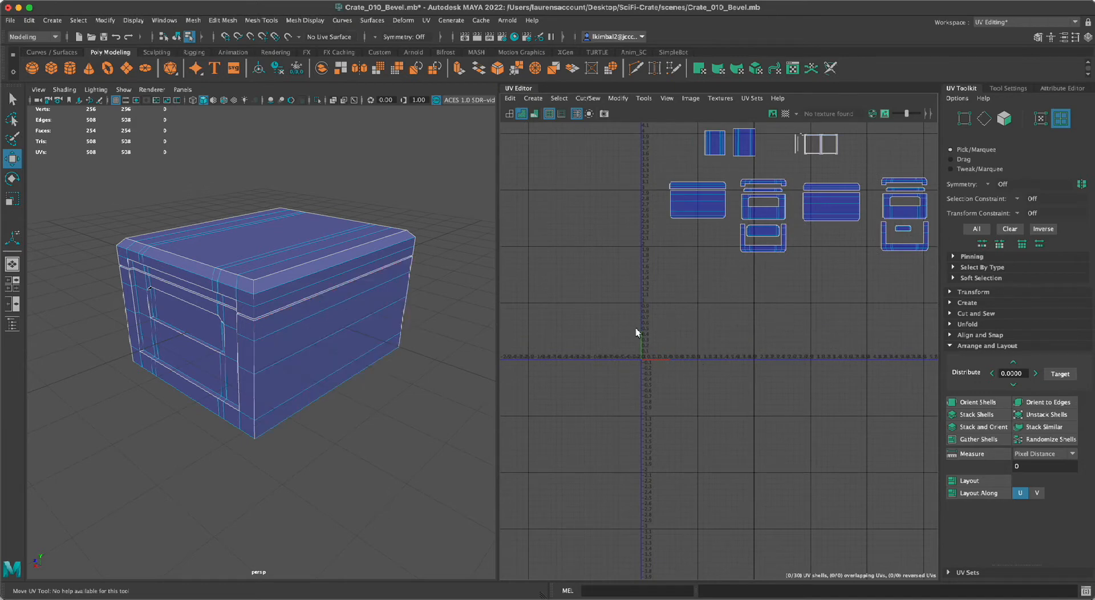
- Select the two UV shells of the crate's long side and inspect the 0 to 1 tile and its neighbouring tiles
{"action": "left_click_drag", "start_coordinate": [645, 155], "coordinate": [711, 224]}
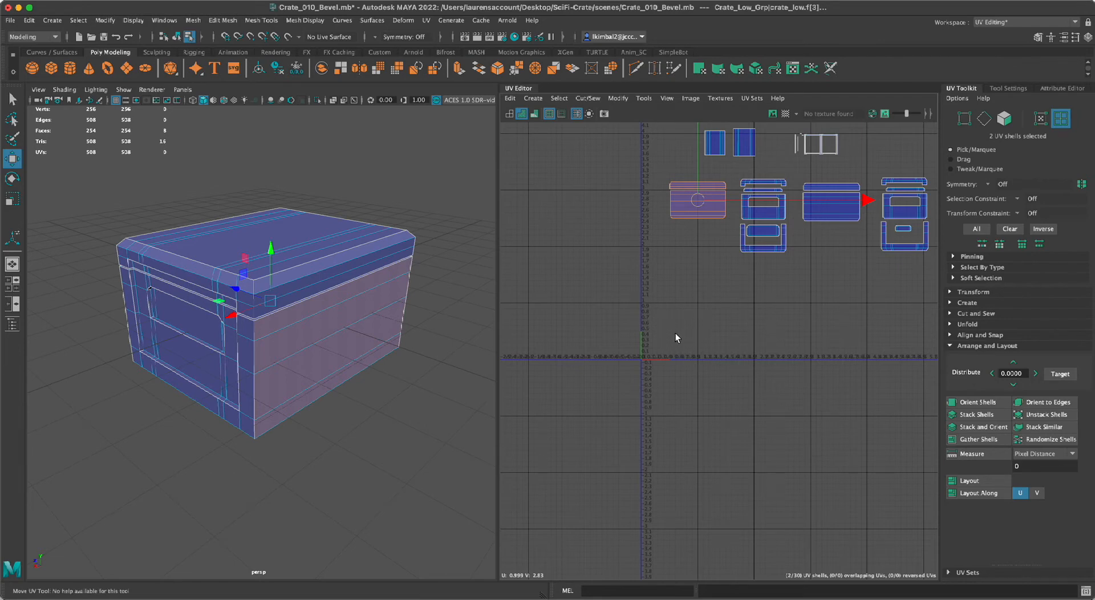
{"action": "right_click_drag", "start_coordinate": [679, 335], "coordinate": [960, 532], "text": "alt"}
{"action": "middle_click_drag", "start_coordinate": [725, 447], "coordinate": [762, 459], "text": "alt"}
{"action": "right_click_drag", "start_coordinate": [666, 489], "coordinate": [770, 565], "text": "alt"}
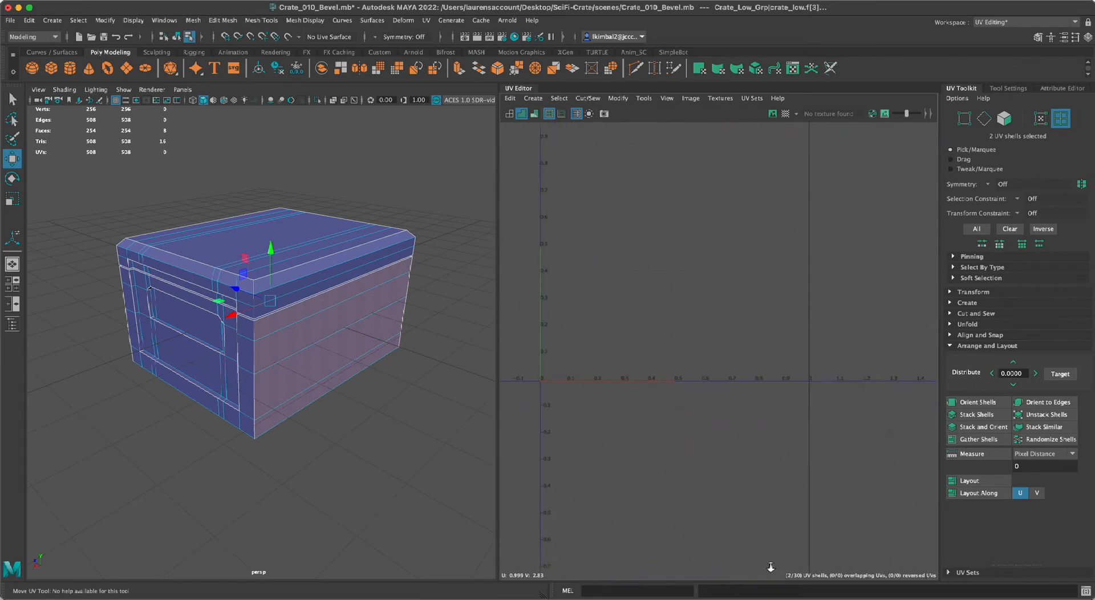
{"action": "middle_click_drag", "start_coordinate": [766, 431], "coordinate": [769, 470], "text": "alt"}
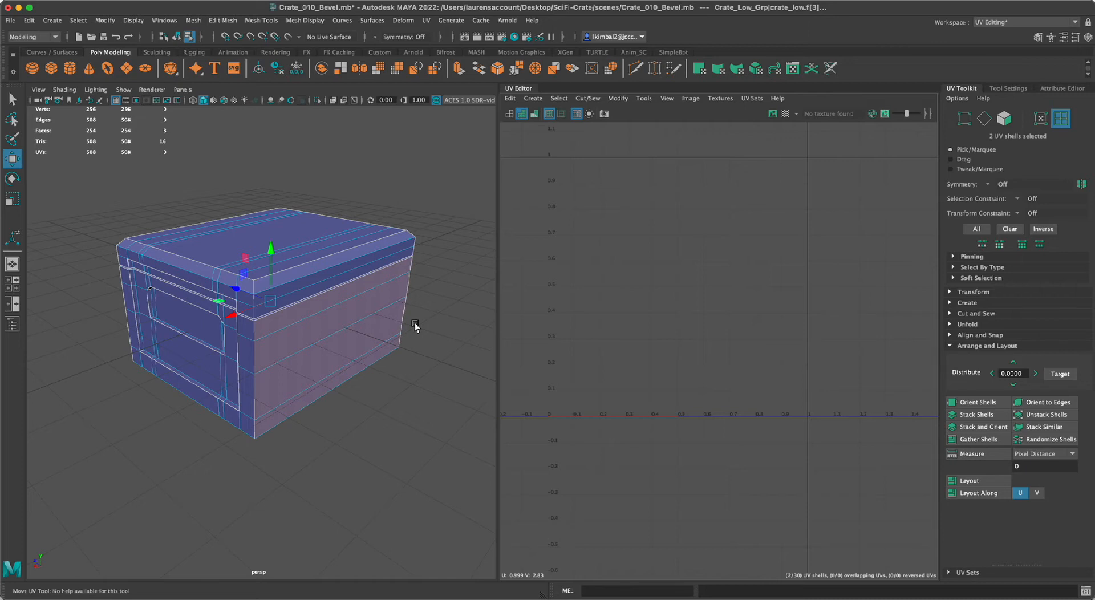
{"action": "right_click_drag", "start_coordinate": [863, 460], "coordinate": [645, 433], "text": "alt"}
{"action": "middle_click_drag", "start_coordinate": [678, 430], "coordinate": [615, 431], "text": "alt"}
{"action": "right_click_drag", "start_coordinate": [615, 432], "coordinate": [619, 397], "text": "alt"}
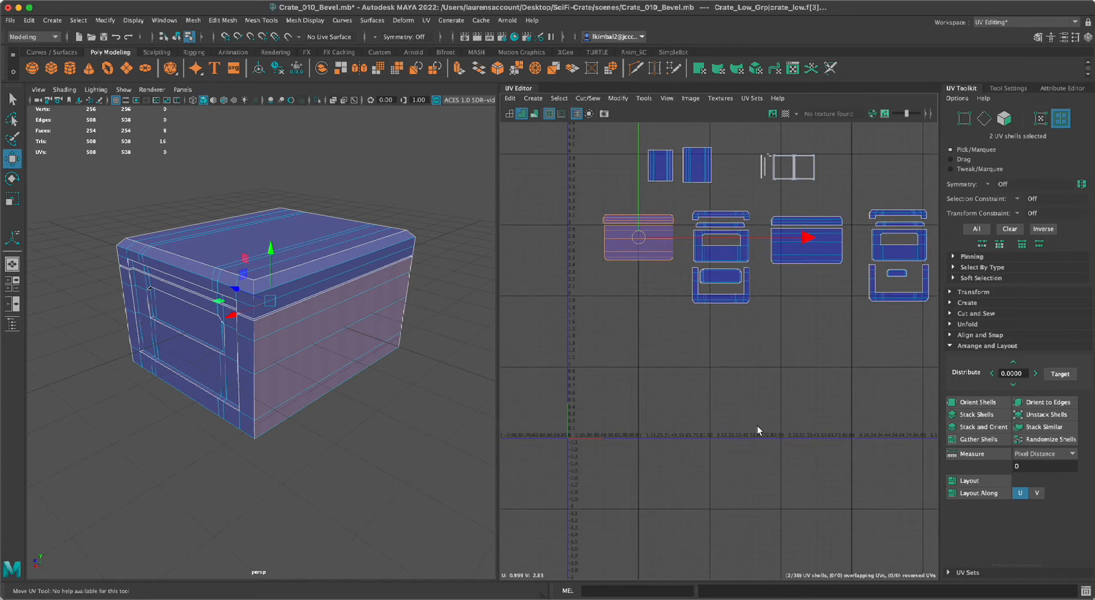
{"action": "middle_click_drag", "start_coordinate": [758, 428], "coordinate": [710, 427], "text": "alt"}
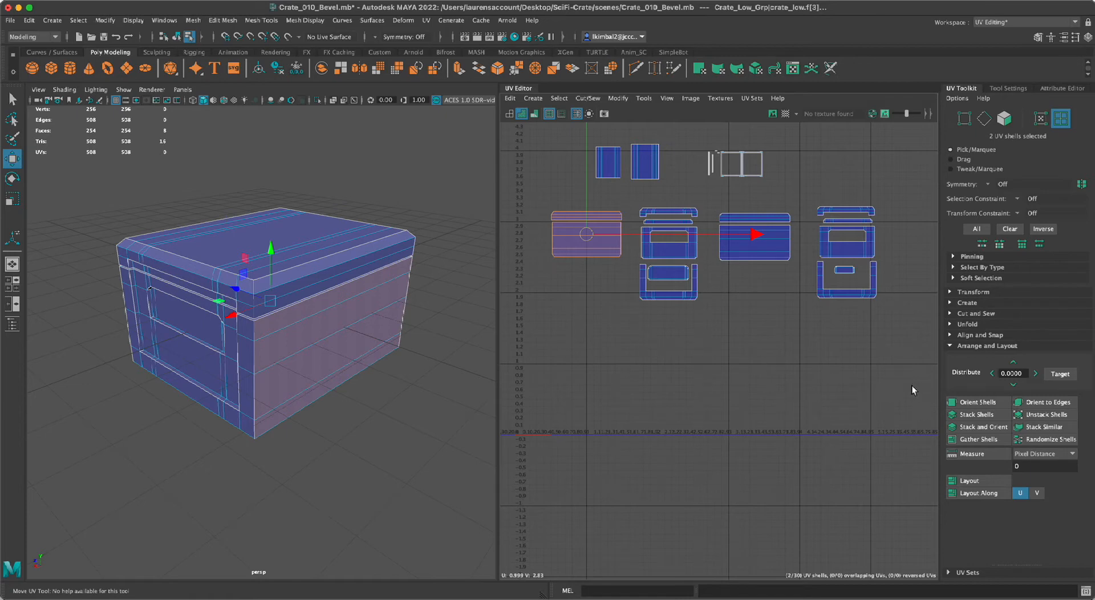
{"action": "middle_click_drag", "start_coordinate": [820, 420], "coordinate": [842, 336], "text": "alt"}
{"action": "scroll", "coordinate": [803, 422], "scroll_direction": "down", "scroll_amount": 2}
{"action": "right_click_drag", "start_coordinate": [641, 352], "coordinate": [790, 402], "text": "alt"}
{"action": "middle_click_drag", "start_coordinate": [611, 297], "coordinate": [711, 348], "text": "alt"}
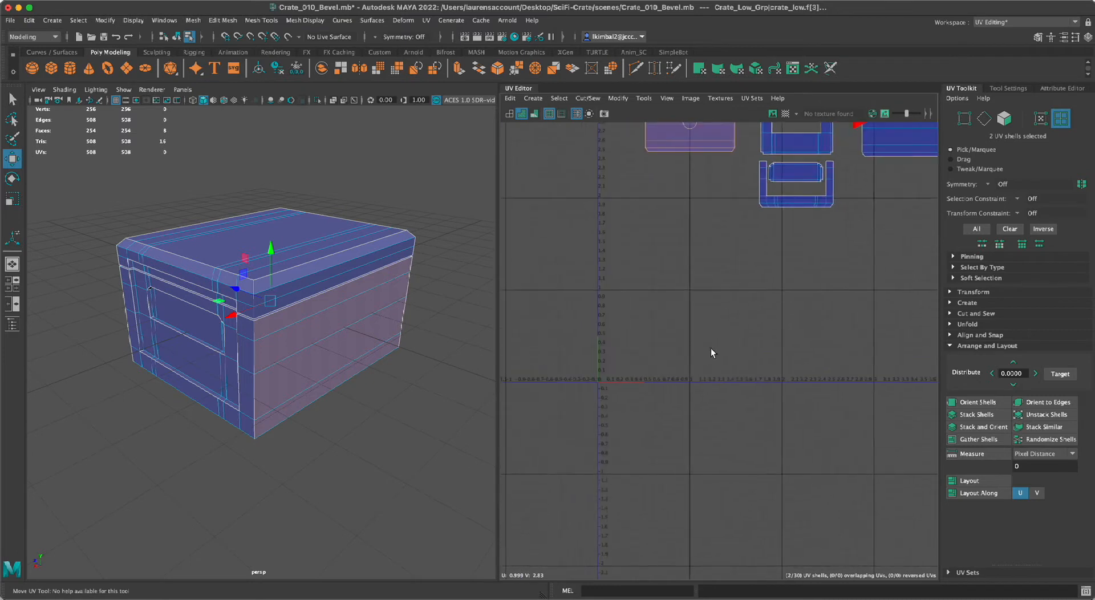
{"action": "right_click_drag", "start_coordinate": [711, 348], "coordinate": [813, 443], "text": "alt"}
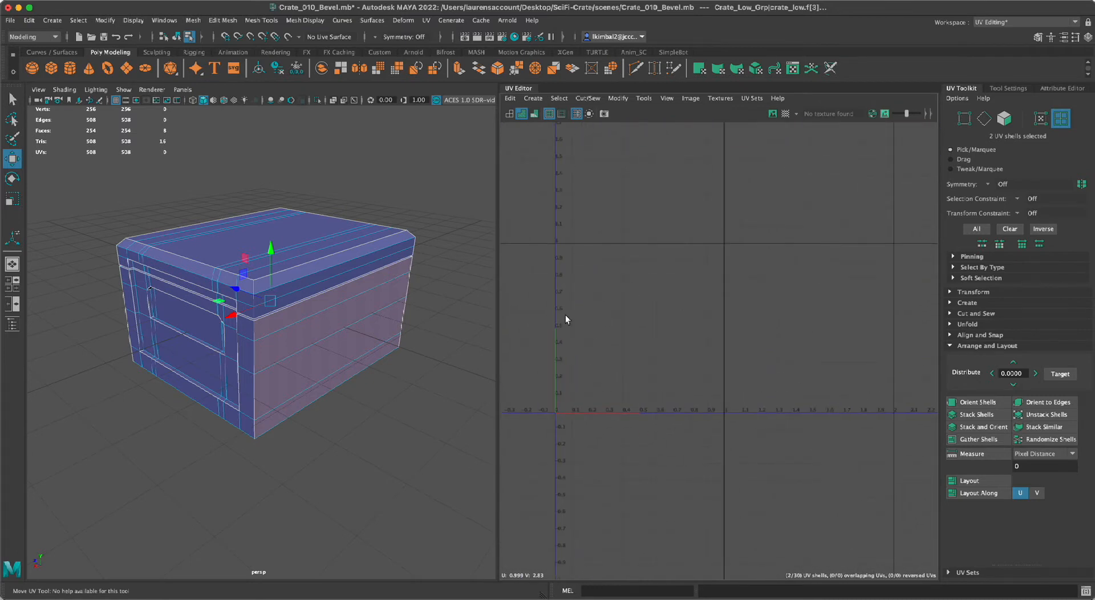
{"action": "right_click_drag", "start_coordinate": [679, 313], "coordinate": [594, 357], "text": "alt"}
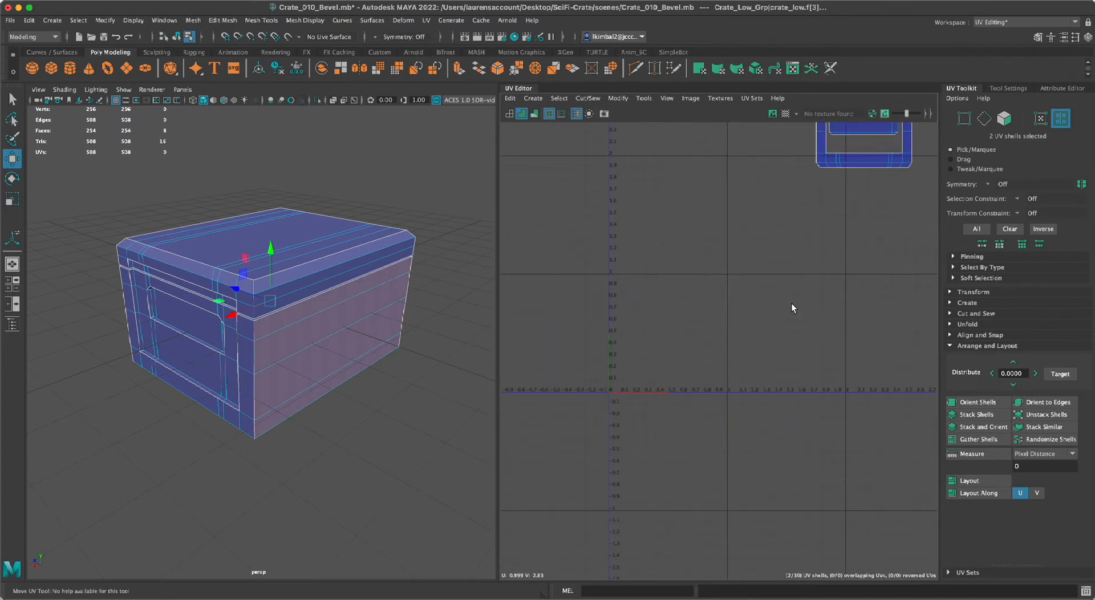
{"action": "middle_click_drag", "start_coordinate": [917, 336], "coordinate": [845, 345], "text": "alt"}
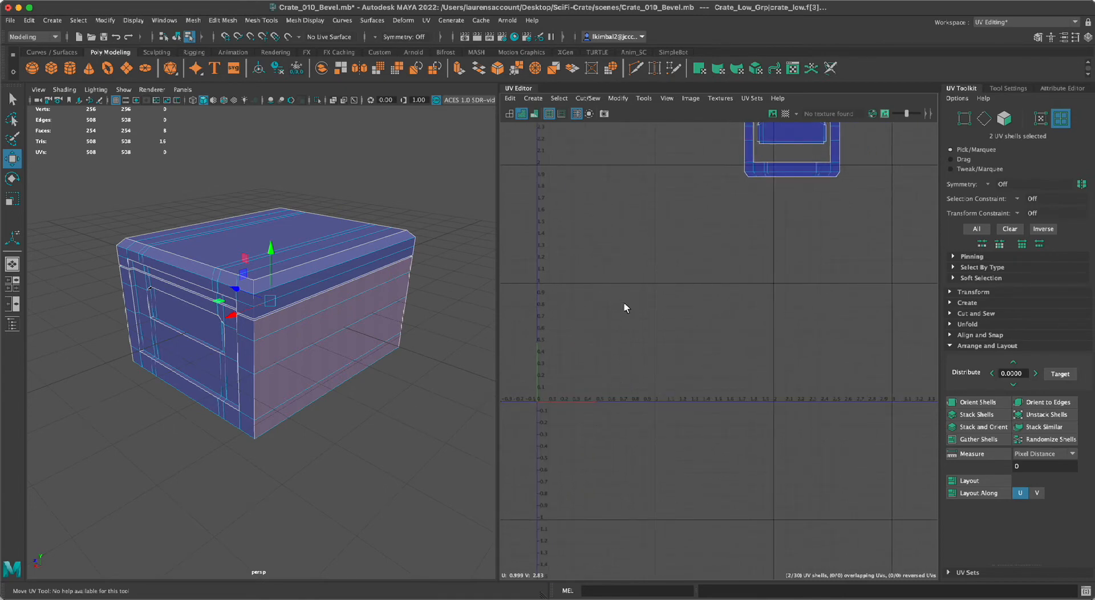
{"action": "middle_click_drag", "start_coordinate": [696, 347], "coordinate": [664, 347], "text": "alt"}
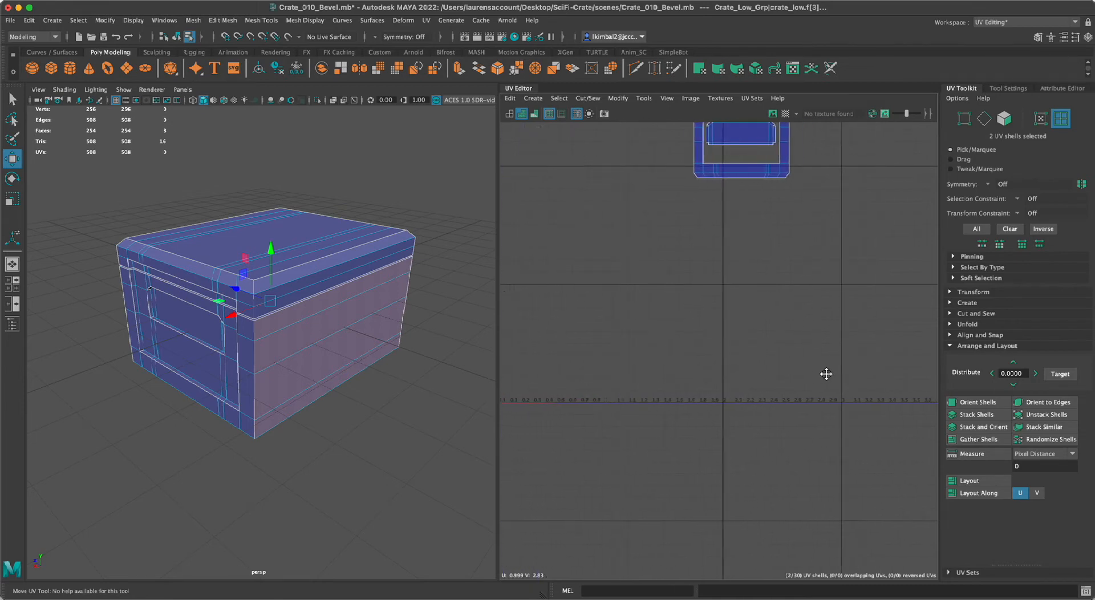
{"action": "scroll", "coordinate": [771, 344], "scroll_direction": "down", "scroll_amount": 2}
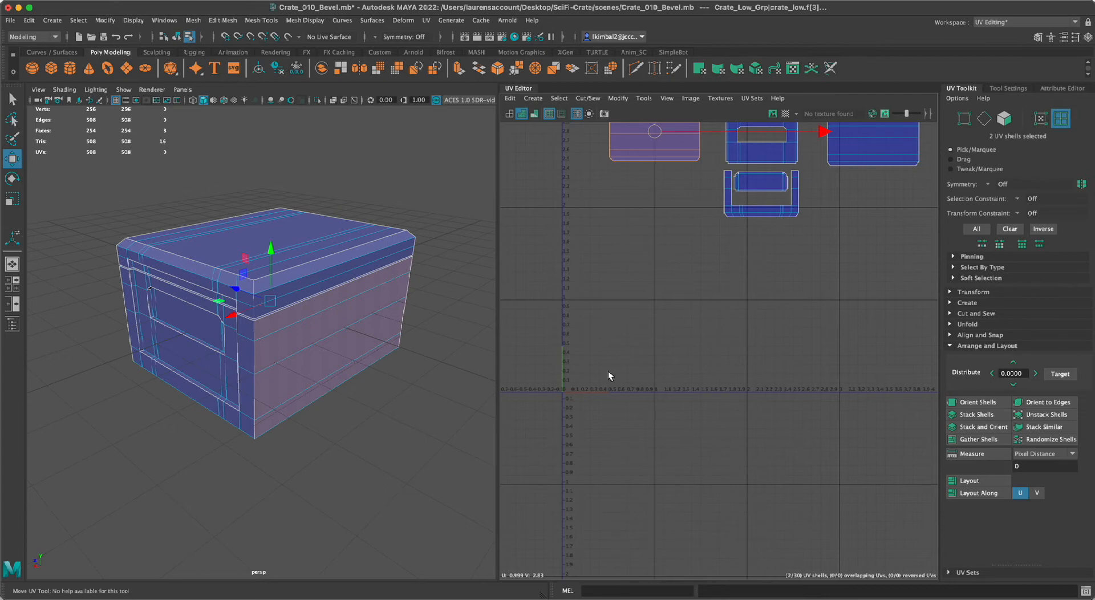
{"action": "scroll", "coordinate": [593, 365], "scroll_direction": "down", "scroll_amount": 5}
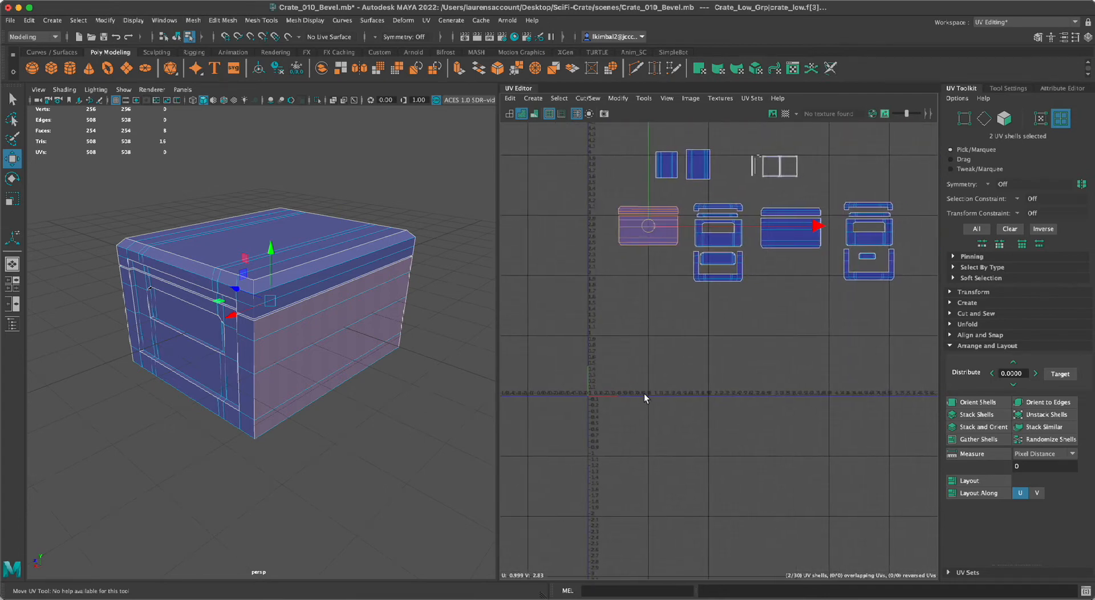
{"action": "middle_click_drag", "start_coordinate": [756, 340], "coordinate": [740, 350], "text": "alt"}
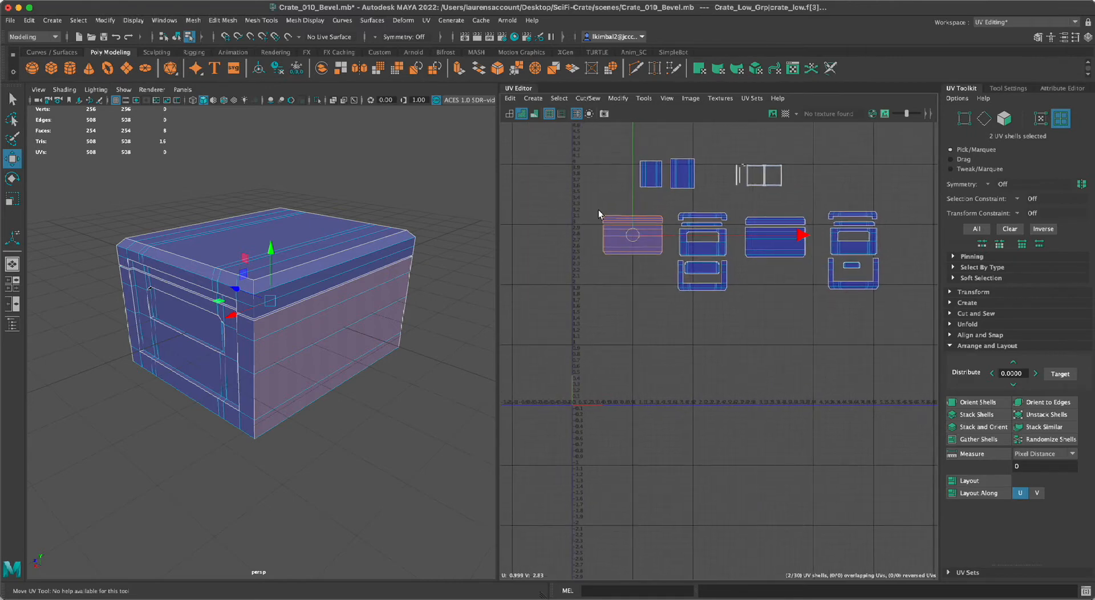
- Move the two selected side shells down into the 0 to 1 UV tile, centred at about U 0.49, V 0.49
{"action": "left_click_drag", "start_coordinate": [632, 234], "coordinate": [639, 367]}
{"action": "scroll", "coordinate": [608, 376], "scroll_direction": "up", "scroll_amount": 3}
{"action": "scroll", "coordinate": [634, 371], "scroll_direction": "up", "scroll_amount": 3}
{"action": "scroll", "coordinate": [580, 377], "scroll_direction": "down", "scroll_amount": 6}
{"action": "middle_click_drag", "start_coordinate": [761, 279], "coordinate": [658, 326], "text": "alt"}
{"action": "scroll", "coordinate": [819, 349], "scroll_direction": "up", "scroll_amount": 2}
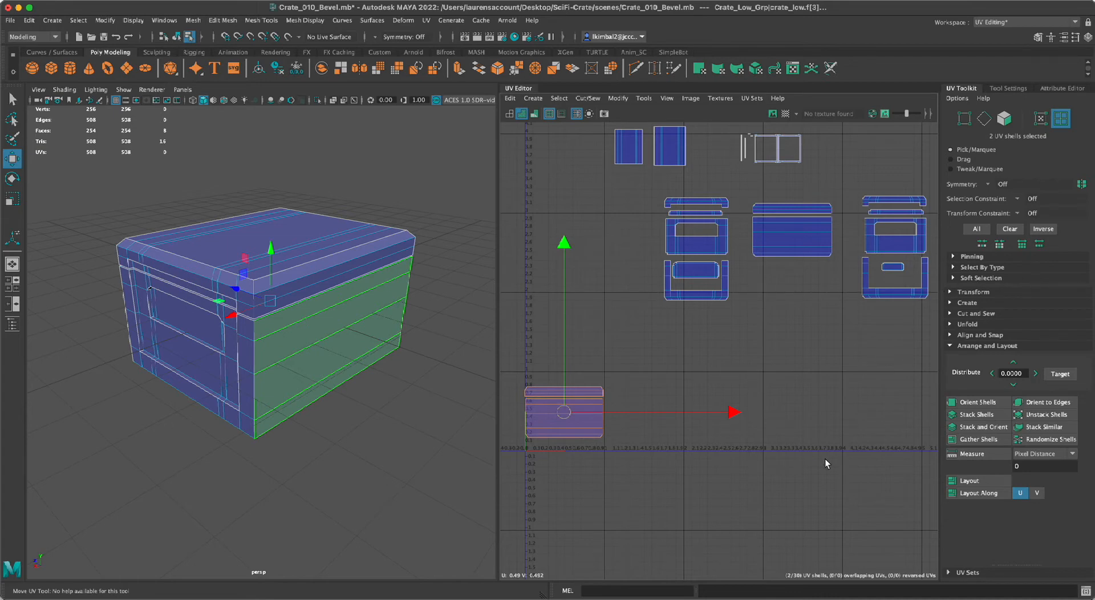
{"action": "right_click_drag", "start_coordinate": [744, 439], "coordinate": [772, 430], "text": "alt"}
{"action": "middle_click_drag", "start_coordinate": [659, 437], "coordinate": [796, 433], "text": "alt"}
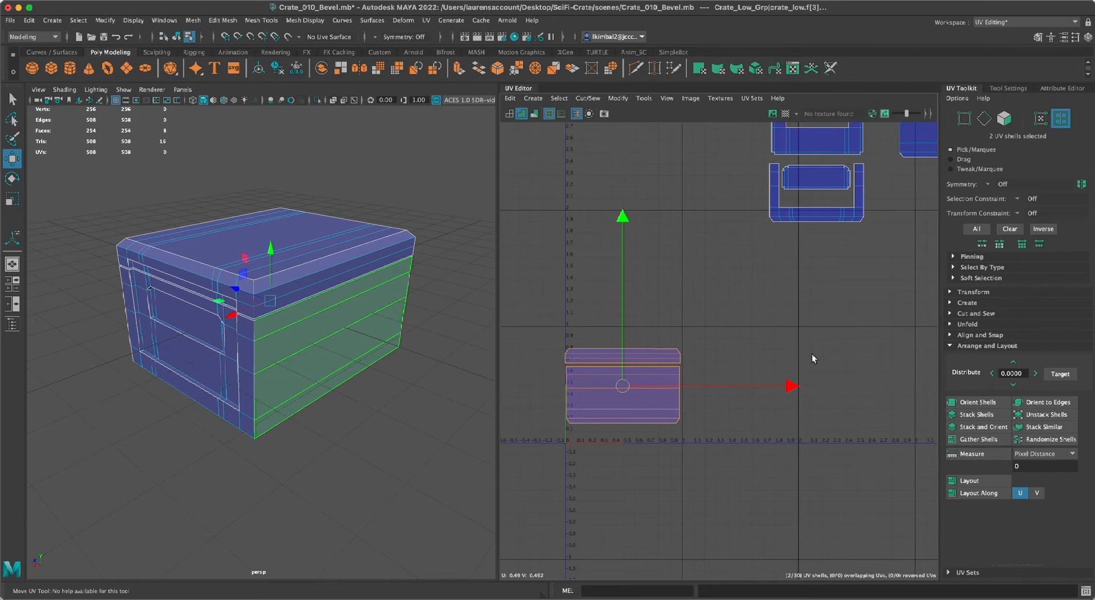
- Scale the larger side shell slightly to match the narrow shell's width and move it up directly beneath that shell
{"action": "right_click_drag", "start_coordinate": [868, 356], "coordinate": [821, 329], "text": "alt"}
{"action": "middle_click_drag", "start_coordinate": [860, 314], "coordinate": [897, 286], "text": "alt"}
{"action": "right_click_drag", "start_coordinate": [618, 284], "coordinate": [776, 413], "text": "alt"}
{"action": "middle_click_drag", "start_coordinate": [775, 413], "coordinate": [674, 294], "text": "alt"}
{"action": "right_click_drag", "start_coordinate": [670, 261], "coordinate": [695, 318], "text": "alt"}
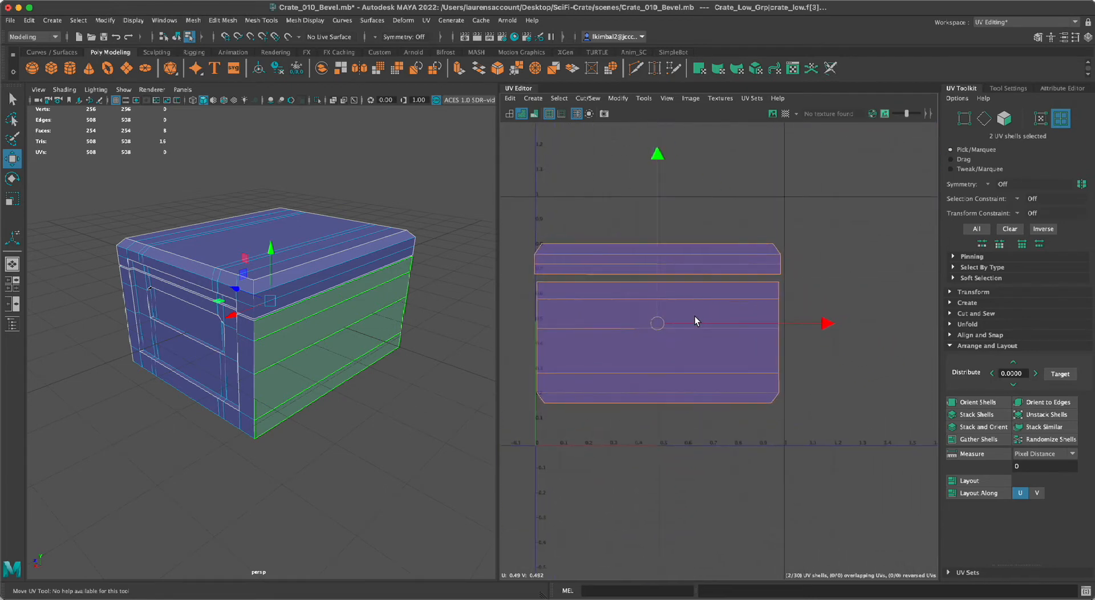
{"action": "middle_click_drag", "start_coordinate": [695, 317], "coordinate": [711, 314], "text": "alt"}
{"action": "left_click", "coordinate": [728, 253]}
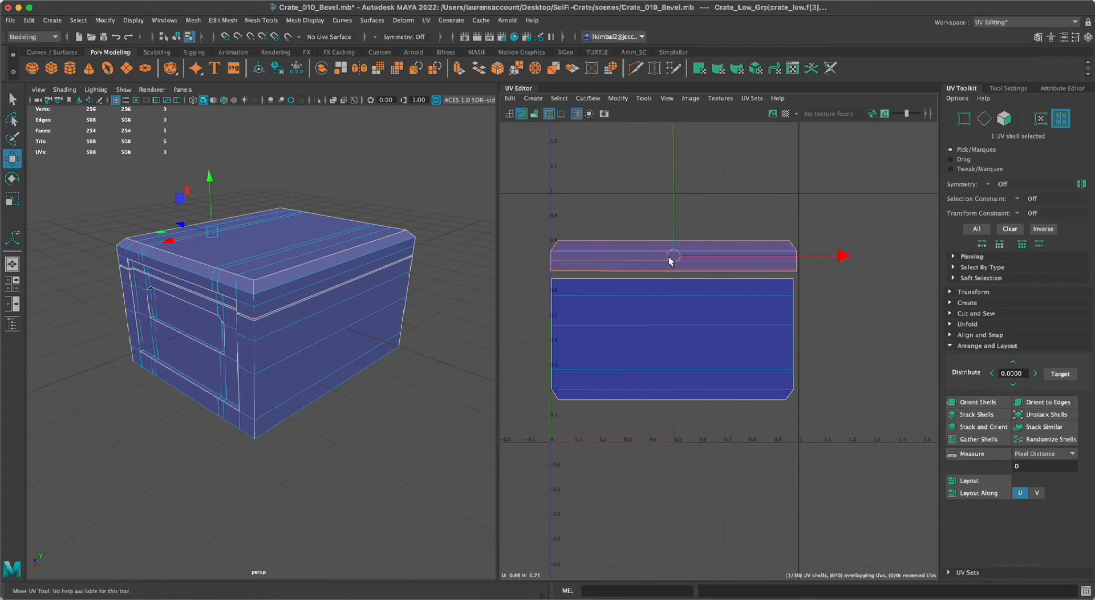
{"action": "left_click", "coordinate": [669, 310]}
{"action": "key", "text": "e"}
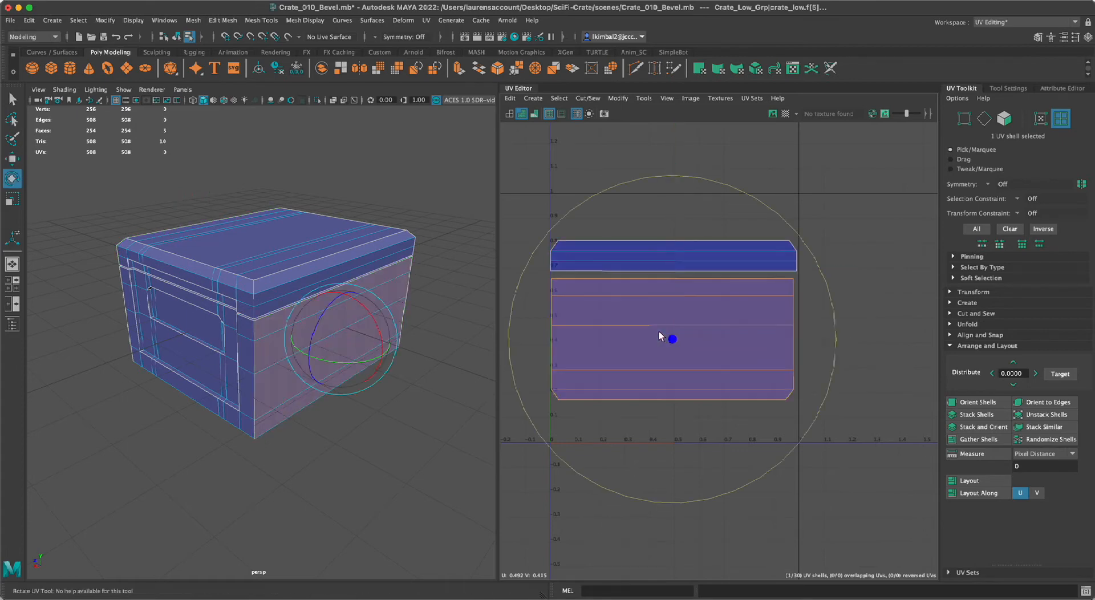
{"action": "key", "text": "r"}
{"action": "left_click_drag", "start_coordinate": [672, 340], "coordinate": [674, 334]}
{"action": "key", "text": "w"}
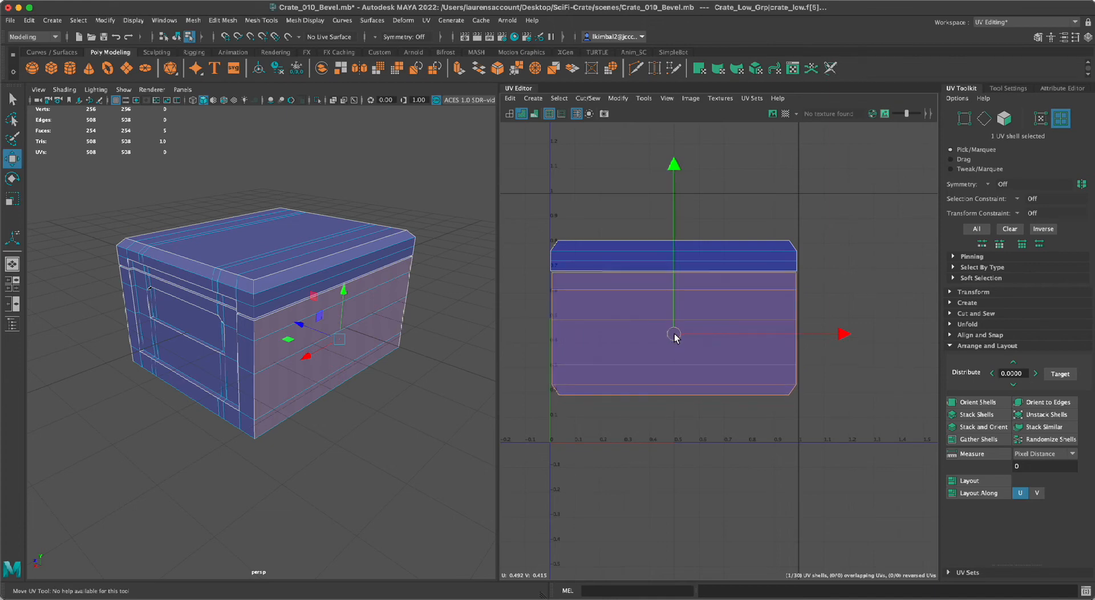
{"action": "left_click", "coordinate": [696, 265]}
{"action": "left_click", "coordinate": [696, 297], "text": "shift"}
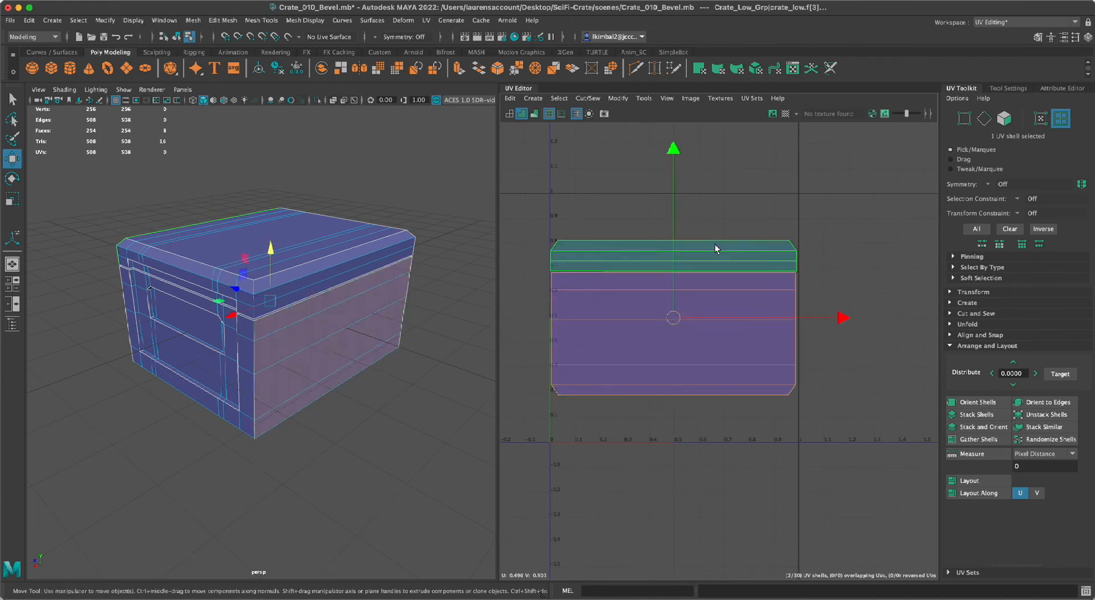
{"action": "left_click", "coordinate": [869, 264]}
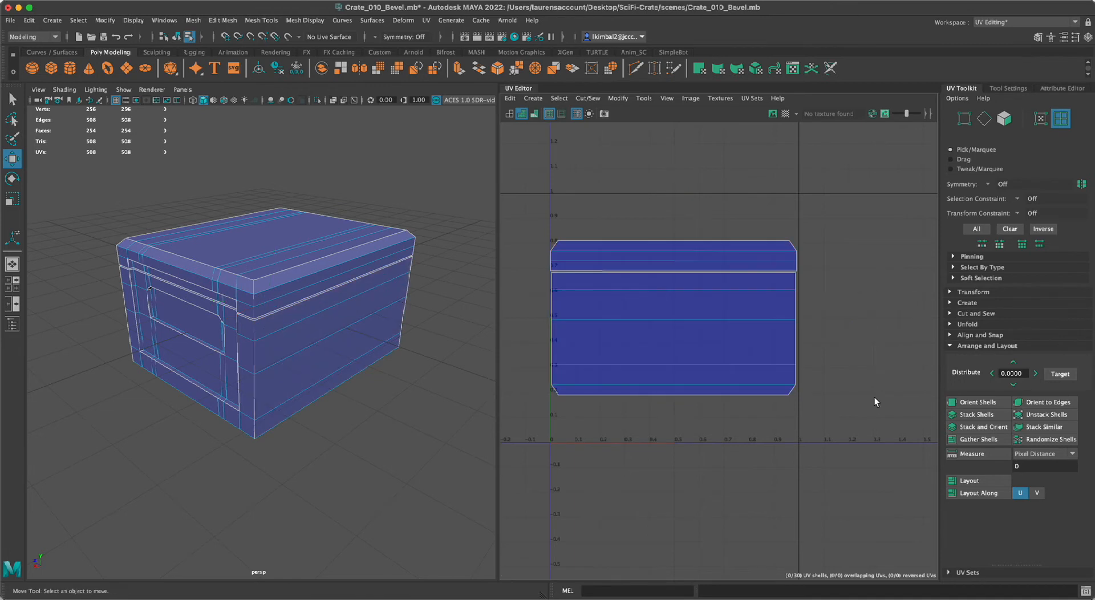
- Select both side shells in the 0 to 1 tile and apply the automatic UV Layout to pack them
{"action": "right_click_drag", "start_coordinate": [874, 398], "coordinate": [577, 311], "text": "alt"}
{"action": "middle_click_drag", "start_coordinate": [710, 308], "coordinate": [571, 342], "text": "alt"}
{"action": "right_click_drag", "start_coordinate": [870, 339], "coordinate": [614, 318], "text": "alt"}
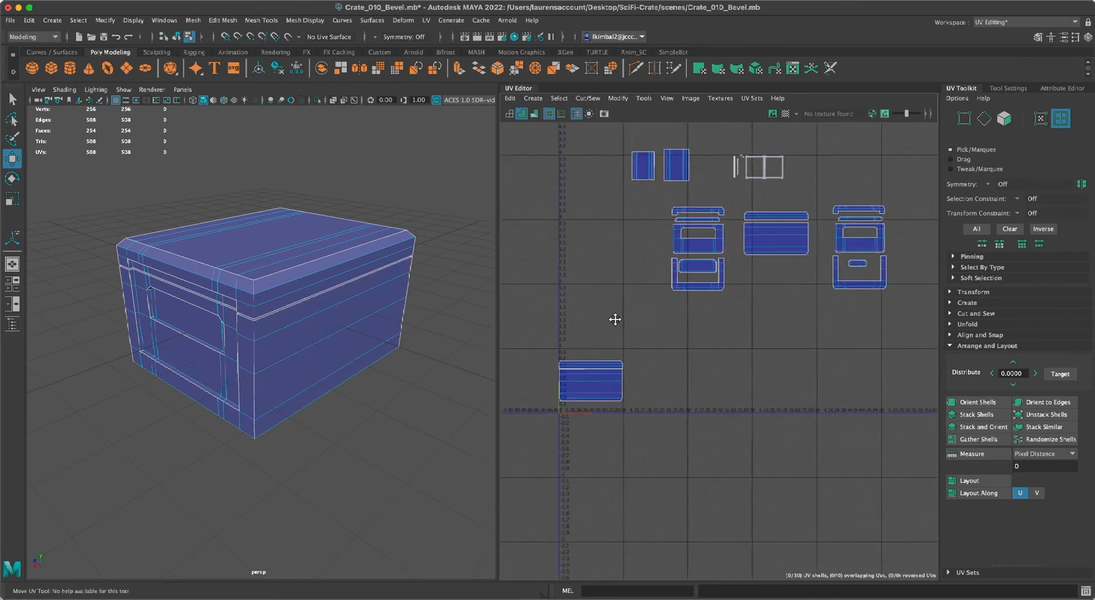
{"action": "middle_click_drag", "start_coordinate": [613, 318], "coordinate": [631, 347], "text": "alt"}
{"action": "left_click", "coordinate": [630, 393]}
{"action": "left_click", "coordinate": [589, 439]}
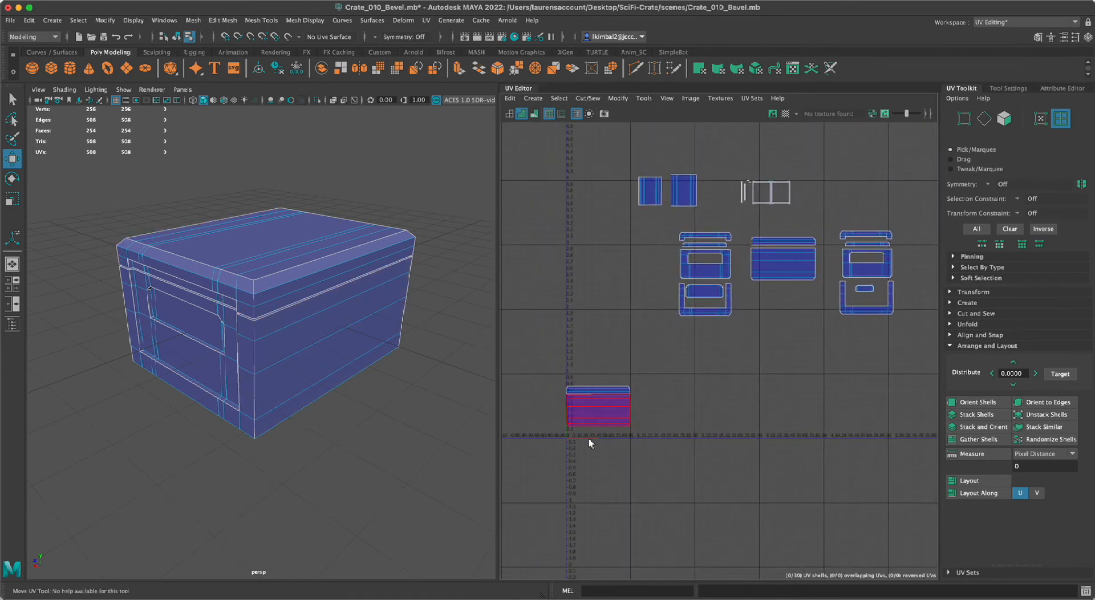
{"action": "middle_click_drag", "start_coordinate": [618, 404], "coordinate": [709, 342], "text": "alt"}
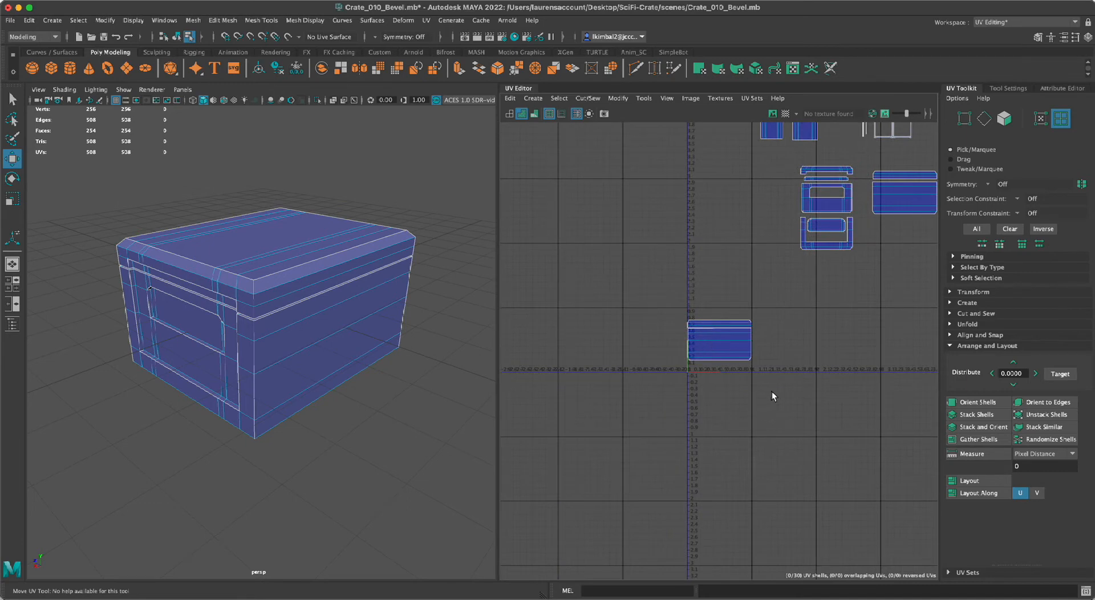
{"action": "right_click_drag", "start_coordinate": [744, 345], "coordinate": [767, 436], "text": "alt"}
{"action": "middle_click_drag", "start_coordinate": [770, 333], "coordinate": [707, 301], "text": "alt"}
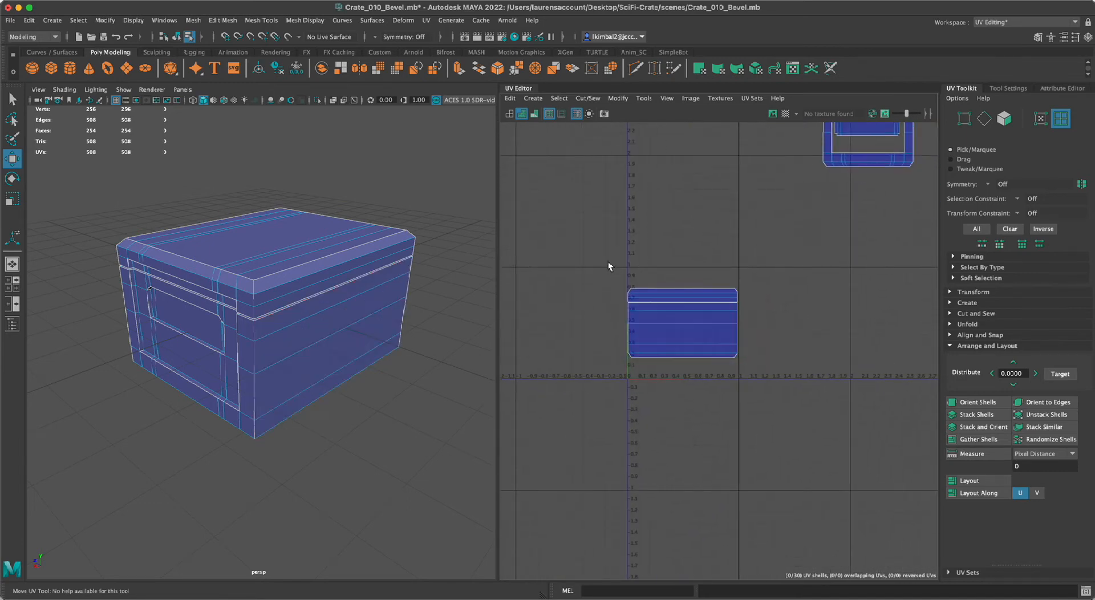
{"action": "left_click_drag", "start_coordinate": [608, 261], "coordinate": [763, 382]}
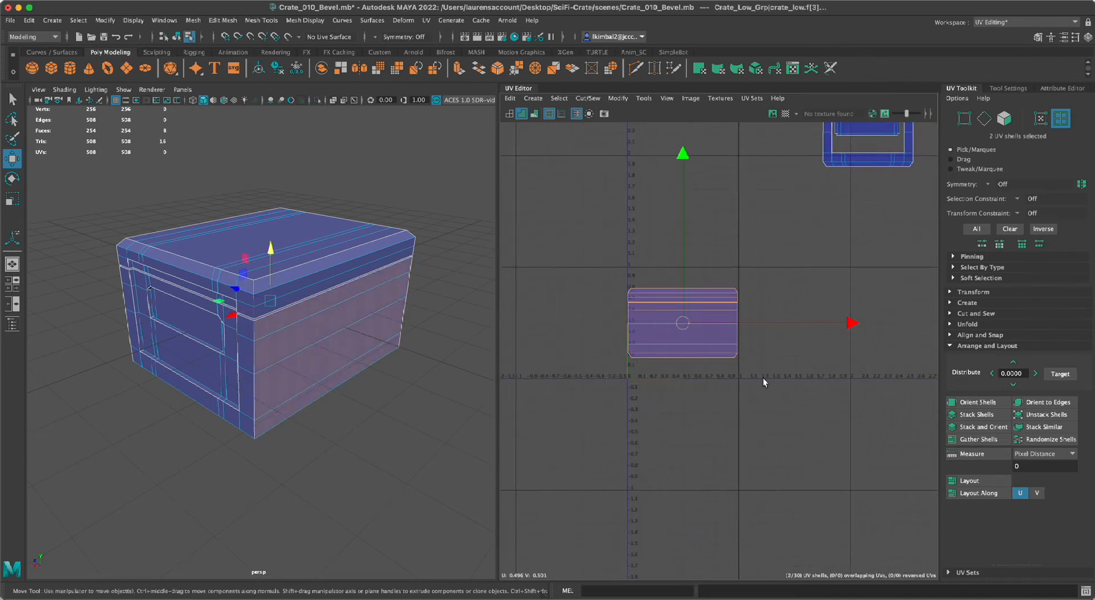
{"action": "key", "text": "ctrl+l"}
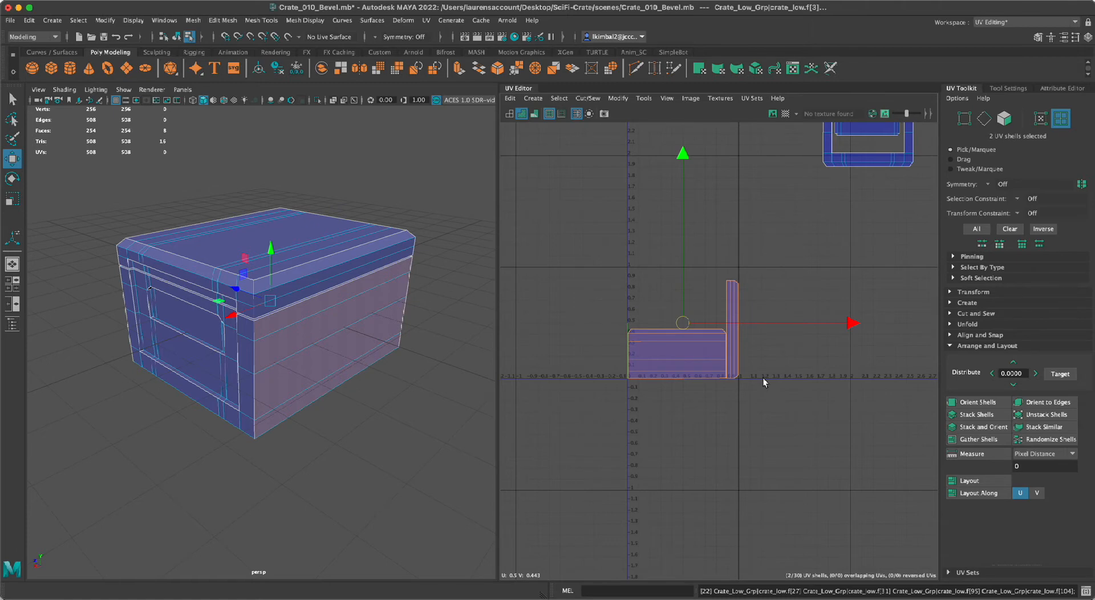
- Undo the last UV layout and reset the Layout UVs options to their default settings
{"action": "key", "text": "ctrl+z"}
{"action": "right_click_drag", "start_coordinate": [608, 302], "coordinate": [564, 303], "text": "shift"}
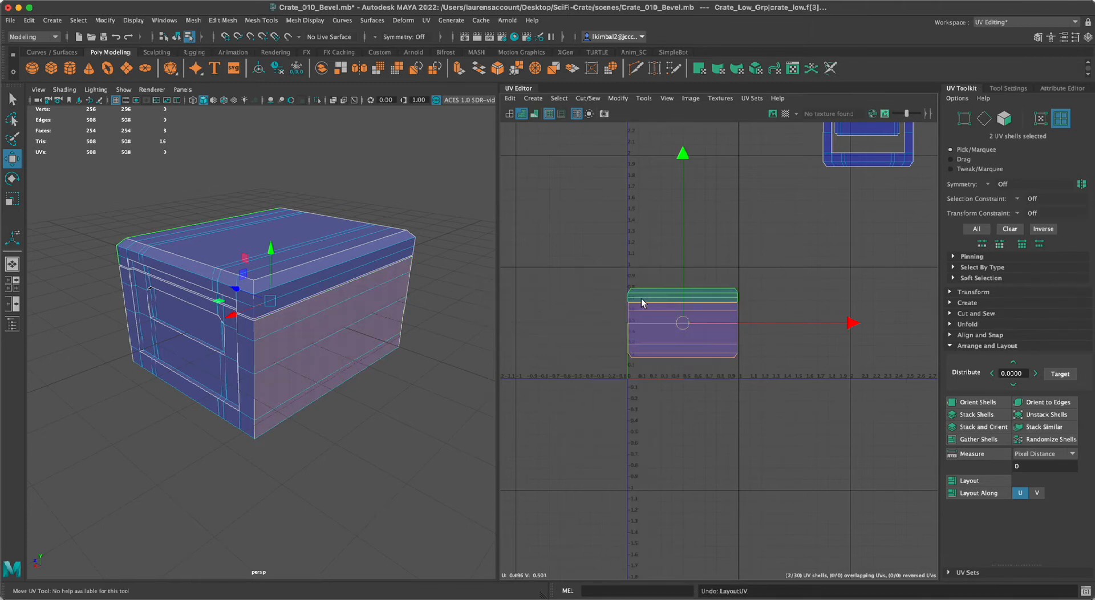
{"action": "right_click_drag", "start_coordinate": [653, 300], "coordinate": [588, 342], "text": "shift"}
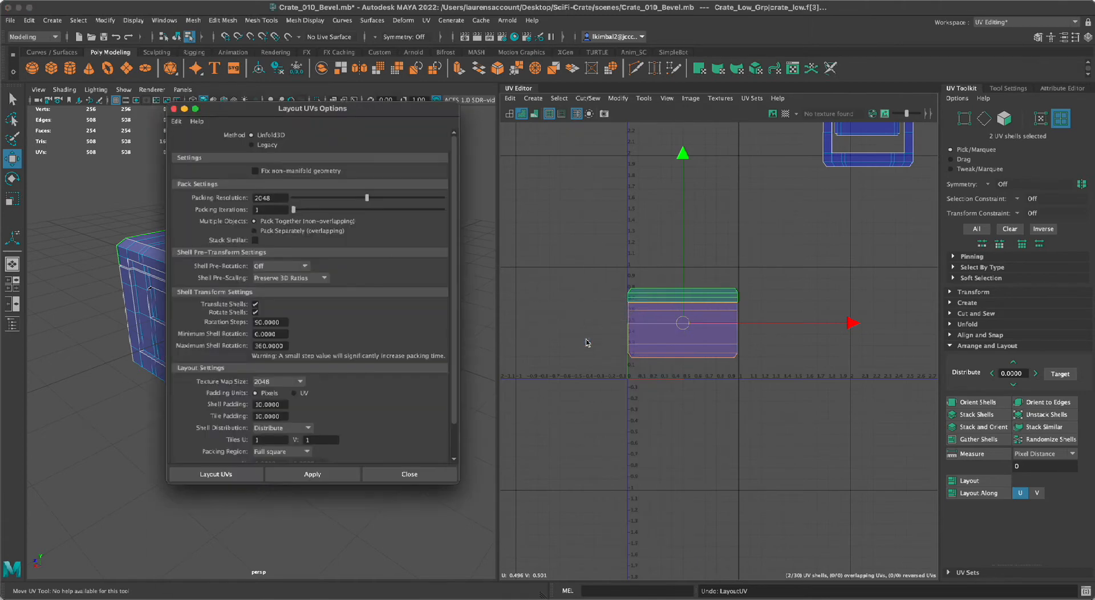
{"action": "left_click", "coordinate": [176, 121]}
{"action": "left_click", "coordinate": [192, 150]}
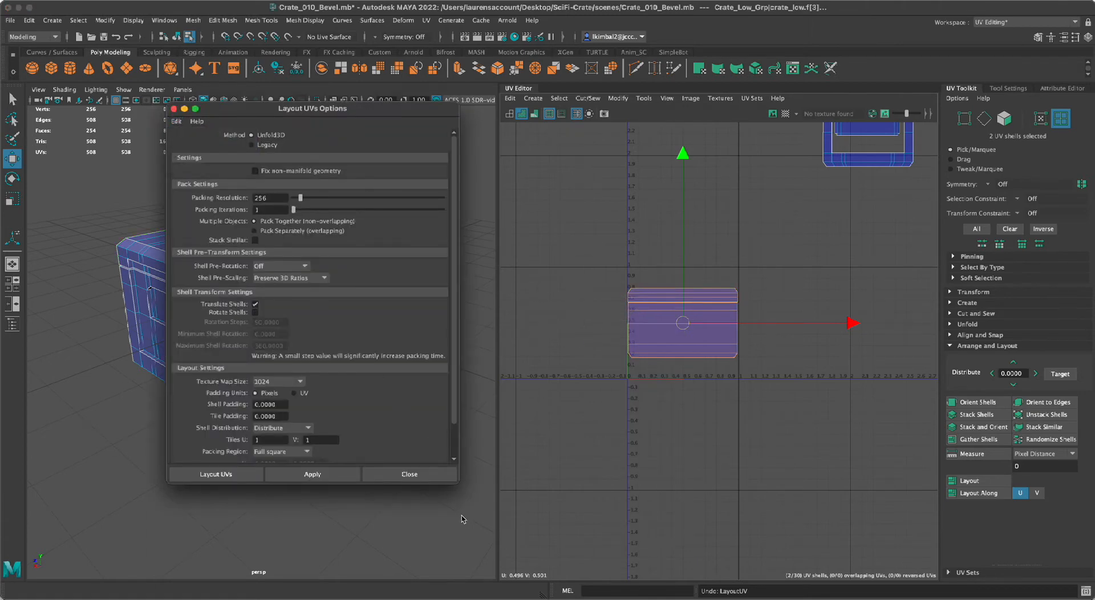
{"action": "left_click_drag", "start_coordinate": [462, 484], "coordinate": [626, 599]}
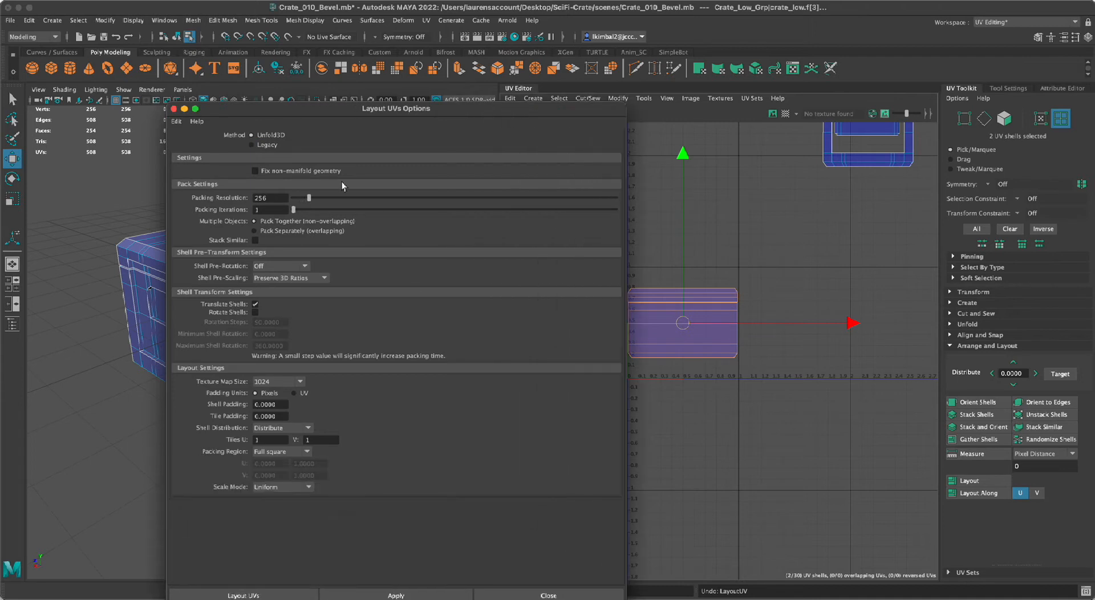
- Set both the packing resolution and the texture map size for the UV layout to 2048
{"action": "double_click", "coordinate": [284, 195]}
{"action": "left_click", "coordinate": [292, 386]}
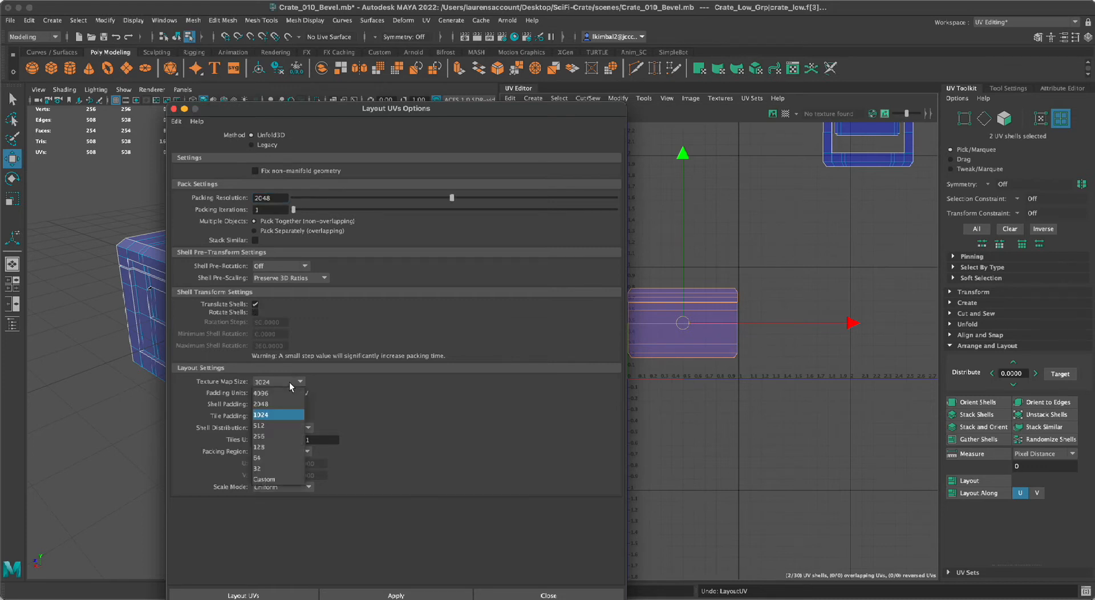
{"action": "left_click", "coordinate": [276, 404]}
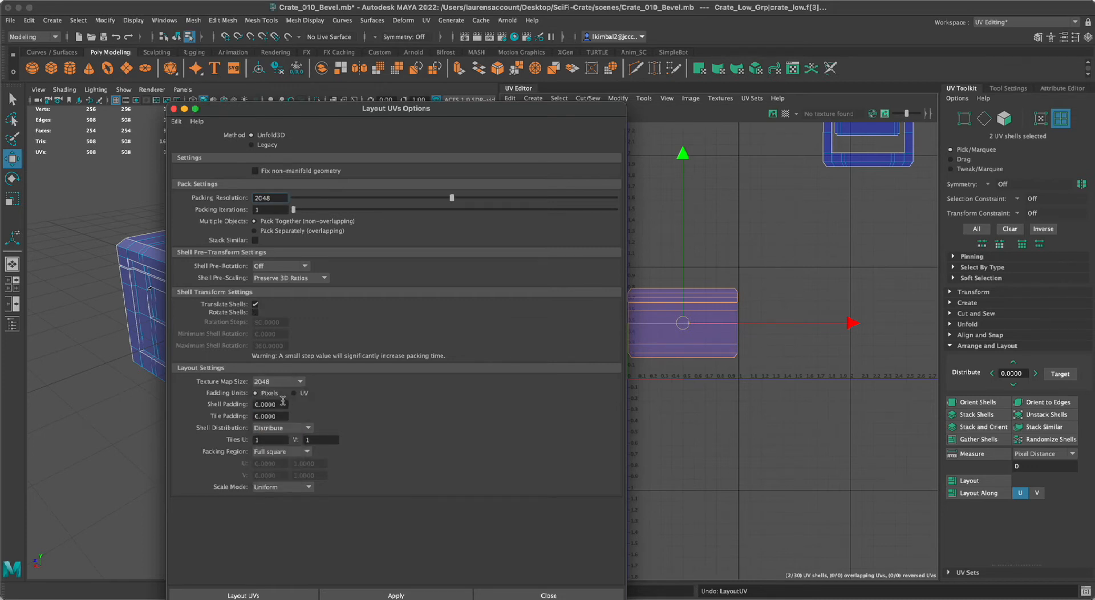
- Set the shell and tile padding to 10 pixels and lay out the two selected side shells
{"action": "double_click", "coordinate": [283, 403]}
{"action": "type", "text": "10"}
{"action": "key", "text": "Tab"}
{"action": "type", "text": "2"}
{"action": "key", "text": "Return"}
{"action": "type", "text": "10"}
{"action": "left_click", "coordinate": [315, 441]}
{"action": "left_click", "coordinate": [241, 596]}
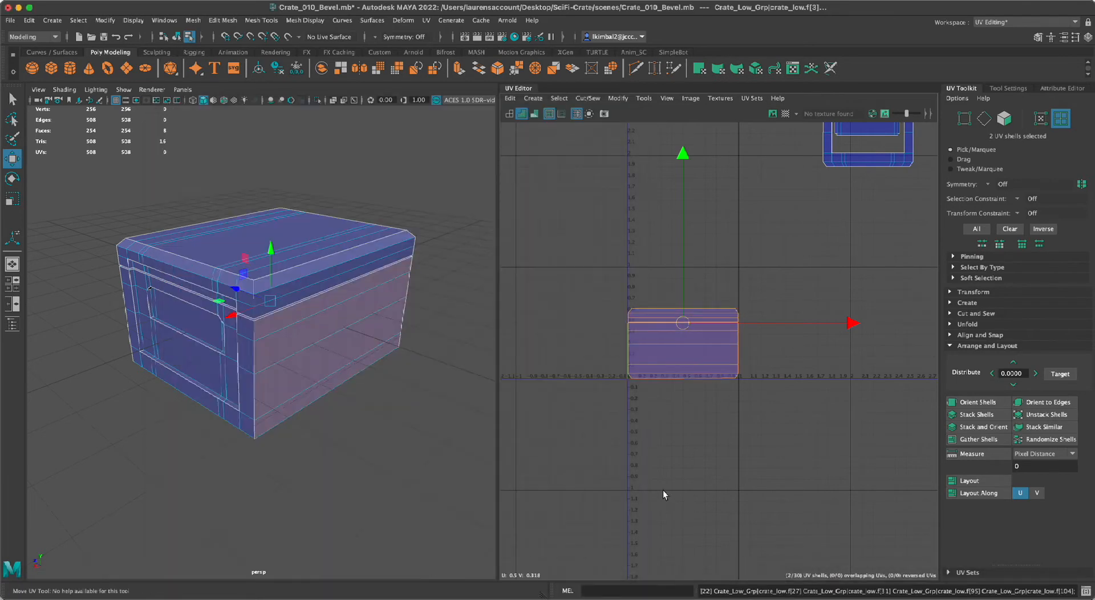
- Examine the padding between the two side shells and along the borders of the 0 to 1 tile
{"action": "left_click", "coordinate": [644, 451]}
{"action": "middle_click_drag", "start_coordinate": [644, 448], "coordinate": [722, 460], "text": "alt"}
{"action": "right_click_drag", "start_coordinate": [722, 460], "coordinate": [1019, 550], "text": "alt"}
{"action": "middle_click_drag", "start_coordinate": [743, 455], "coordinate": [606, 344], "text": "alt"}
{"action": "right_click_drag", "start_coordinate": [606, 345], "coordinate": [633, 426], "text": "alt"}
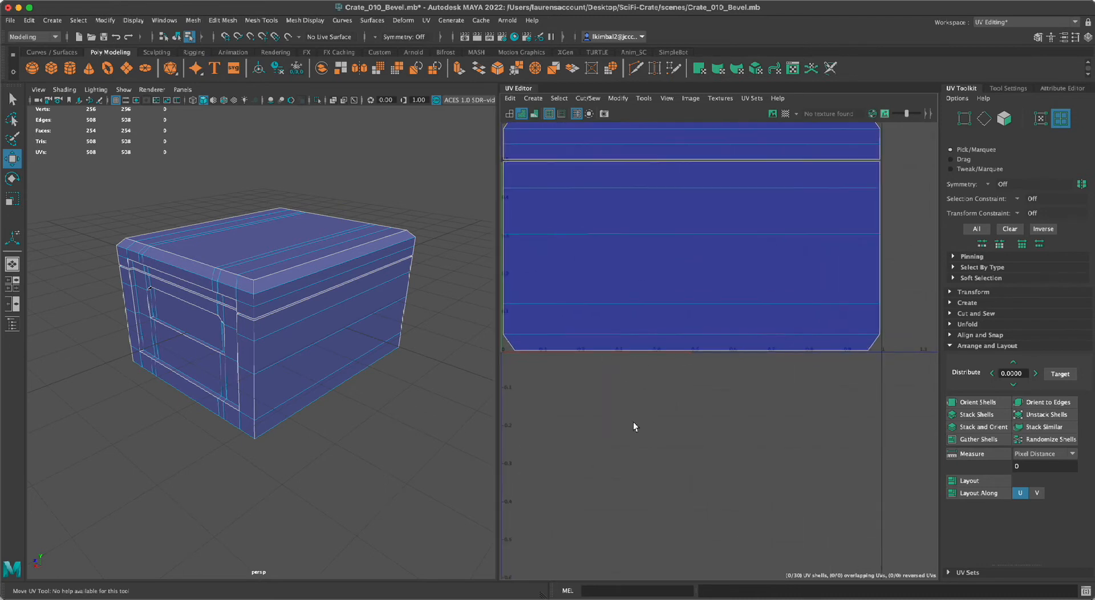
{"action": "middle_click_drag", "start_coordinate": [634, 426], "coordinate": [703, 512], "text": "alt"}
{"action": "right_click_drag", "start_coordinate": [561, 380], "coordinate": [747, 577], "text": "alt"}
{"action": "right_click_drag", "start_coordinate": [575, 330], "coordinate": [659, 508], "text": "alt"}
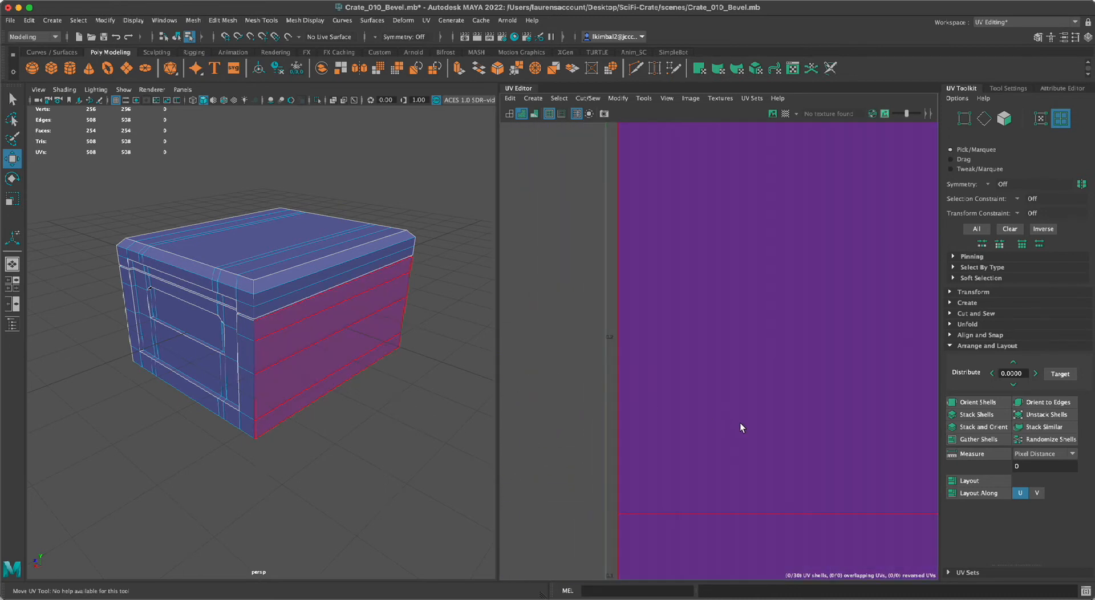
{"action": "right_click_drag", "start_coordinate": [741, 428], "coordinate": [516, 347], "text": "alt"}
{"action": "middle_click_drag", "start_coordinate": [629, 414], "coordinate": [531, 301], "text": "alt"}
{"action": "right_click_drag", "start_coordinate": [680, 411], "coordinate": [408, 339], "text": "alt"}
{"action": "middle_click_drag", "start_coordinate": [690, 370], "coordinate": [567, 477], "text": "alt"}
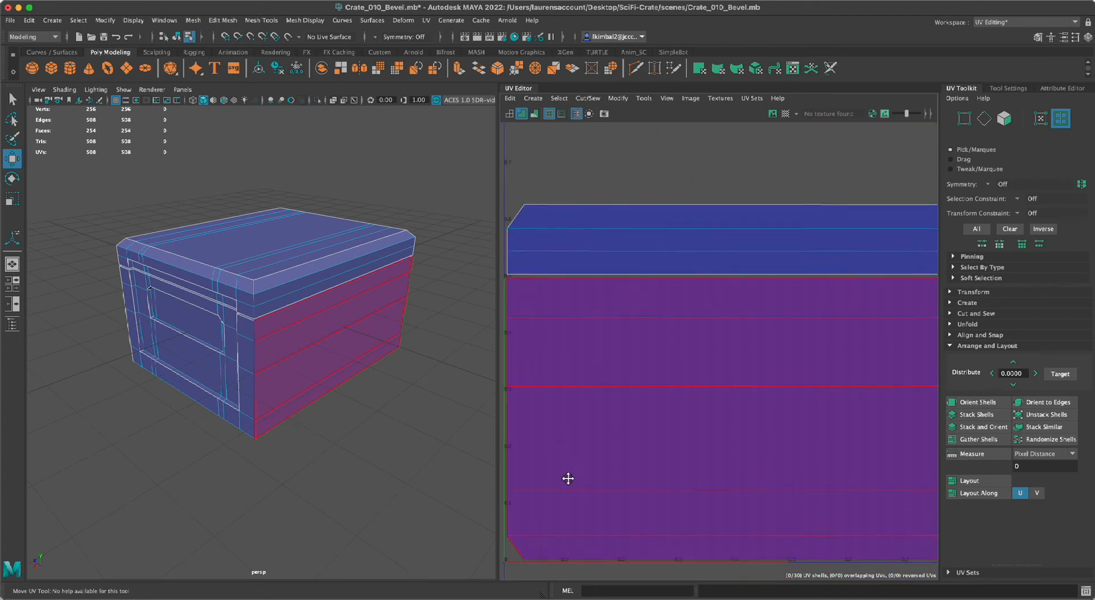
{"action": "right_click_drag", "start_coordinate": [679, 447], "coordinate": [639, 324], "text": "alt"}
{"action": "middle_click_drag", "start_coordinate": [639, 324], "coordinate": [678, 556], "text": "alt"}
{"action": "right_click_drag", "start_coordinate": [633, 547], "coordinate": [870, 542], "text": "alt"}
{"action": "middle_click_drag", "start_coordinate": [561, 446], "coordinate": [748, 352], "text": "alt"}
{"action": "right_click_drag", "start_coordinate": [672, 363], "coordinate": [744, 440], "text": "alt"}
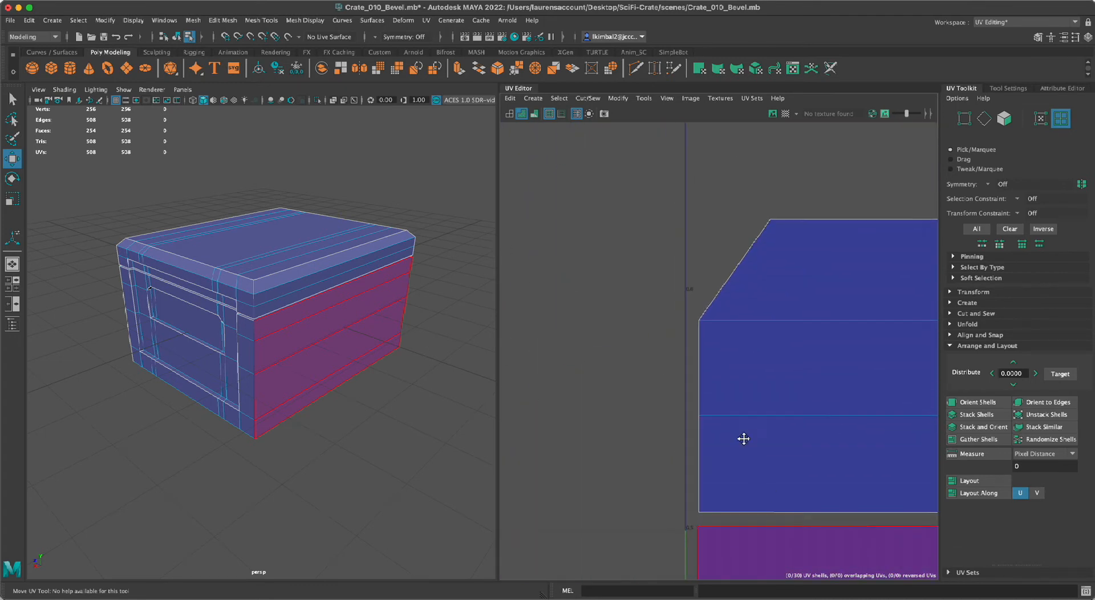
{"action": "middle_click_drag", "start_coordinate": [744, 440], "coordinate": [686, 351], "text": "alt"}
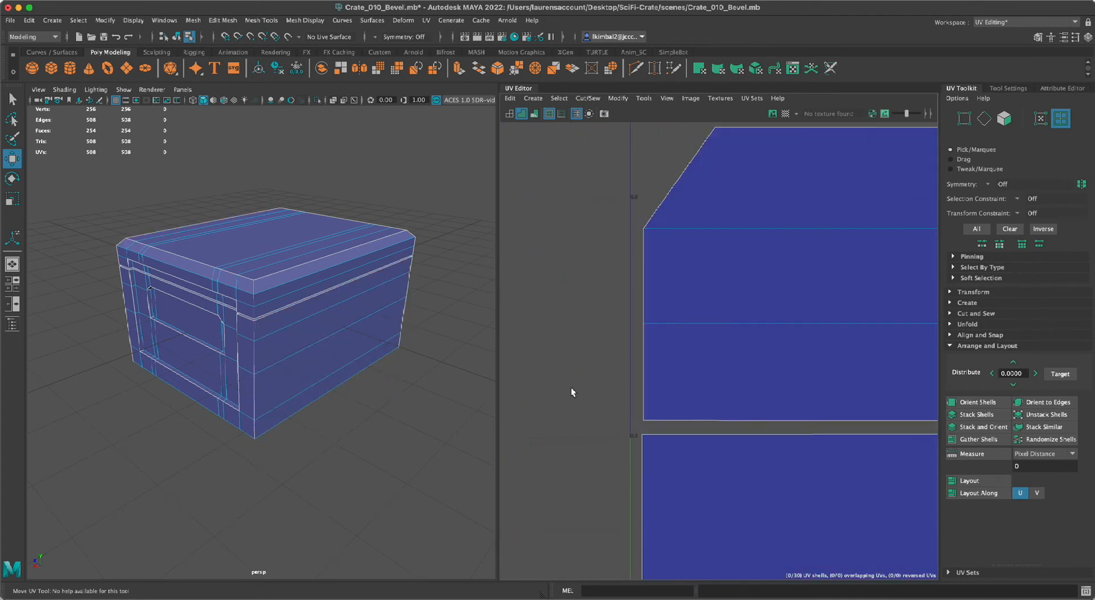
{"action": "right_click_drag", "start_coordinate": [589, 423], "coordinate": [431, 391], "text": "alt"}
{"action": "right_click_drag", "start_coordinate": [773, 459], "coordinate": [530, 434], "text": "alt"}
{"action": "middle_click_drag", "start_coordinate": [905, 472], "coordinate": [785, 337], "text": "alt"}
{"action": "right_click_drag", "start_coordinate": [745, 365], "coordinate": [623, 344], "text": "alt"}
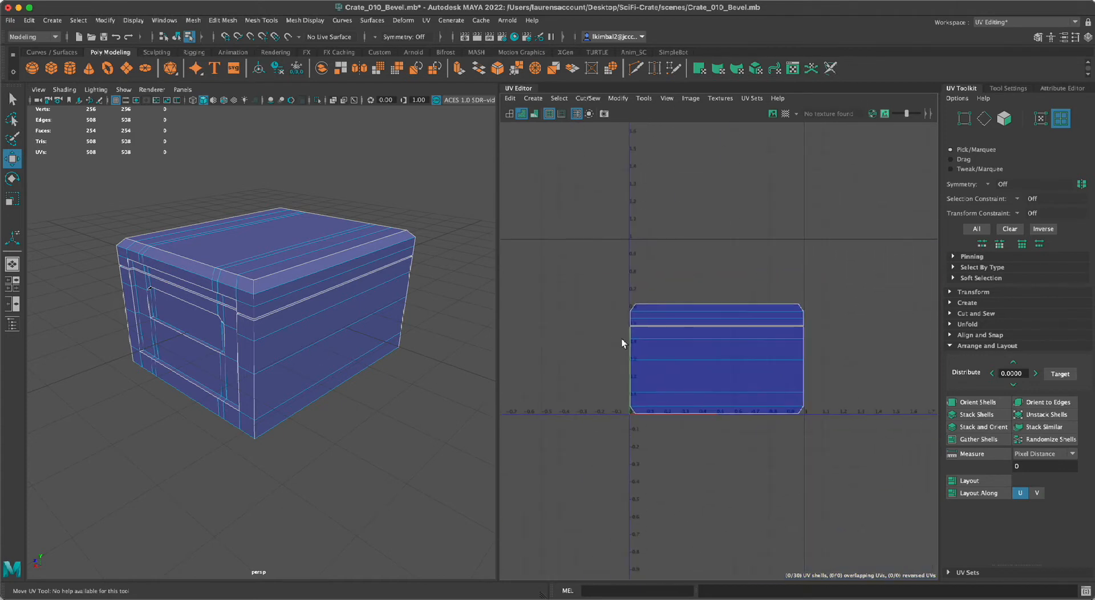
{"action": "middle_click_drag", "start_coordinate": [812, 427], "coordinate": [769, 392], "text": "alt"}
{"action": "right_click_drag", "start_coordinate": [754, 452], "coordinate": [748, 486], "text": "alt"}
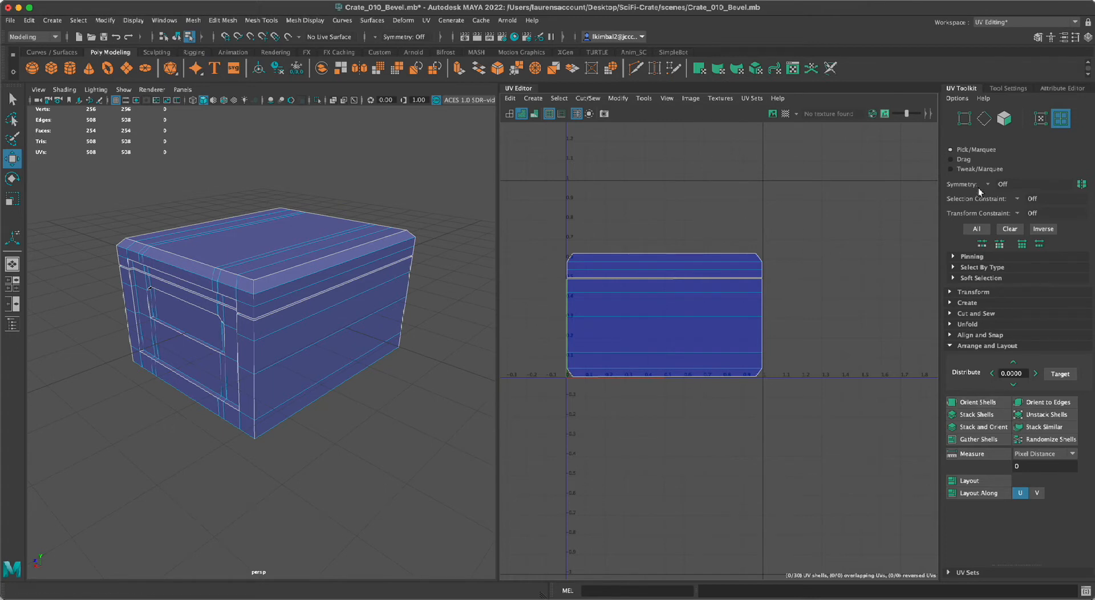
- Show the UV transform settings and get the texel density of the larger side shell
{"action": "left_click", "coordinate": [950, 346]}
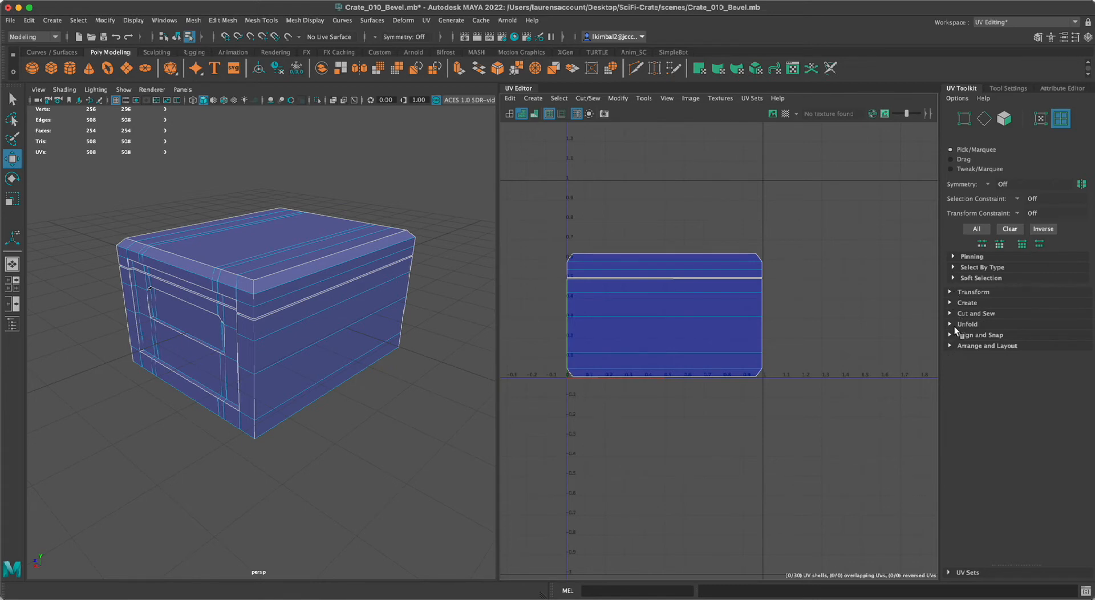
{"action": "left_click", "coordinate": [950, 291]}
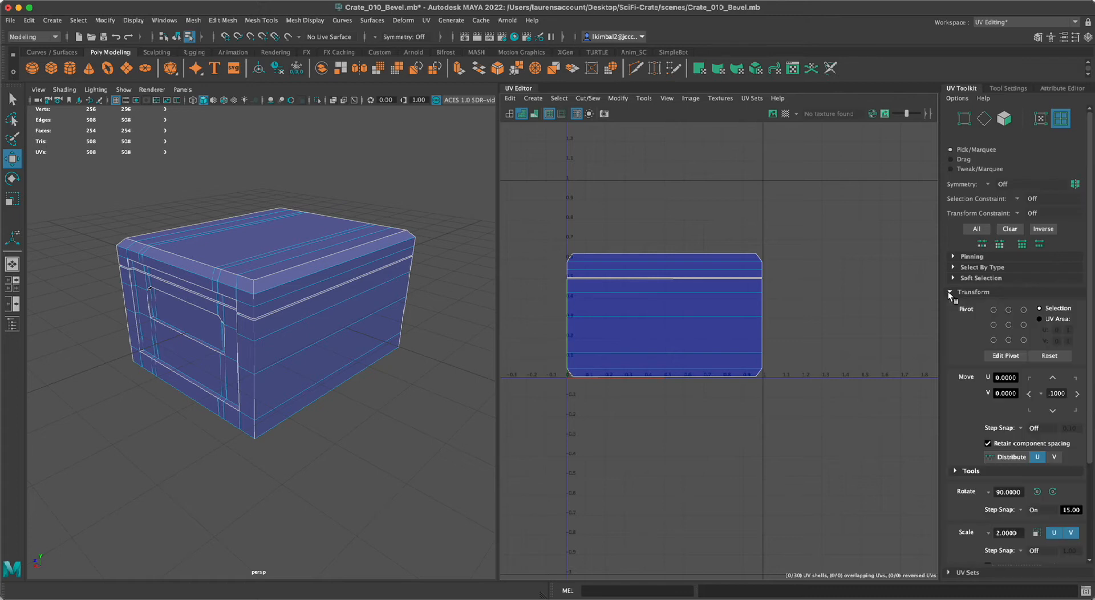
{"action": "scroll", "coordinate": [964, 322], "scroll_direction": "down", "scroll_amount": 5}
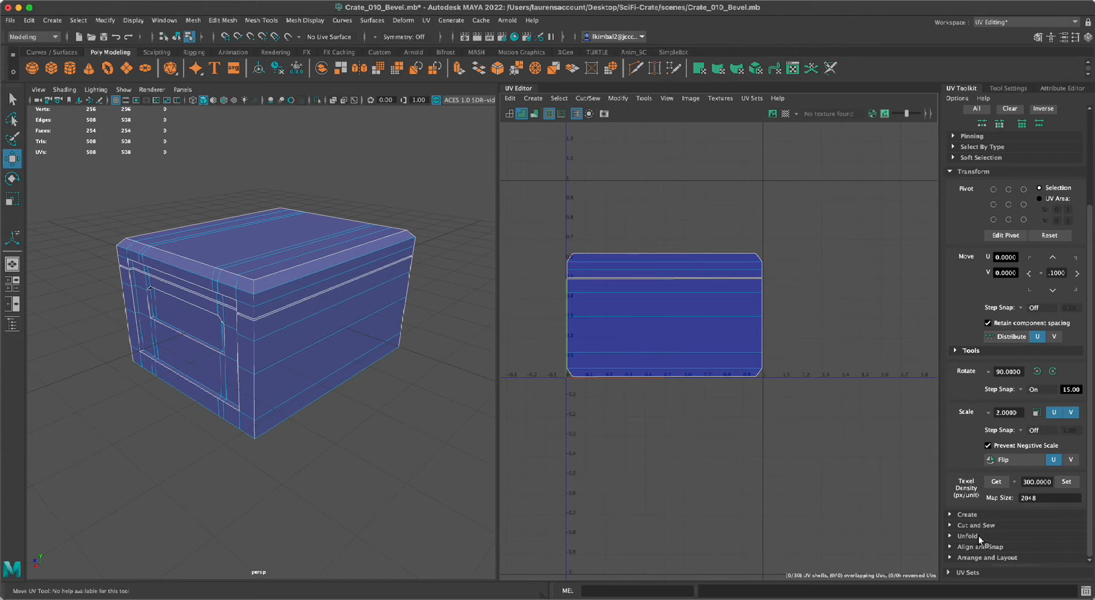
{"action": "left_click", "coordinate": [653, 309]}
{"action": "left_click", "coordinate": [996, 482]}
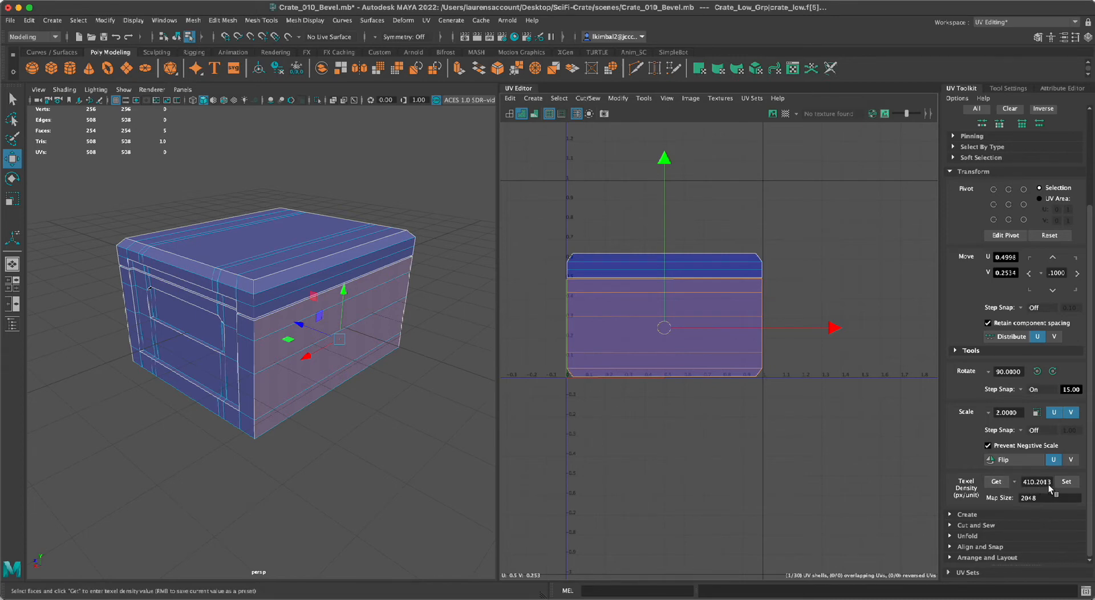
- Enter 400 as the texel density value and look over the remaining shells outside the 0 to 1 tile
{"action": "left_click", "coordinate": [1029, 483]}
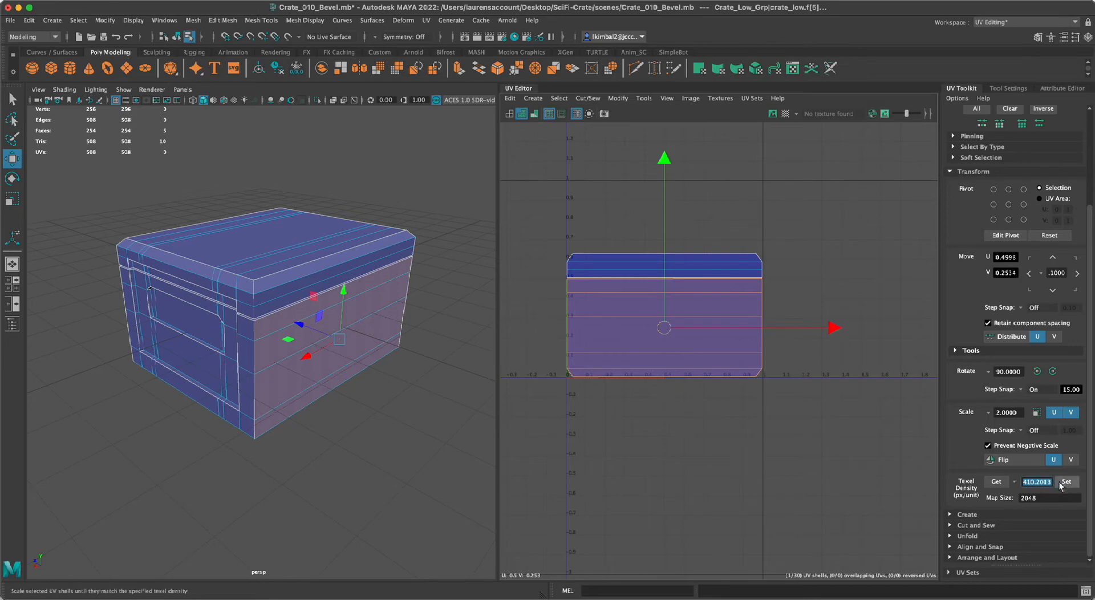
{"action": "type", "text": "400"}
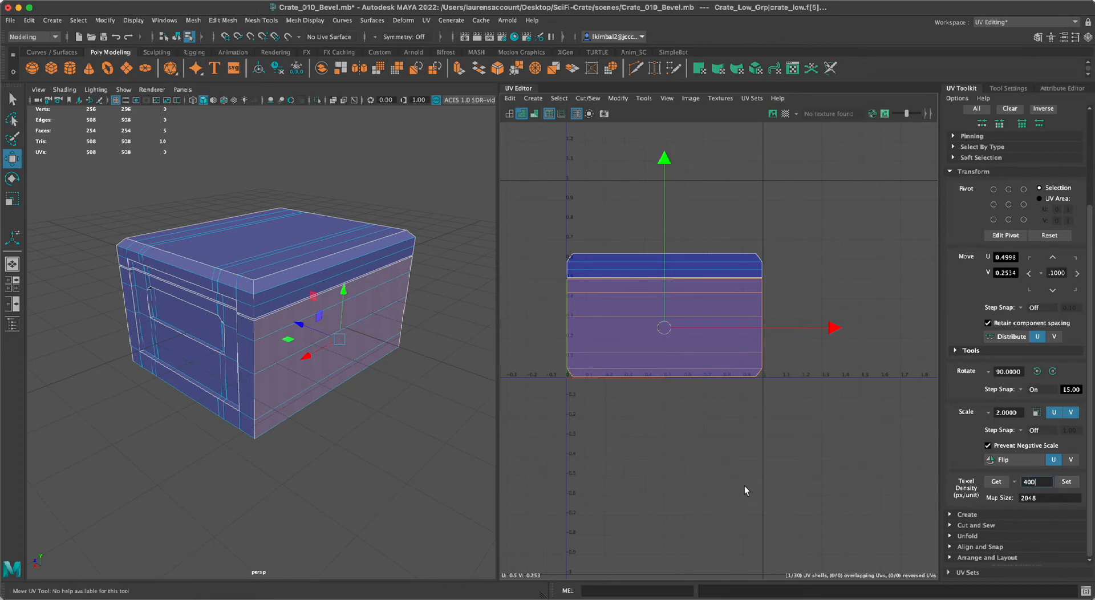
{"action": "key", "text": "Return"}
{"action": "right_click_drag", "start_coordinate": [726, 455], "coordinate": [773, 344], "text": "alt"}
{"action": "middle_click_drag", "start_coordinate": [773, 344], "coordinate": [619, 494], "text": "alt"}
{"action": "right_click_drag", "start_coordinate": [878, 491], "coordinate": [765, 455], "text": "alt"}
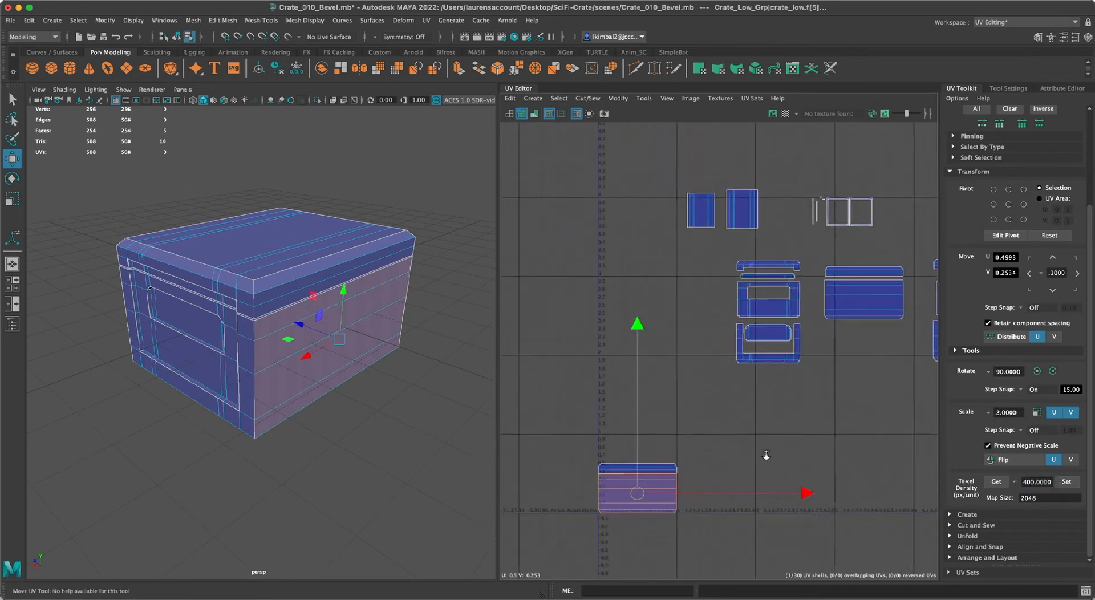
{"action": "middle_click_drag", "start_coordinate": [798, 458], "coordinate": [707, 466], "text": "alt"}
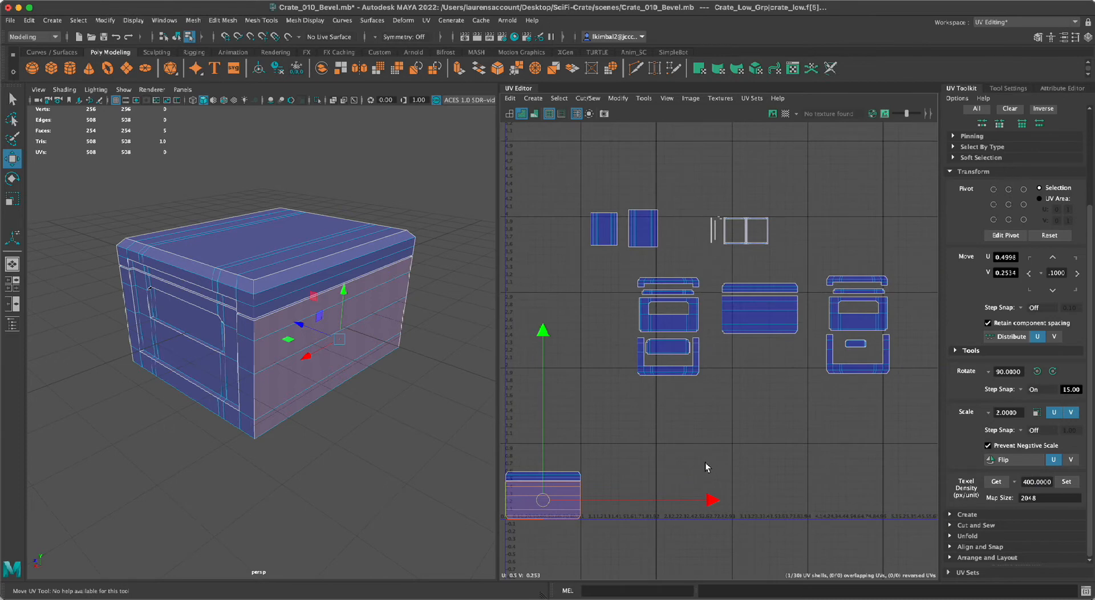
{"action": "right_click_drag", "start_coordinate": [705, 462], "coordinate": [905, 515], "text": "alt"}
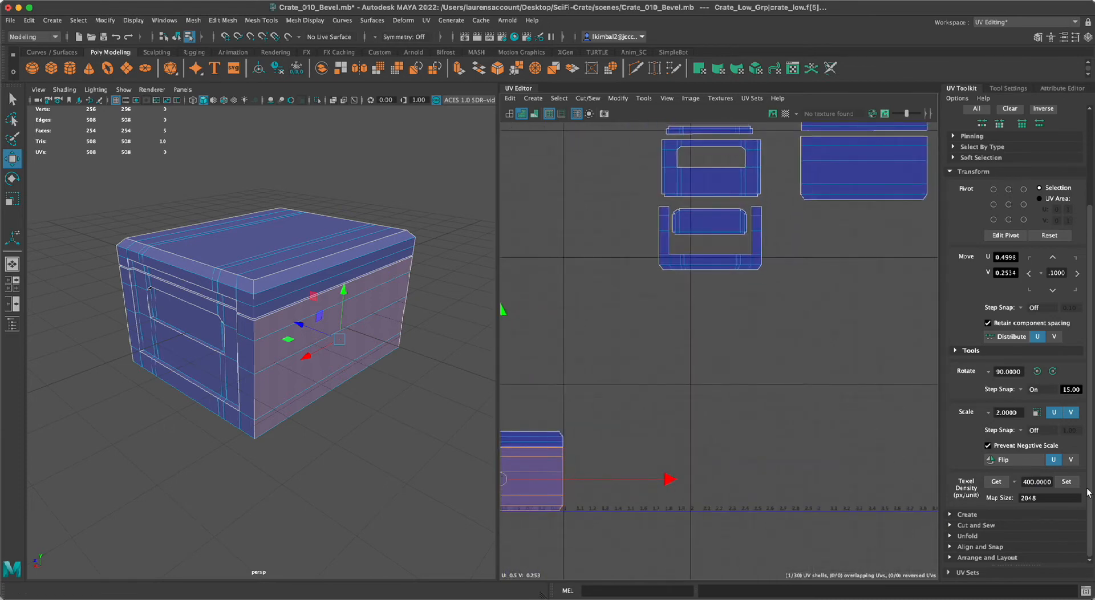
{"action": "left_click", "coordinate": [802, 415]}
{"action": "middle_click_drag", "start_coordinate": [594, 404], "coordinate": [740, 358], "text": "alt"}
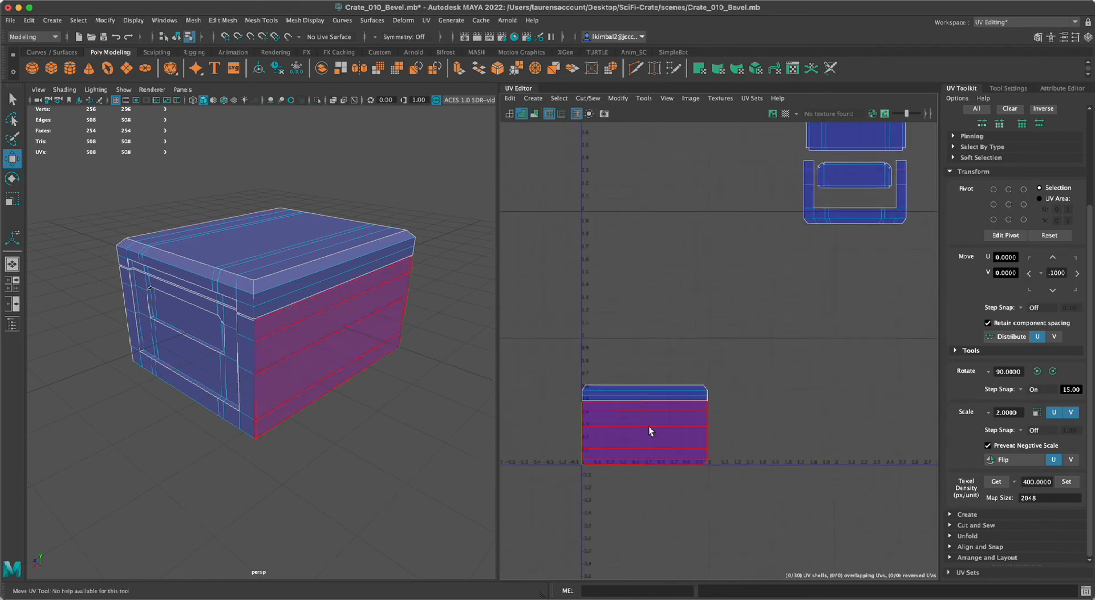
- Get the larger side shell's texel density again and round the value to 410
{"action": "left_click", "coordinate": [650, 427]}
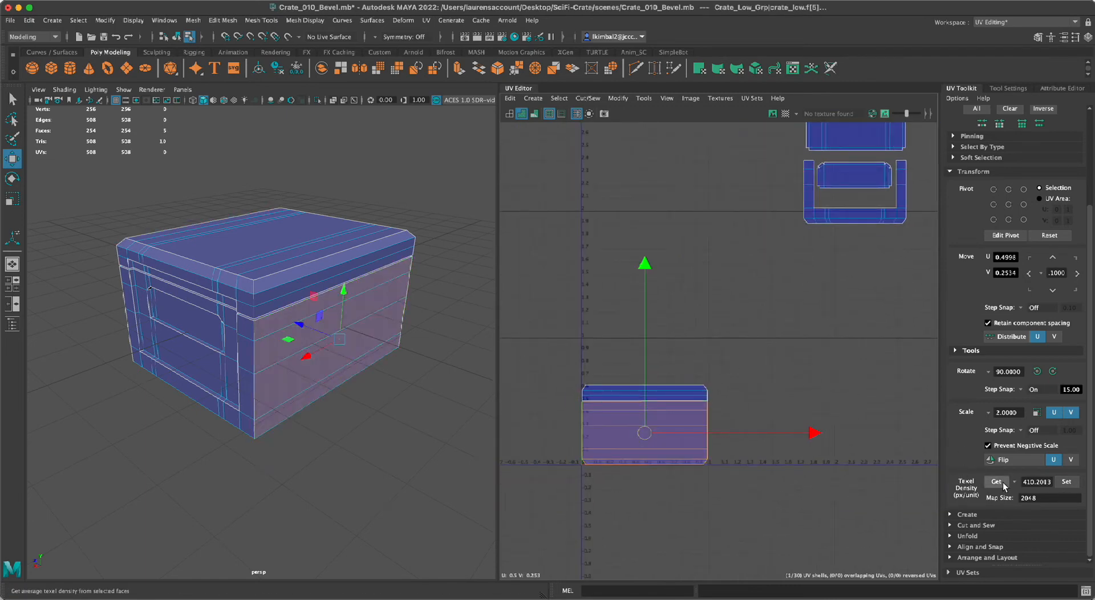
{"action": "double_click", "coordinate": [1037, 482]}
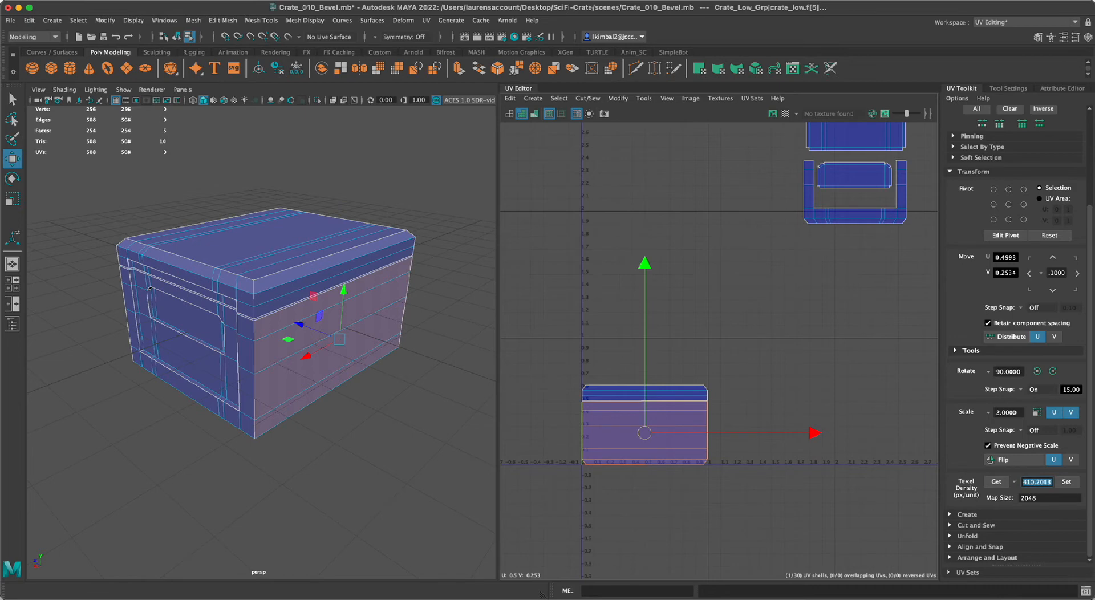
{"action": "type", "text": "410"}
{"action": "key", "text": "Return"}
- Apply the texel density of 410 px/unit to all of the crate's UV shells
{"action": "right_click_drag", "start_coordinate": [839, 363], "coordinate": [648, 253], "text": "alt"}
{"action": "middle_click_drag", "start_coordinate": [648, 253], "coordinate": [527, 200], "text": "alt"}
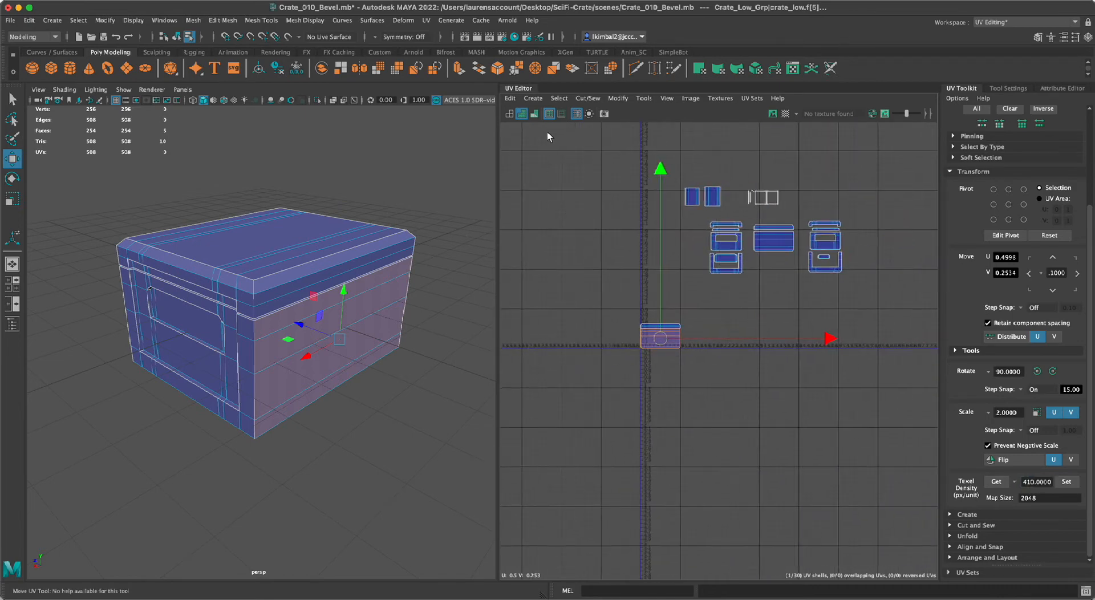
{"action": "left_click_drag", "start_coordinate": [547, 132], "coordinate": [909, 406]}
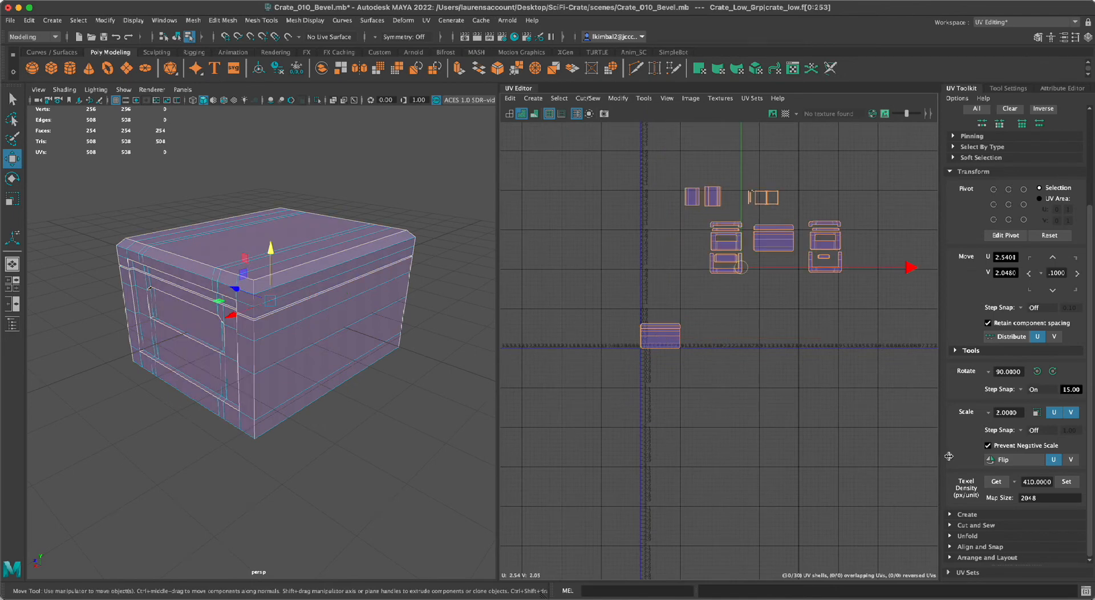
{"action": "left_click", "coordinate": [1064, 483]}
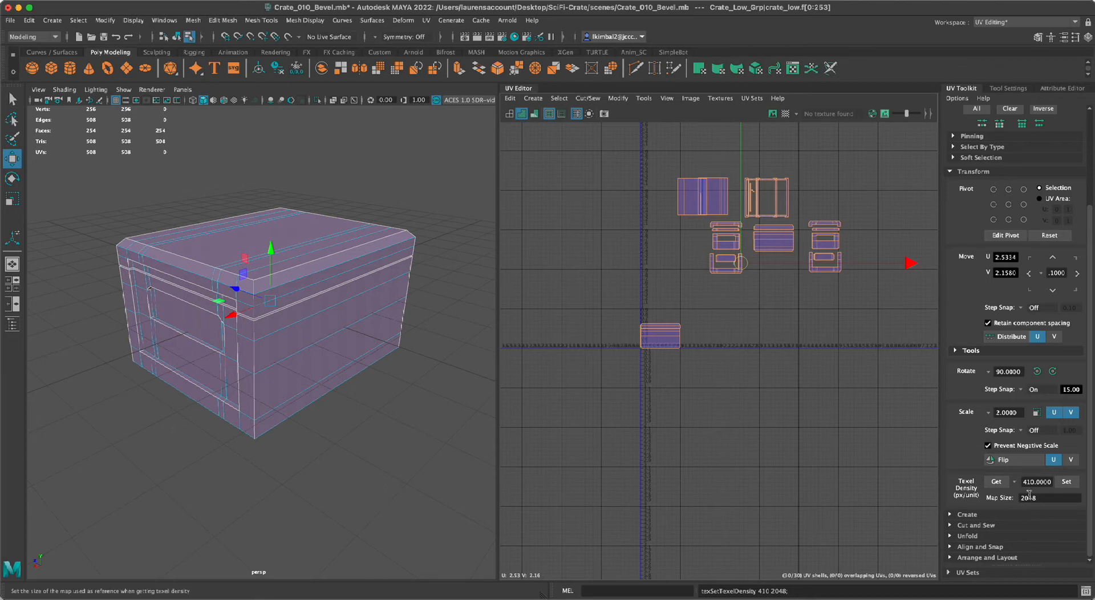
- Check the texel density's map size and examine the rescaled shells, looking for overlaps and comparing their proportions
{"action": "left_click_drag", "start_coordinate": [1040, 498], "coordinate": [1002, 496]}
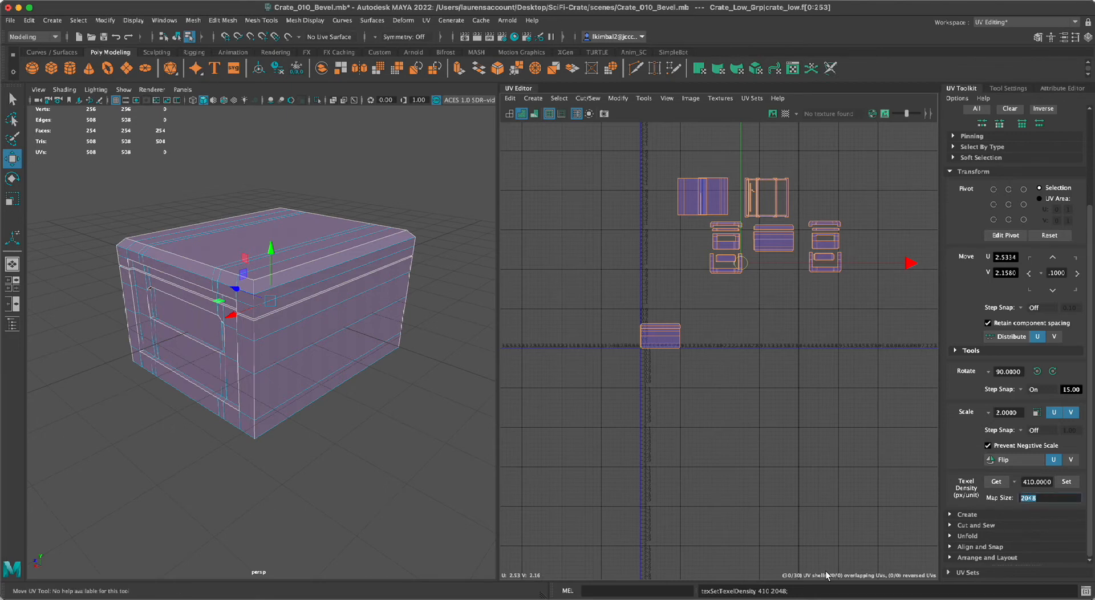
{"action": "left_click", "coordinate": [781, 300]}
{"action": "middle_click_drag", "start_coordinate": [630, 279], "coordinate": [610, 241], "text": "alt"}
{"action": "right_click_drag", "start_coordinate": [612, 246], "coordinate": [791, 392], "text": "alt"}
{"action": "middle_click_drag", "start_coordinate": [724, 415], "coordinate": [705, 347], "text": "alt"}
{"action": "right_click_drag", "start_coordinate": [705, 347], "coordinate": [766, 393], "text": "alt"}
{"action": "right_click_drag", "start_coordinate": [778, 488], "coordinate": [521, 342], "text": "alt"}
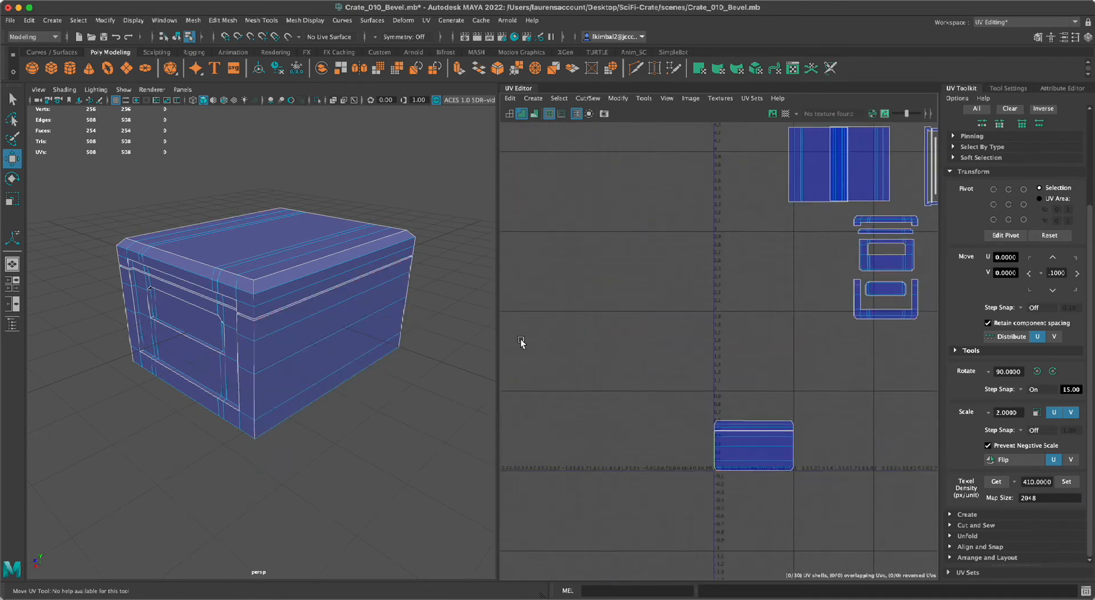
{"action": "middle_click_drag", "start_coordinate": [773, 327], "coordinate": [542, 369], "text": "alt"}
{"action": "right_click_drag", "start_coordinate": [687, 325], "coordinate": [630, 297], "text": "alt"}
{"action": "middle_click_drag", "start_coordinate": [631, 296], "coordinate": [635, 319], "text": "alt"}
{"action": "right_click_drag", "start_coordinate": [701, 321], "coordinate": [773, 372], "text": "alt"}
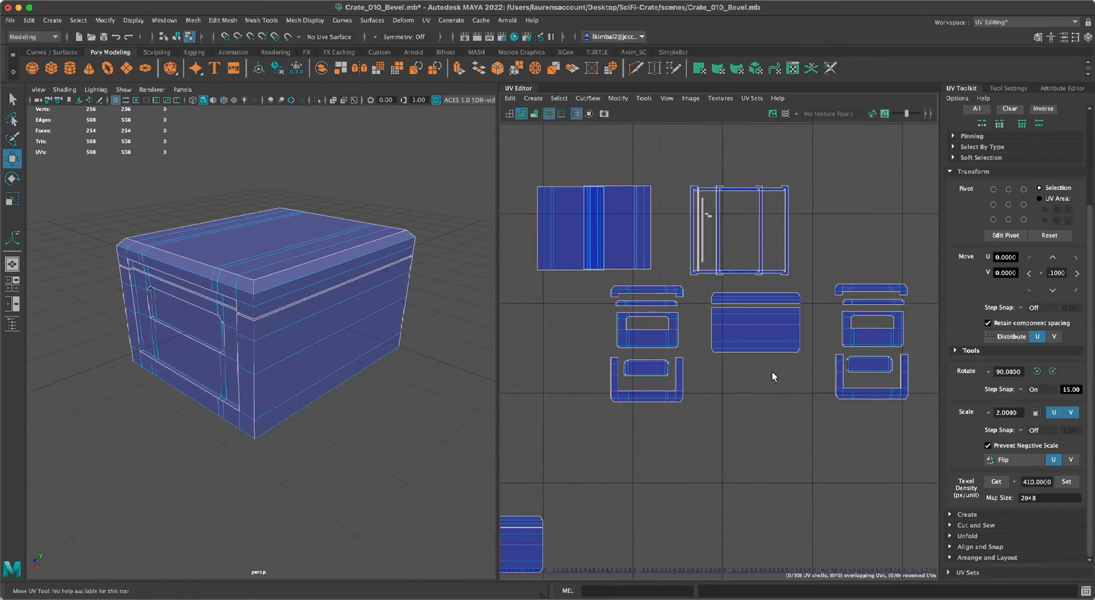
{"action": "middle_click_drag", "start_coordinate": [772, 372], "coordinate": [698, 352], "text": "alt"}
{"action": "right_click_drag", "start_coordinate": [756, 386], "coordinate": [693, 361], "text": "alt"}
{"action": "middle_click_drag", "start_coordinate": [570, 178], "coordinate": [622, 138], "text": "alt"}
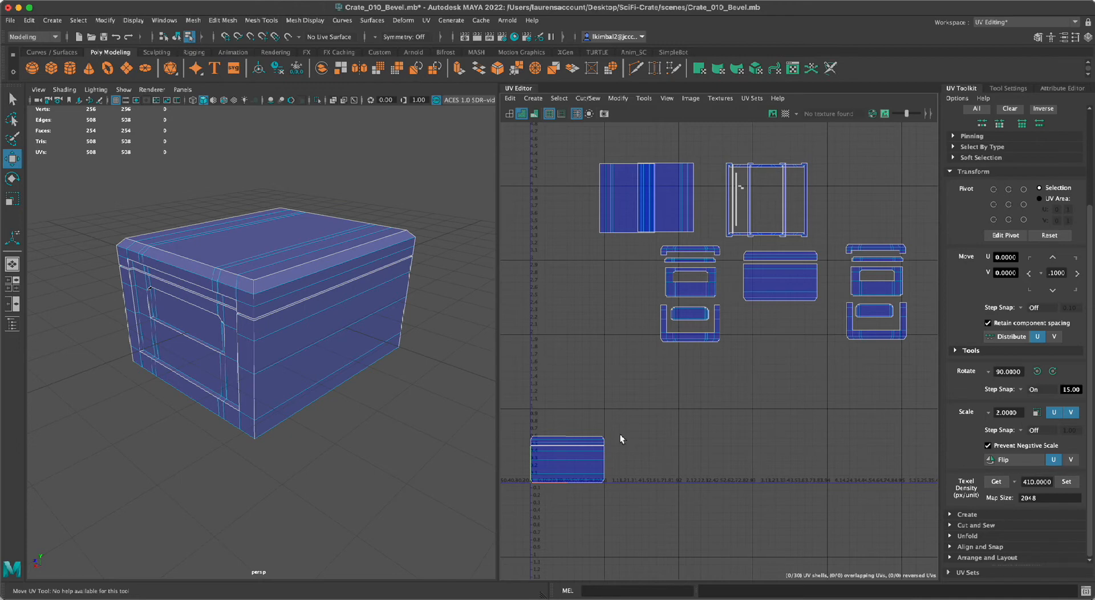
- Move the UV shell of the crate's top sideways off the shell it overlaps, centred at about U 0.76, V 3.84
{"action": "left_click", "coordinate": [631, 191]}
{"action": "left_click", "coordinate": [685, 200]}
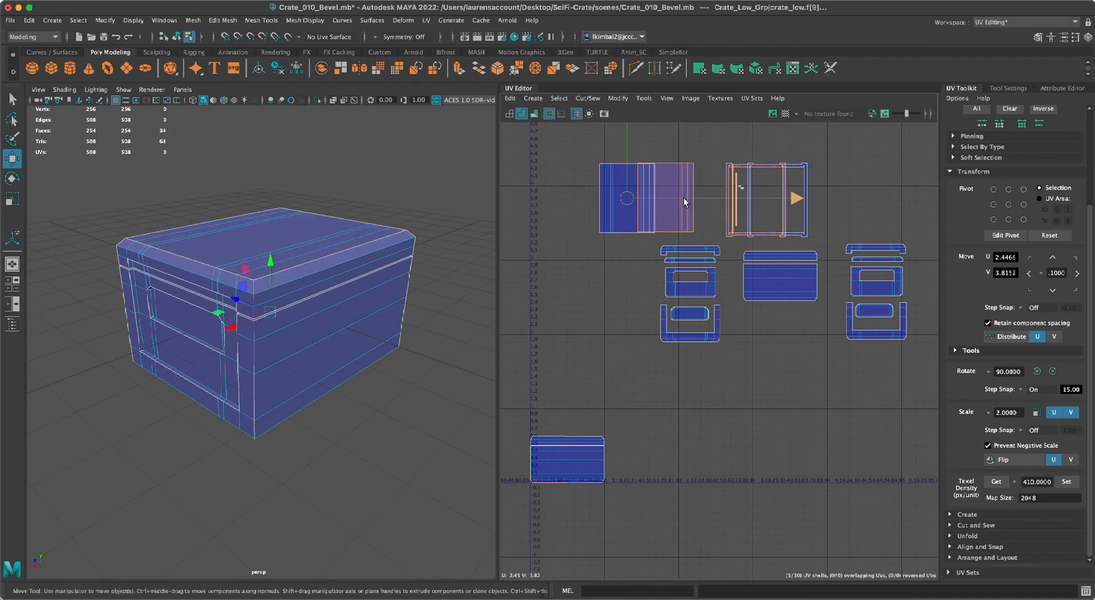
{"action": "key", "text": "super+z"}
{"action": "left_click_drag", "start_coordinate": [720, 199], "coordinate": [677, 200]}
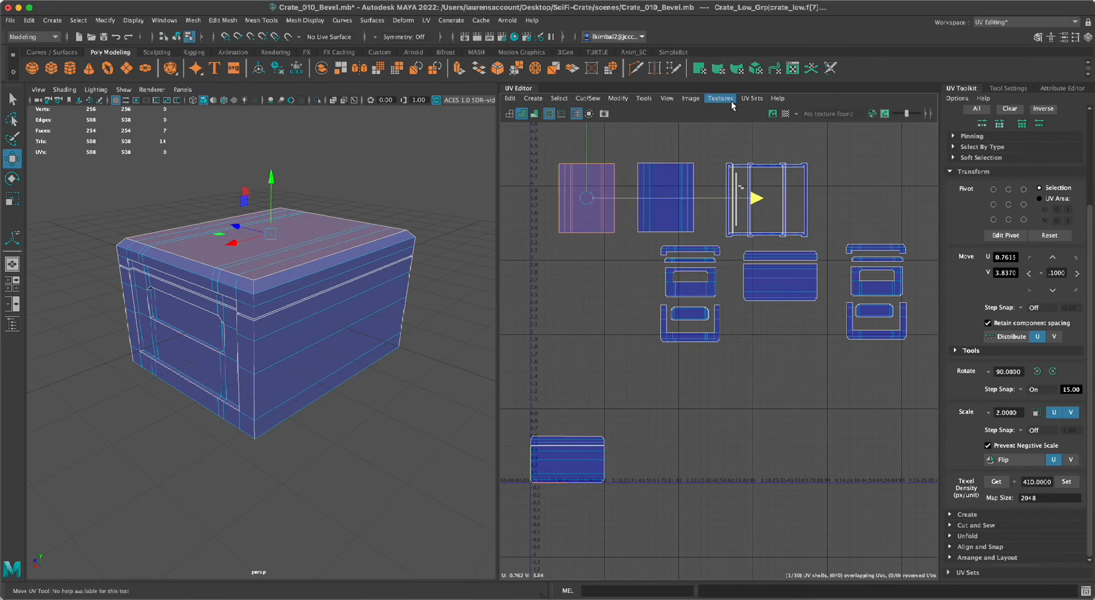
- Turn on the checker map display and view the crate from above to compare the checker squares across its faces
{"action": "left_click", "coordinate": [785, 113]}
{"action": "mouse_move", "coordinate": [419, 356]}
{"action": "left_mouse_down", "text": "alt"}
{"action": "mouse_move", "coordinate": [440, 342]}
{"action": "mouse_move", "coordinate": [350, 348]}
{"action": "mouse_move", "coordinate": [481, 357]}
{"action": "mouse_move", "coordinate": [434, 352]}
{"action": "left_mouse_up", "text": "alt"}
{"action": "right_click_drag", "start_coordinate": [302, 424], "coordinate": [281, 432], "text": "alt"}
{"action": "left_click_drag", "start_coordinate": [278, 410], "coordinate": [395, 384], "text": "alt"}
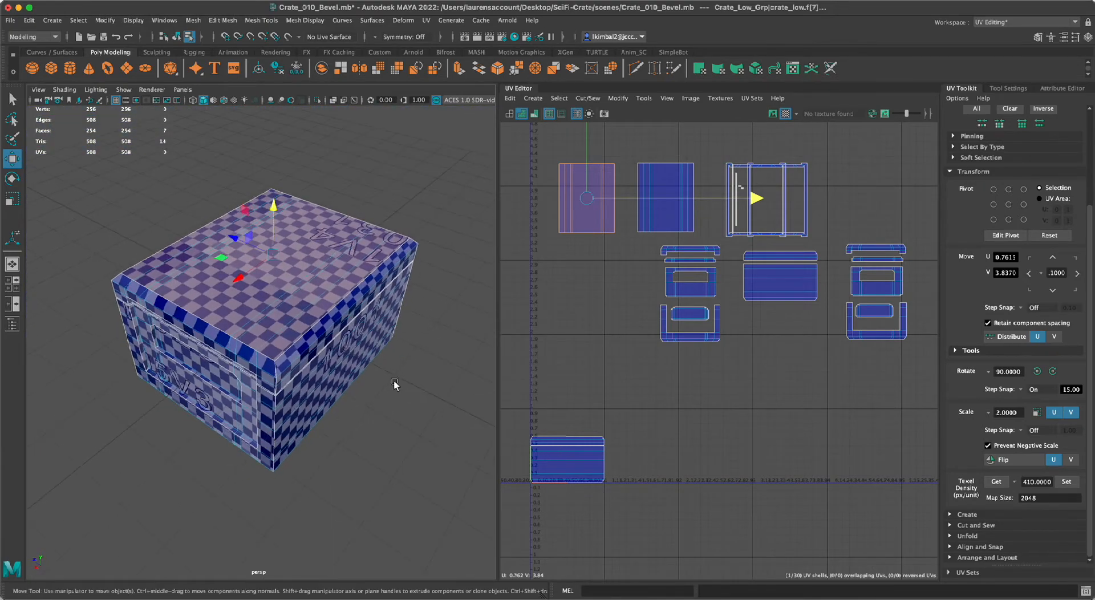
- Try scaling the crate top's UV shell down to about 0.25 and compare its checker squares with those on the sides
{"action": "key", "text": "r"}
{"action": "left_click_drag", "start_coordinate": [583, 188], "coordinate": [468, 235]}
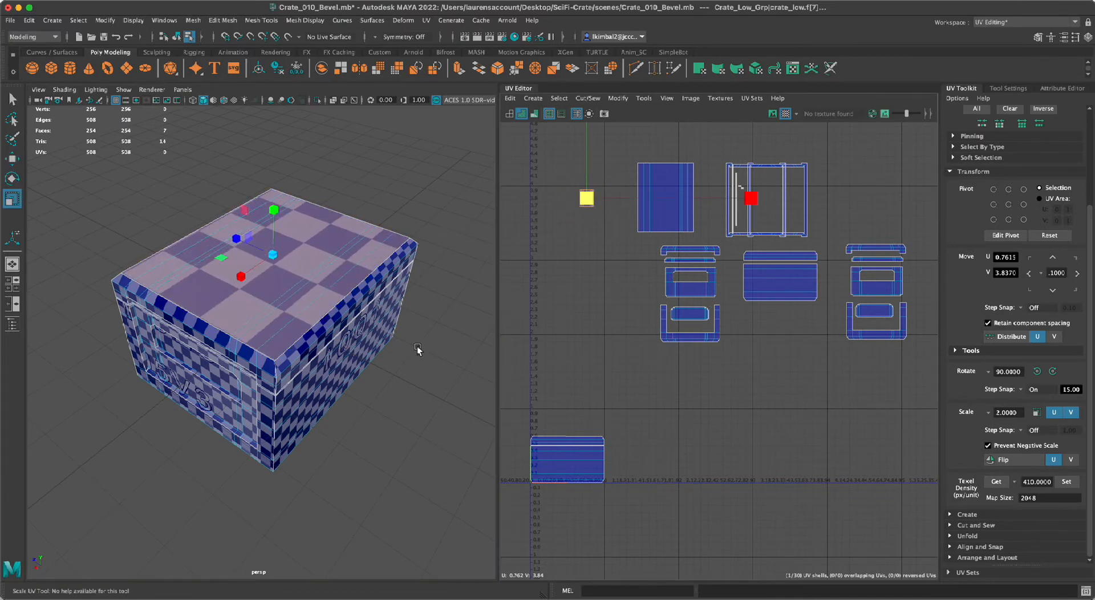
{"action": "left_click", "coordinate": [379, 396]}
{"action": "left_click_drag", "start_coordinate": [363, 414], "coordinate": [380, 392], "text": "alt"}
{"action": "right_click_drag", "start_coordinate": [379, 394], "coordinate": [367, 243], "text": "alt"}
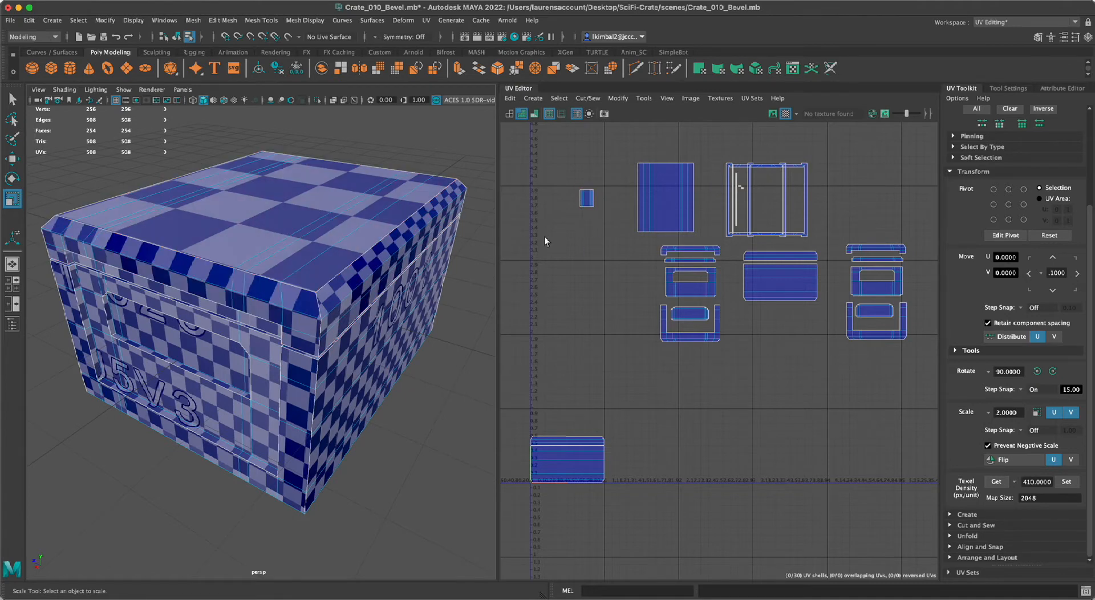
{"action": "left_click_drag", "start_coordinate": [463, 391], "coordinate": [411, 388], "text": "alt"}
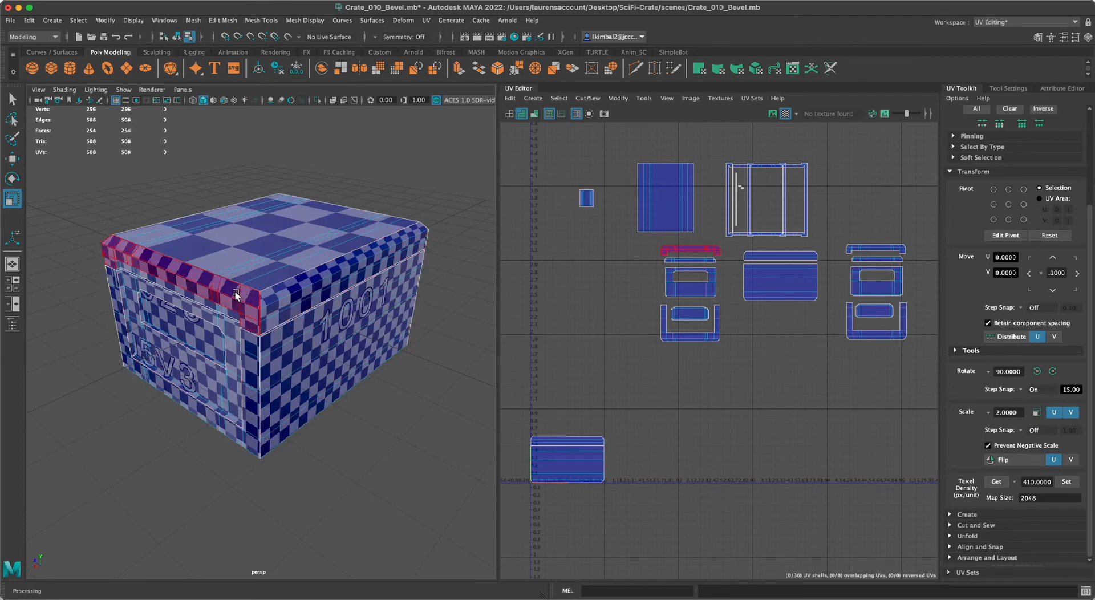
- Undo the scaling of the crate top's UV shell and clear the selection
{"action": "left_click", "coordinate": [261, 227]}
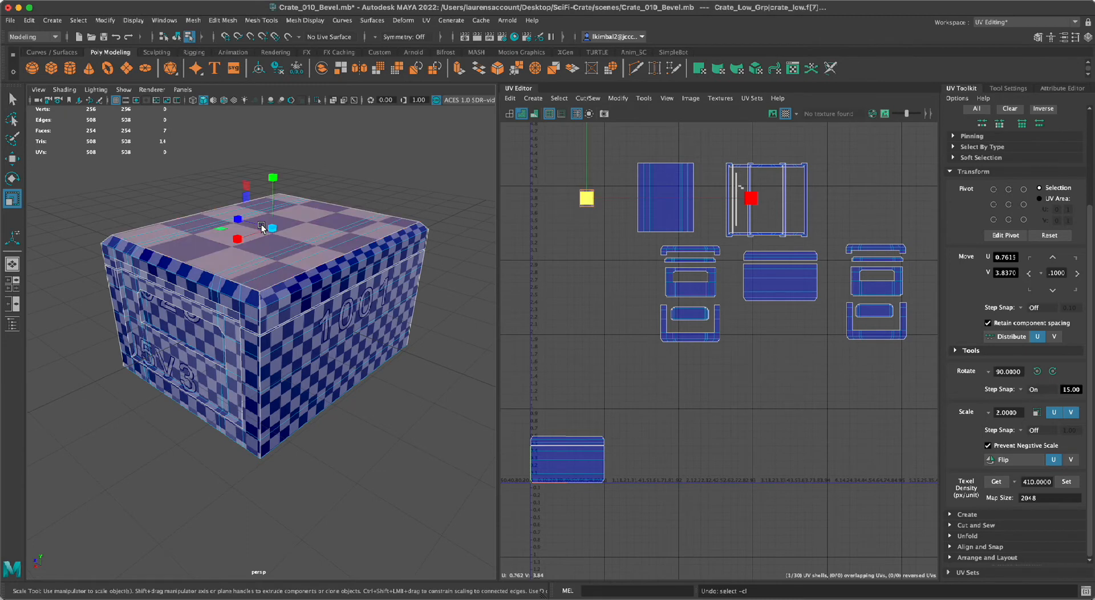
{"action": "key", "text": "super+z"}
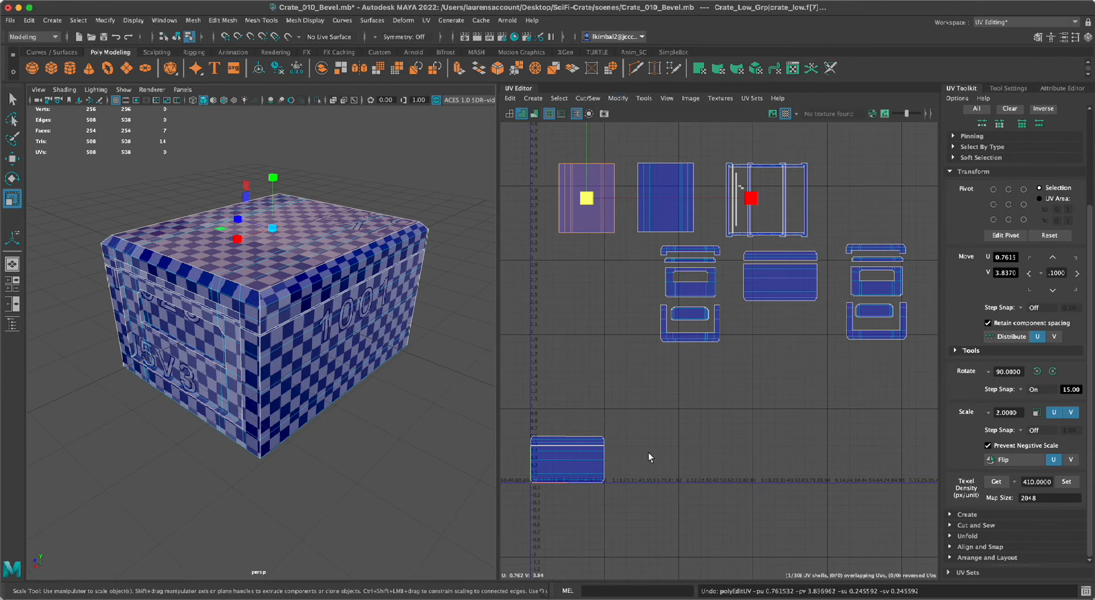
{"action": "left_click", "coordinate": [608, 393]}
- Examine the rescaled UV shells against the UV tiles, including how the long side's shells fill the first tile's width
{"action": "right_click_drag", "start_coordinate": [528, 227], "coordinate": [620, 313], "text": "alt"}
{"action": "middle_click_drag", "start_coordinate": [620, 313], "coordinate": [621, 188], "text": "alt"}
{"action": "right_click_drag", "start_coordinate": [621, 189], "coordinate": [558, 217], "text": "alt"}
{"action": "middle_click_drag", "start_coordinate": [558, 218], "coordinate": [562, 191], "text": "alt"}
{"action": "right_click_drag", "start_coordinate": [656, 210], "coordinate": [625, 228], "text": "alt"}
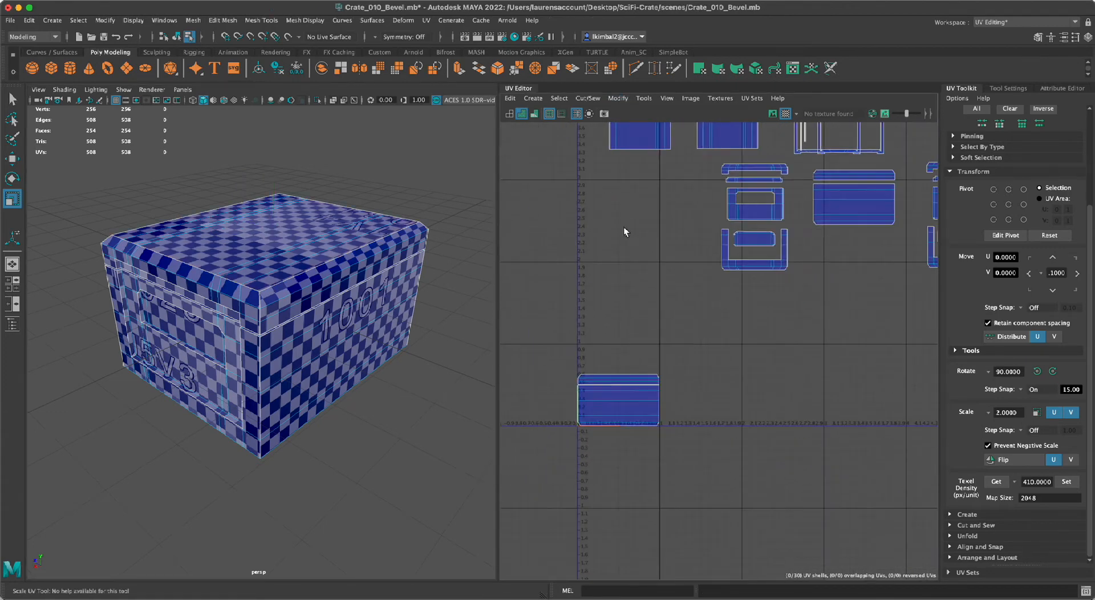
{"action": "middle_click_drag", "start_coordinate": [633, 222], "coordinate": [588, 307], "text": "alt"}
{"action": "right_click_drag", "start_coordinate": [587, 308], "coordinate": [538, 321], "text": "alt"}
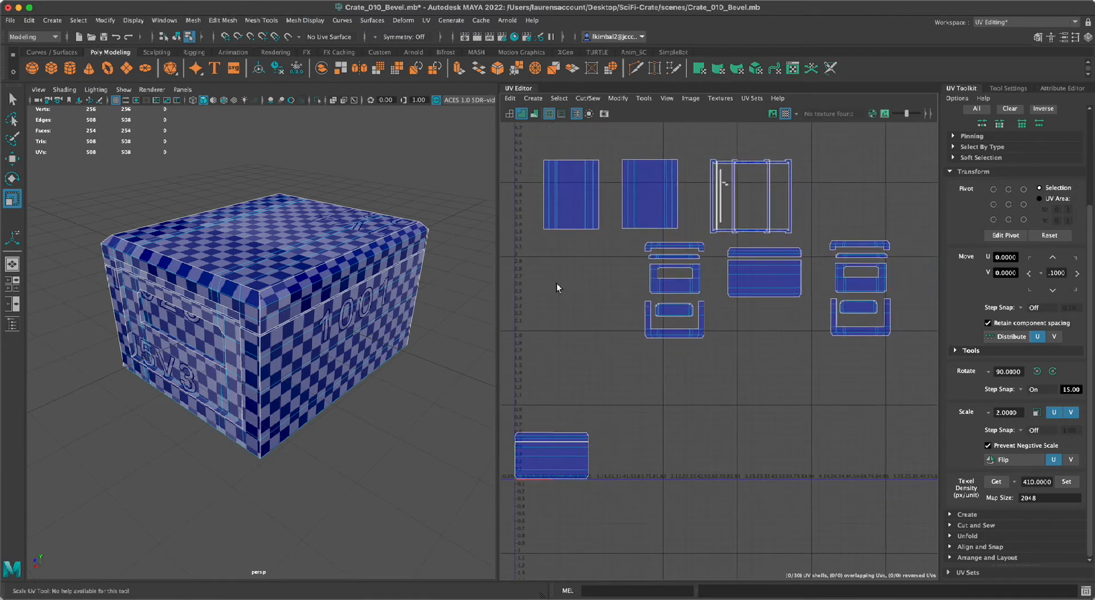
{"action": "left_click", "coordinate": [562, 191]}
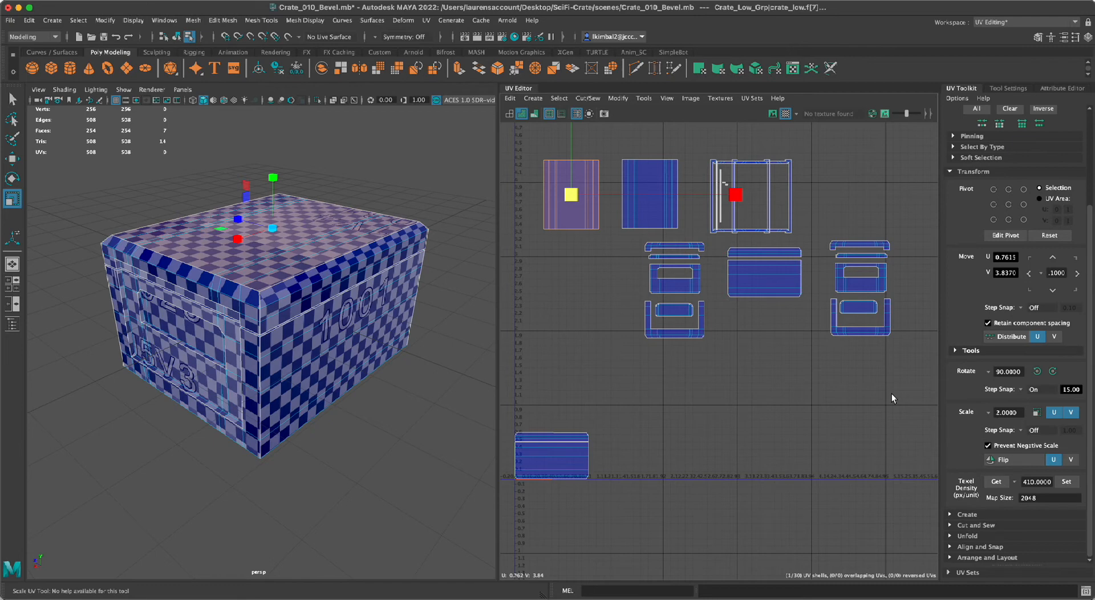
{"action": "middle_click_drag", "start_coordinate": [741, 436], "coordinate": [742, 407], "text": "alt"}
{"action": "left_click_drag", "start_coordinate": [919, 481], "coordinate": [476, 71]}
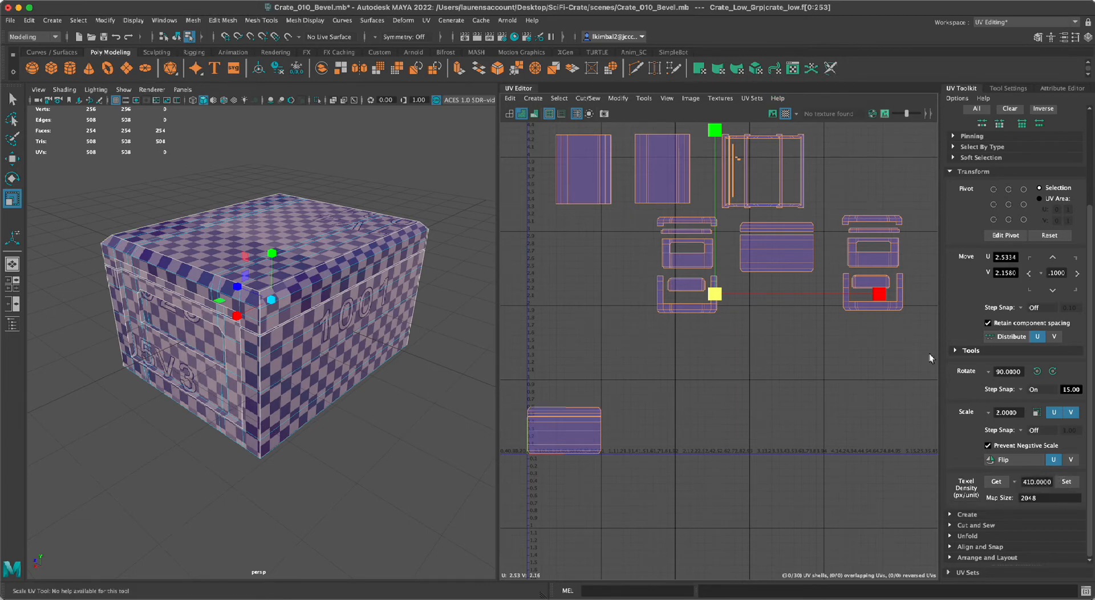
{"action": "left_click", "coordinate": [733, 411]}
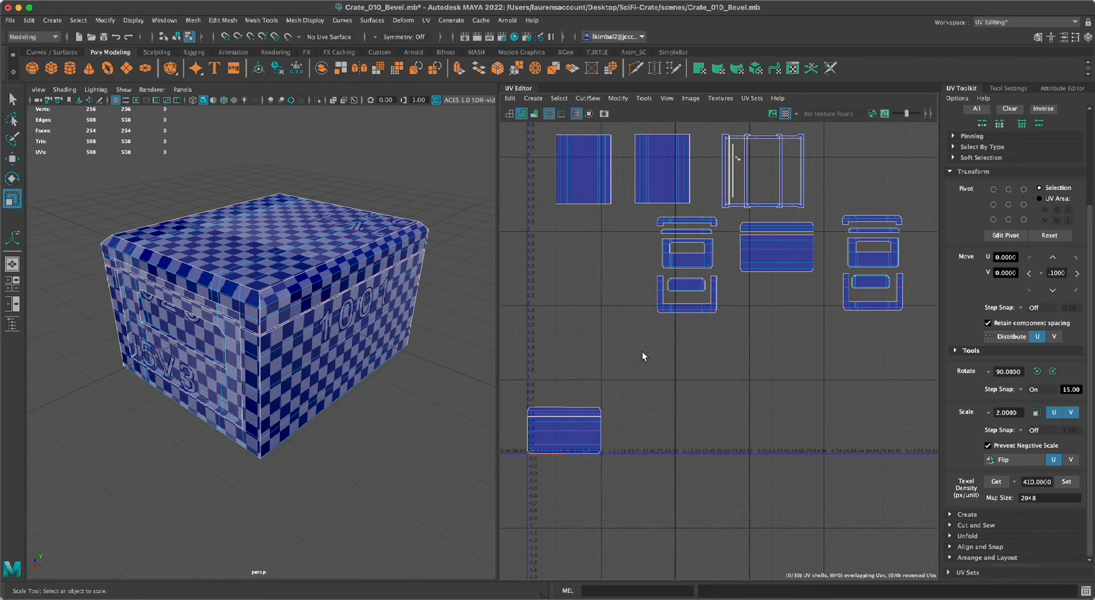
{"action": "left_click_drag", "start_coordinate": [533, 357], "coordinate": [595, 460]}
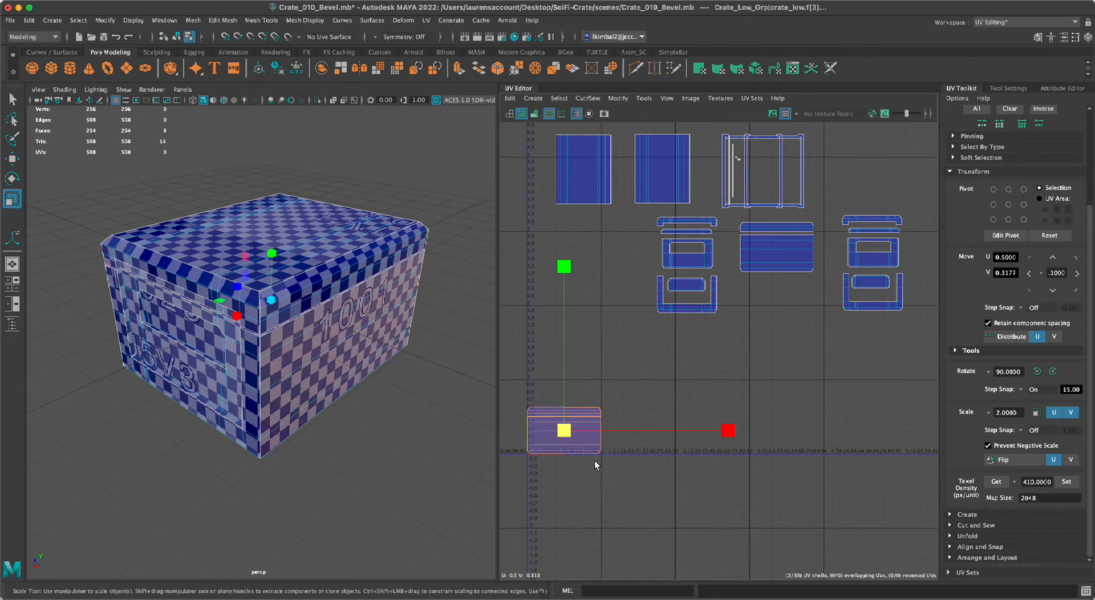
{"action": "left_click", "coordinate": [595, 460]}
{"action": "left_click_drag", "start_coordinate": [530, 382], "coordinate": [604, 507]}
{"action": "left_click", "coordinate": [605, 498]}
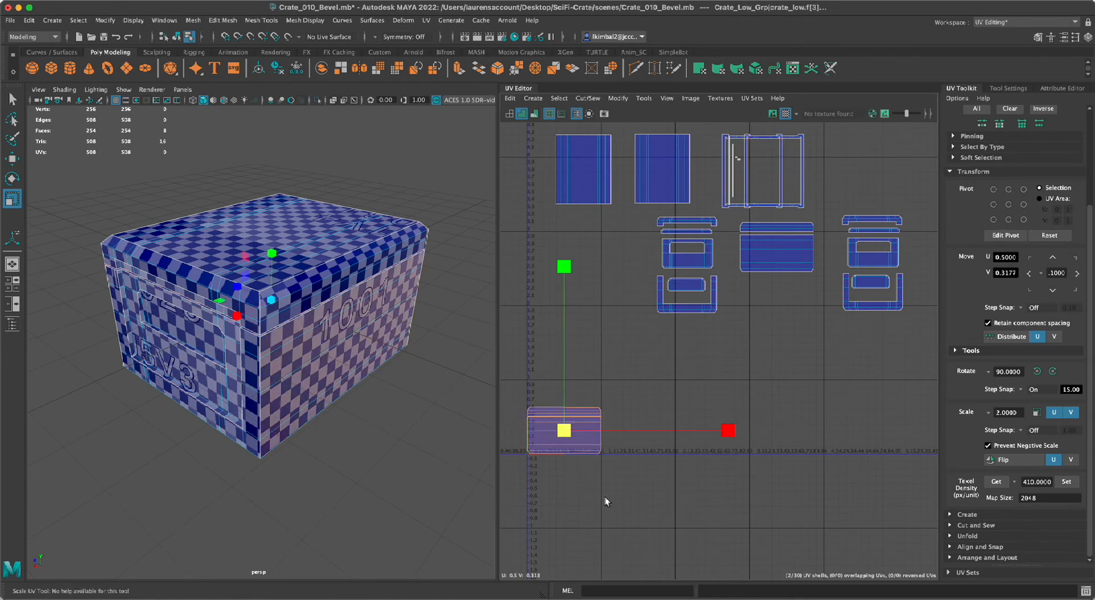
- Move the far side's lid strip UV shell straight up out of the first tile to about V 3.2
{"action": "left_click", "coordinate": [588, 409]}
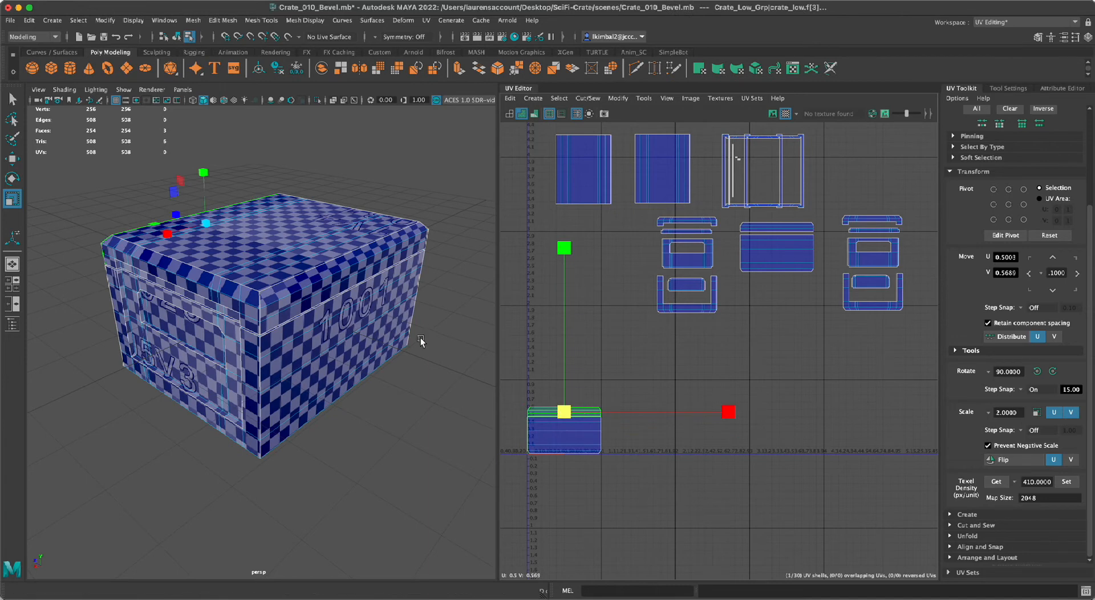
{"action": "key", "text": "w"}
{"action": "left_click_drag", "start_coordinate": [564, 412], "coordinate": [566, 217]}
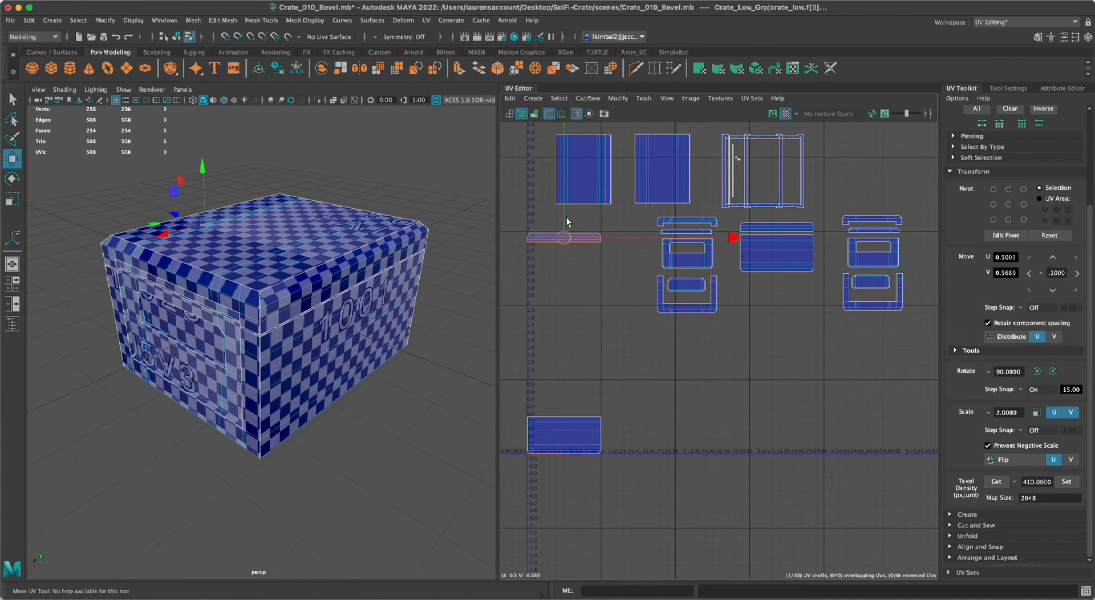
- Move the 1001 side's lid strip UV shell above its side shell and lay out both shells in the first UV tile
{"action": "left_click", "coordinate": [745, 229]}
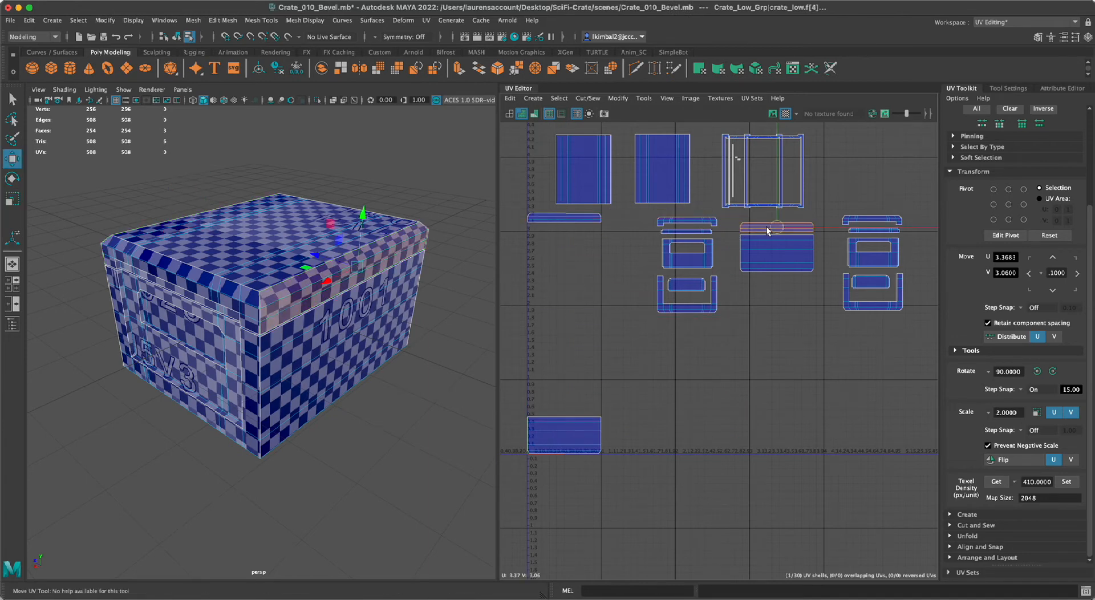
{"action": "left_click_drag", "start_coordinate": [775, 228], "coordinate": [519, 423]}
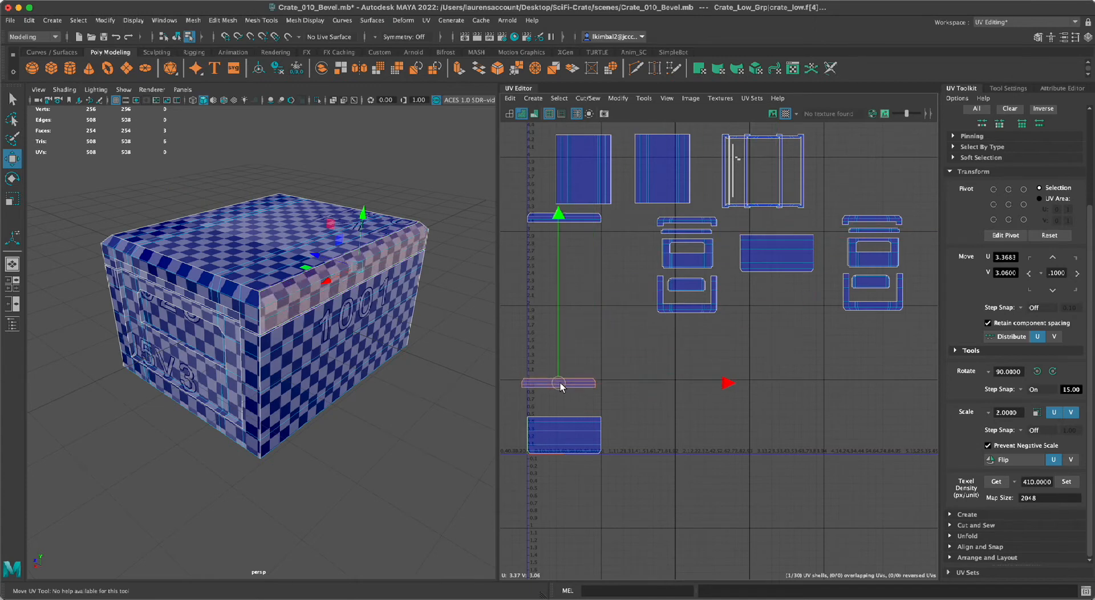
{"action": "left_click", "coordinate": [590, 388], "text": "shift"}
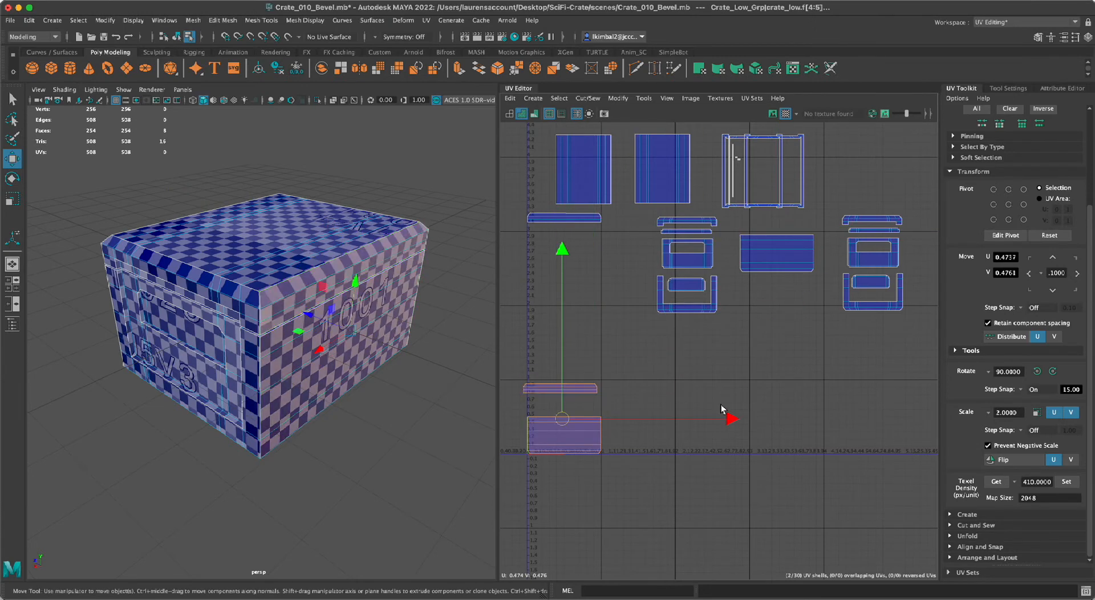
{"action": "key", "text": "ctrl+l"}
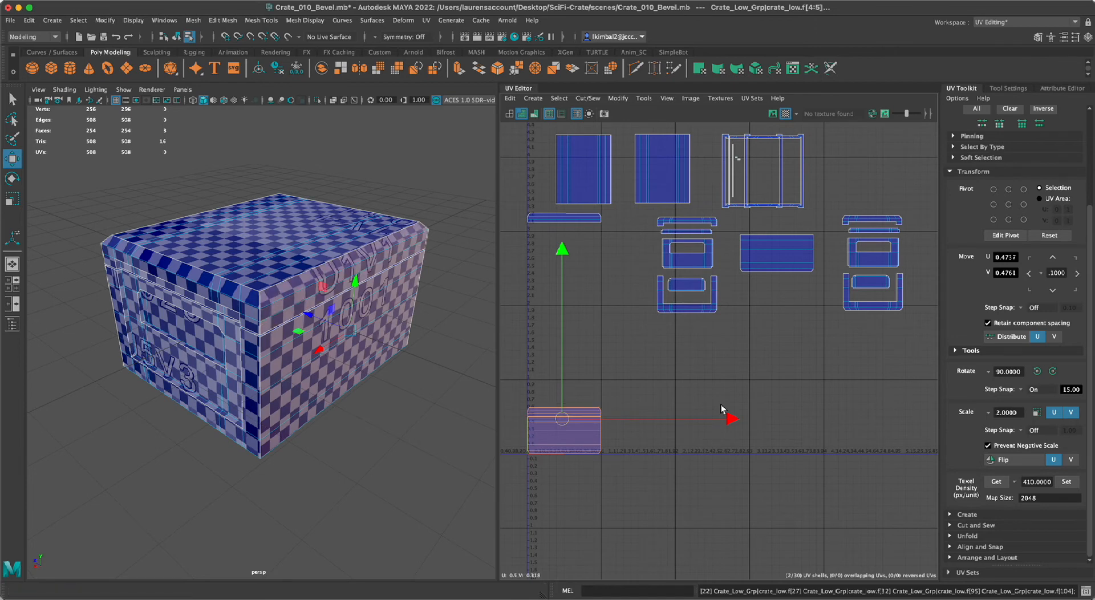
- Select the laid-out side and lid strip shells and enable move step snapping with a 1.00 increment
{"action": "left_click", "coordinate": [721, 405]}
{"action": "middle_click_drag", "start_coordinate": [614, 352], "coordinate": [657, 317], "text": "alt"}
{"action": "right_click_drag", "start_coordinate": [657, 317], "coordinate": [678, 404], "text": "alt"}
{"action": "middle_click_drag", "start_coordinate": [677, 403], "coordinate": [789, 381], "text": "alt"}
{"action": "right_click_drag", "start_coordinate": [650, 311], "coordinate": [676, 321], "text": "alt"}
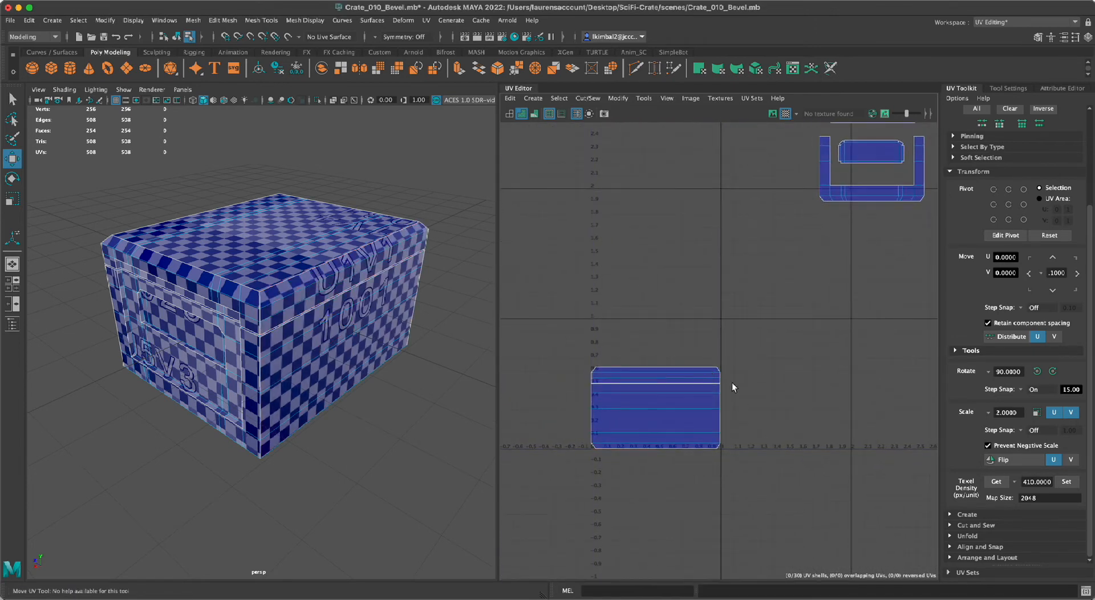
{"action": "left_click_drag", "start_coordinate": [645, 340], "coordinate": [810, 483]}
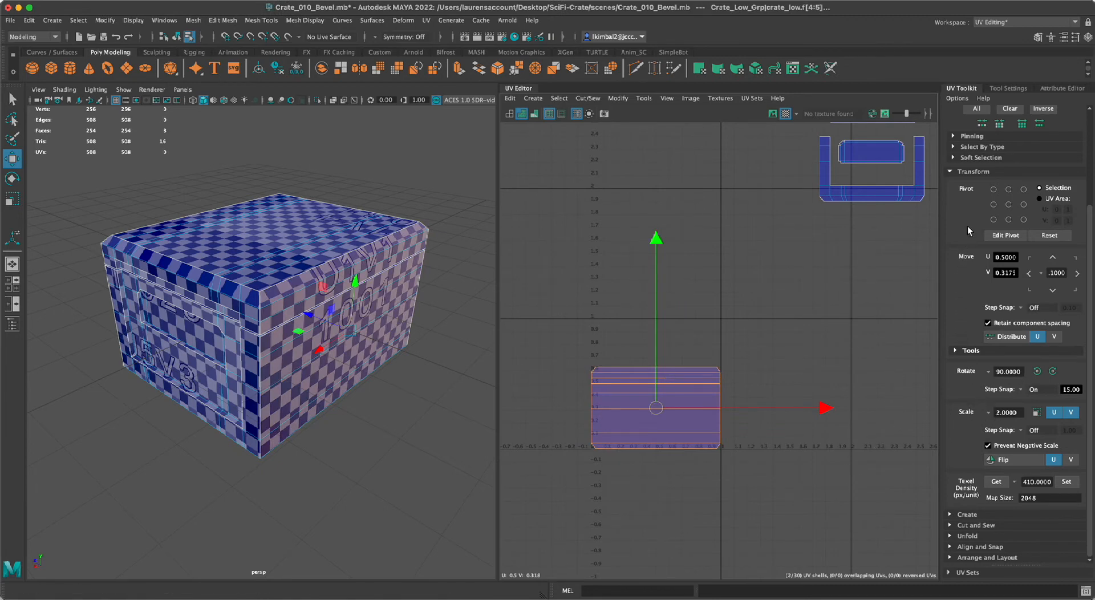
{"action": "left_click", "coordinate": [1023, 309]}
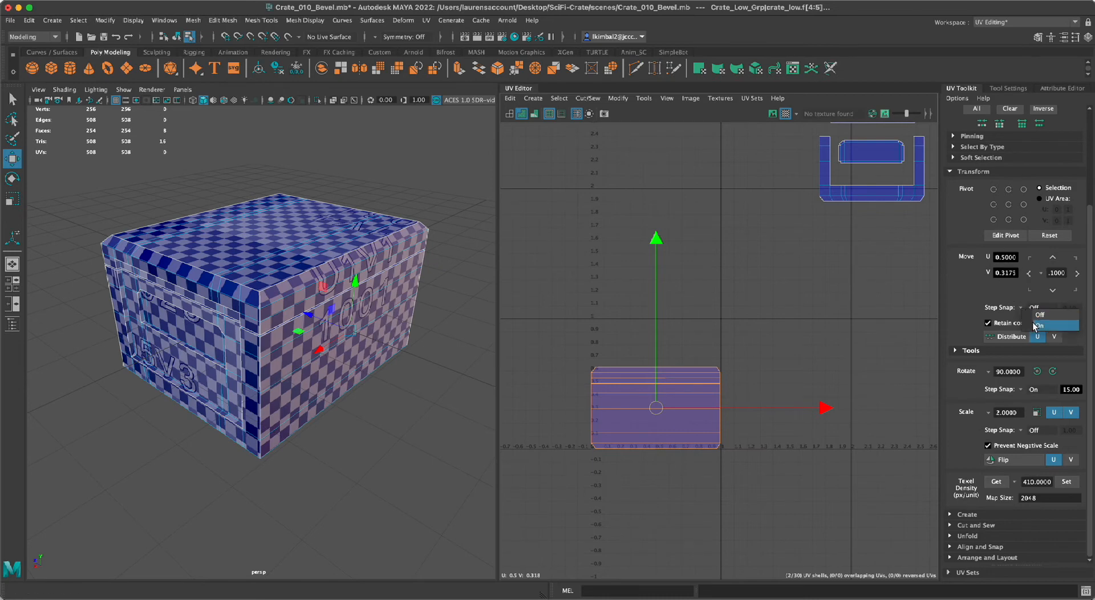
{"action": "left_click", "coordinate": [1038, 326]}
{"action": "left_click", "coordinate": [1057, 308]}
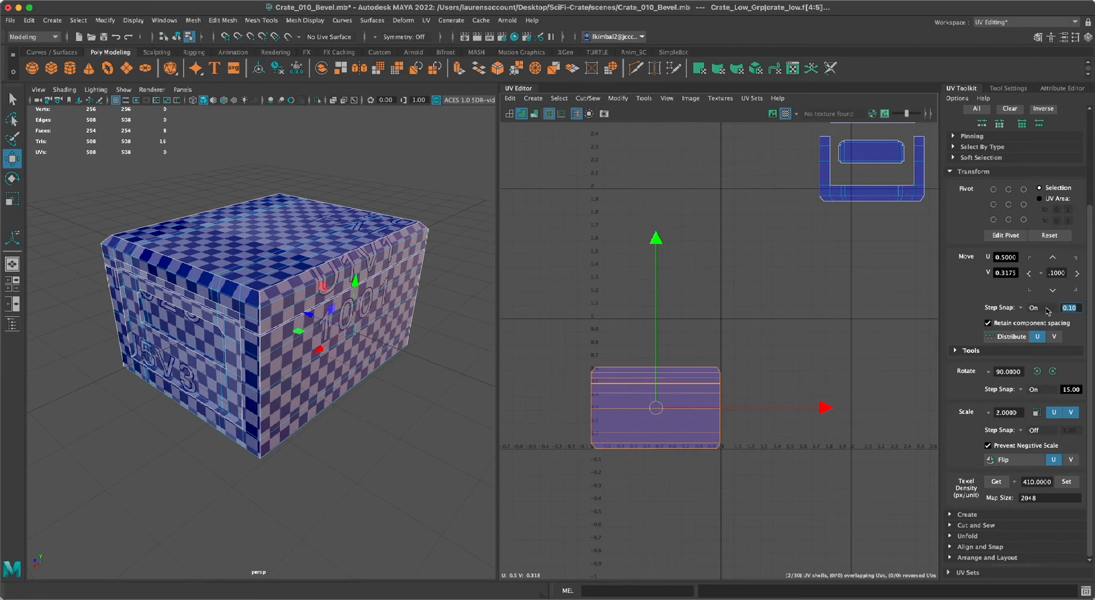
{"action": "type", "text": "1."}
{"action": "key", "text": "Return"}
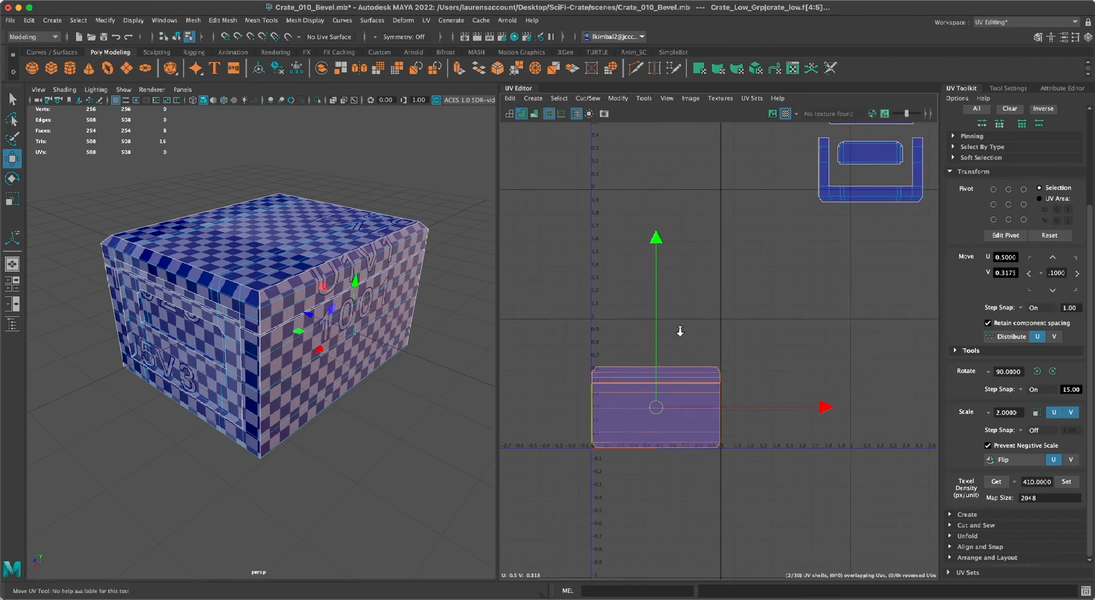
- Move the side and lid strip shells one tile along U into the second UV tile and turn step snapping off
{"action": "scroll", "coordinate": [679, 333], "scroll_direction": "down", "scroll_amount": 4}
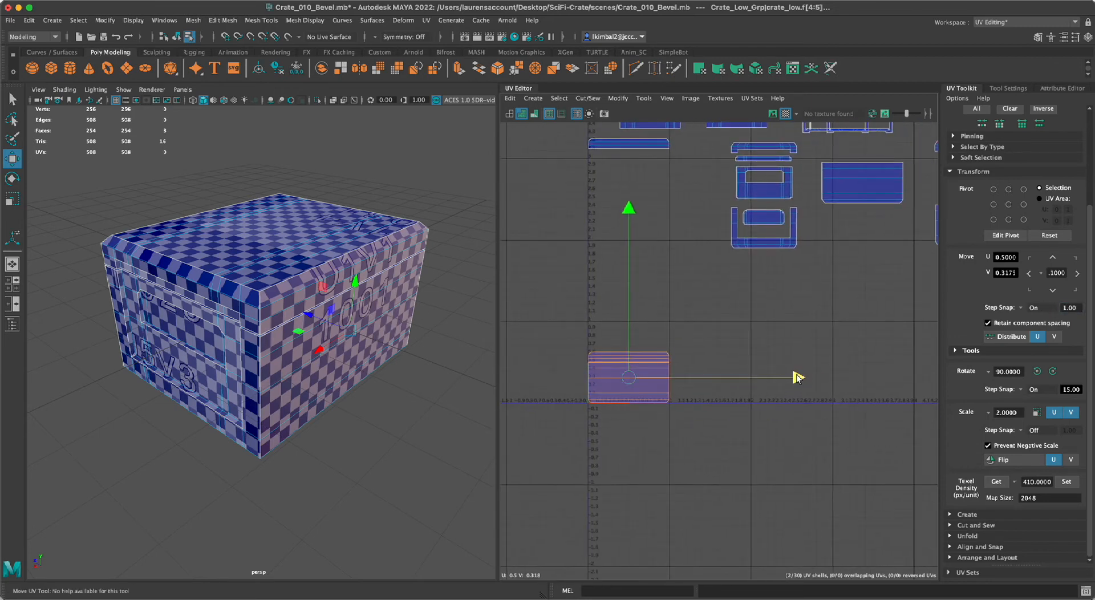
{"action": "left_click_drag", "start_coordinate": [801, 377], "coordinate": [881, 388]}
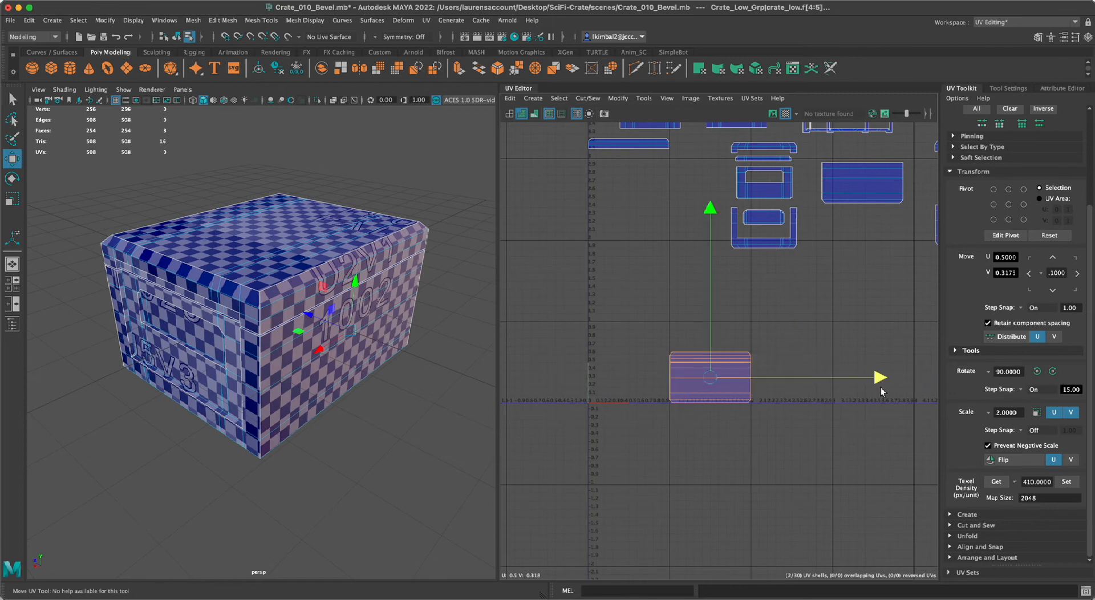
{"action": "right_click_drag", "start_coordinate": [757, 402], "coordinate": [786, 421], "text": "alt"}
{"action": "mouse_move", "coordinate": [879, 388]}
{"action": "right_mouse_down", "text": "alt"}
{"action": "mouse_move", "coordinate": [792, 403]}
{"action": "mouse_move", "coordinate": [864, 402]}
{"action": "right_mouse_up", "text": "alt"}
{"action": "left_click", "coordinate": [860, 300]}
{"action": "left_click", "coordinate": [1026, 308]}
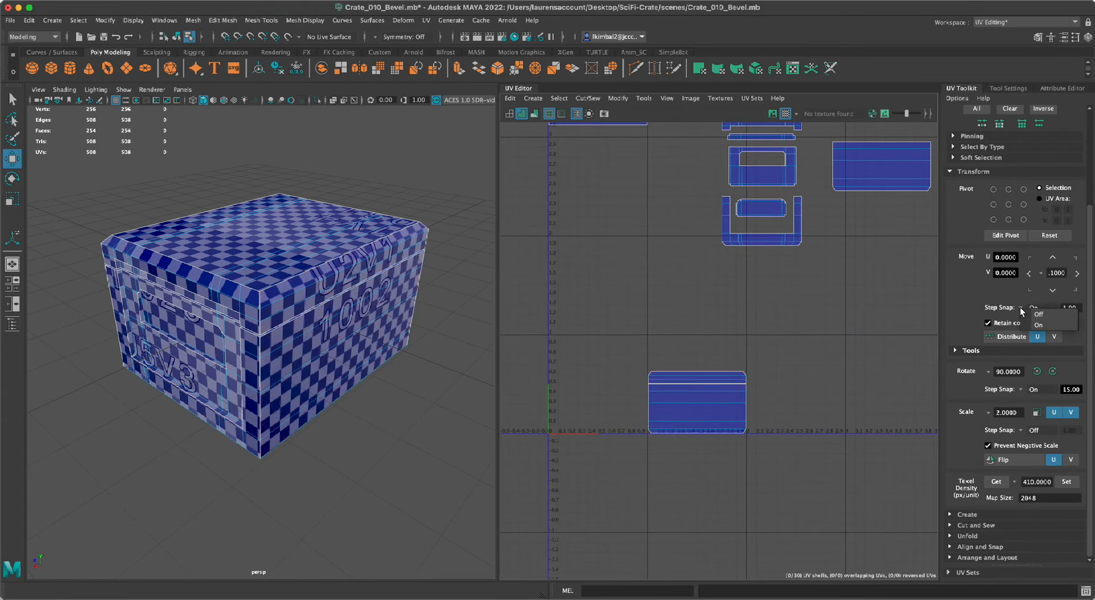
{"action": "left_click", "coordinate": [1036, 324]}
- Move the opposite side's UV shell just below its matching lid strip, centred at about U 0.54, V 2.83
{"action": "right_click_drag", "start_coordinate": [851, 324], "coordinate": [701, 320], "text": "alt"}
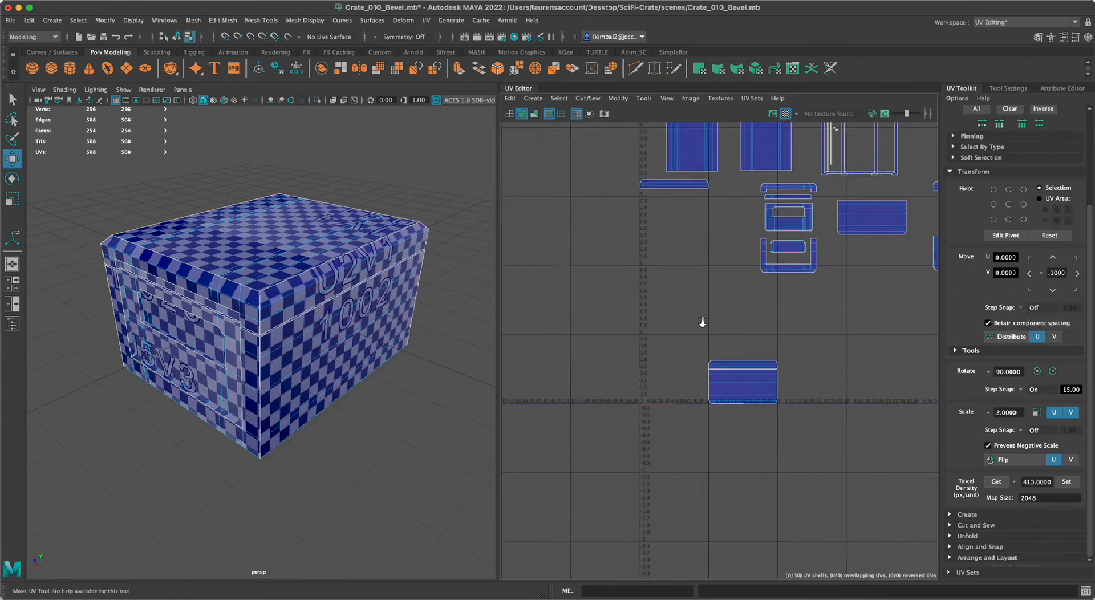
{"action": "middle_click_drag", "start_coordinate": [702, 320], "coordinate": [660, 381], "text": "alt"}
{"action": "right_click_drag", "start_coordinate": [780, 372], "coordinate": [717, 358], "text": "alt"}
{"action": "middle_click_drag", "start_coordinate": [717, 358], "coordinate": [675, 354], "text": "alt"}
{"action": "left_click", "coordinate": [799, 290]}
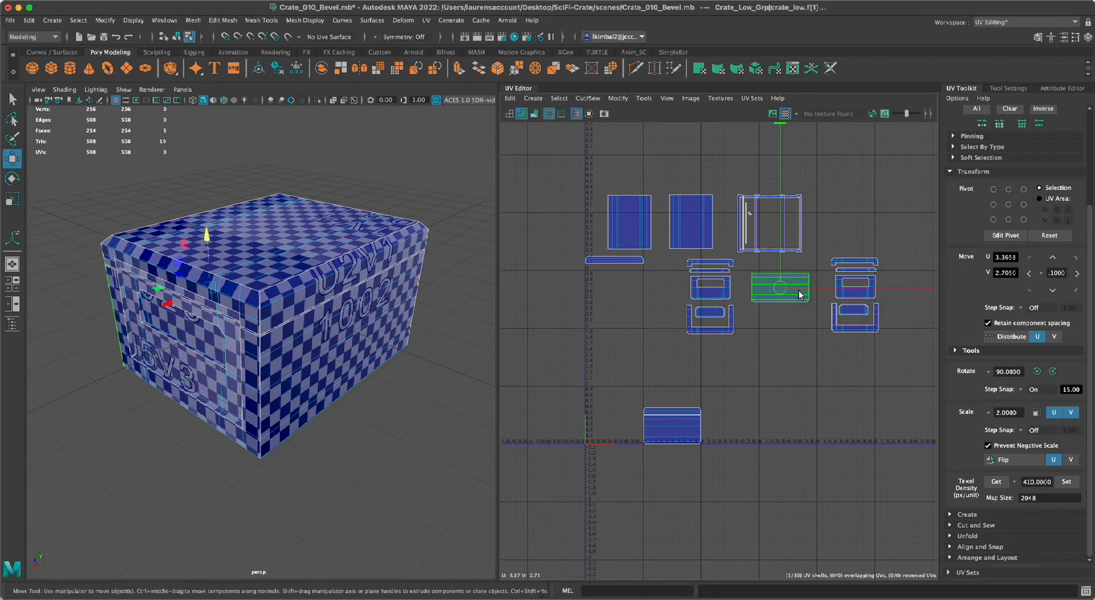
{"action": "left_click_drag", "start_coordinate": [785, 285], "coordinate": [624, 281]}
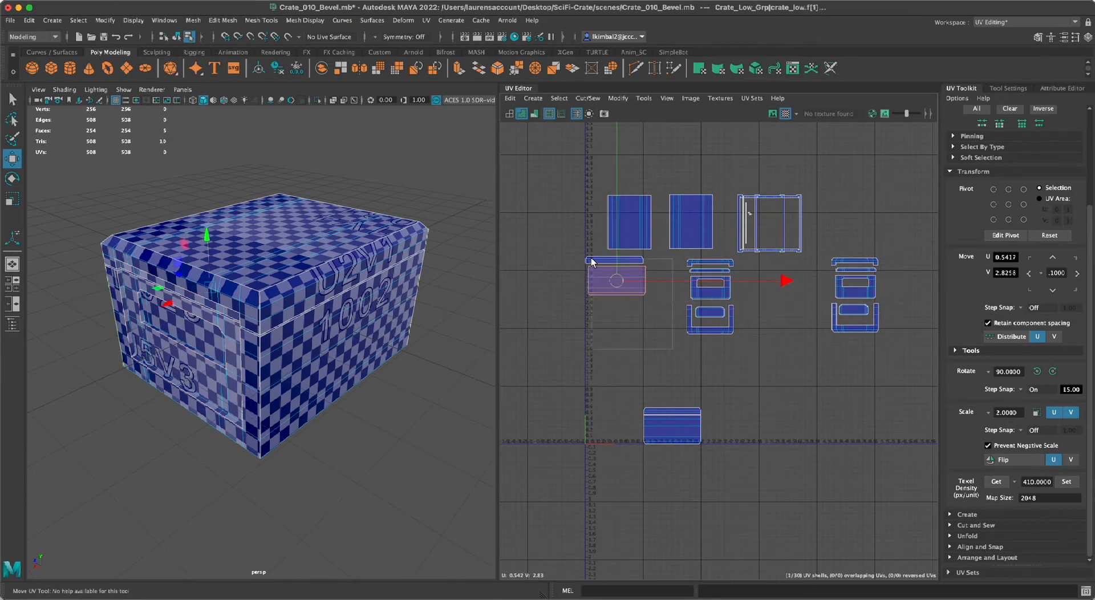
- Lay out the opposite side's shell together with its lid strip in the first UV tile
{"action": "left_click", "coordinate": [592, 259], "text": "shift"}
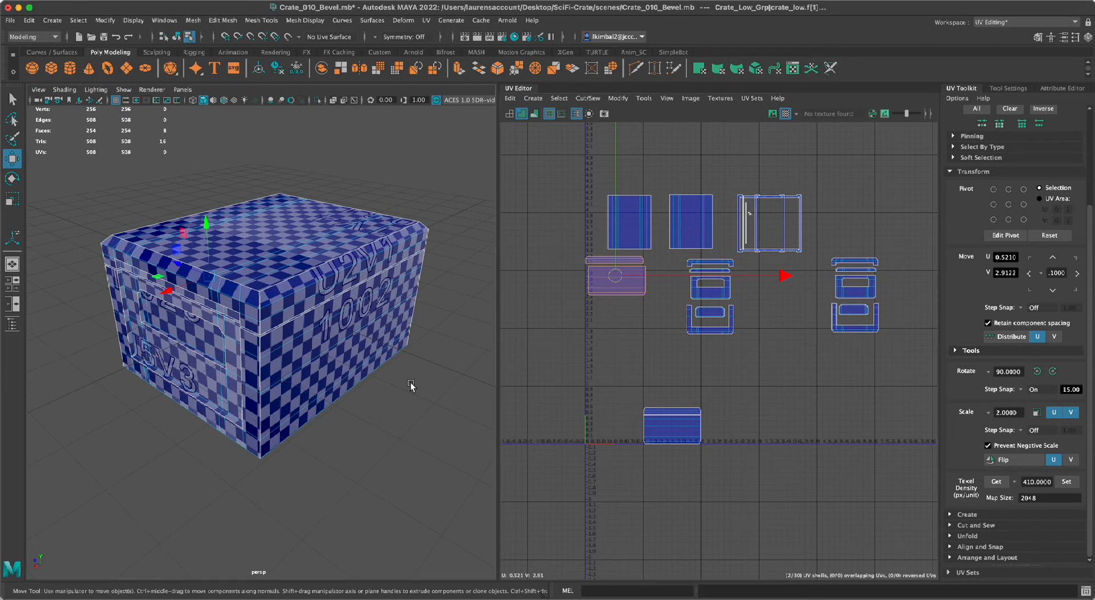
{"action": "scroll", "coordinate": [691, 368], "scroll_direction": "down", "scroll_amount": 1}
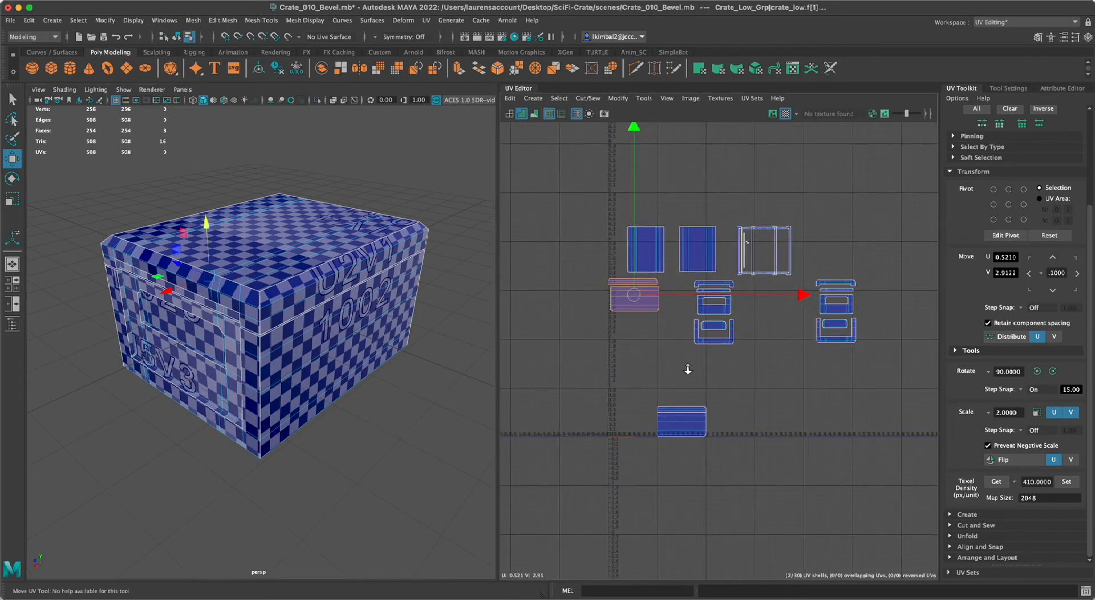
{"action": "key", "text": "ctrl+l"}
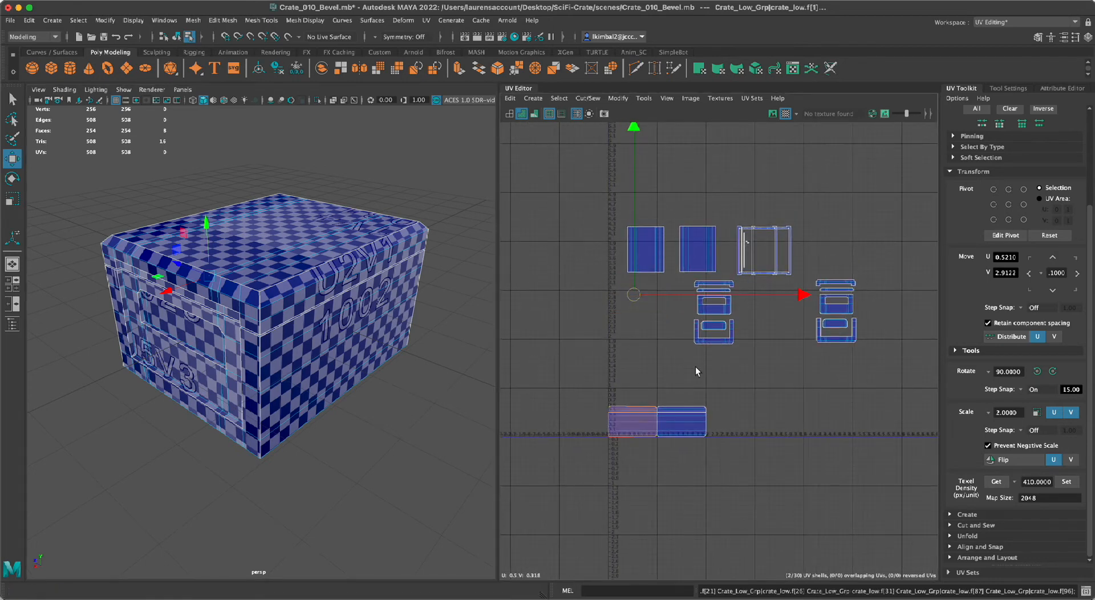
- Enable move step snapping at 1.00 and move both laid-out side and lid strip pairs one tile along U into the second and third tiles
{"action": "right_click_drag", "start_coordinate": [741, 395], "coordinate": [821, 439], "text": "alt"}
{"action": "middle_click_drag", "start_coordinate": [717, 375], "coordinate": [875, 317], "text": "alt"}
{"action": "right_click_drag", "start_coordinate": [822, 365], "coordinate": [929, 429], "text": "alt"}
{"action": "right_click_drag", "start_coordinate": [860, 373], "coordinate": [721, 319], "text": "alt"}
{"action": "middle_click_drag", "start_coordinate": [721, 319], "coordinate": [660, 281], "text": "alt"}
{"action": "right_click_drag", "start_coordinate": [660, 282], "coordinate": [622, 262], "text": "alt"}
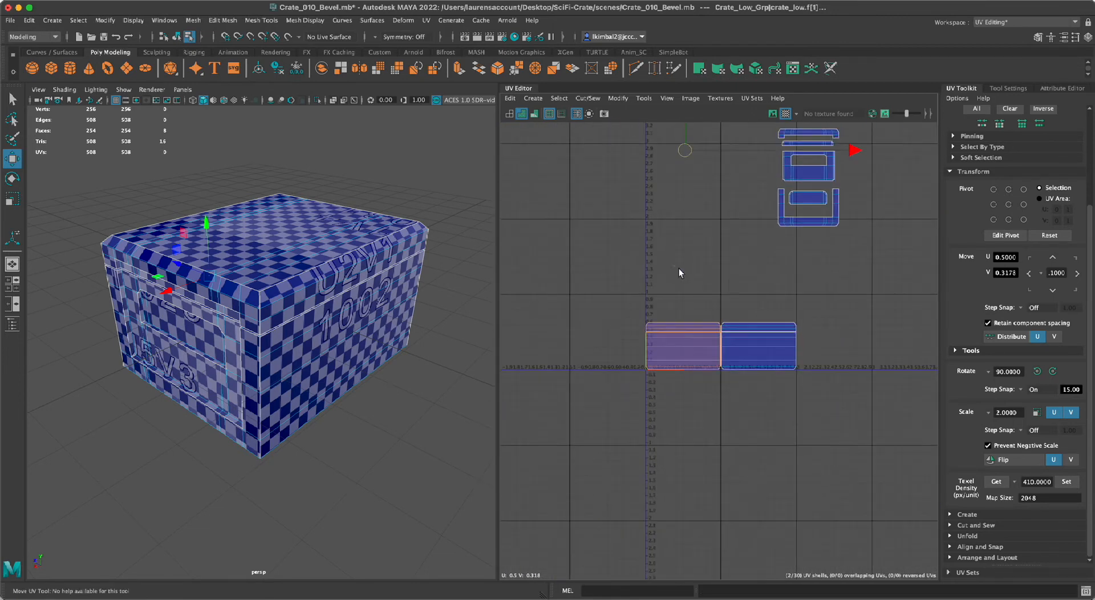
{"action": "left_click_drag", "start_coordinate": [679, 269], "coordinate": [753, 392]}
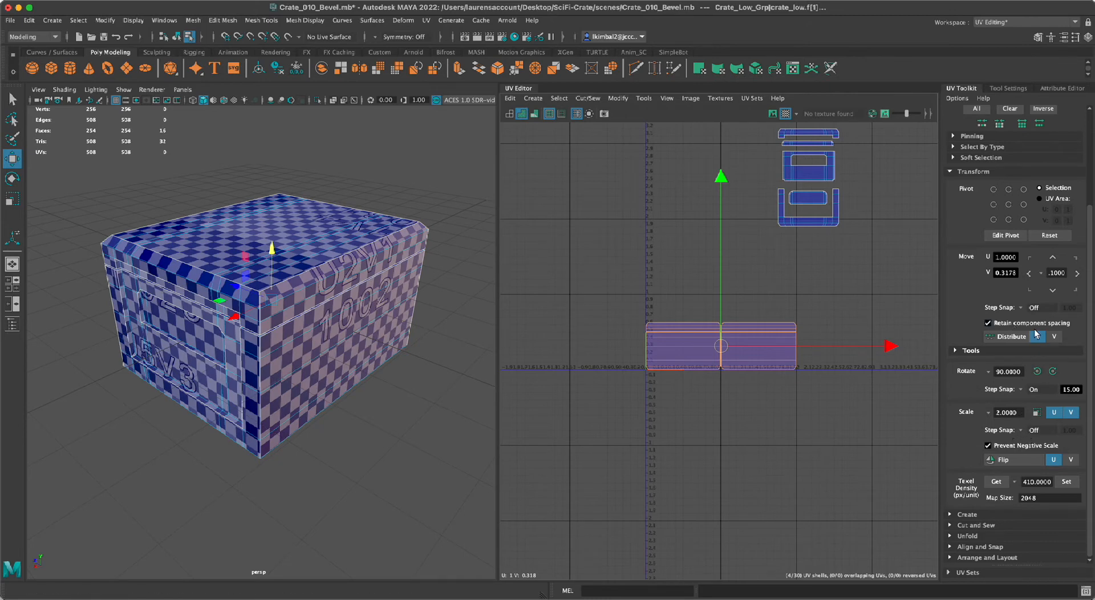
{"action": "left_click", "coordinate": [1030, 308]}
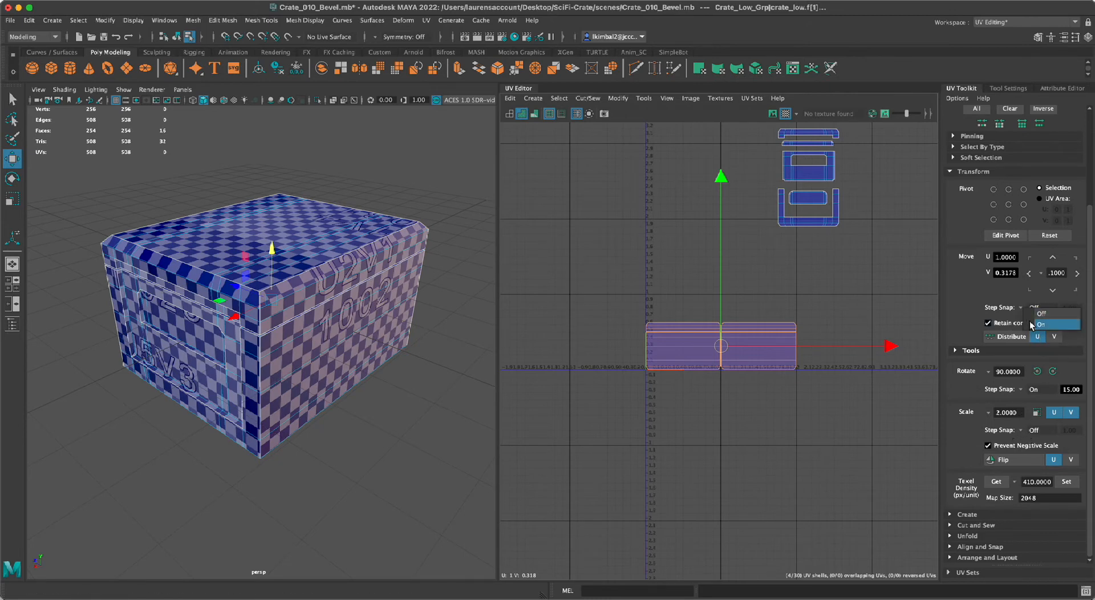
{"action": "left_click", "coordinate": [1033, 319]}
{"action": "left_click_drag", "start_coordinate": [888, 346], "coordinate": [967, 355]}
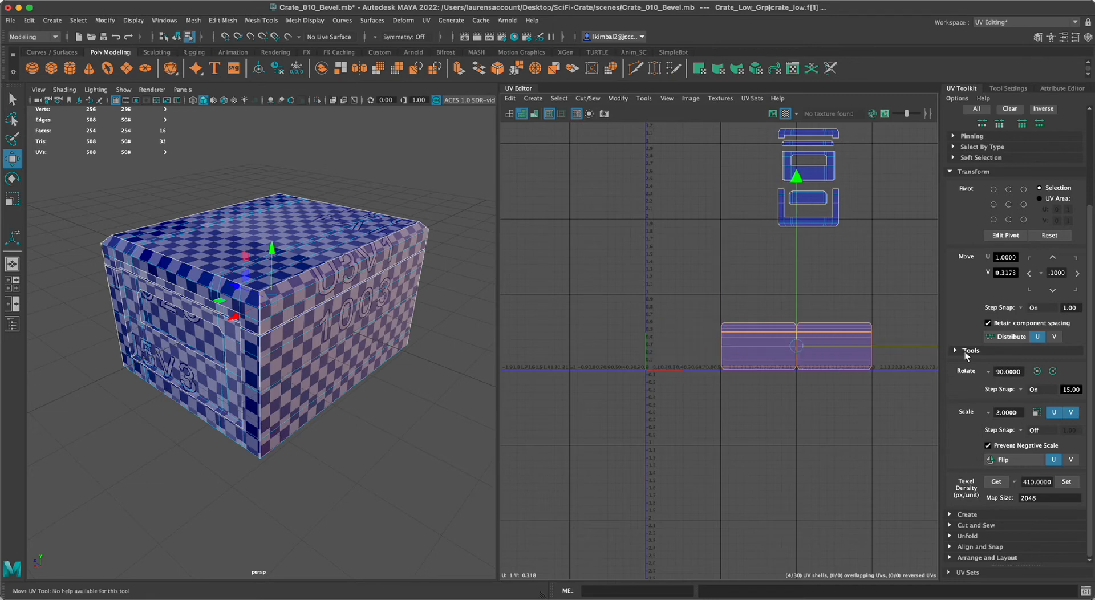
{"action": "left_click", "coordinate": [857, 401]}
- Try to move the five front-face UV shells towards the first tile with move step snapping still on
{"action": "middle_click_drag", "start_coordinate": [682, 434], "coordinate": [578, 575], "text": "alt"}
{"action": "right_click_drag", "start_coordinate": [579, 575], "coordinate": [816, 535], "text": "alt"}
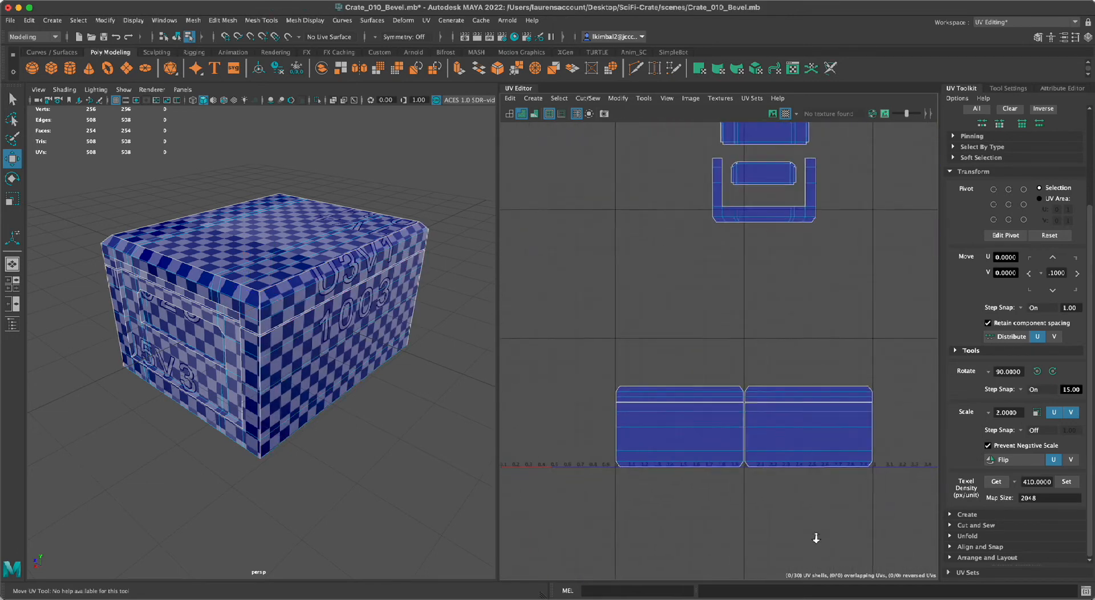
{"action": "middle_click_drag", "start_coordinate": [794, 513], "coordinate": [785, 520], "text": "alt"}
{"action": "right_click_drag", "start_coordinate": [785, 521], "coordinate": [682, 324], "text": "alt"}
{"action": "mouse_move", "coordinate": [683, 324]}
{"action": "middle_mouse_down", "text": "alt"}
{"action": "mouse_move", "coordinate": [684, 397]}
{"action": "mouse_move", "coordinate": [679, 337]}
{"action": "middle_mouse_up", "text": "alt"}
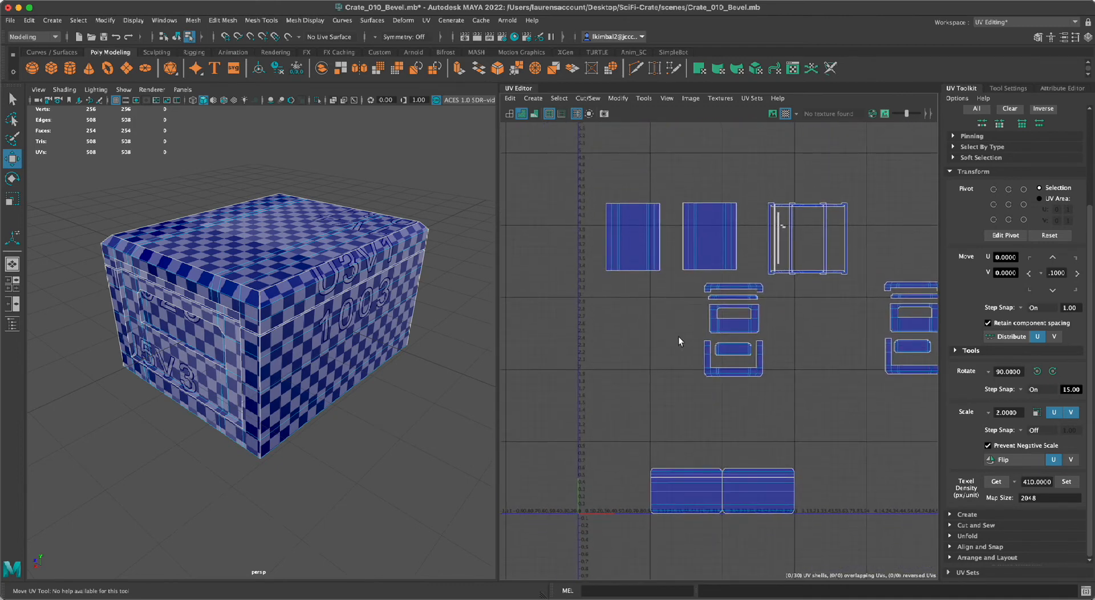
{"action": "left_click_drag", "start_coordinate": [792, 427], "coordinate": [698, 285]}
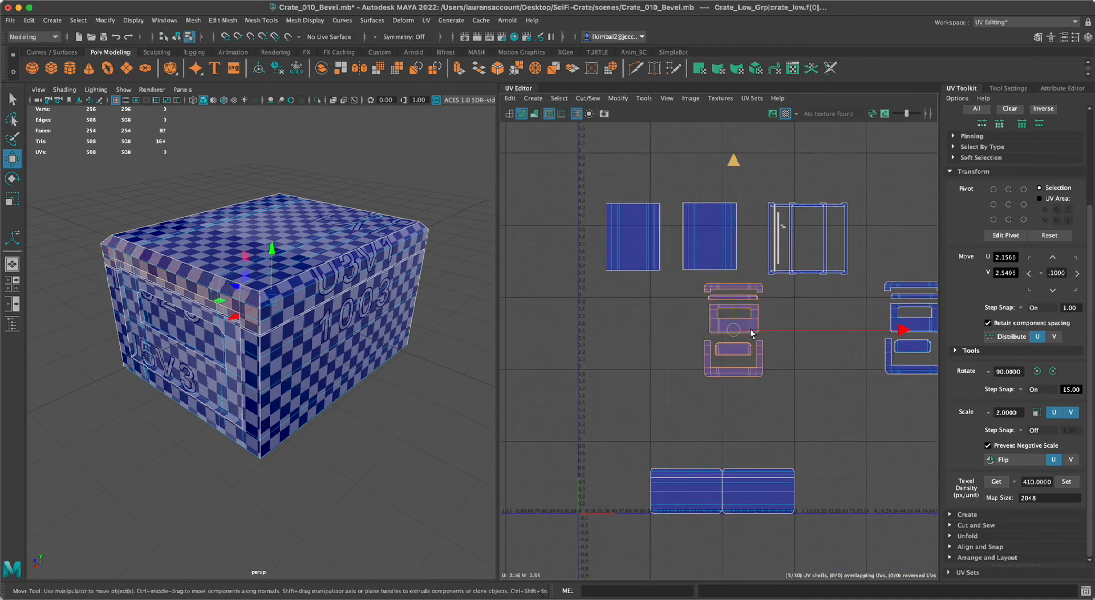
{"action": "left_click_drag", "start_coordinate": [741, 330], "coordinate": [667, 403]}
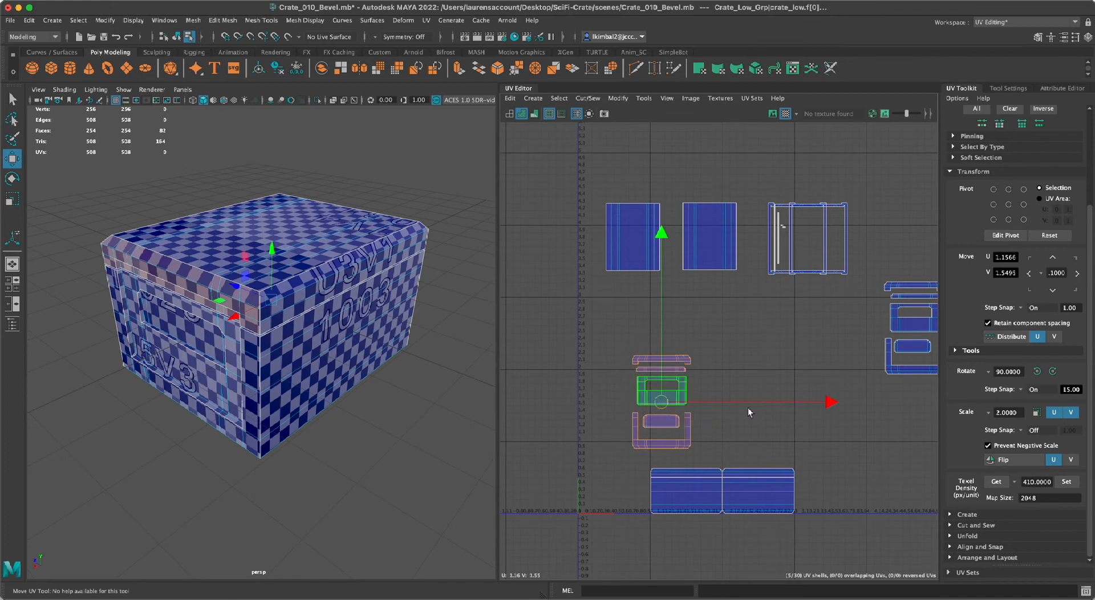
{"action": "key", "text": "z"}
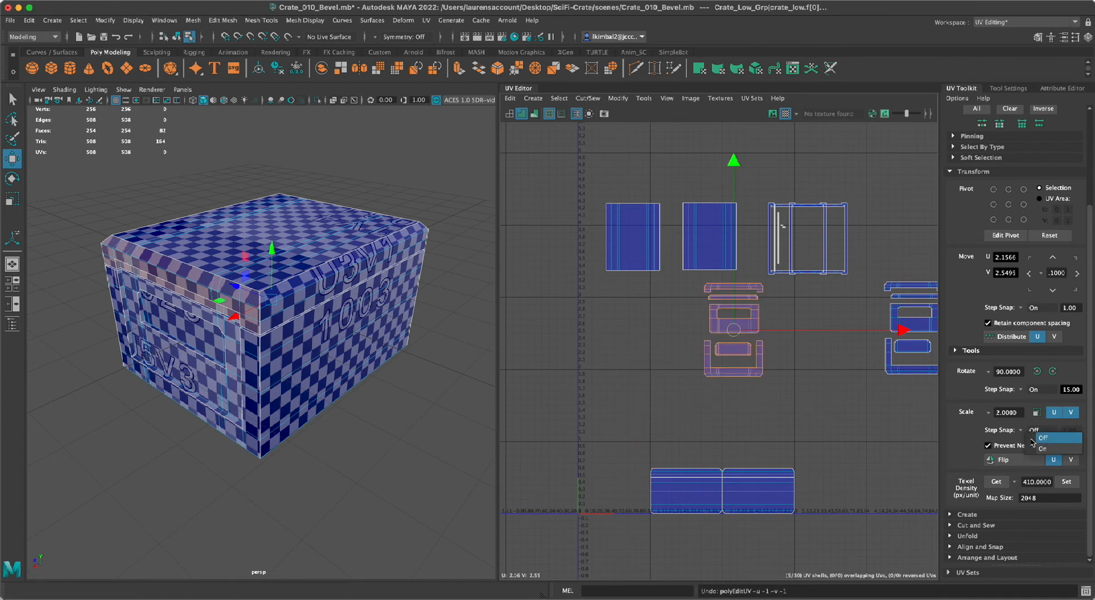
{"action": "left_click_drag", "start_coordinate": [733, 337], "coordinate": [628, 371]}
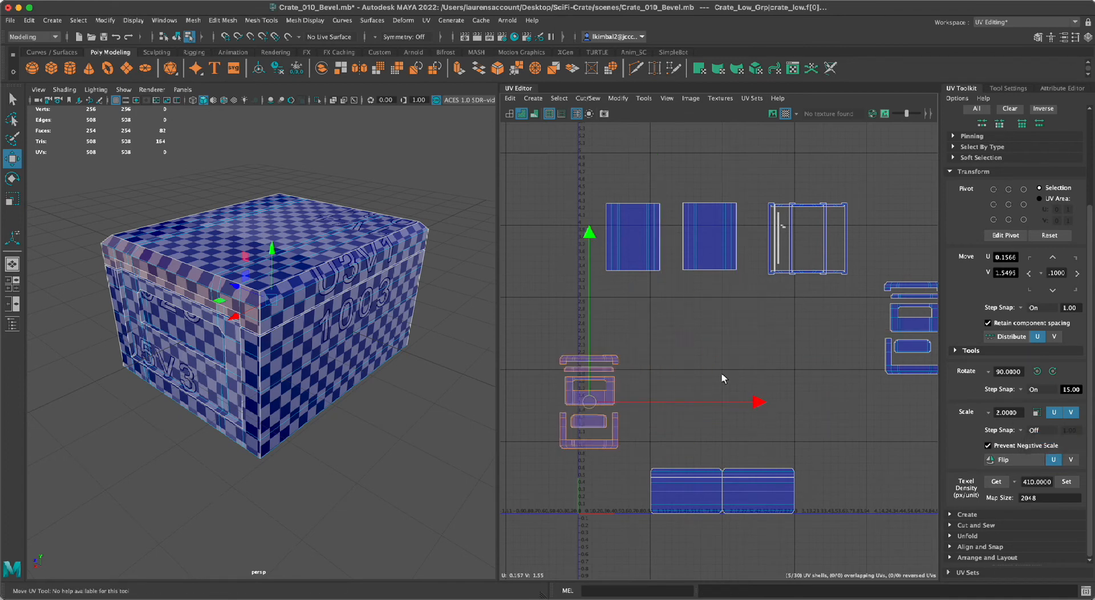
{"action": "key", "text": "z"}
- Turn move step snapping off and move the five front-face shells to the first tile's lower corner, at about U 0.40, V 0.66
{"action": "left_click", "coordinate": [1022, 430]}
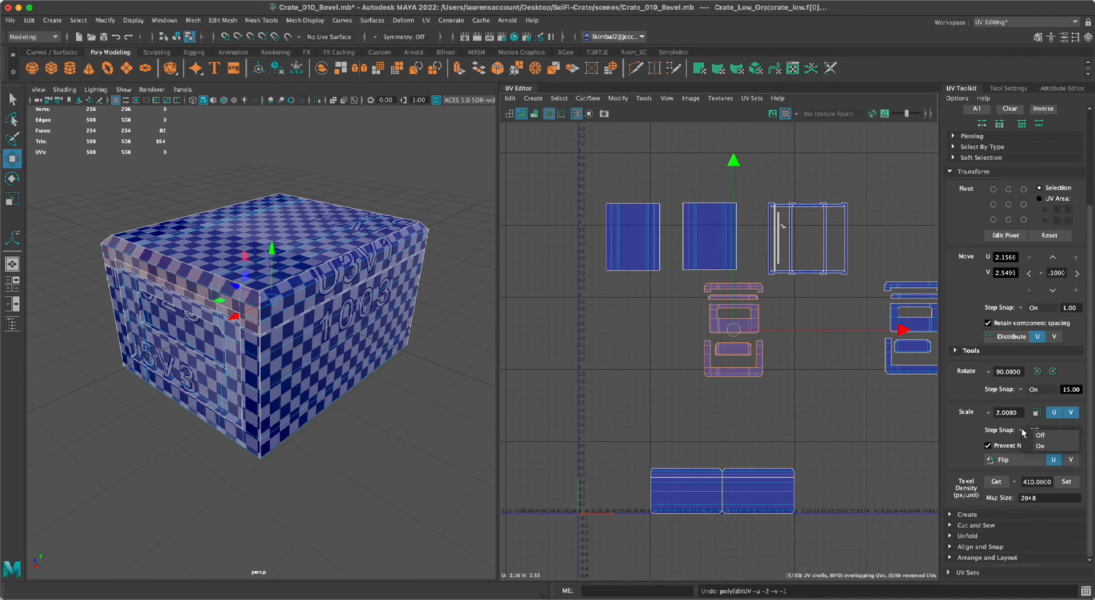
{"action": "left_click", "coordinate": [1052, 438]}
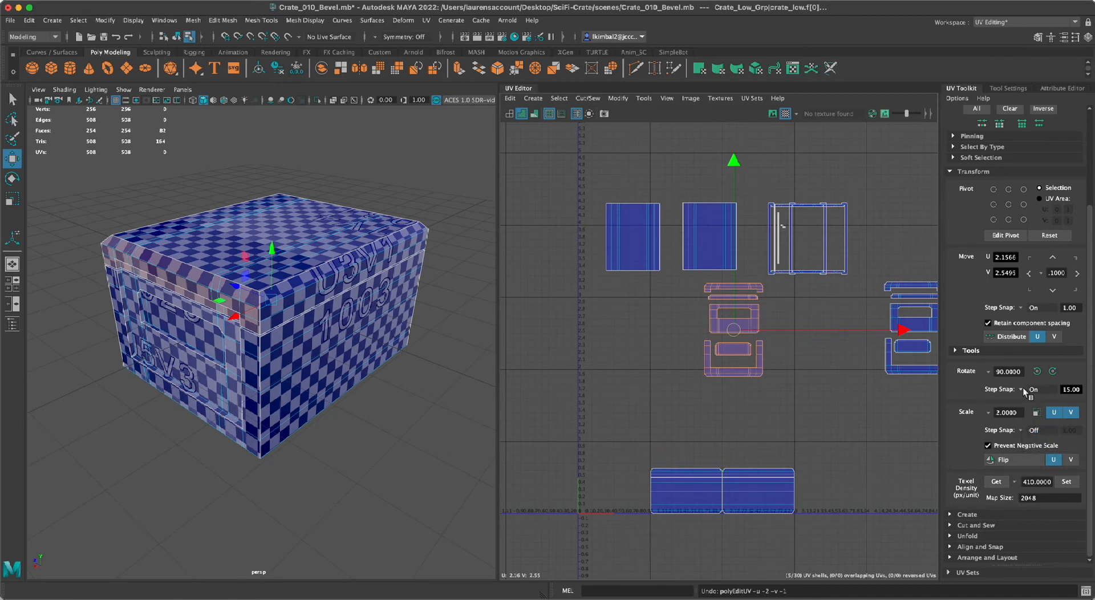
{"action": "left_click", "coordinate": [1028, 308]}
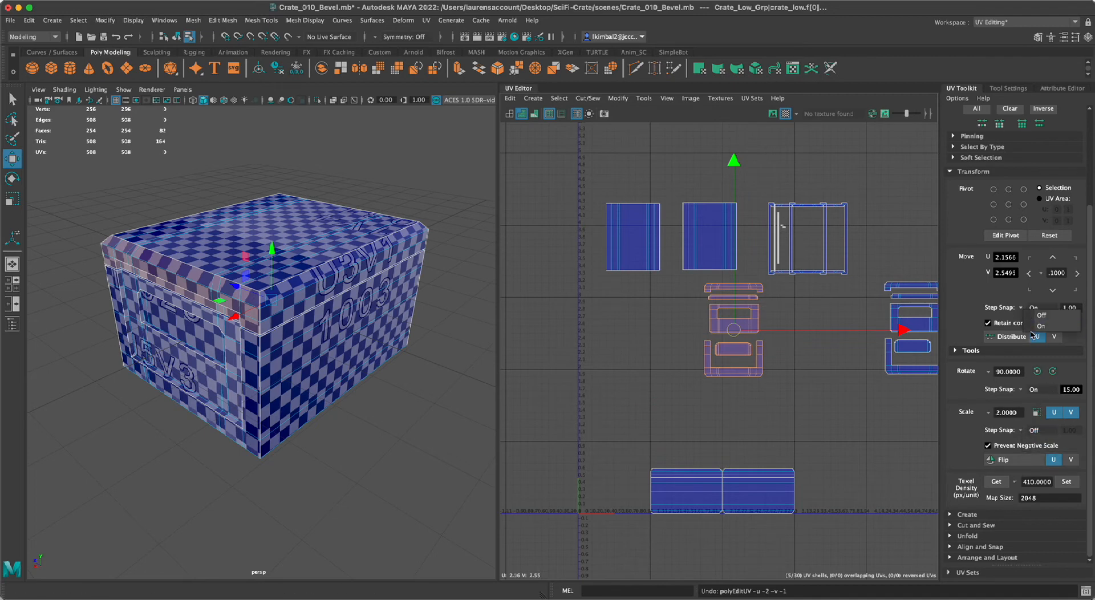
{"action": "left_click", "coordinate": [1042, 315]}
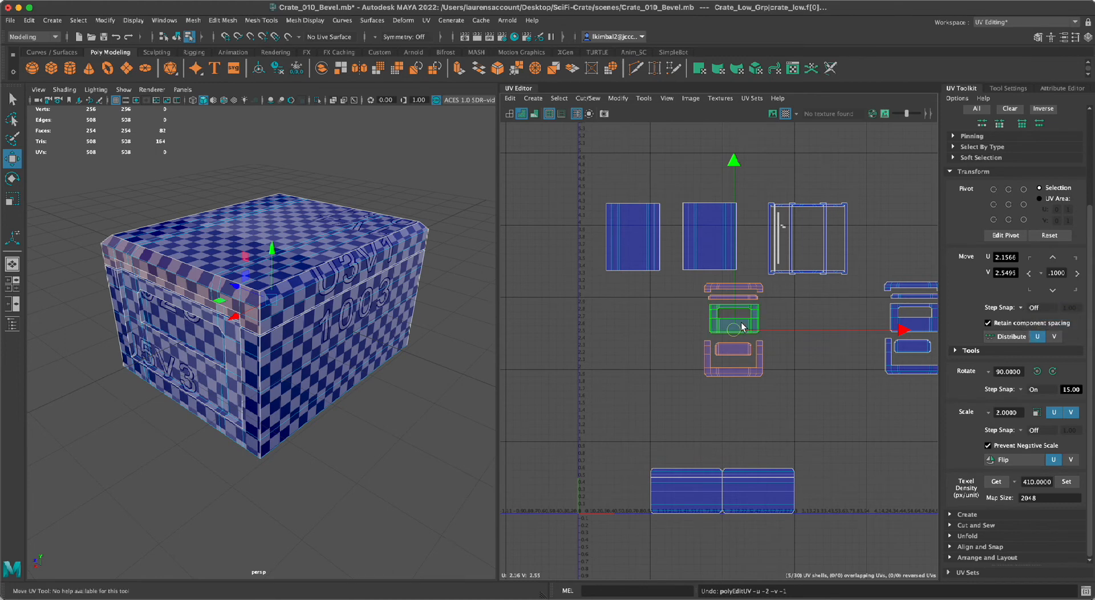
{"action": "key", "text": "super+z"}
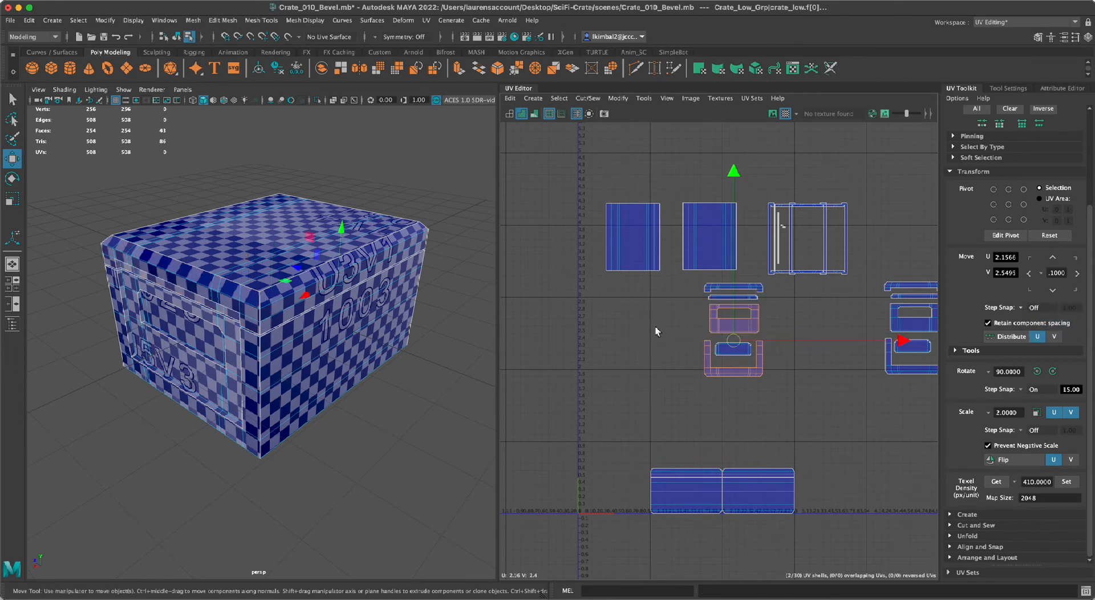
{"action": "left_click_drag", "start_coordinate": [667, 277], "coordinate": [611, 471]}
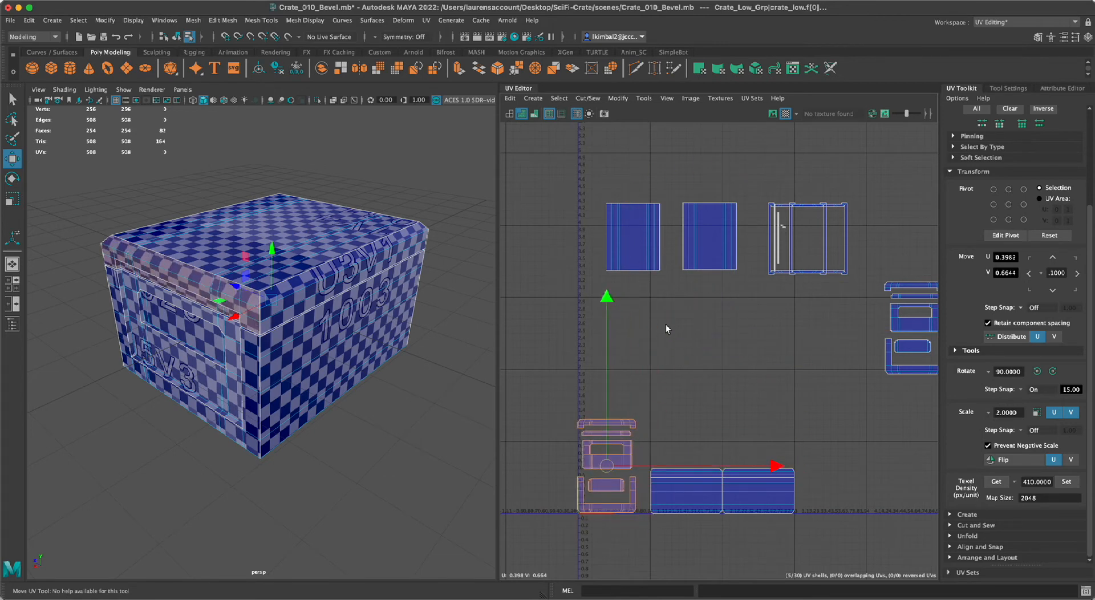
- Open the Layout UVs options for the five front-face shells, set Scale Mode to Off and enable Rotate Shells
{"action": "middle_click_drag", "start_coordinate": [660, 337], "coordinate": [717, 266], "text": "alt"}
{"action": "right_click_drag", "start_coordinate": [717, 266], "coordinate": [768, 398], "text": "alt"}
{"action": "middle_click_drag", "start_coordinate": [768, 398], "coordinate": [744, 236], "text": "alt"}
{"action": "right_click_drag", "start_coordinate": [744, 236], "coordinate": [783, 266], "text": "alt"}
{"action": "middle_click_drag", "start_coordinate": [784, 266], "coordinate": [770, 281], "text": "alt"}
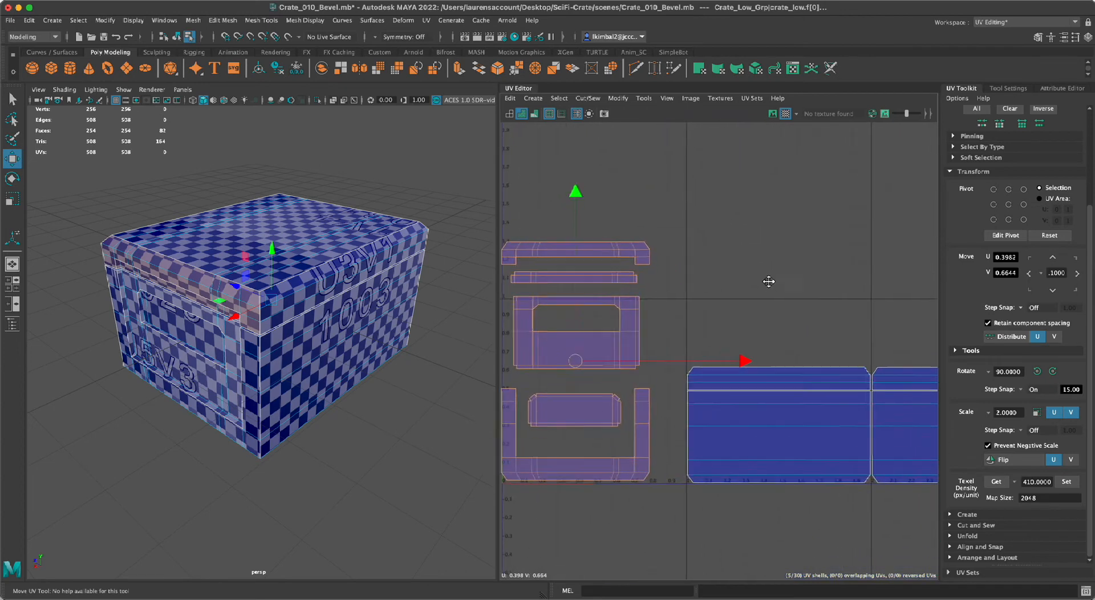
{"action": "right_click_drag", "start_coordinate": [770, 281], "coordinate": [650, 255], "text": "alt"}
{"action": "right_click_drag", "start_coordinate": [713, 279], "coordinate": [675, 259], "text": "alt"}
{"action": "middle_click_drag", "start_coordinate": [696, 279], "coordinate": [669, 248], "text": "alt"}
{"action": "right_click_drag", "start_coordinate": [669, 248], "coordinate": [707, 267], "text": "alt"}
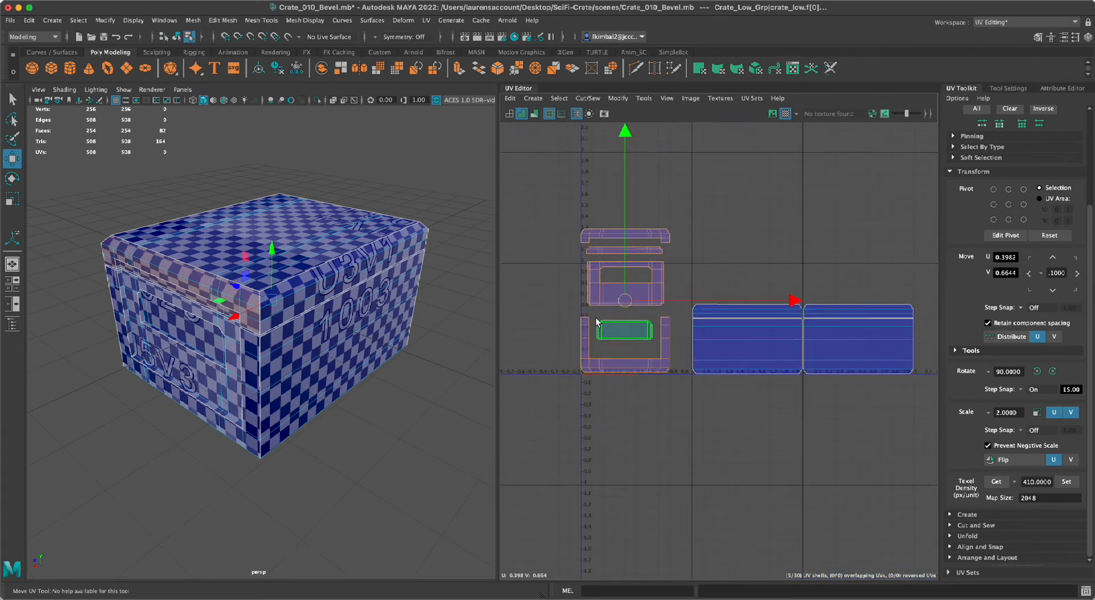
{"action": "right_click", "coordinate": [602, 299], "text": "shift"}
{"action": "right_click_drag", "start_coordinate": [603, 298], "coordinate": [558, 337], "text": "shift"}
{"action": "scroll", "coordinate": [398, 396], "scroll_direction": "down", "scroll_amount": 1}
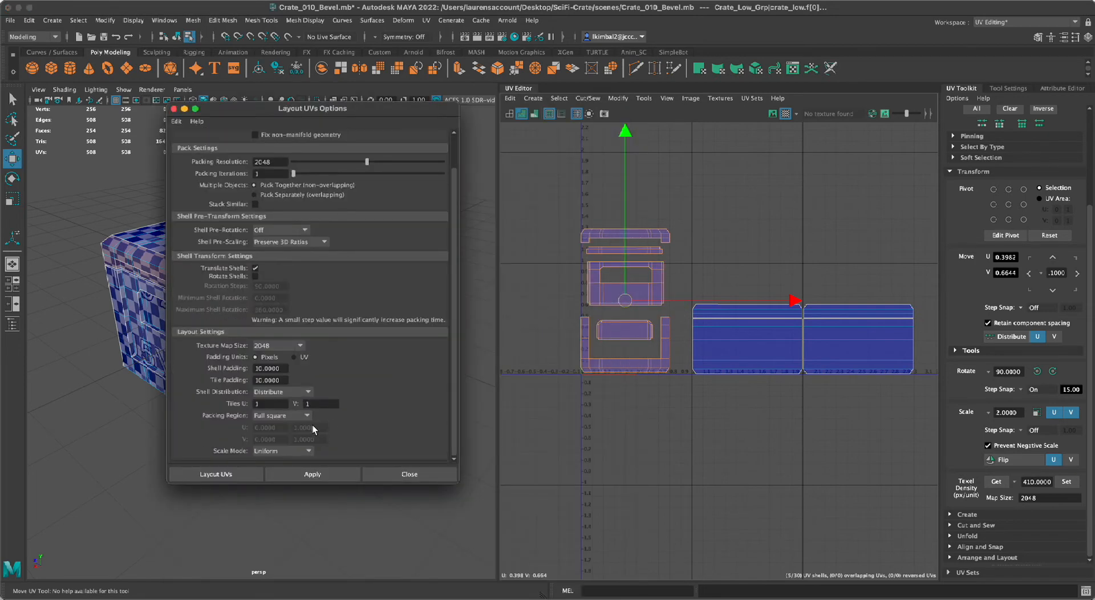
{"action": "left_click", "coordinate": [276, 455]}
{"action": "left_click", "coordinate": [276, 462]}
{"action": "left_click", "coordinate": [254, 276]}
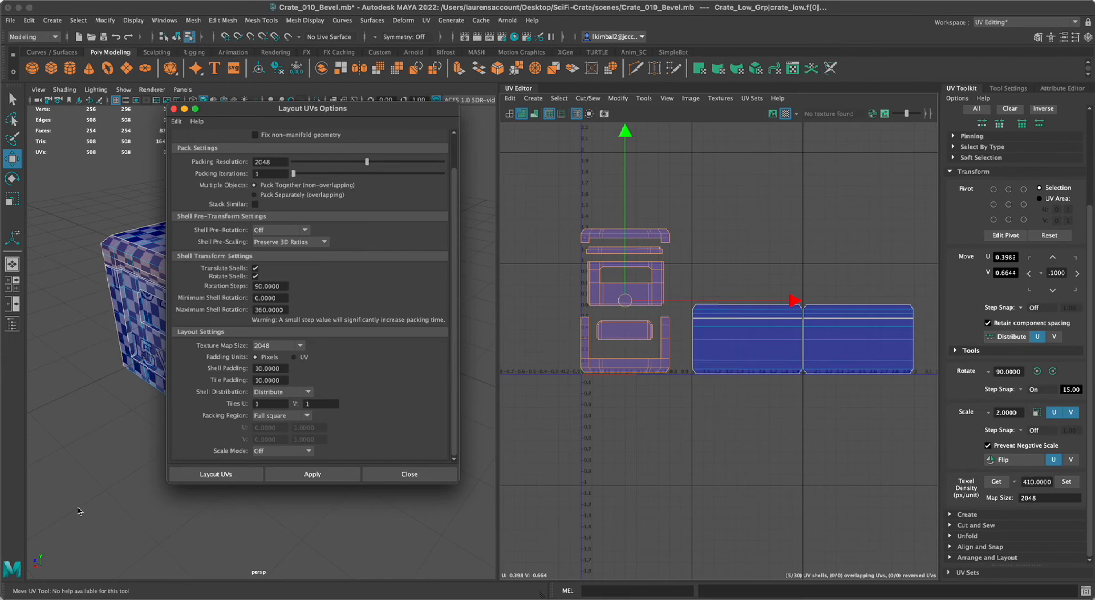
- Try laying out the five front-face shells with these options, and undo the layout
{"action": "left_click", "coordinate": [224, 474]}
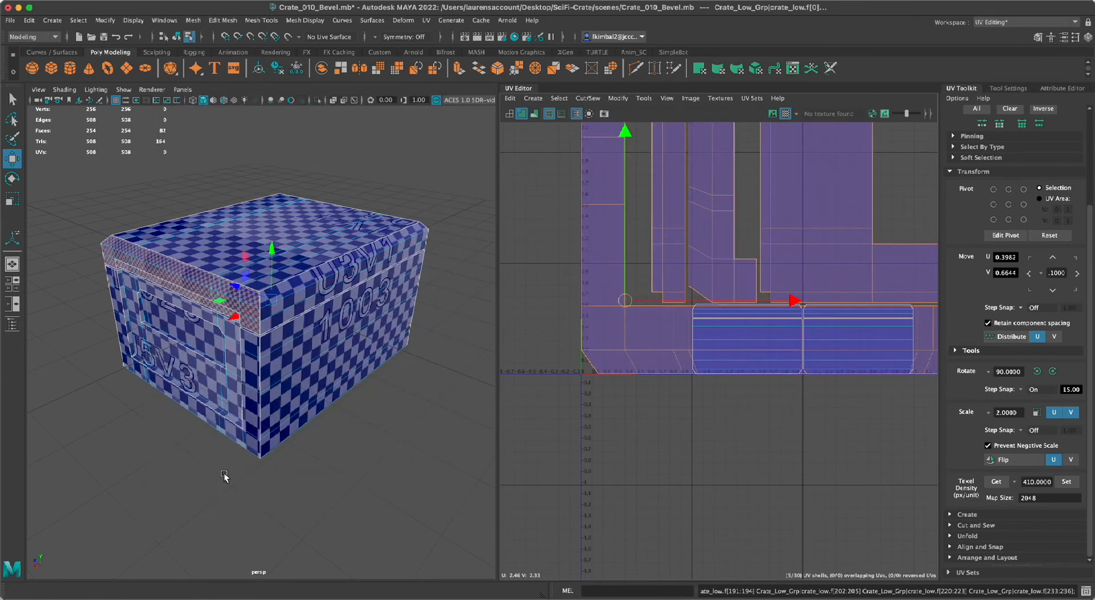
{"action": "right_click_drag", "start_coordinate": [593, 478], "coordinate": [501, 363], "text": "alt"}
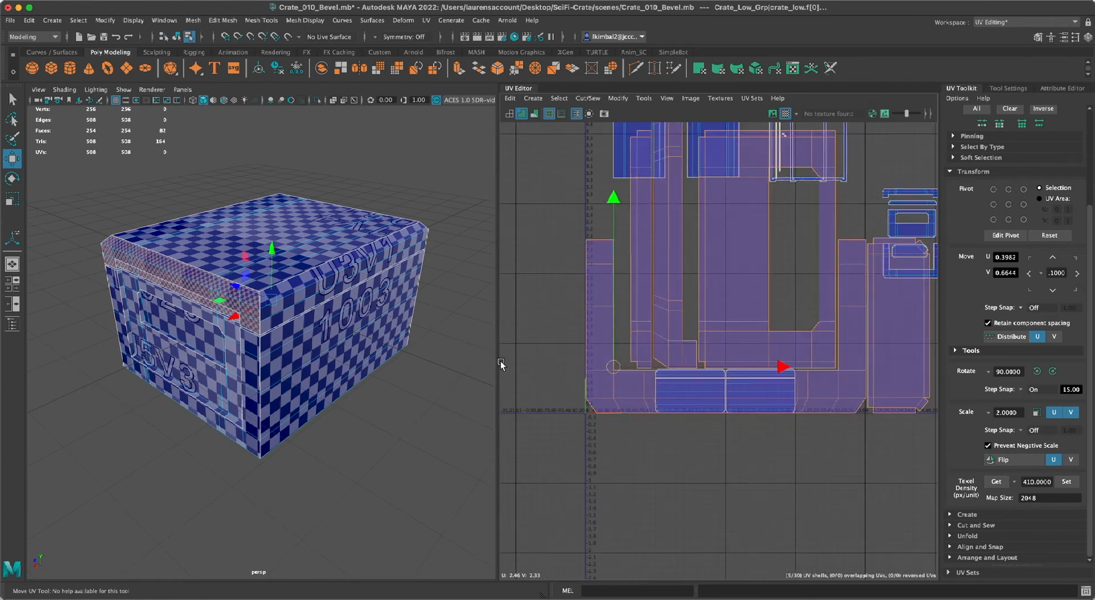
{"action": "key", "text": "super+z"}
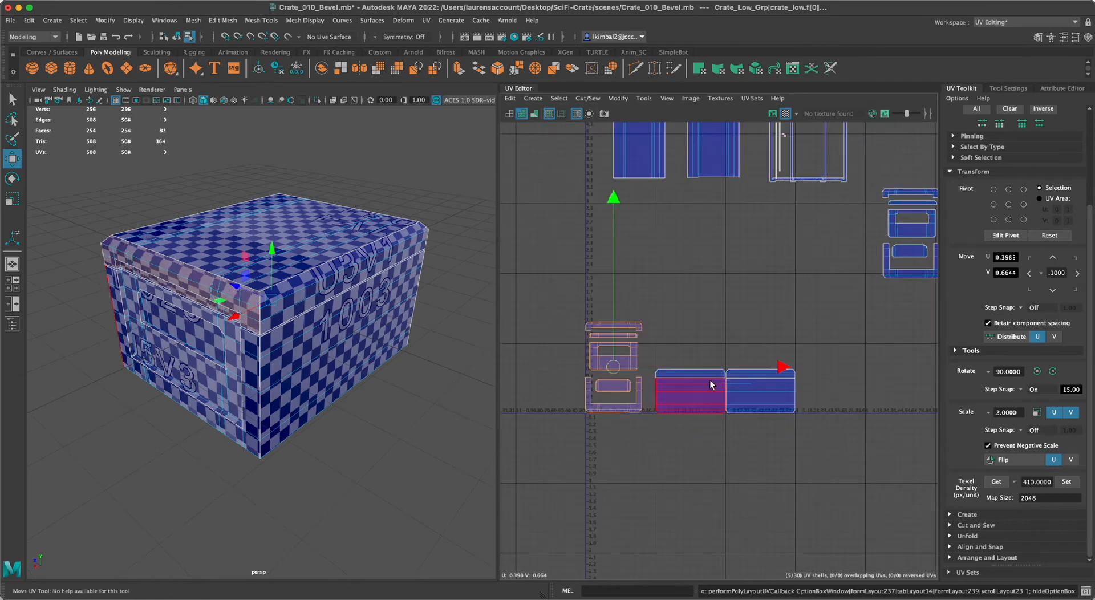
- Reset the Layout UVs options, then set Rotate Shells on, Texture Map Size 2048, Shell Padding 10 and Scale Mode Off
{"action": "right_click_drag", "start_coordinate": [636, 349], "coordinate": [574, 383], "text": "shift"}
{"action": "scroll", "coordinate": [385, 409], "scroll_direction": "down", "scroll_amount": 2}
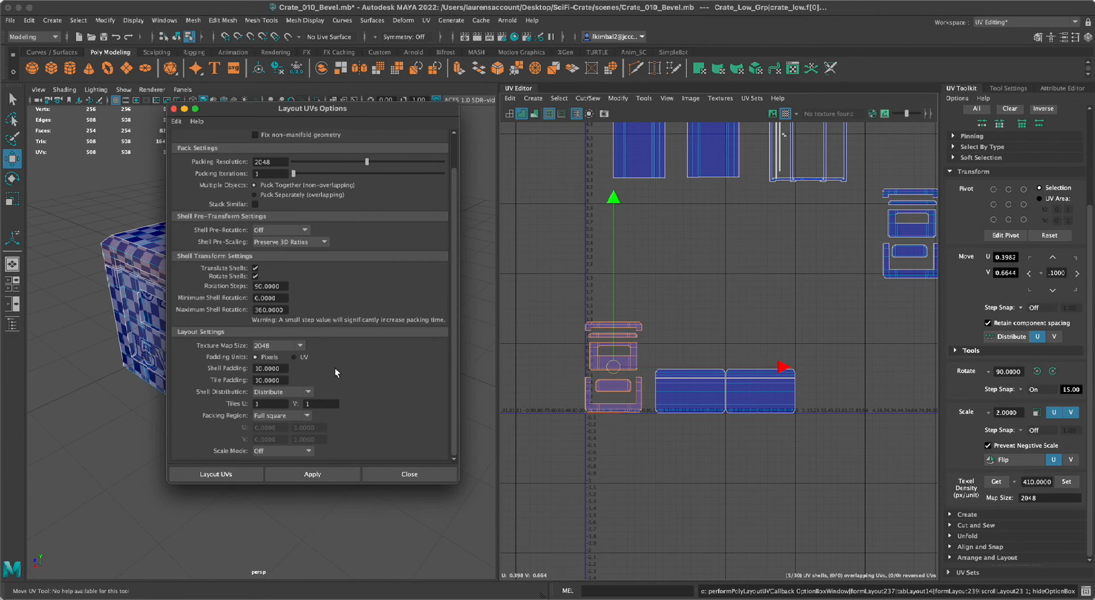
{"action": "left_click", "coordinate": [178, 122]}
{"action": "left_click", "coordinate": [190, 147]}
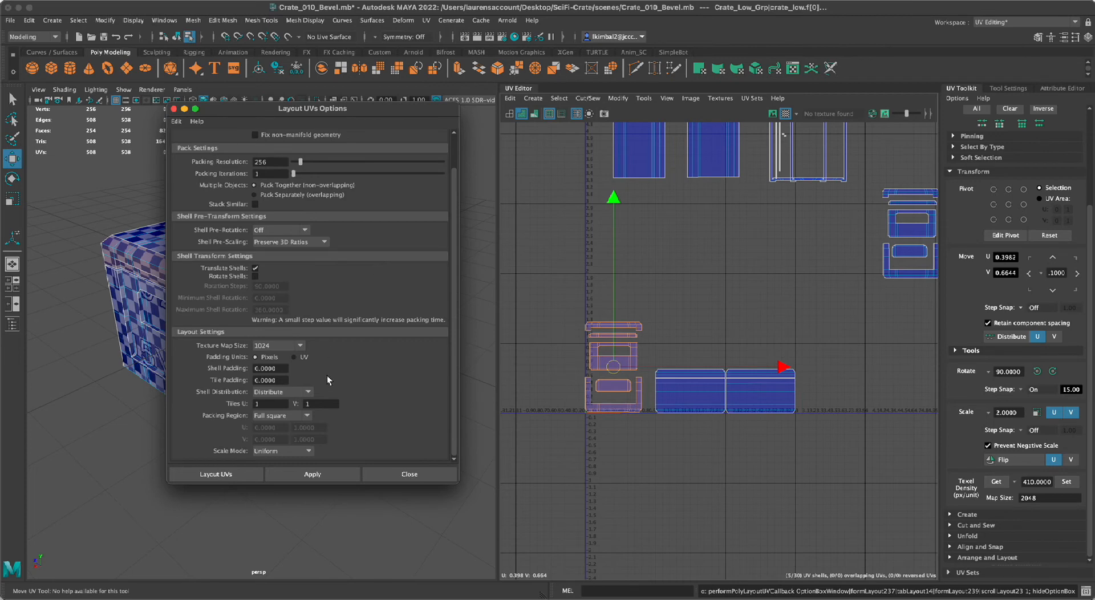
{"action": "left_click", "coordinate": [255, 277]}
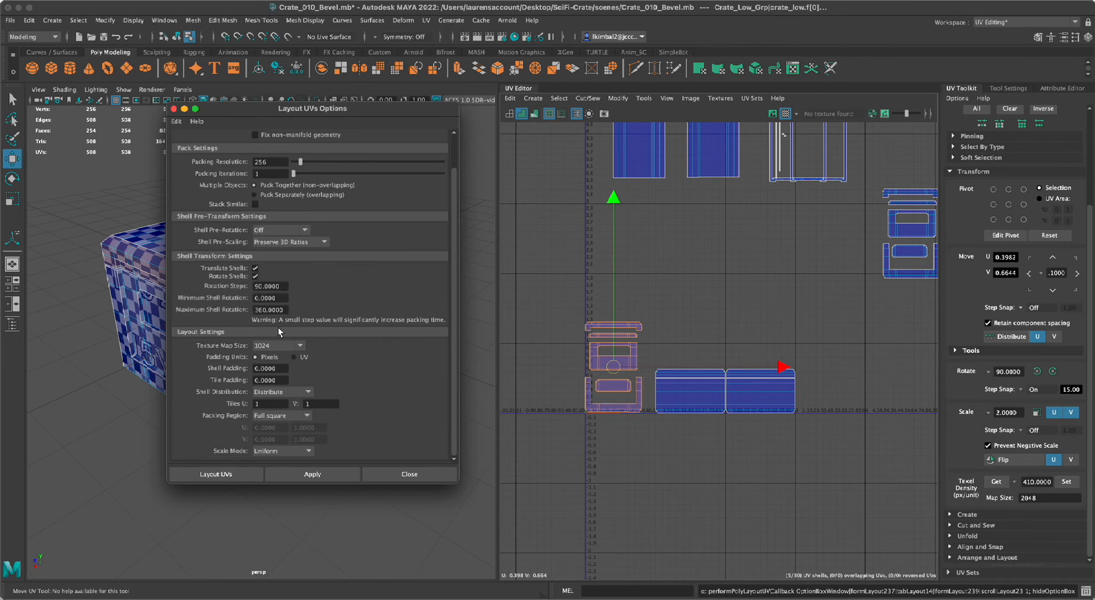
{"action": "left_click", "coordinate": [278, 342]}
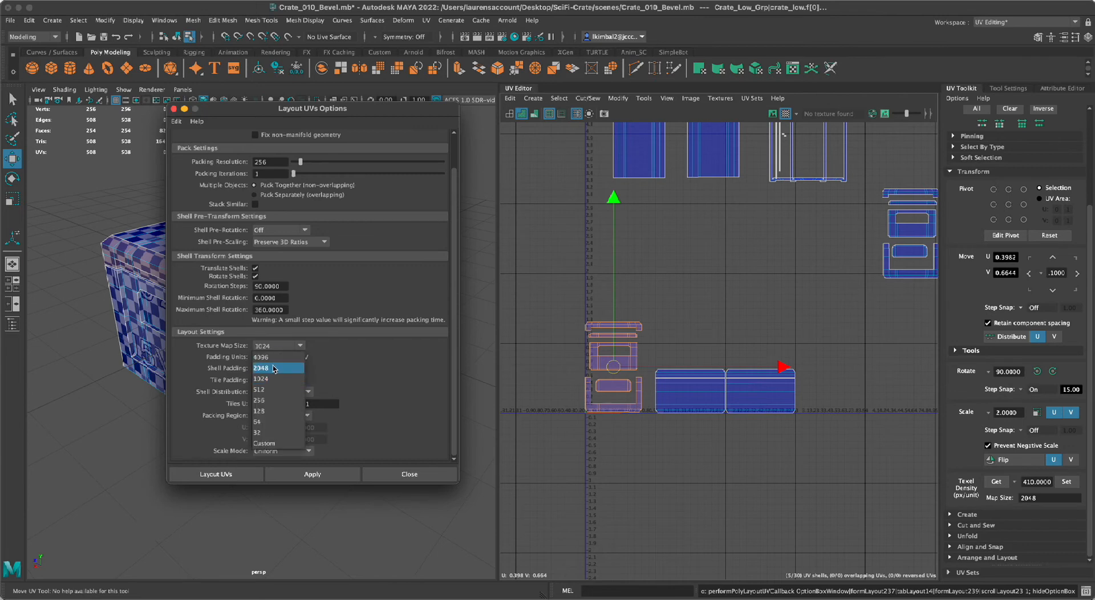
{"action": "left_click", "coordinate": [272, 366]}
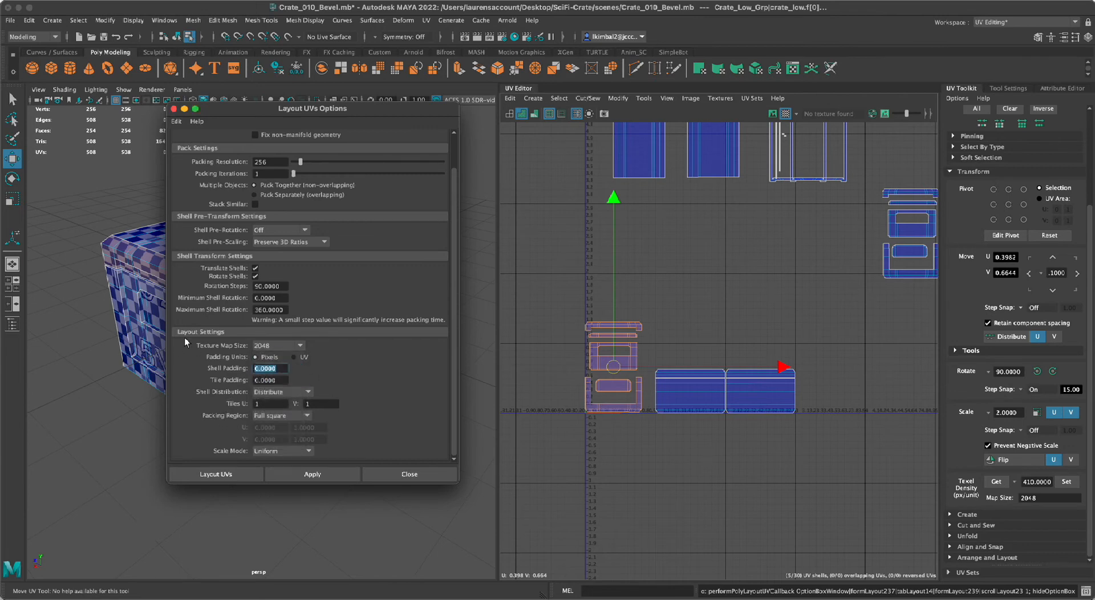
{"action": "type", "text": "10"}
{"action": "left_click", "coordinate": [301, 452]}
{"action": "left_click", "coordinate": [283, 455]}
- Try the layout of the front-face shells again with the re-entered options, and undo it
{"action": "left_click", "coordinate": [232, 474]}
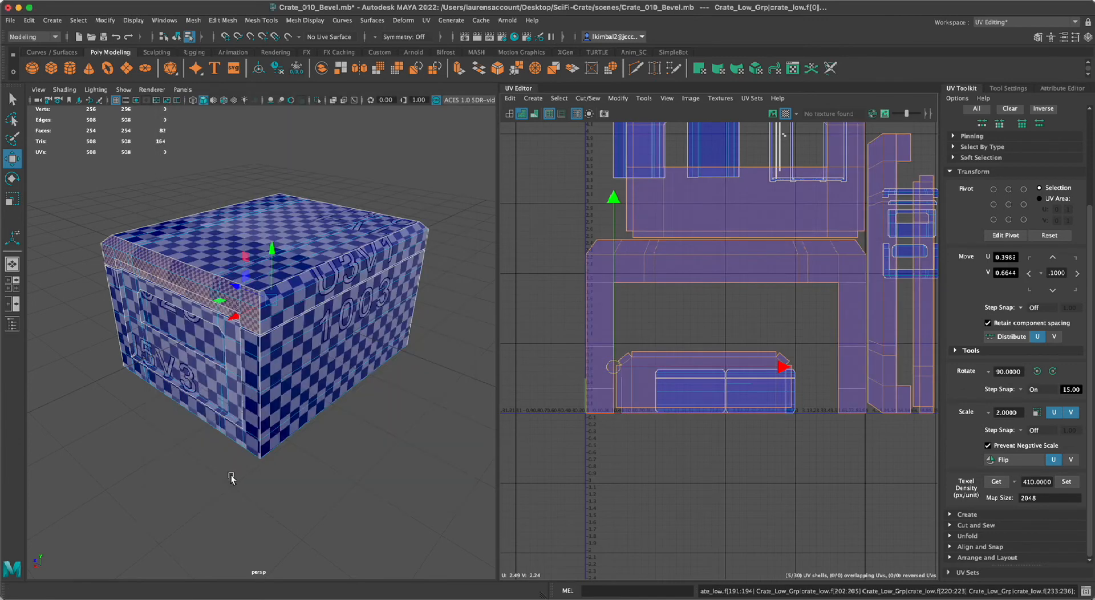
{"action": "scroll", "coordinate": [696, 521], "scroll_direction": "down", "scroll_amount": 3}
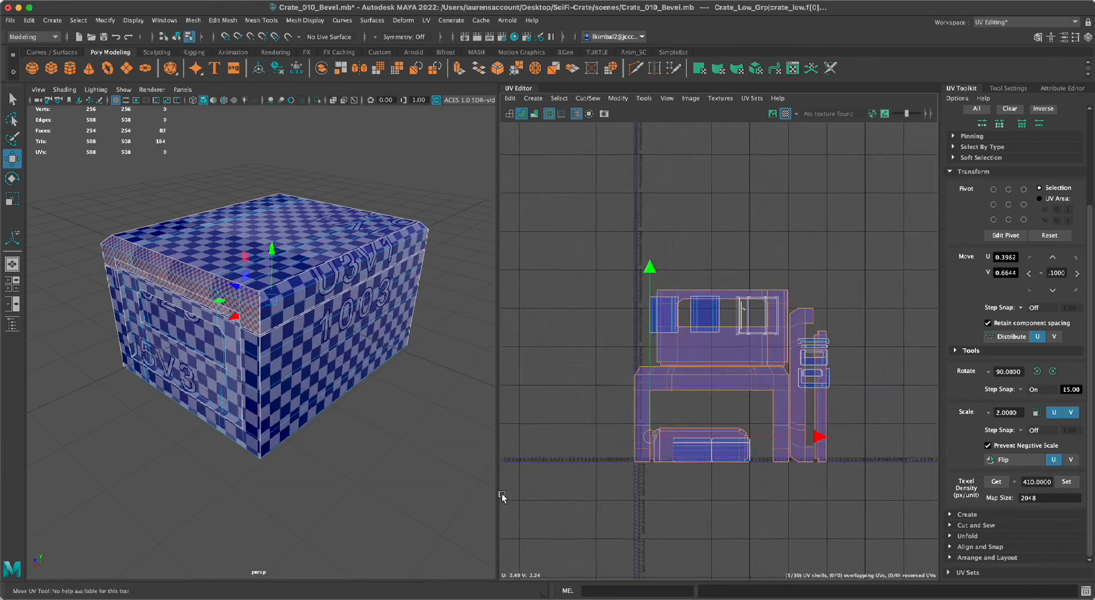
{"action": "key", "text": "super+z"}
- Move the front panel shell with the large cutout down and towards the tile's edge, centred at about U 0.36, V 0.77
{"action": "left_click", "coordinate": [538, 508]}
{"action": "right_click_drag", "start_coordinate": [538, 508], "coordinate": [787, 591], "text": "alt"}
{"action": "middle_click_drag", "start_coordinate": [602, 524], "coordinate": [502, 387], "text": "alt"}
{"action": "middle_click_drag", "start_coordinate": [545, 430], "coordinate": [673, 434], "text": "alt"}
{"action": "right_click_drag", "start_coordinate": [673, 435], "coordinate": [808, 566], "text": "alt"}
{"action": "middle_click_drag", "start_coordinate": [735, 449], "coordinate": [637, 550], "text": "alt"}
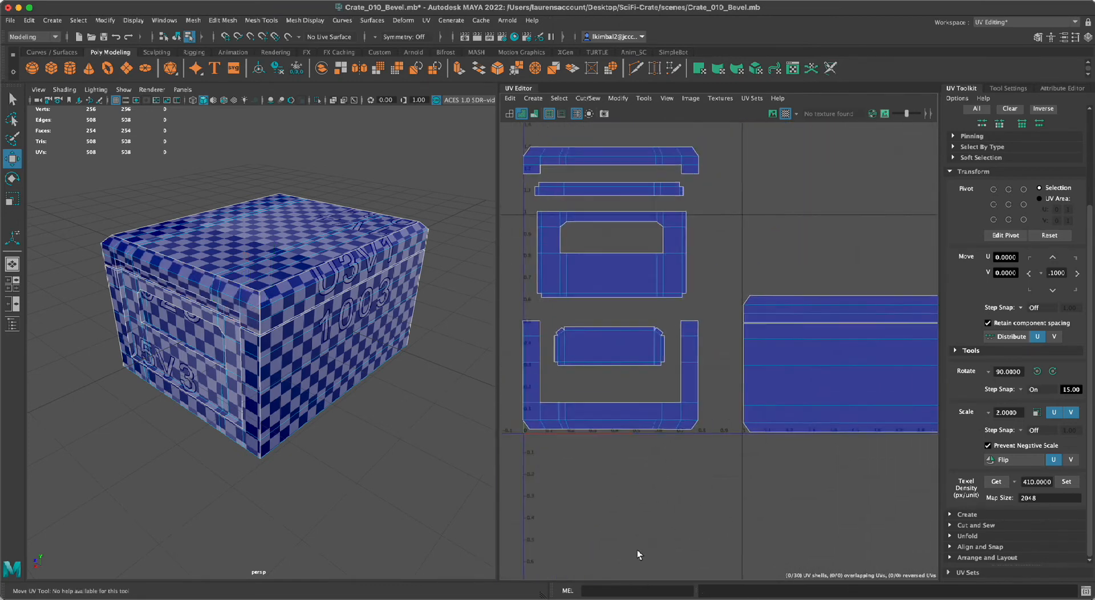
{"action": "right_click_drag", "start_coordinate": [638, 549], "coordinate": [599, 531], "text": "alt"}
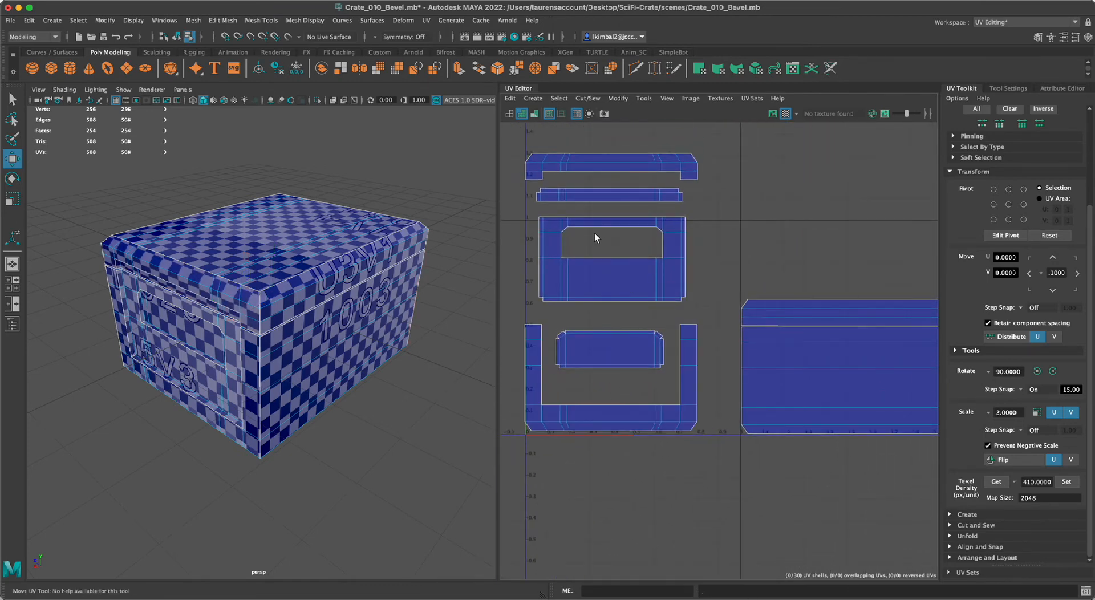
{"action": "left_click", "coordinate": [544, 272]}
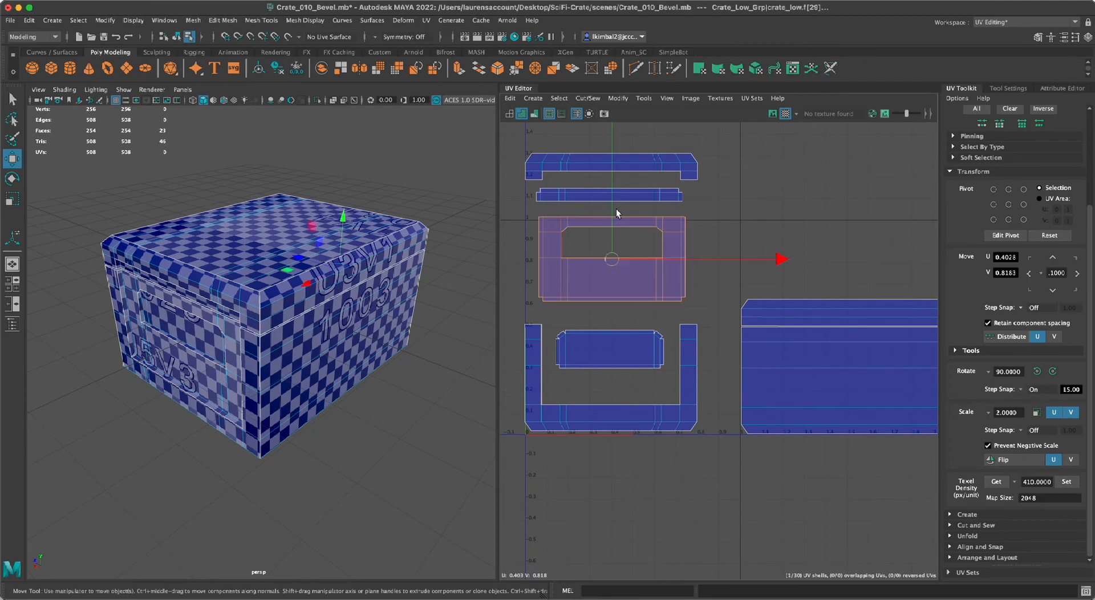
{"action": "left_click_drag", "start_coordinate": [612, 211], "coordinate": [612, 221]}
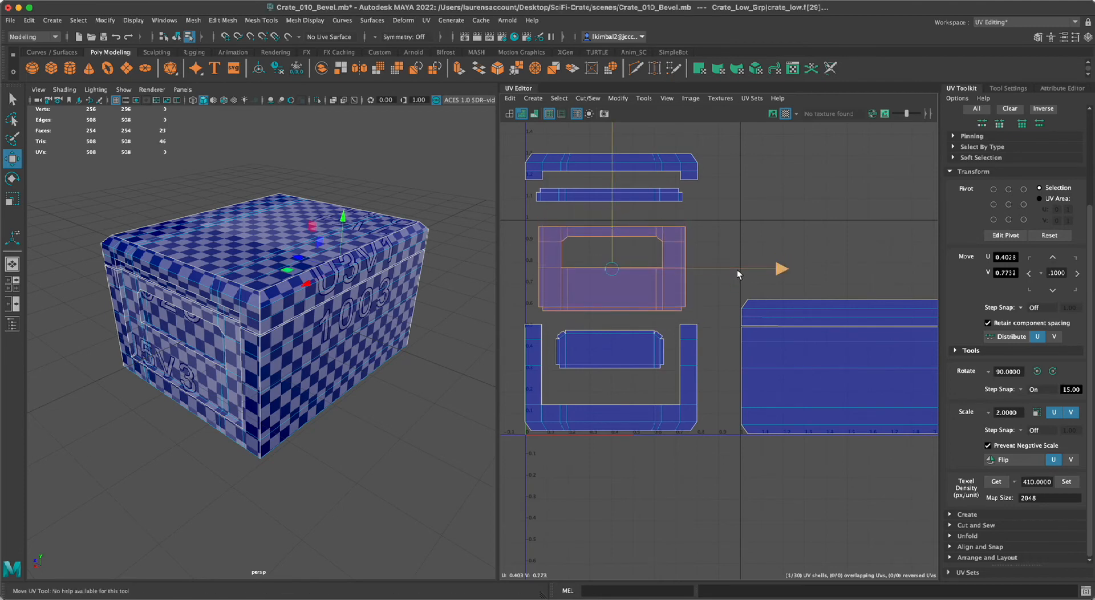
{"action": "left_click_drag", "start_coordinate": [739, 274], "coordinate": [728, 275]}
{"action": "right_click_drag", "start_coordinate": [523, 393], "coordinate": [601, 383], "text": "alt"}
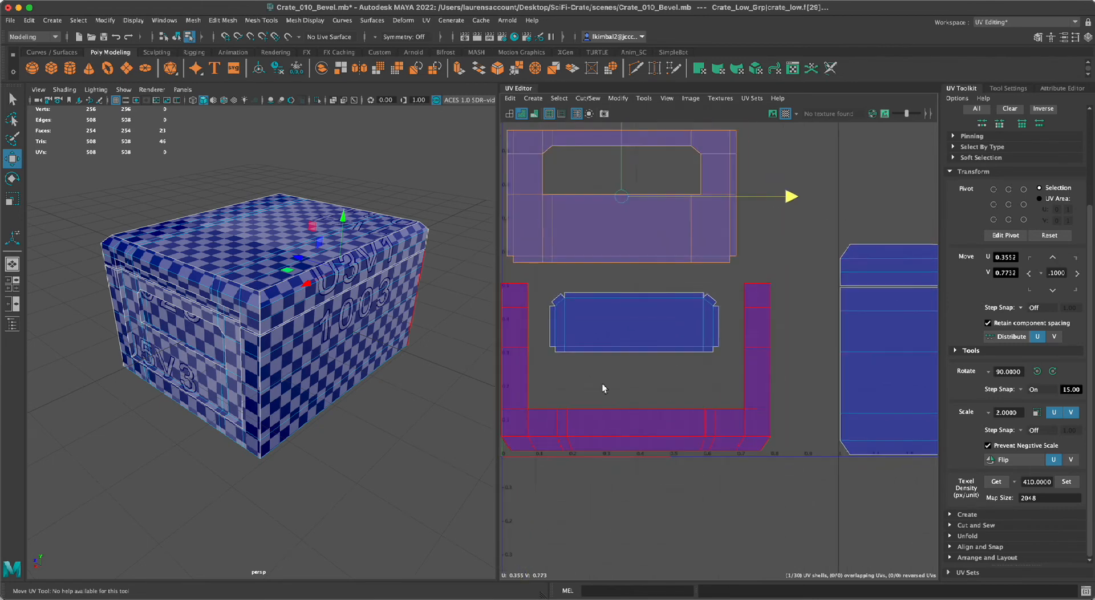
- Nudge the U-shaped frame shell just inside the tile's corner and move the cutout panel shell down above it, at about U 0.36, V 0.72
{"action": "middle_click_drag", "start_coordinate": [602, 384], "coordinate": [660, 420], "text": "alt"}
{"action": "right_click_drag", "start_coordinate": [637, 397], "coordinate": [685, 387], "text": "alt"}
{"action": "left_click", "coordinate": [560, 321]}
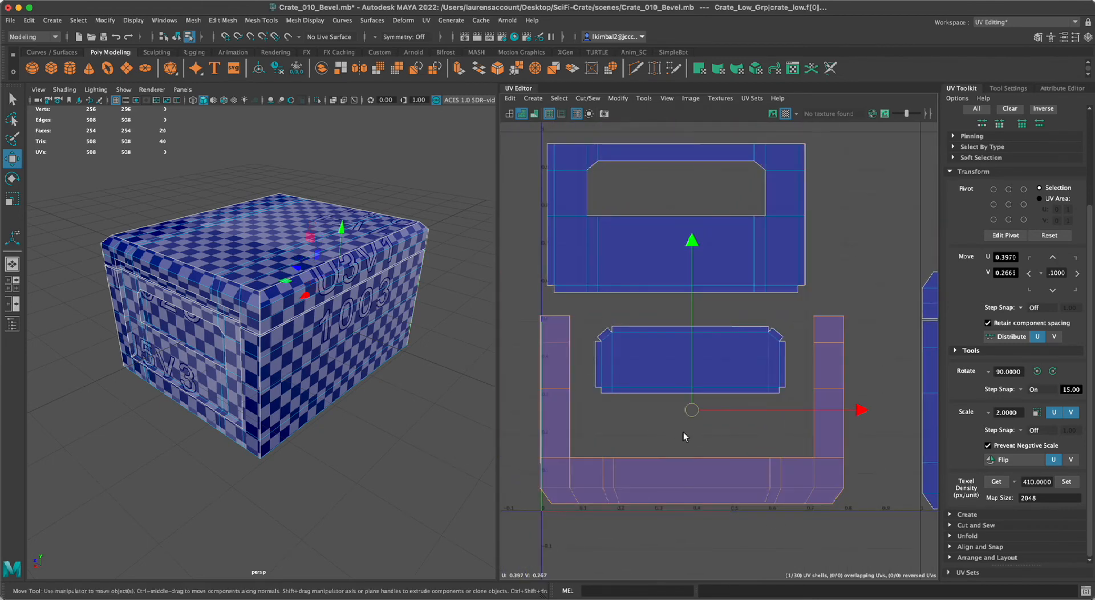
{"action": "left_click_drag", "start_coordinate": [691, 410], "coordinate": [696, 412]}
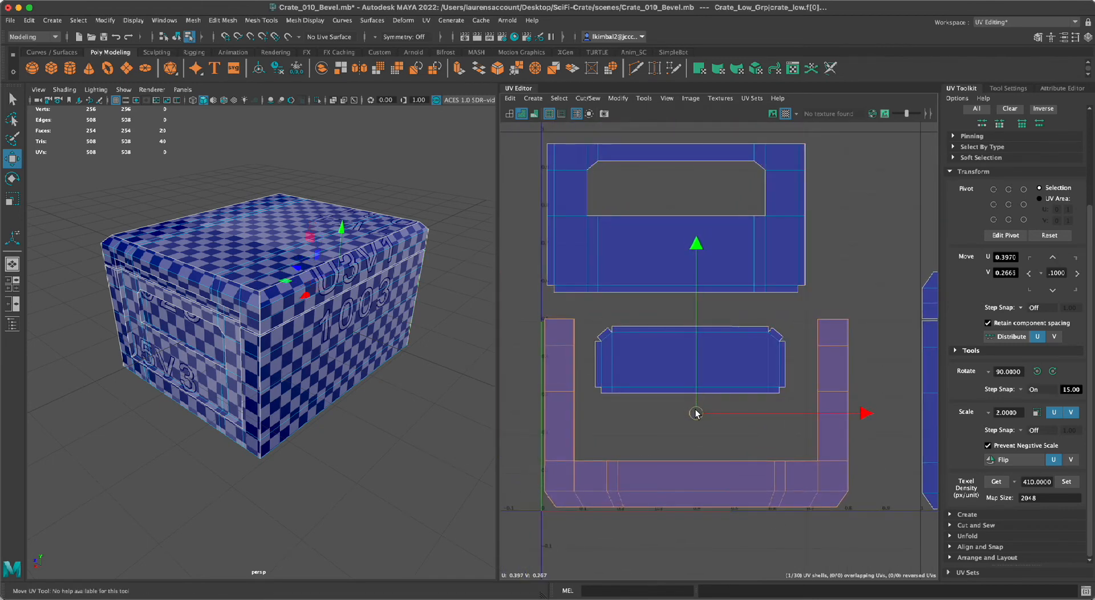
{"action": "left_click", "coordinate": [794, 260]}
{"action": "left_click_drag", "start_coordinate": [674, 228], "coordinate": [673, 240]}
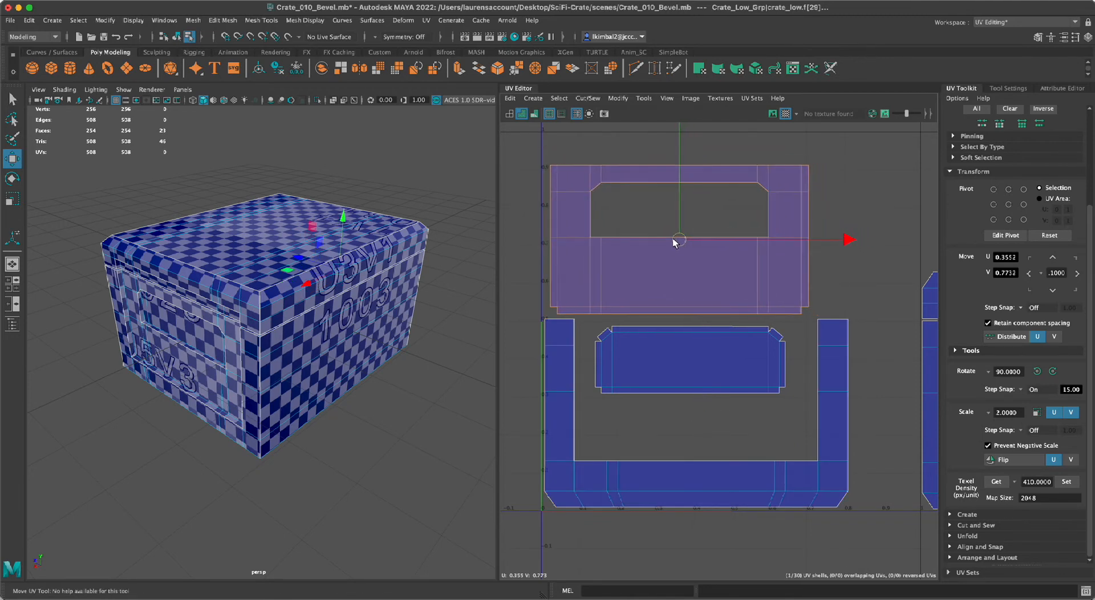
- Rotate the notched lid strip shell 90 degrees upright and move it beside the U-shaped frame, at about U 0.90, V 0.45
{"action": "right_click_drag", "start_coordinate": [697, 245], "coordinate": [592, 235], "text": "alt"}
{"action": "middle_click_drag", "start_coordinate": [724, 250], "coordinate": [589, 249], "text": "alt"}
{"action": "right_click_drag", "start_coordinate": [633, 257], "coordinate": [594, 265], "text": "alt"}
{"action": "middle_click_drag", "start_coordinate": [602, 271], "coordinate": [579, 323], "text": "alt"}
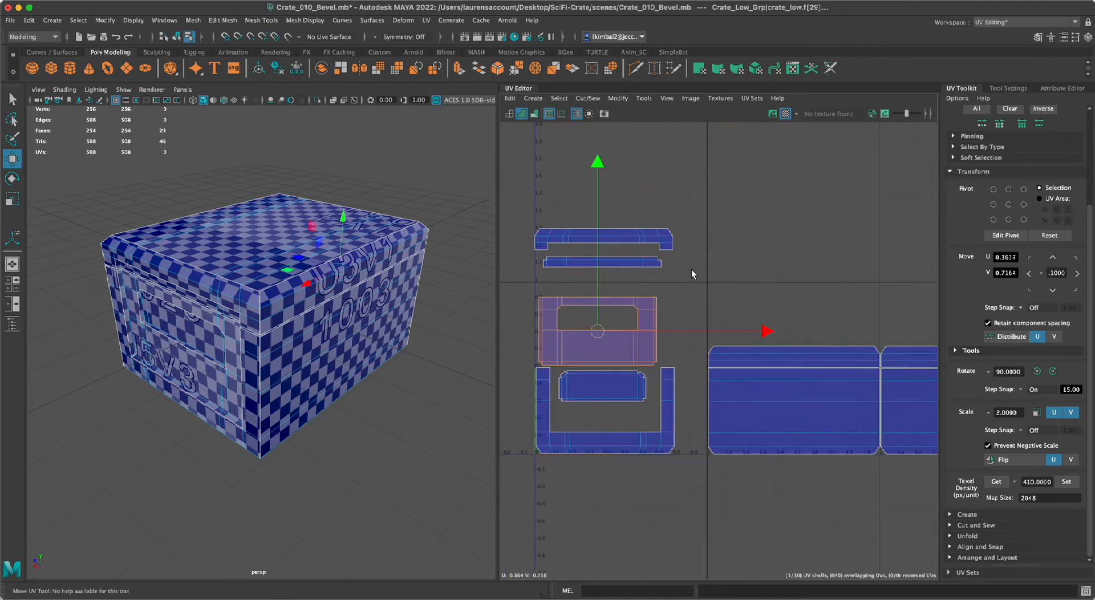
{"action": "right_click_drag", "start_coordinate": [692, 274], "coordinate": [703, 355], "text": "alt"}
{"action": "left_click", "coordinate": [586, 439]}
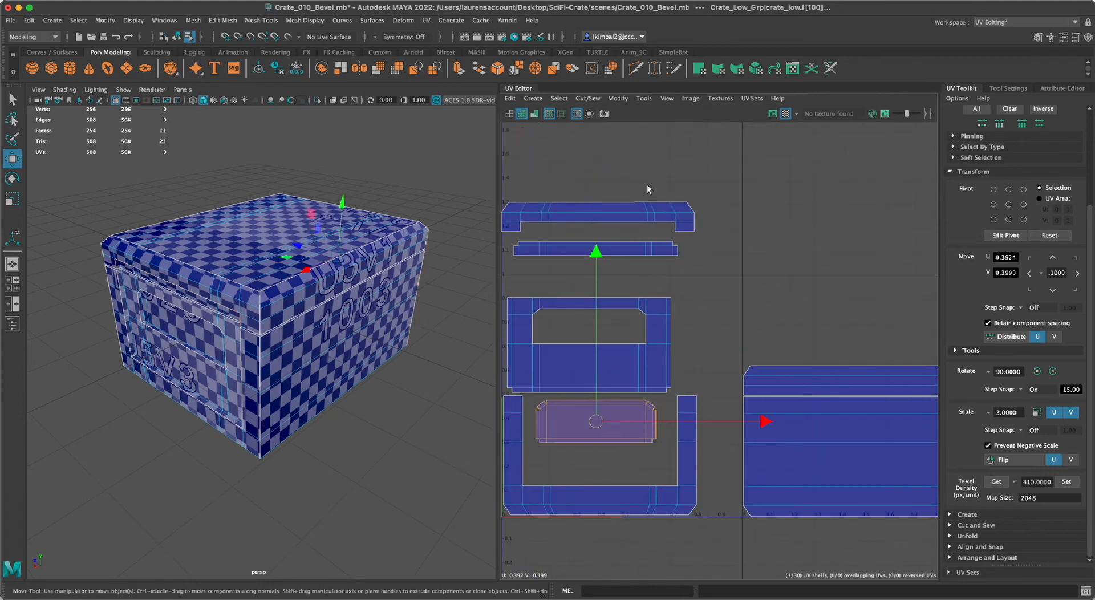
{"action": "left_click", "coordinate": [593, 221]}
{"action": "left_click_drag", "start_coordinate": [594, 221], "coordinate": [631, 335]}
{"action": "key", "text": "e"}
{"action": "left_click_drag", "start_coordinate": [745, 207], "coordinate": [758, 447]}
{"action": "key", "text": "w"}
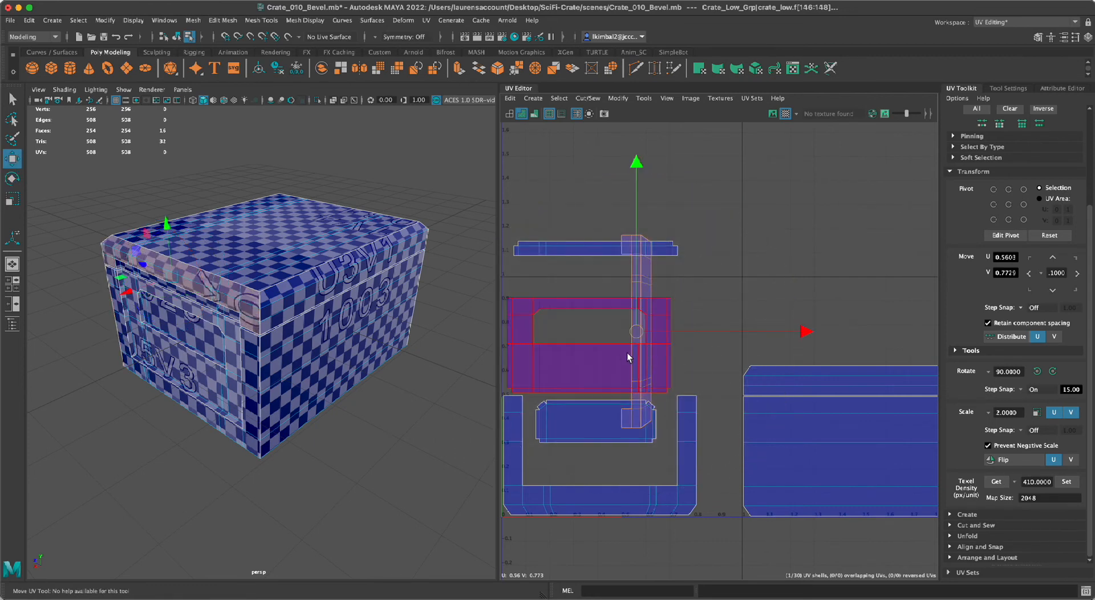
{"action": "left_click_drag", "start_coordinate": [633, 331], "coordinate": [721, 413]}
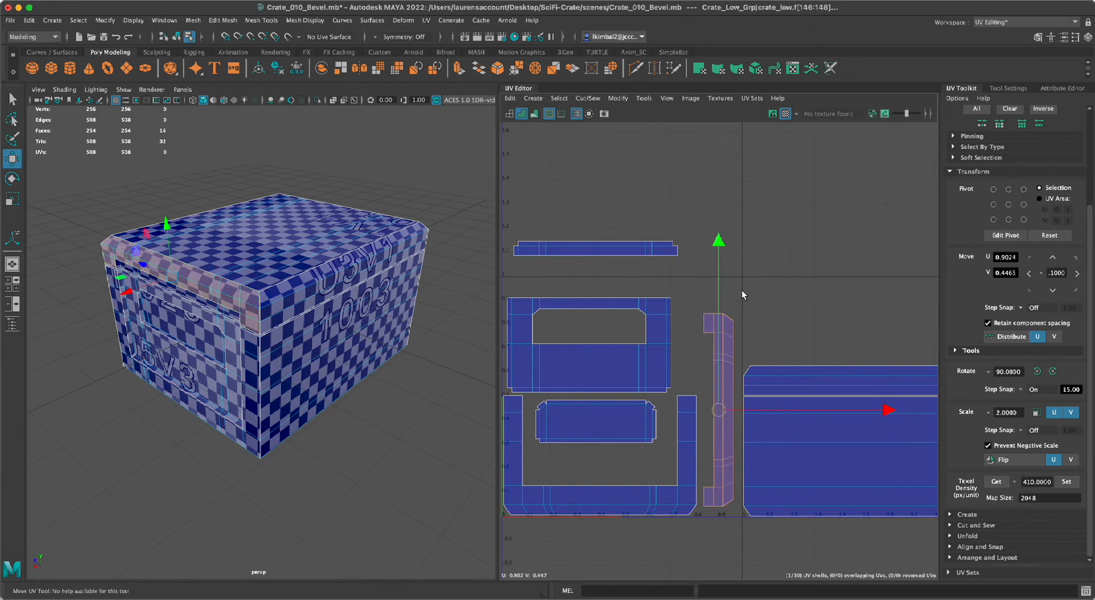
- Move the thin lid strip shell down directly above the cutout panel, inside the tile at about U 0.42, V 0.96
{"action": "left_click", "coordinate": [627, 249]}
{"action": "left_click_drag", "start_coordinate": [601, 248], "coordinate": [605, 287]}
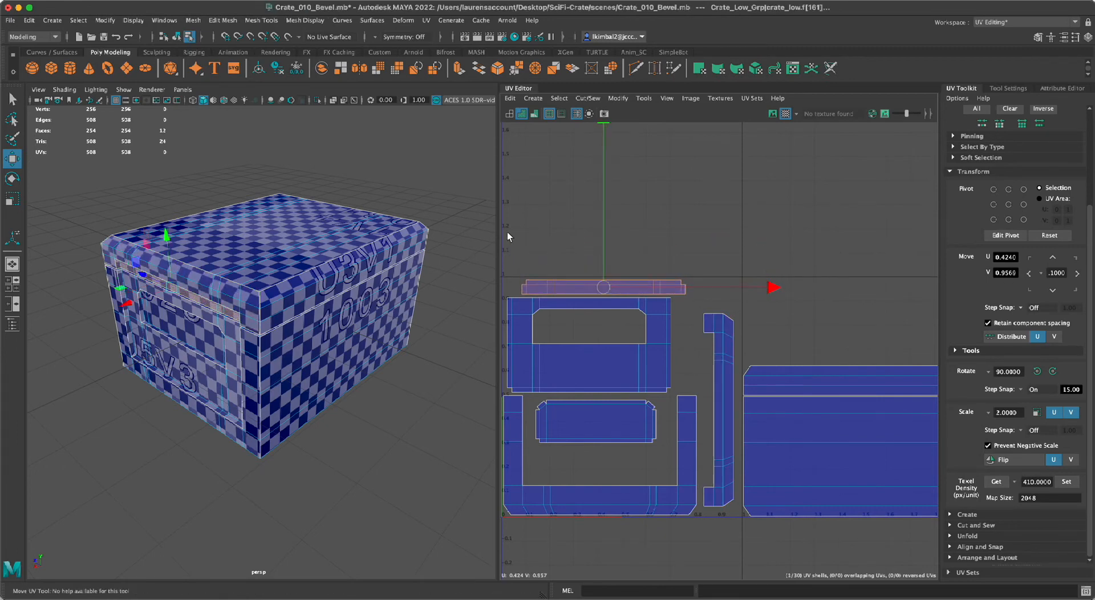
{"action": "right_click_drag", "start_coordinate": [508, 231], "coordinate": [590, 238], "text": "alt"}
{"action": "middle_click_drag", "start_coordinate": [589, 238], "coordinate": [618, 135], "text": "alt"}
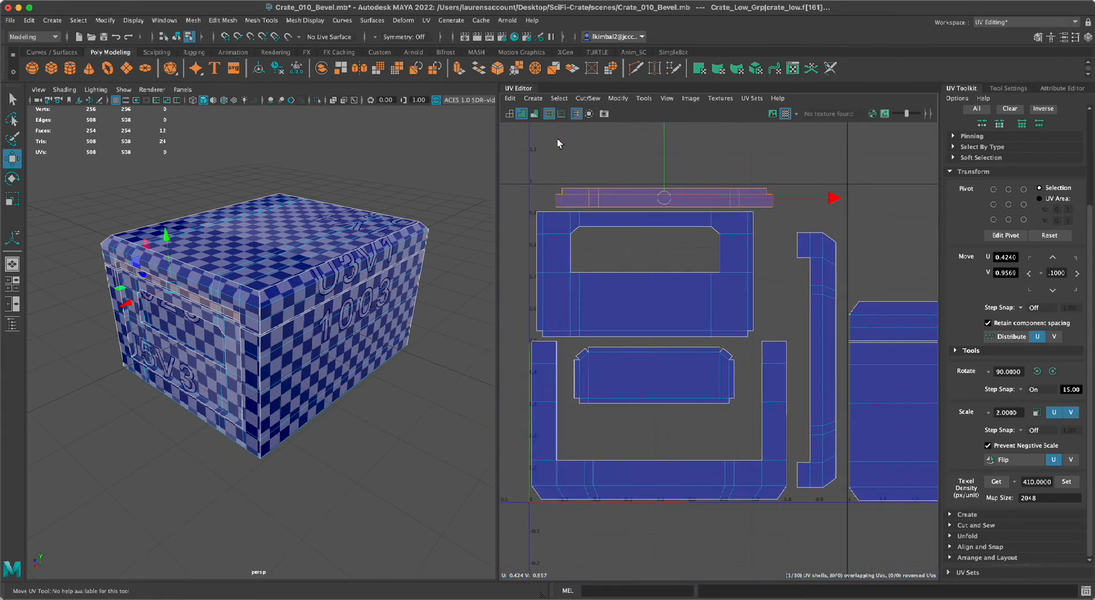
- Compare the tile's shells with the crate faces, and move the two mismatched lid strips up out of the tile to about U 0.84, V 1.90
{"action": "right_click_drag", "start_coordinate": [738, 354], "coordinate": [558, 218], "text": "alt"}
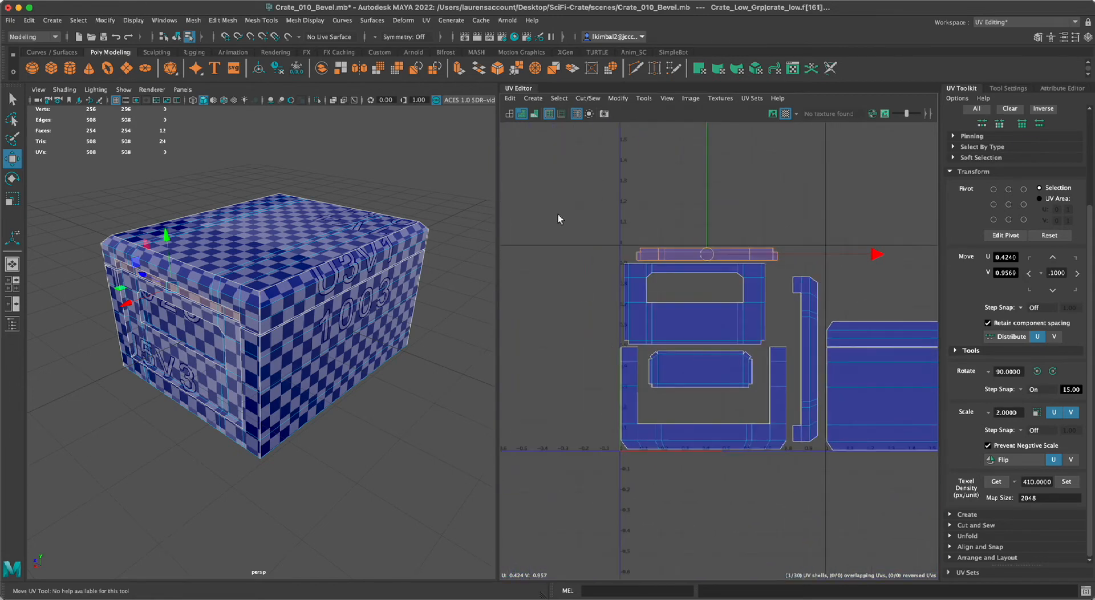
{"action": "left_click_drag", "start_coordinate": [682, 441], "coordinate": [813, 528]}
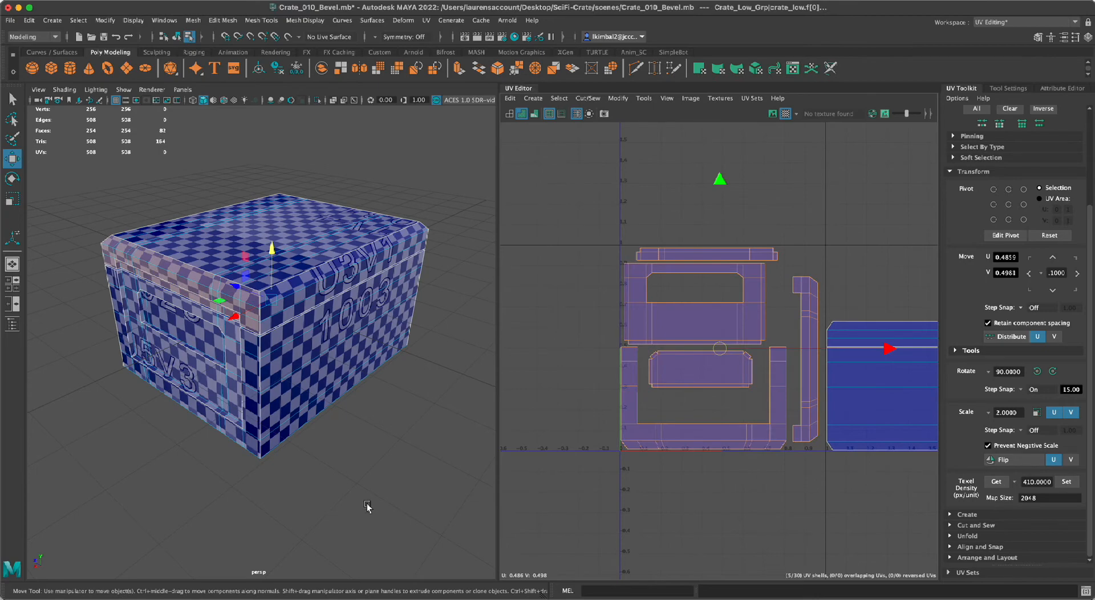
{"action": "left_click_drag", "start_coordinate": [368, 507], "coordinate": [290, 501], "text": "alt"}
{"action": "left_click", "coordinate": [820, 277]}
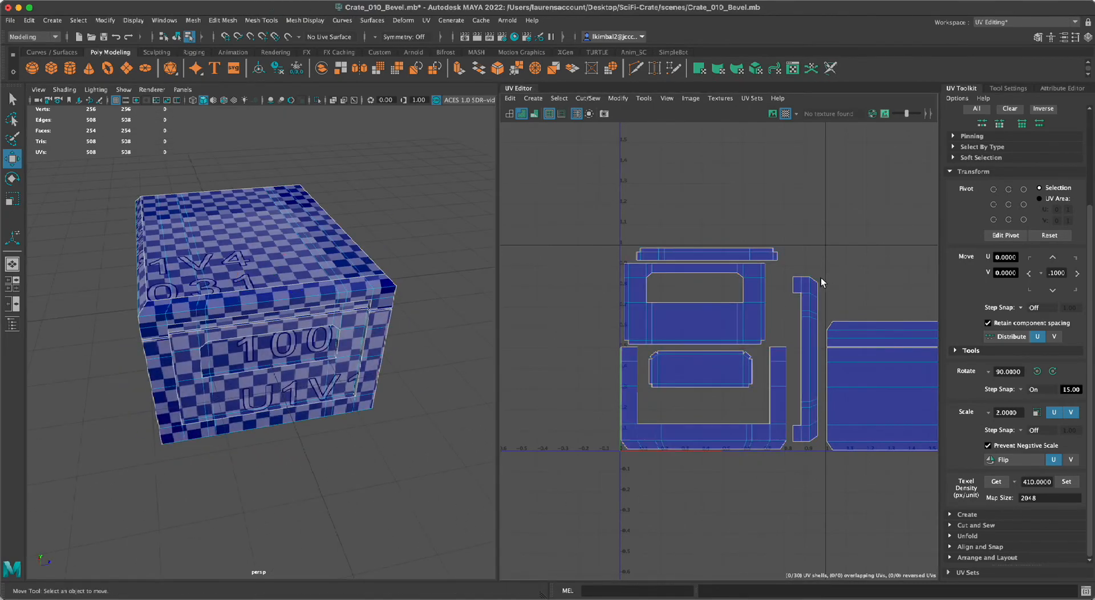
{"action": "left_click", "coordinate": [798, 279]}
{"action": "left_click", "coordinate": [773, 255], "text": "shift"}
{"action": "scroll", "coordinate": [225, 382], "scroll_direction": "down", "scroll_amount": 3}
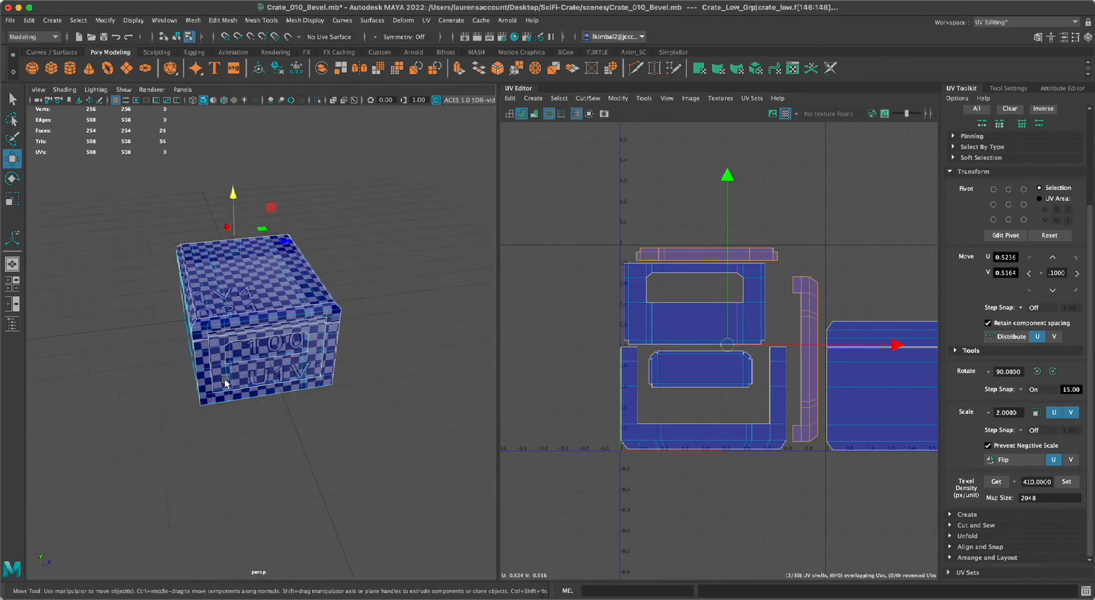
{"action": "left_click_drag", "start_coordinate": [226, 382], "coordinate": [308, 376], "text": "alt"}
{"action": "scroll", "coordinate": [622, 358], "scroll_direction": "down", "scroll_amount": 3}
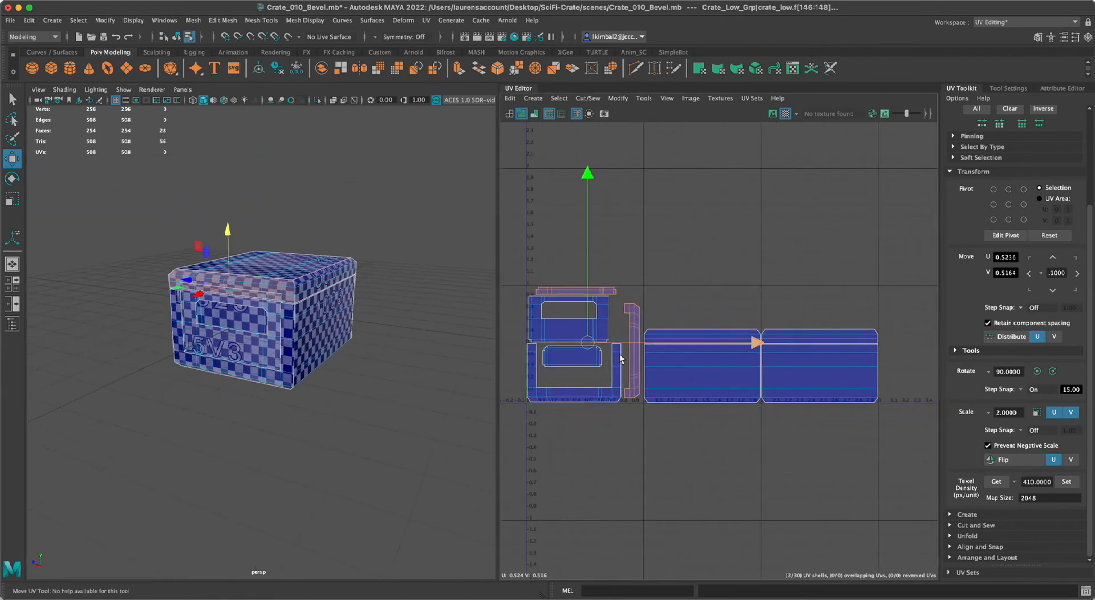
{"action": "left_click_drag", "start_coordinate": [588, 342], "coordinate": [625, 179]}
- Move the two lid strip shells from the other end-face group down above the first tile, at about U 0.71, V 1.25
{"action": "scroll", "coordinate": [700, 196], "scroll_direction": "down", "scroll_amount": 3}
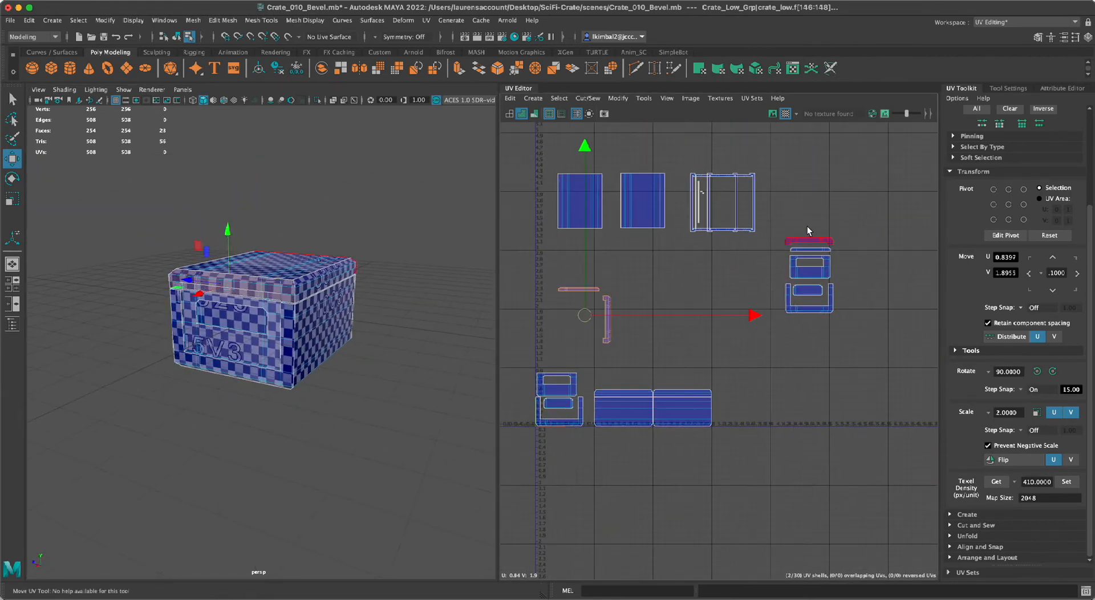
{"action": "left_click", "coordinate": [832, 250]}
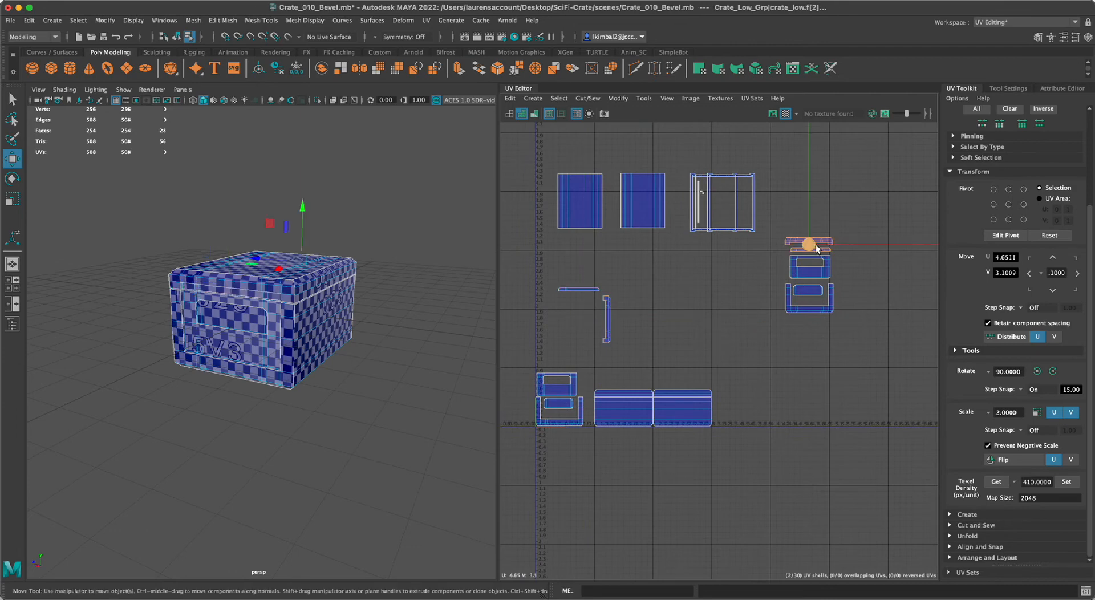
{"action": "left_click_drag", "start_coordinate": [812, 244], "coordinate": [578, 361]}
{"action": "scroll", "coordinate": [742, 434], "scroll_direction": "up", "scroll_amount": 5}
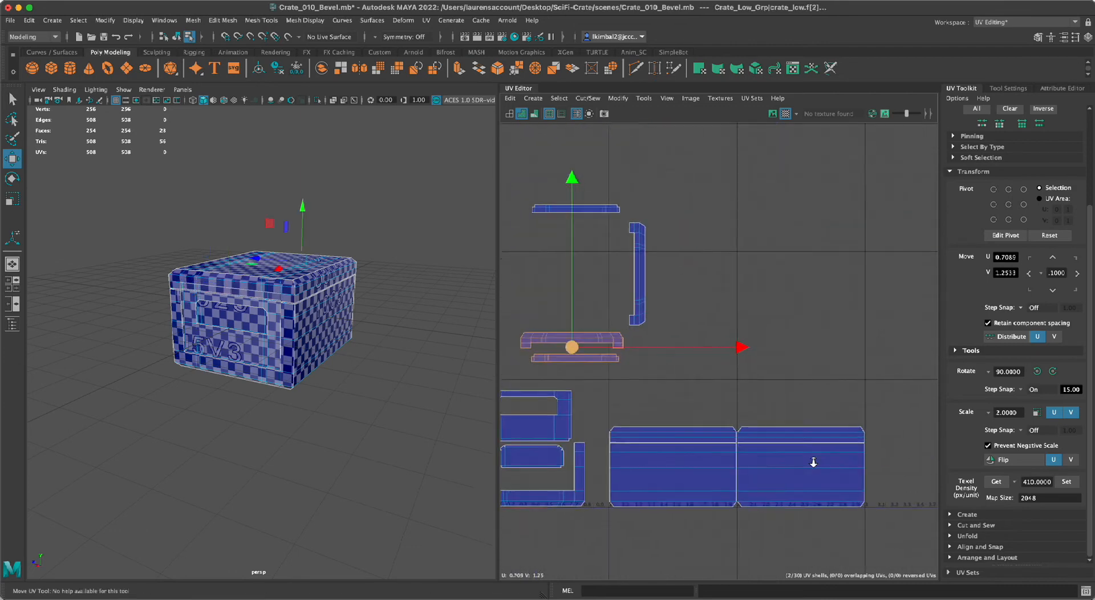
- Rotate the brought-in notched lid strip 90 degrees upright and place it beside the U-shaped frame, at about U 0.90, V 0.46
{"action": "scroll", "coordinate": [736, 365], "scroll_direction": "up", "scroll_amount": 3}
{"action": "key", "text": "e"}
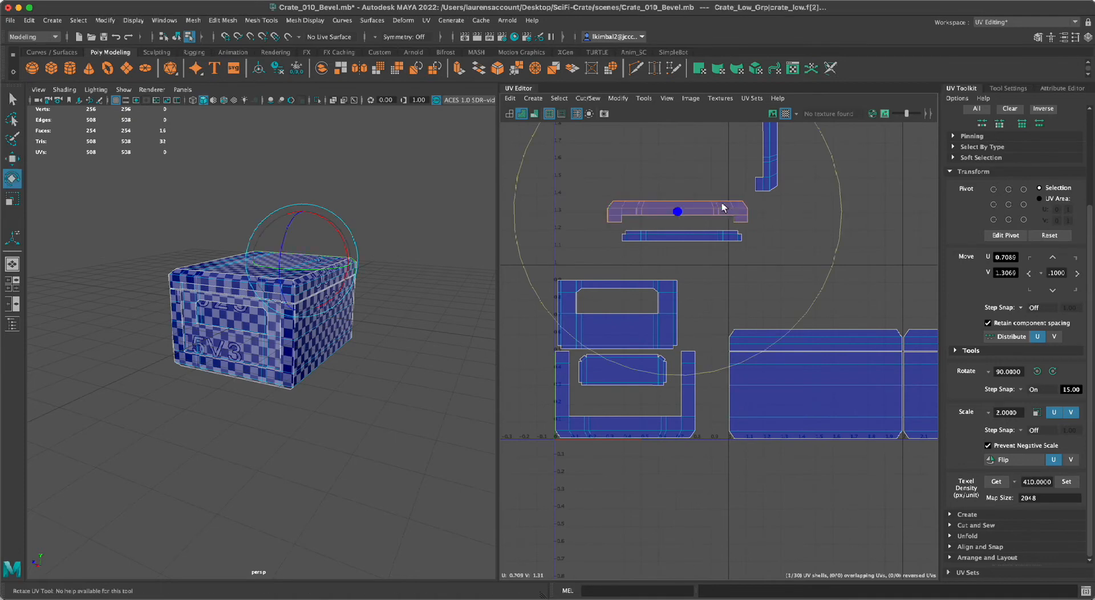
{"action": "left_click_drag", "start_coordinate": [855, 248], "coordinate": [629, 388]}
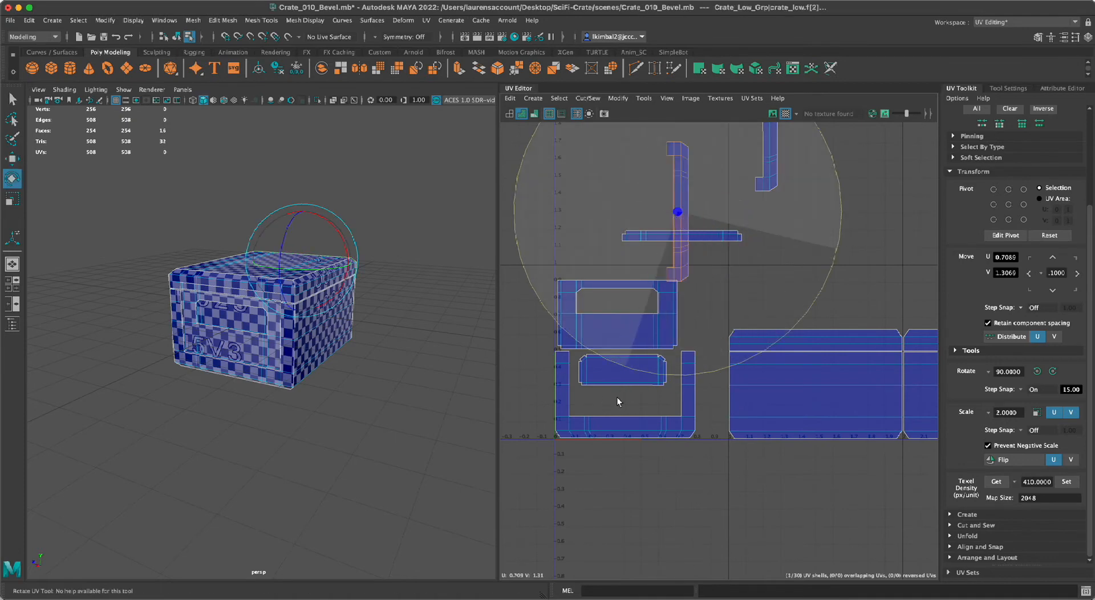
{"action": "key", "text": "w"}
{"action": "left_click_drag", "start_coordinate": [692, 222], "coordinate": [710, 361]}
- Place the remaining thin lid strip above the cutout panel inside the tile, at about U 0.55, V 0.96
{"action": "left_click", "coordinate": [675, 237]}
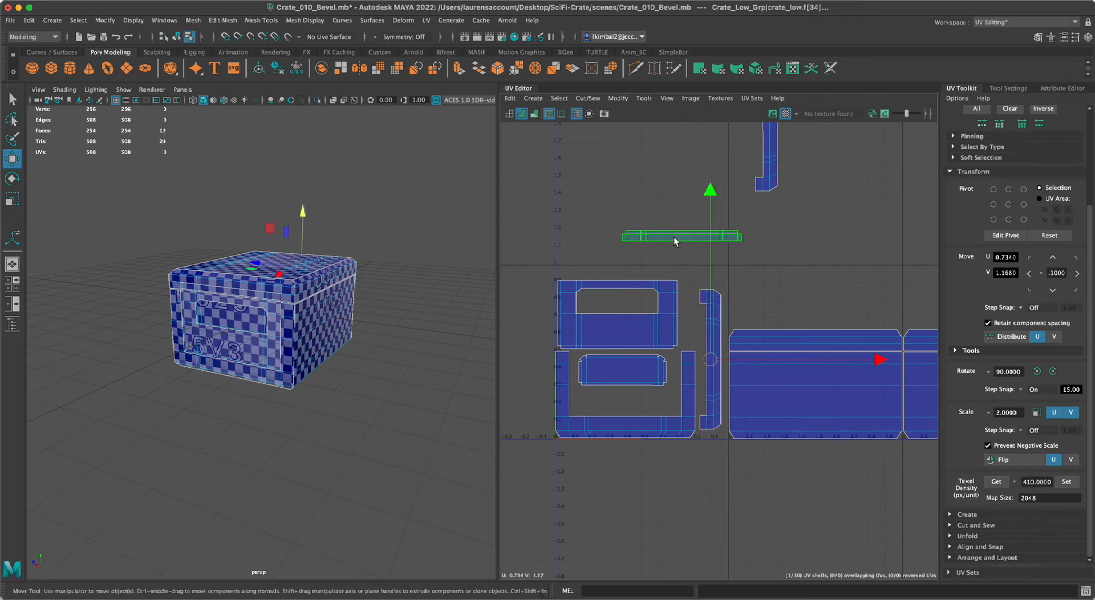
{"action": "left_click_drag", "start_coordinate": [683, 238], "coordinate": [653, 274]}
{"action": "right_click_drag", "start_coordinate": [617, 240], "coordinate": [749, 363], "text": "alt"}
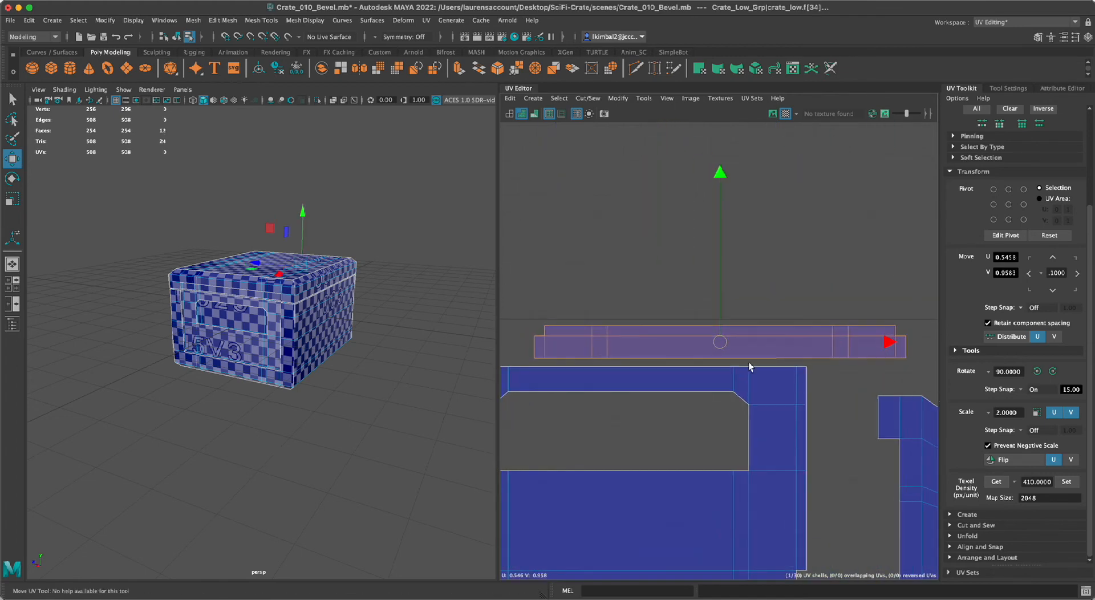
{"action": "middle_click_drag", "start_coordinate": [865, 355], "coordinate": [839, 294], "text": "alt"}
{"action": "right_click_drag", "start_coordinate": [879, 439], "coordinate": [696, 406], "text": "alt"}
{"action": "middle_click_drag", "start_coordinate": [691, 410], "coordinate": [673, 252], "text": "alt"}
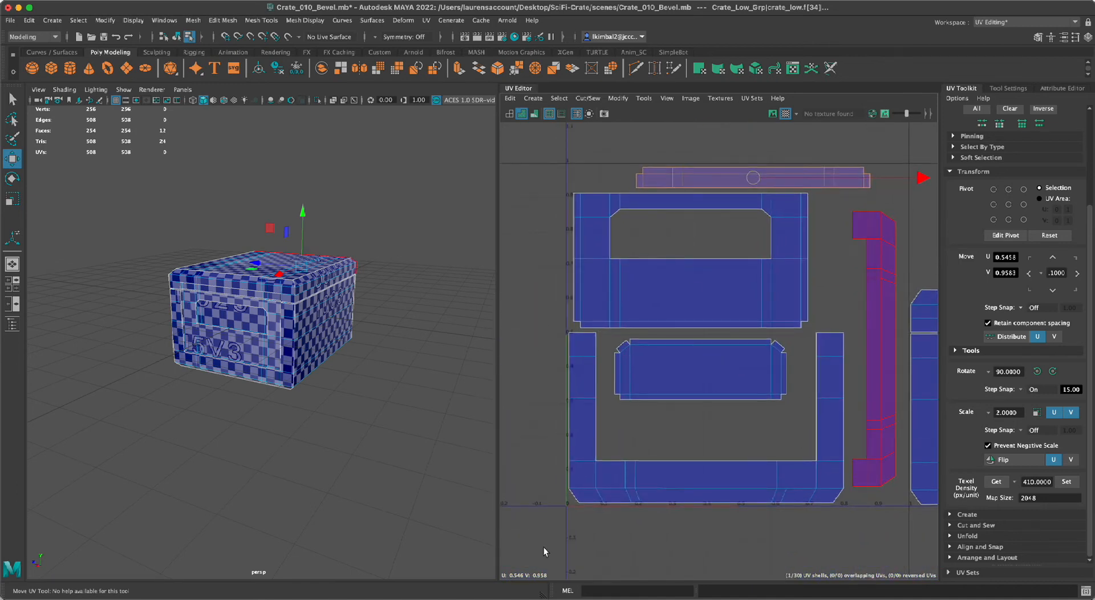
- Select the five shells in the first tile and check their matching faces and checker pattern on the crate's end
{"action": "right_click_drag", "start_coordinate": [745, 545], "coordinate": [834, 533], "text": "alt"}
{"action": "middle_click_drag", "start_coordinate": [754, 476], "coordinate": [669, 384], "text": "alt"}
{"action": "right_click_drag", "start_coordinate": [744, 452], "coordinate": [628, 404], "text": "alt"}
{"action": "middle_click_drag", "start_coordinate": [656, 495], "coordinate": [597, 498], "text": "alt"}
{"action": "left_click", "coordinate": [598, 499]}
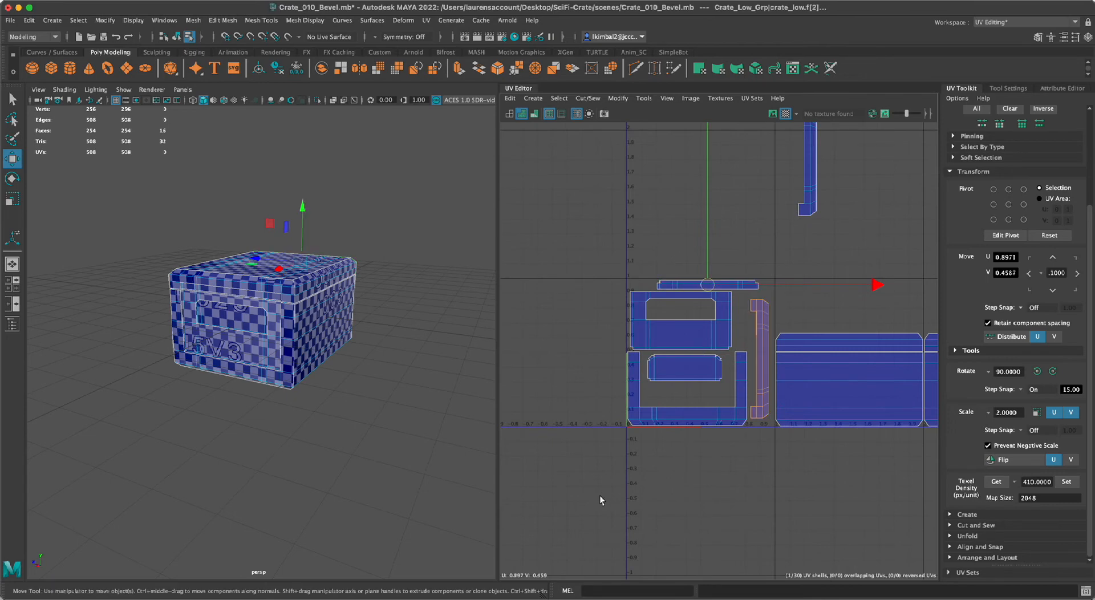
{"action": "left_click", "coordinate": [601, 494]}
{"action": "left_click_drag", "start_coordinate": [748, 422], "coordinate": [762, 458]}
{"action": "left_click_drag", "start_coordinate": [357, 439], "coordinate": [258, 432], "text": "alt"}
{"action": "right_click_drag", "start_coordinate": [258, 433], "coordinate": [378, 468], "text": "alt"}
{"action": "left_click_drag", "start_coordinate": [379, 467], "coordinate": [382, 479], "text": "alt"}
{"action": "scroll", "coordinate": [416, 520], "scroll_direction": "down", "scroll_amount": 10}
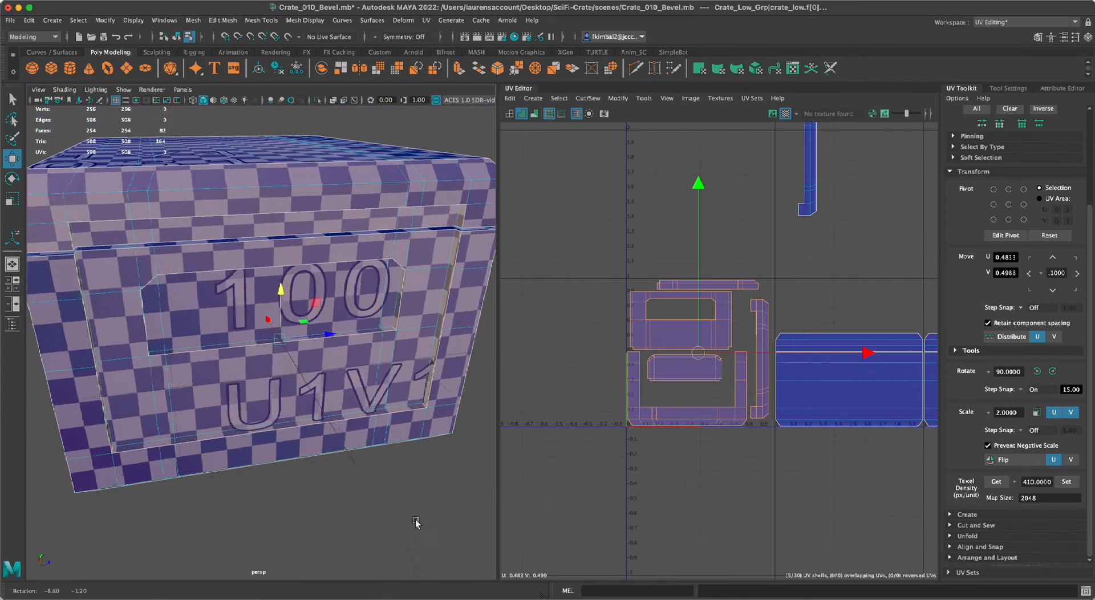
{"action": "left_click_drag", "start_coordinate": [416, 525], "coordinate": [349, 495], "text": "alt"}
{"action": "left_click", "coordinate": [677, 471]}
- Turn on the move Step Snap at 1.00 and shift all shells of the three filled tiles one whole tile along U
{"action": "right_click_drag", "start_coordinate": [824, 511], "coordinate": [658, 458], "text": "alt"}
{"action": "middle_click_drag", "start_coordinate": [659, 458], "coordinate": [522, 421], "text": "alt"}
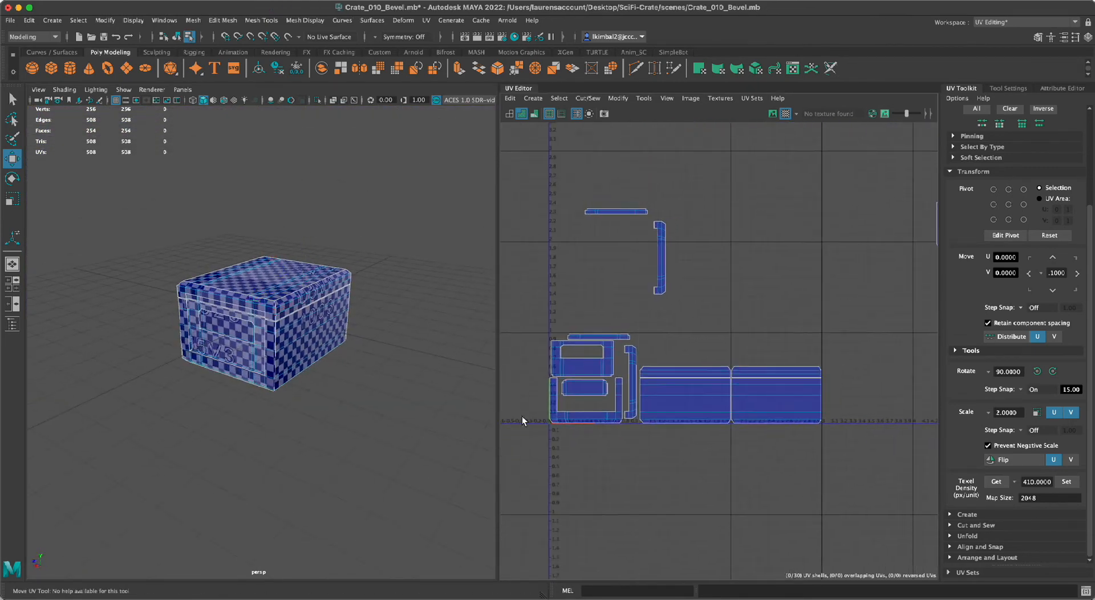
{"action": "left_click_drag", "start_coordinate": [792, 437], "coordinate": [796, 438]}
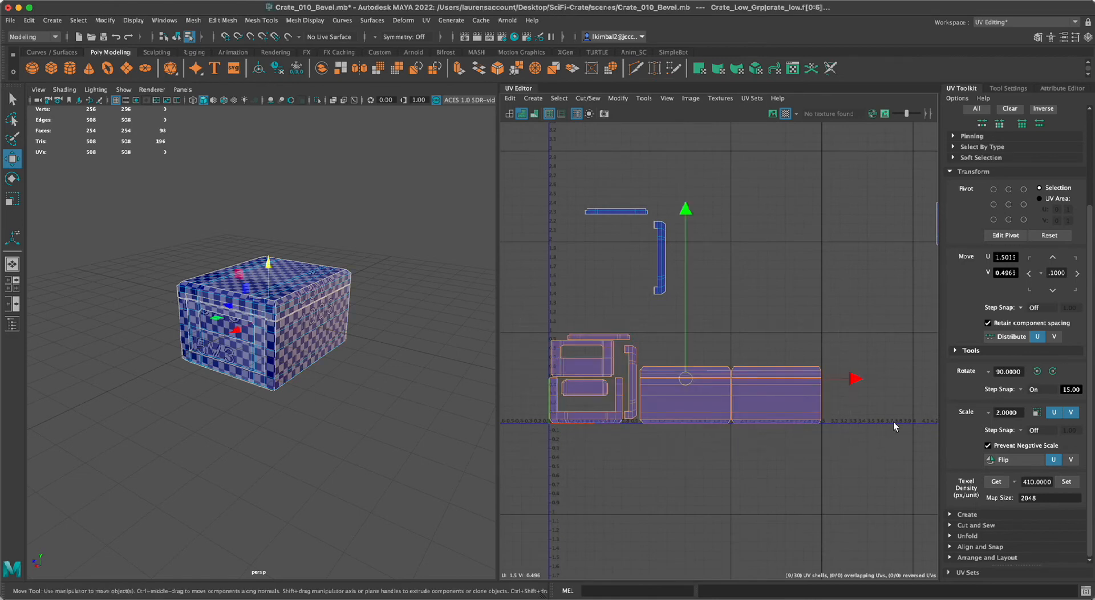
{"action": "left_click", "coordinate": [1022, 308]}
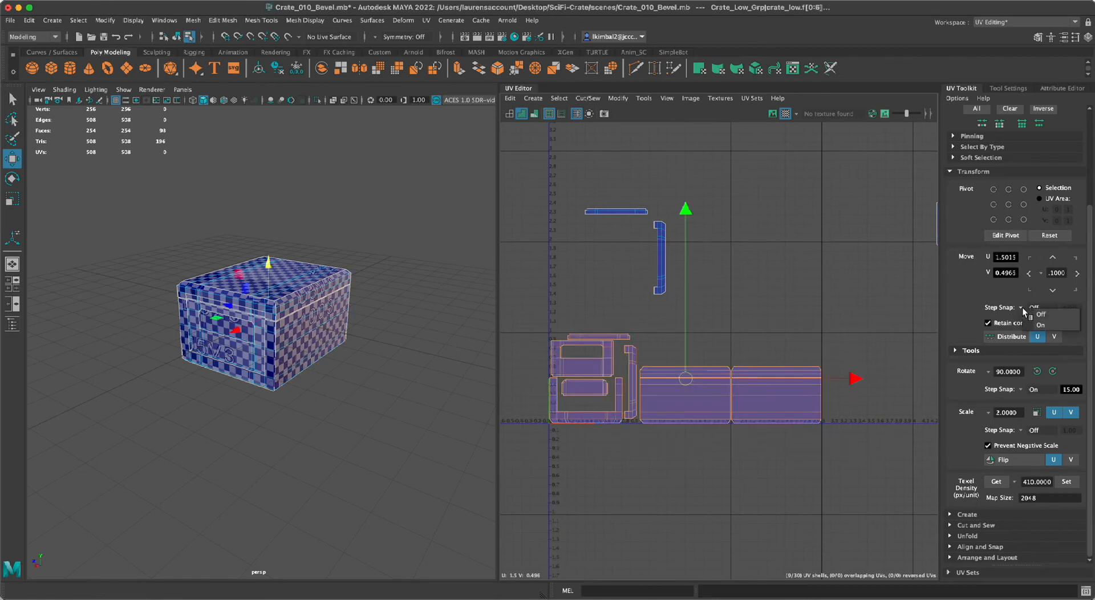
{"action": "left_click", "coordinate": [1041, 324]}
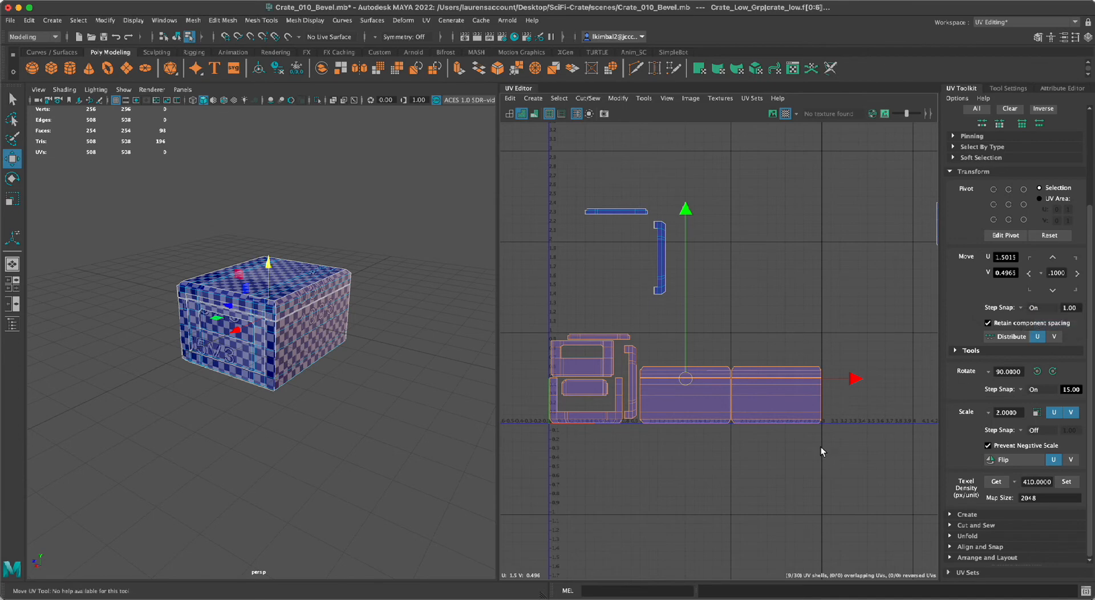
{"action": "left_click_drag", "start_coordinate": [892, 375], "coordinate": [925, 377]}
{"action": "left_click", "coordinate": [785, 485]}
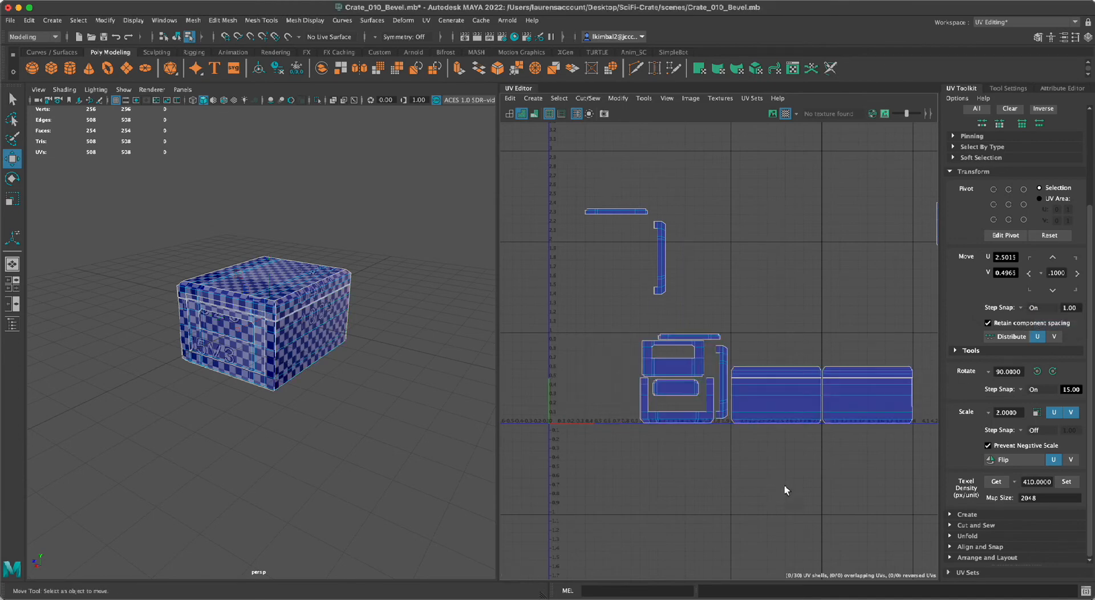
- Turn the move Step Snap off and bring the three remaining end-face shells into the emptied first tile, at about U 0.43, V 0.77
{"action": "right_click_drag", "start_coordinate": [796, 263], "coordinate": [645, 277], "text": "alt"}
{"action": "middle_click_drag", "start_coordinate": [711, 278], "coordinate": [632, 331], "text": "alt"}
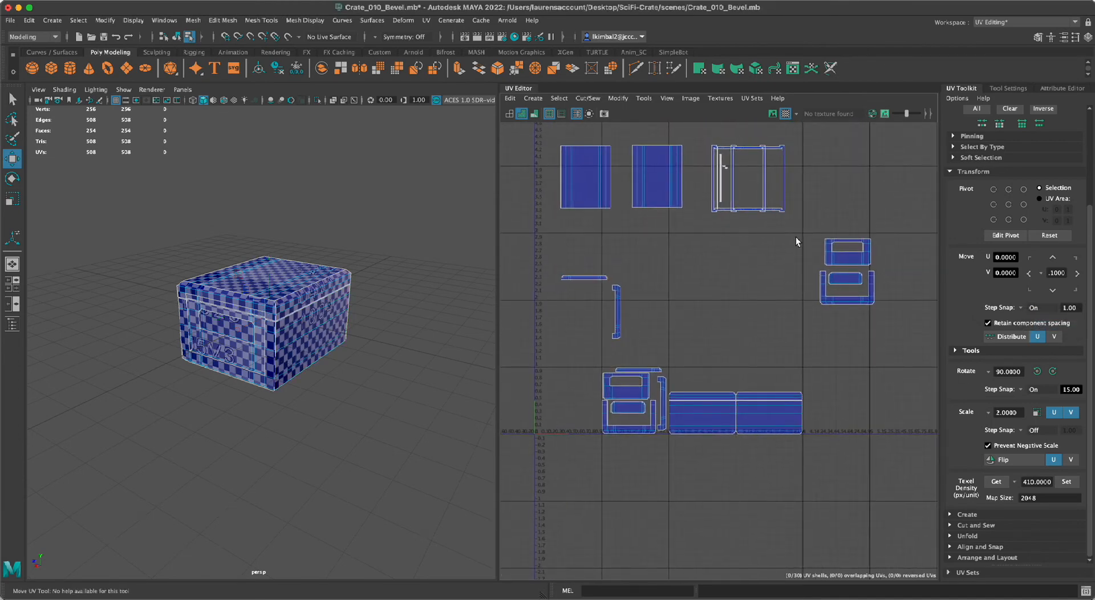
{"action": "left_click", "coordinate": [1020, 307]}
{"action": "left_click", "coordinate": [1036, 314]}
{"action": "left_click_drag", "start_coordinate": [831, 271], "coordinate": [564, 381]}
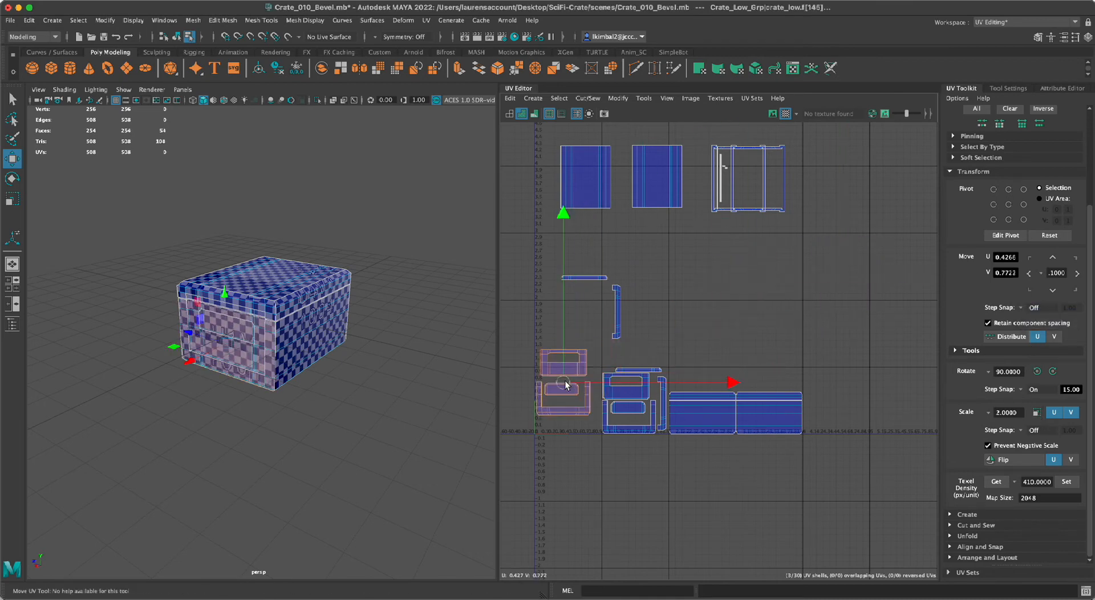
- Move the U-shaped frame shell down into the first tile's lower corner with a small margin, centred at about V 0.26
{"action": "scroll", "coordinate": [582, 388], "scroll_direction": "up", "scroll_amount": 6}
{"action": "middle_click_drag", "start_coordinate": [602, 455], "coordinate": [734, 374], "text": "alt"}
{"action": "scroll", "coordinate": [663, 359], "scroll_direction": "up", "scroll_amount": 3}
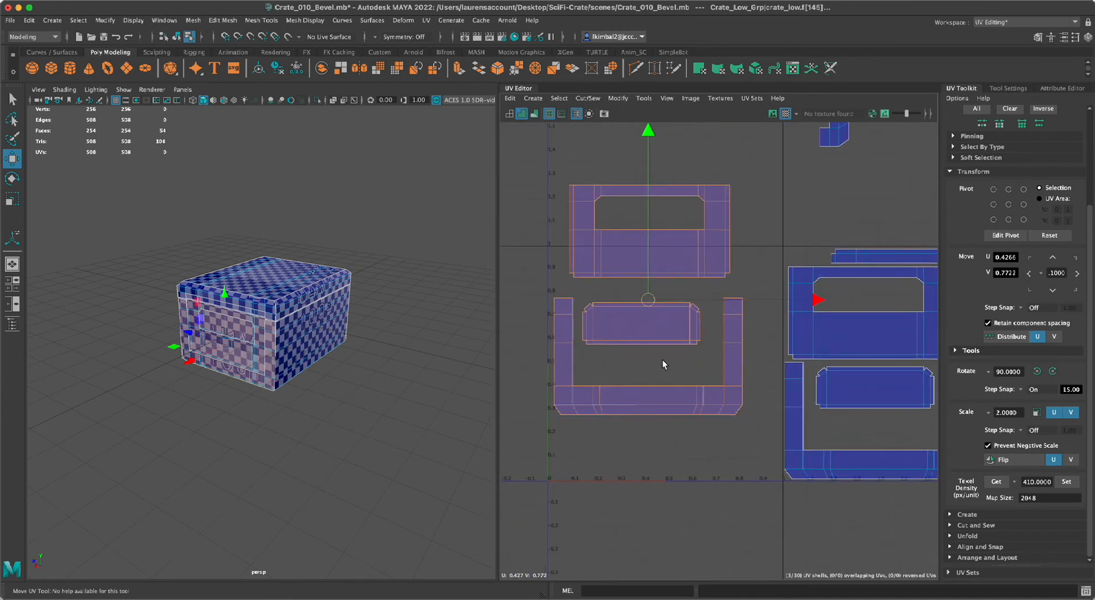
{"action": "left_click", "coordinate": [651, 393]}
{"action": "left_click_drag", "start_coordinate": [650, 369], "coordinate": [652, 422]}
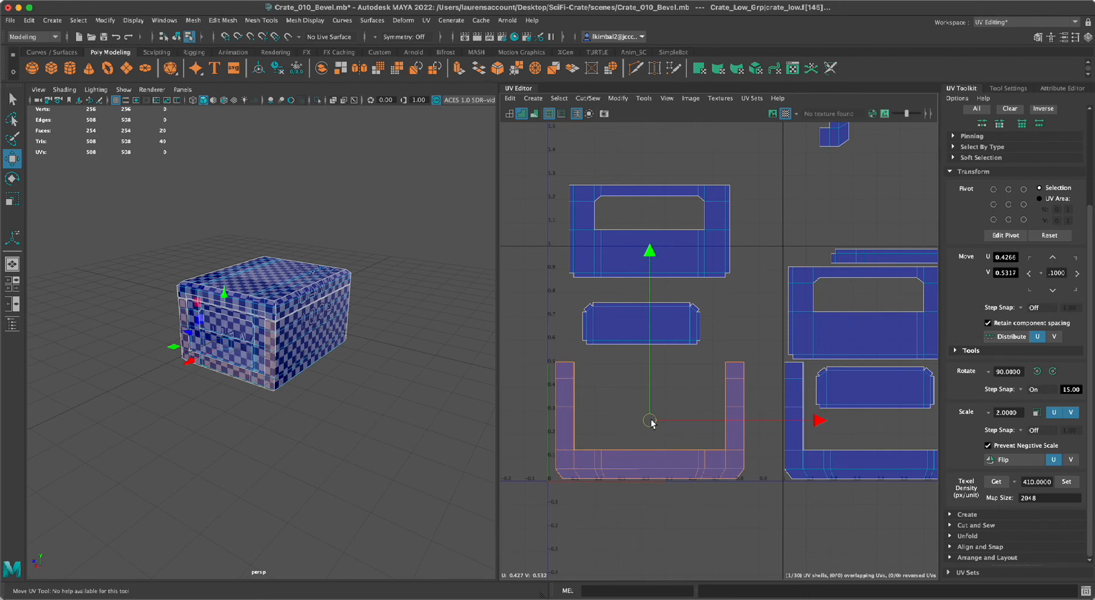
{"action": "scroll", "coordinate": [612, 382], "scroll_direction": "up", "scroll_amount": 1}
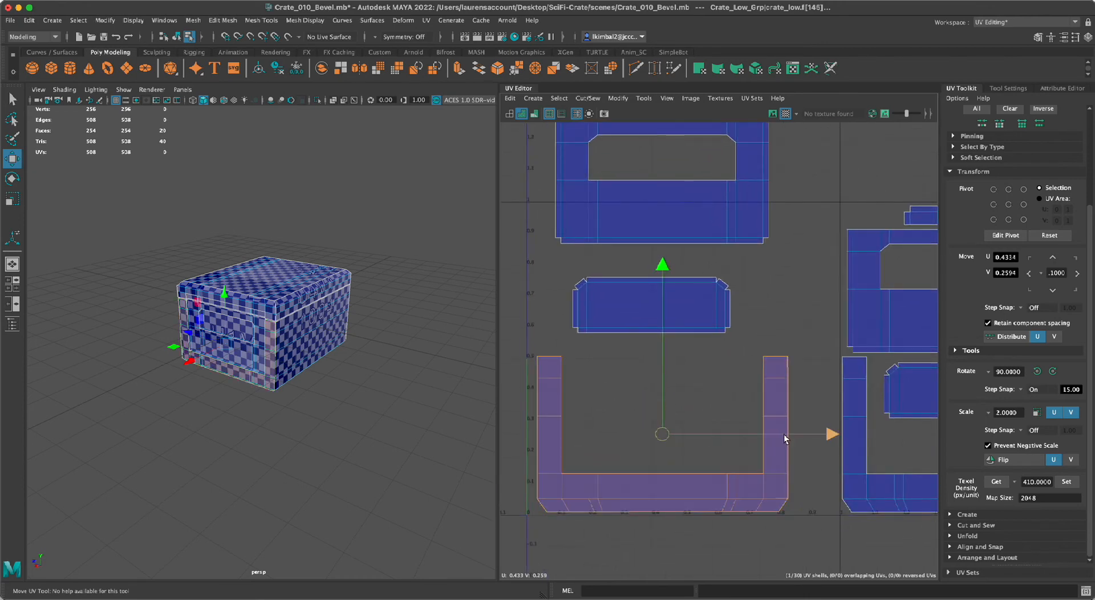
{"action": "left_click_drag", "start_coordinate": [780, 440], "coordinate": [778, 440]}
- Place the small end-panel shell inside the first tile's U-shaped frame and the cut-out frame shell just above it, without overlap
{"action": "left_click", "coordinate": [659, 318]}
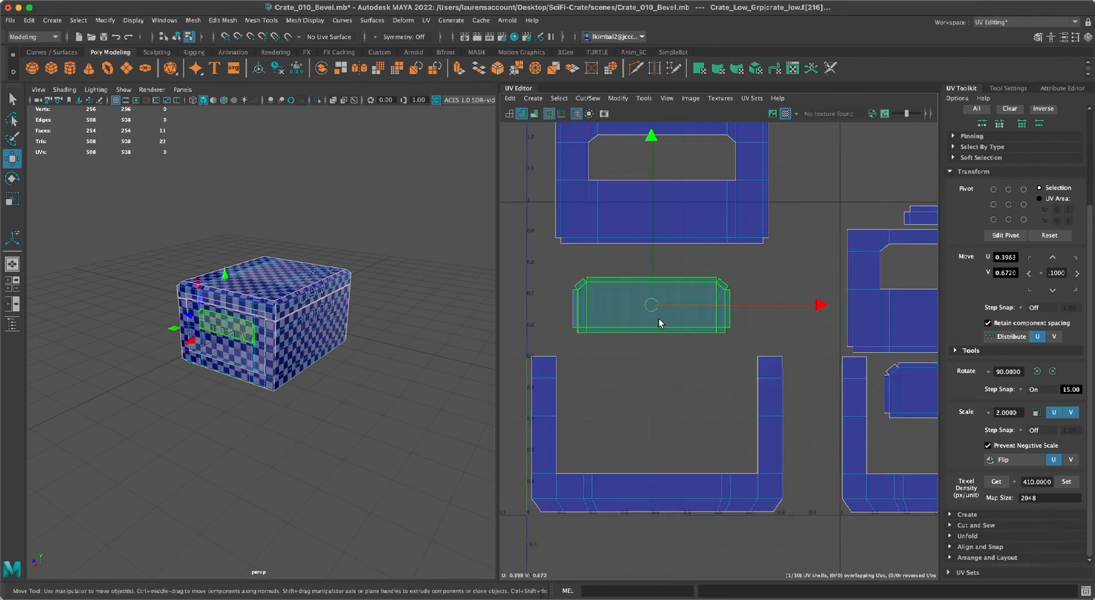
{"action": "left_click_drag", "start_coordinate": [658, 318], "coordinate": [660, 400]}
{"action": "left_click", "coordinate": [672, 213]}
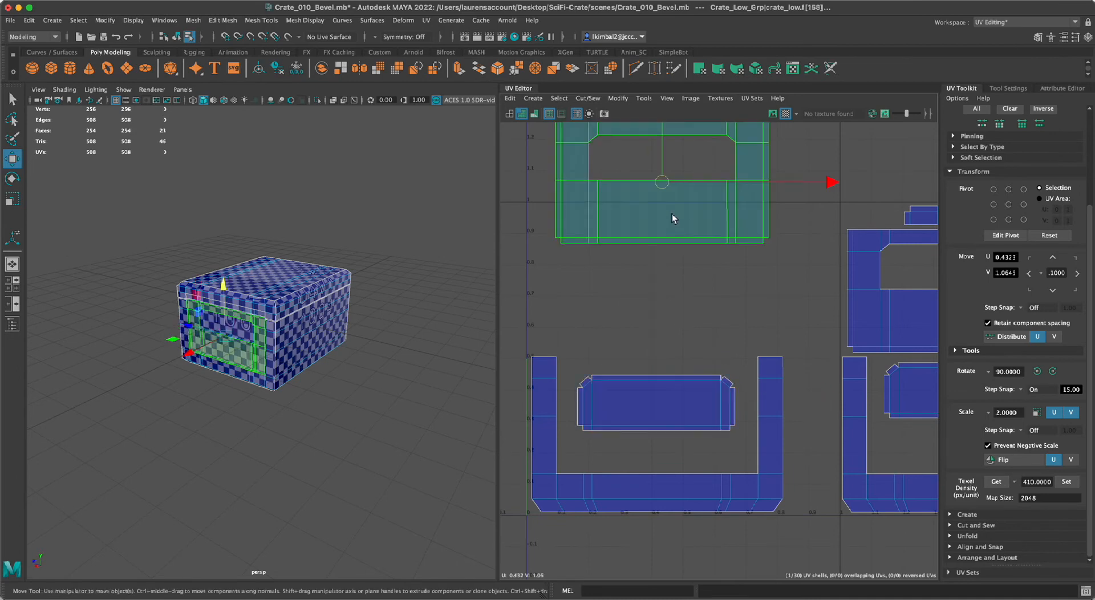
{"action": "left_click_drag", "start_coordinate": [663, 185], "coordinate": [657, 291]}
- Bring the tall lid-end shell into the free strip beside the first tile's frame shells, centred at about U 0.90, V 0.48
{"action": "right_click_drag", "start_coordinate": [816, 207], "coordinate": [573, 194], "text": "alt"}
{"action": "middle_click_drag", "start_coordinate": [789, 187], "coordinate": [631, 269], "text": "alt"}
{"action": "left_click", "coordinate": [718, 139]}
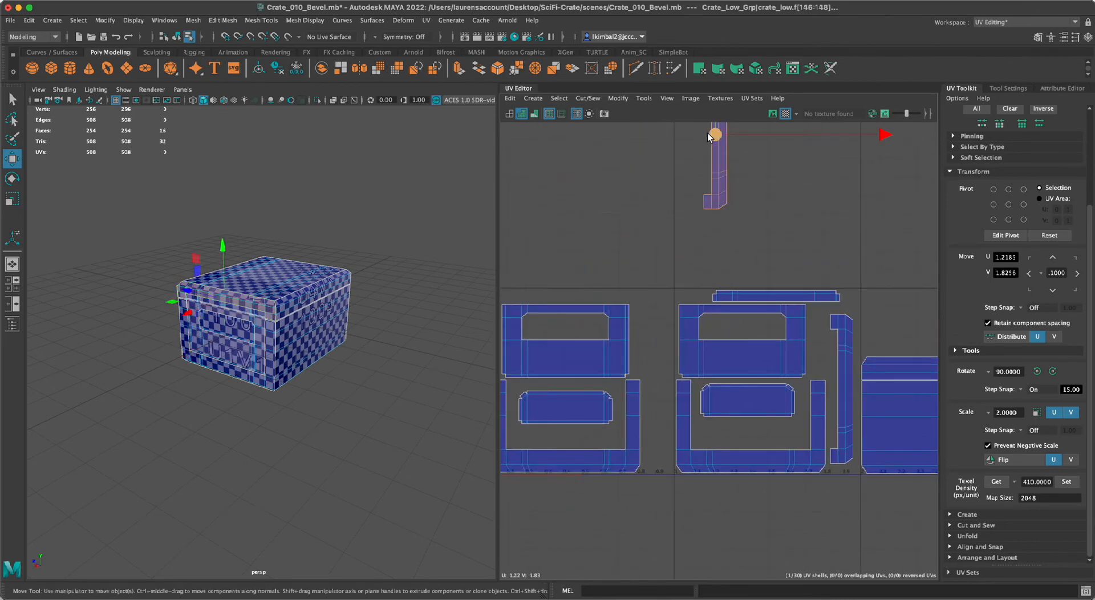
{"action": "left_click_drag", "start_coordinate": [708, 134], "coordinate": [650, 383]}
{"action": "right_click_drag", "start_coordinate": [637, 387], "coordinate": [703, 475], "text": "alt"}
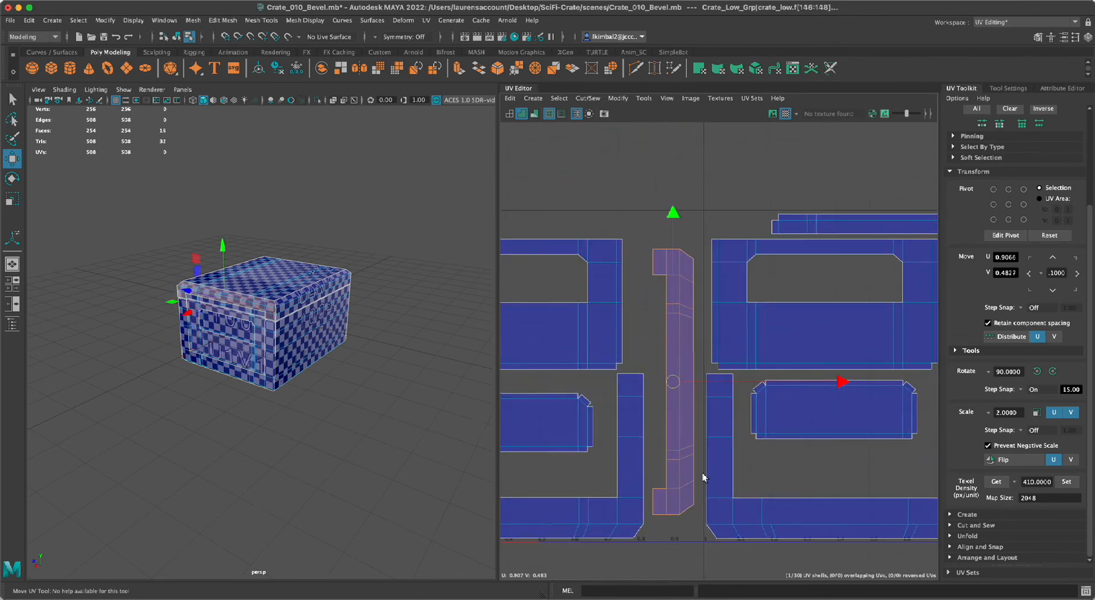
{"action": "left_click_drag", "start_coordinate": [673, 381], "coordinate": [672, 382]}
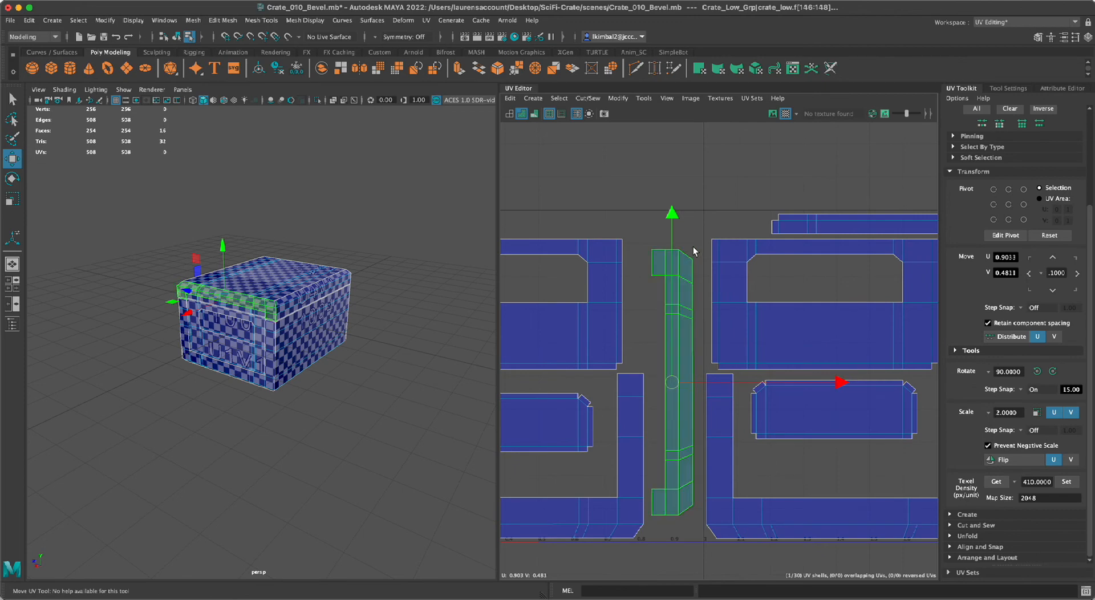
- Bring the thin lid-edge strip shell down to just inside the first tile's upper border, centred at about U 0.53, V 0.96
{"action": "right_click_drag", "start_coordinate": [802, 267], "coordinate": [703, 303], "text": "alt"}
{"action": "middle_click_drag", "start_coordinate": [702, 302], "coordinate": [673, 424], "text": "alt"}
{"action": "left_click", "coordinate": [640, 175]}
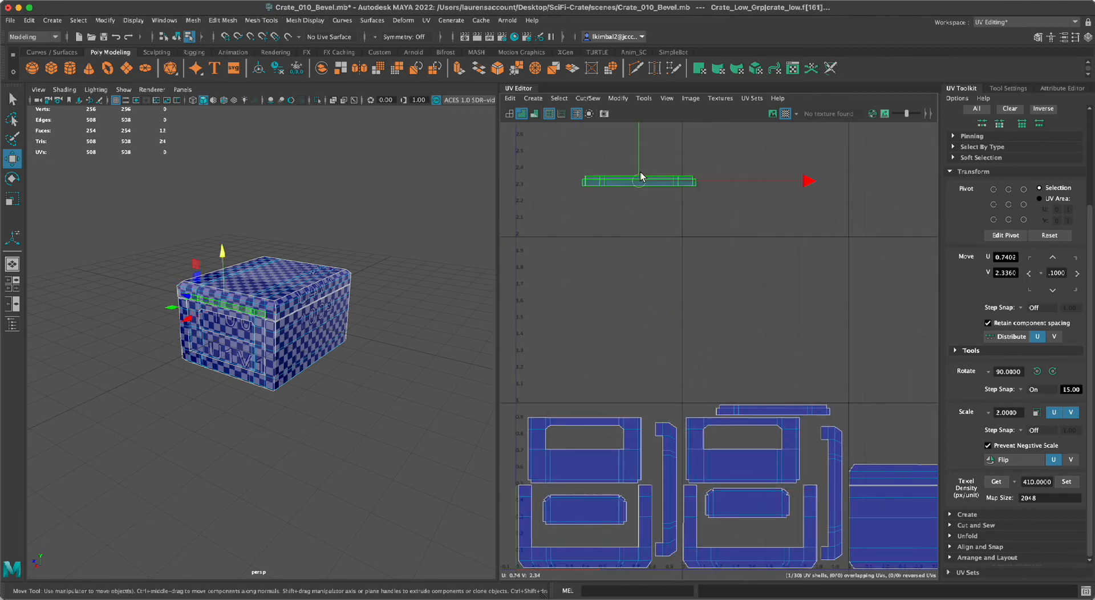
{"action": "left_click_drag", "start_coordinate": [641, 182], "coordinate": [606, 409]}
{"action": "right_click_drag", "start_coordinate": [634, 351], "coordinate": [781, 411], "text": "alt"}
{"action": "middle_click_drag", "start_coordinate": [673, 354], "coordinate": [844, 207], "text": "alt"}
{"action": "right_click_drag", "start_coordinate": [787, 228], "coordinate": [816, 242], "text": "alt"}
{"action": "middle_click_drag", "start_coordinate": [812, 241], "coordinate": [773, 279], "text": "alt"}
{"action": "left_click_drag", "start_coordinate": [710, 162], "coordinate": [710, 169]}
- Turn the move Step Snap on at 1.00 and shift all shells of the four filled tiles one whole tile along U
{"action": "right_click_drag", "start_coordinate": [785, 187], "coordinate": [545, 279], "text": "alt"}
{"action": "middle_click_drag", "start_coordinate": [717, 349], "coordinate": [615, 353], "text": "alt"}
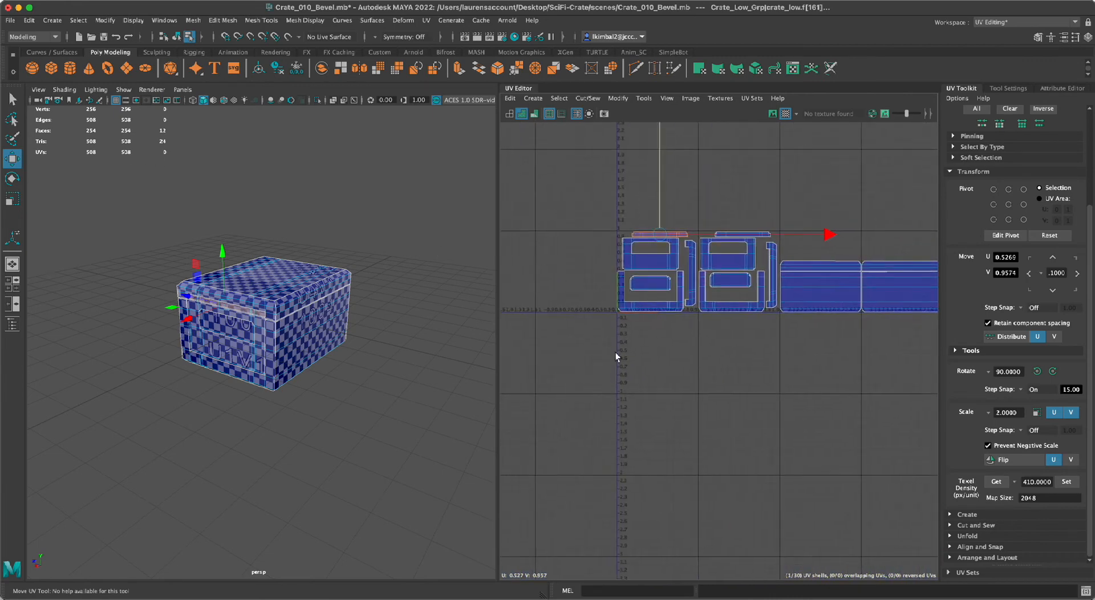
{"action": "left_click", "coordinate": [616, 353]}
{"action": "middle_click_drag", "start_coordinate": [754, 385], "coordinate": [723, 389], "text": "alt"}
{"action": "right_click_drag", "start_coordinate": [723, 389], "coordinate": [693, 365], "text": "alt"}
{"action": "middle_click_drag", "start_coordinate": [742, 338], "coordinate": [686, 382], "text": "alt"}
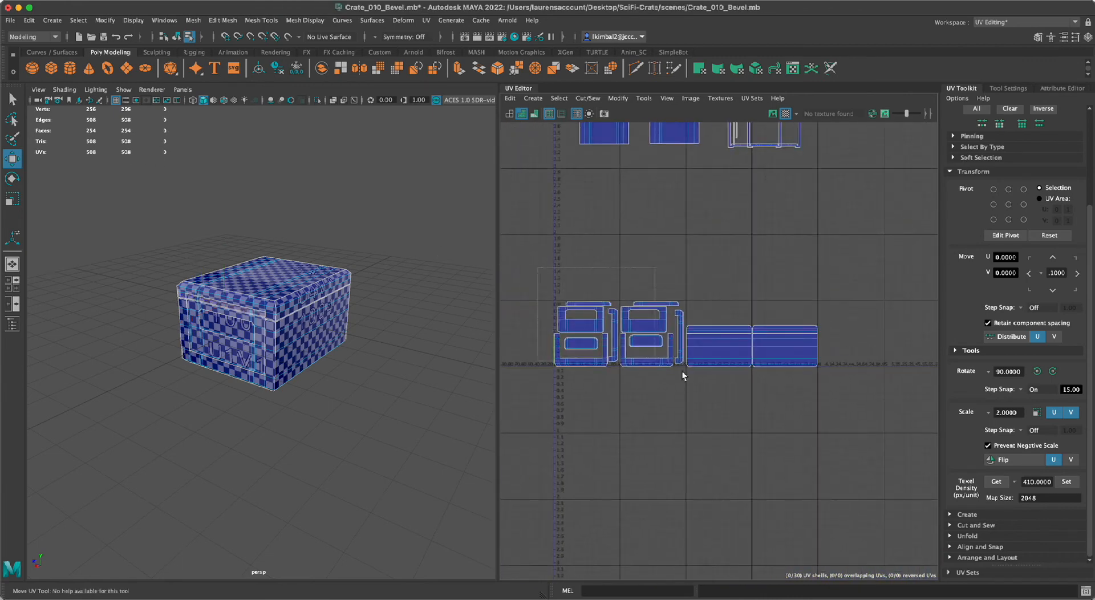
{"action": "left_click_drag", "start_coordinate": [684, 374], "coordinate": [827, 381]}
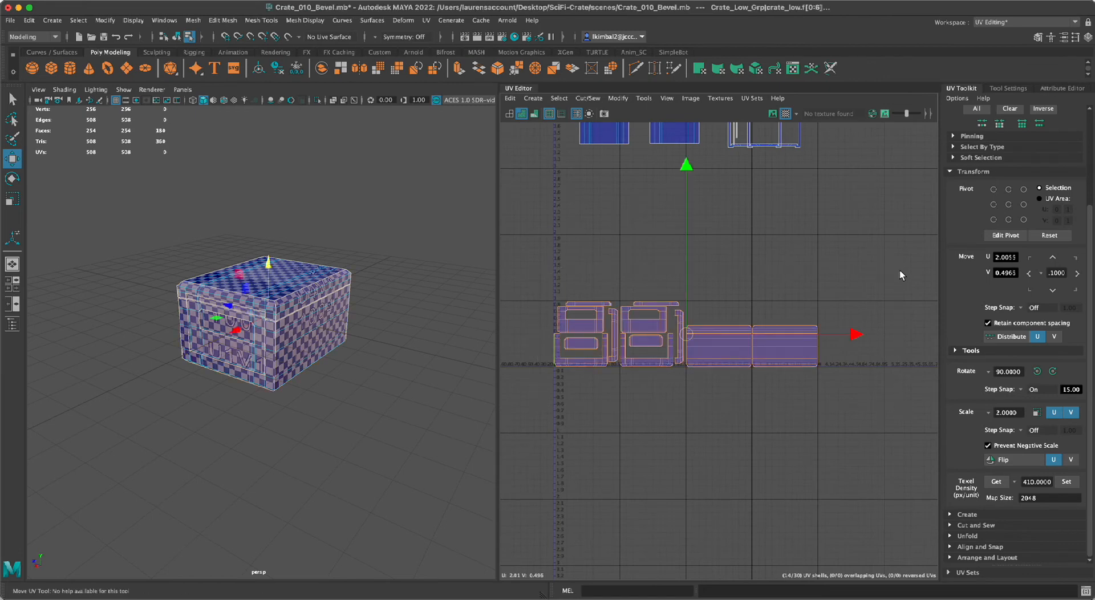
{"action": "left_click", "coordinate": [1021, 306]}
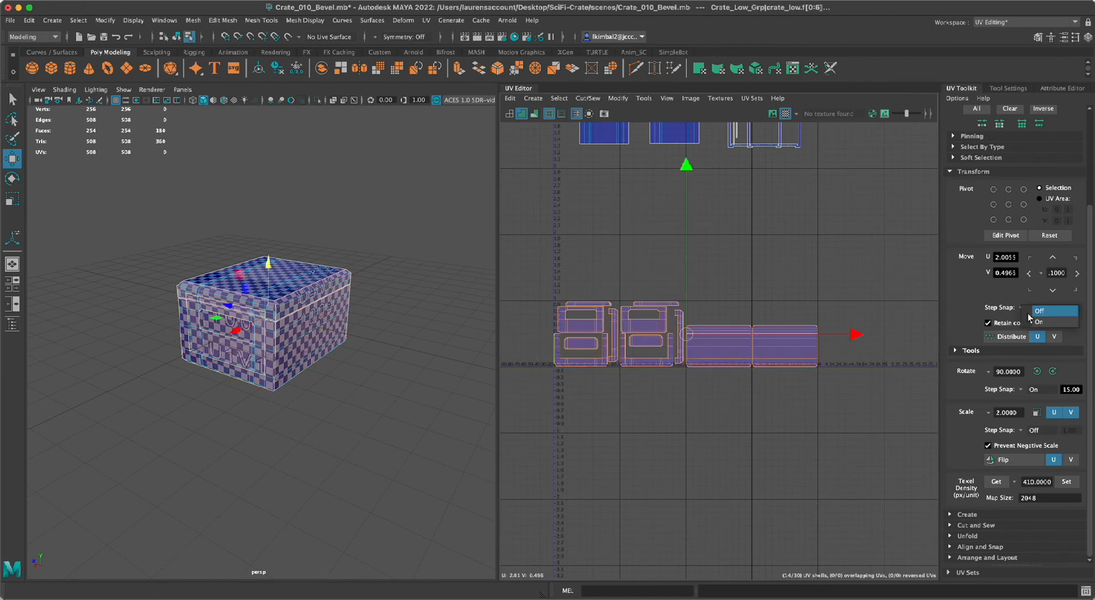
{"action": "left_click", "coordinate": [1032, 322]}
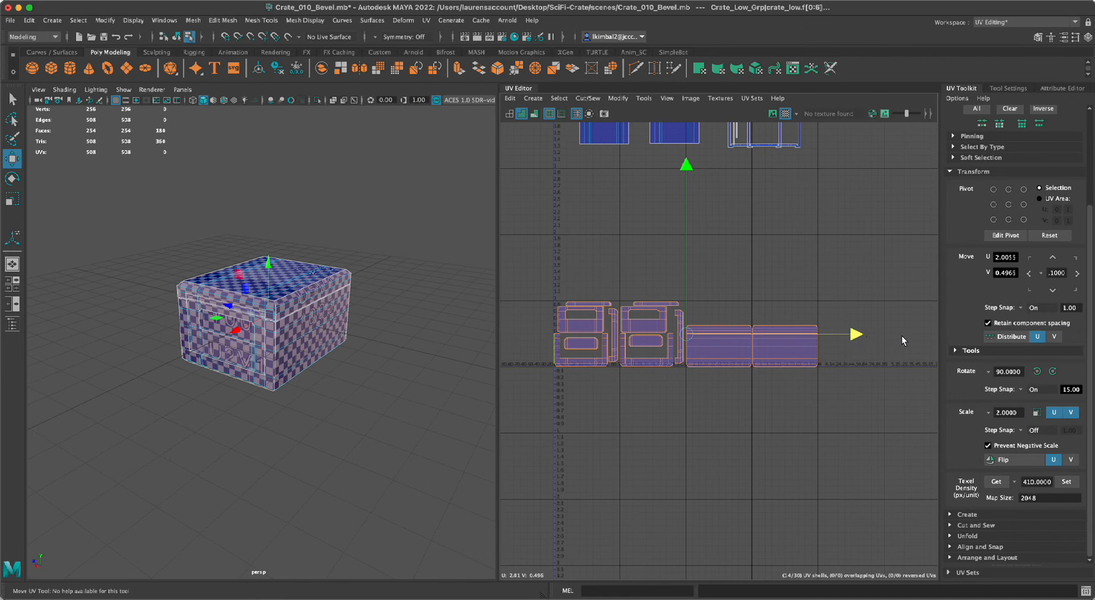
{"action": "left_click_drag", "start_coordinate": [902, 336], "coordinate": [922, 337]}
{"action": "left_click", "coordinate": [843, 423]}
- Bring the crate's large top and bottom panel shells down three tiles beside the filled tiles, at about U 0.29, V 0.84
{"action": "middle_click_drag", "start_coordinate": [695, 211], "coordinate": [731, 305], "text": "alt"}
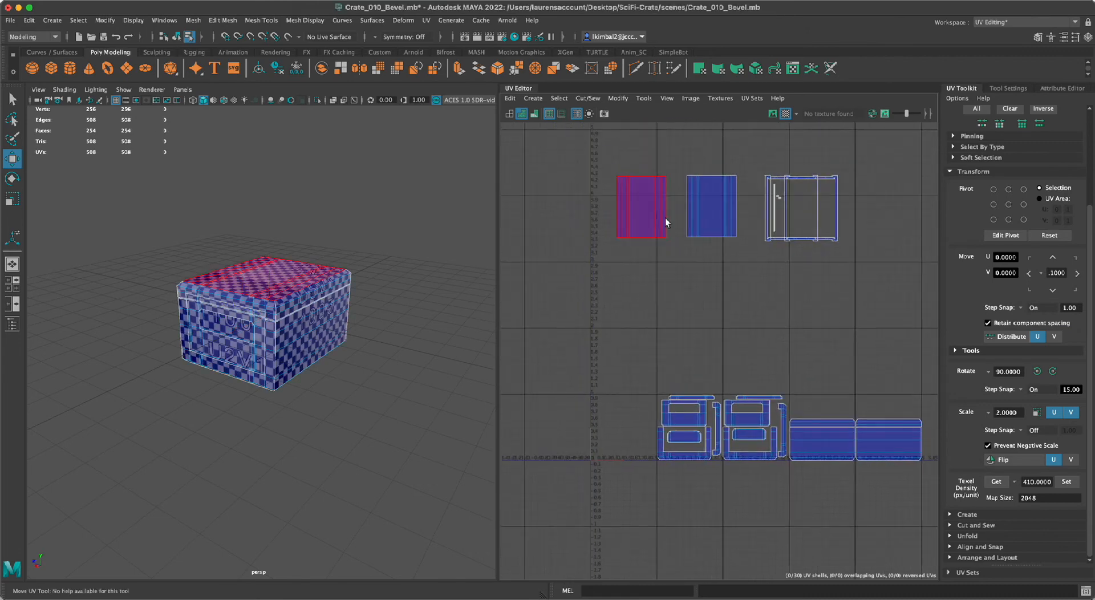
{"action": "left_click_drag", "start_coordinate": [737, 263], "coordinate": [644, 430]}
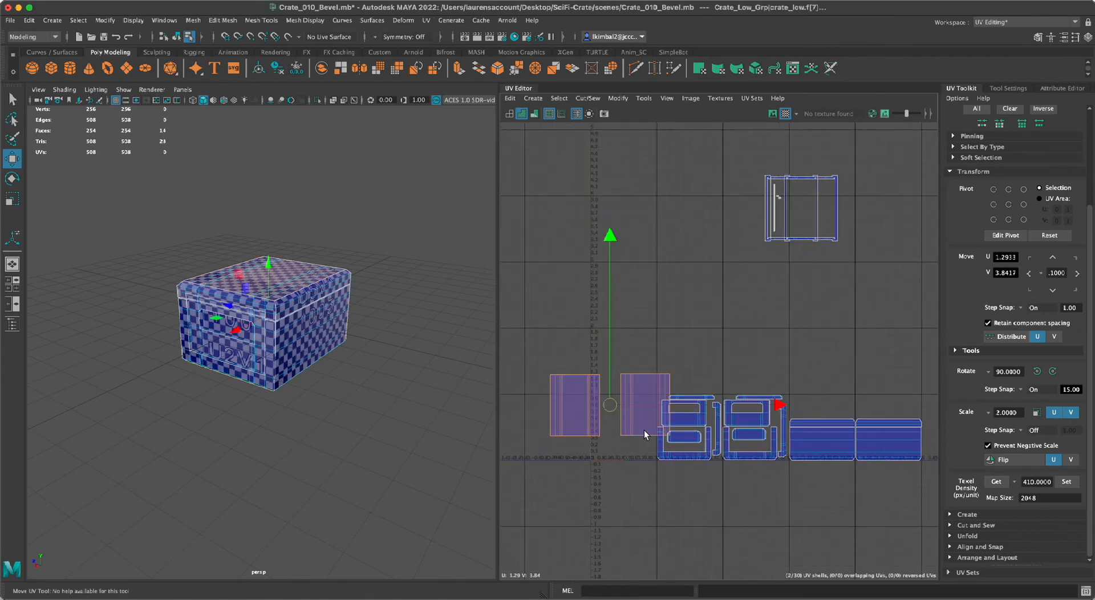
{"action": "right_click_drag", "start_coordinate": [642, 341], "coordinate": [781, 439], "text": "alt"}
{"action": "middle_click_drag", "start_coordinate": [756, 399], "coordinate": [806, 261], "text": "alt"}
{"action": "right_click_drag", "start_coordinate": [751, 259], "coordinate": [836, 450], "text": "alt"}
{"action": "middle_click_drag", "start_coordinate": [793, 279], "coordinate": [870, 243], "text": "alt"}
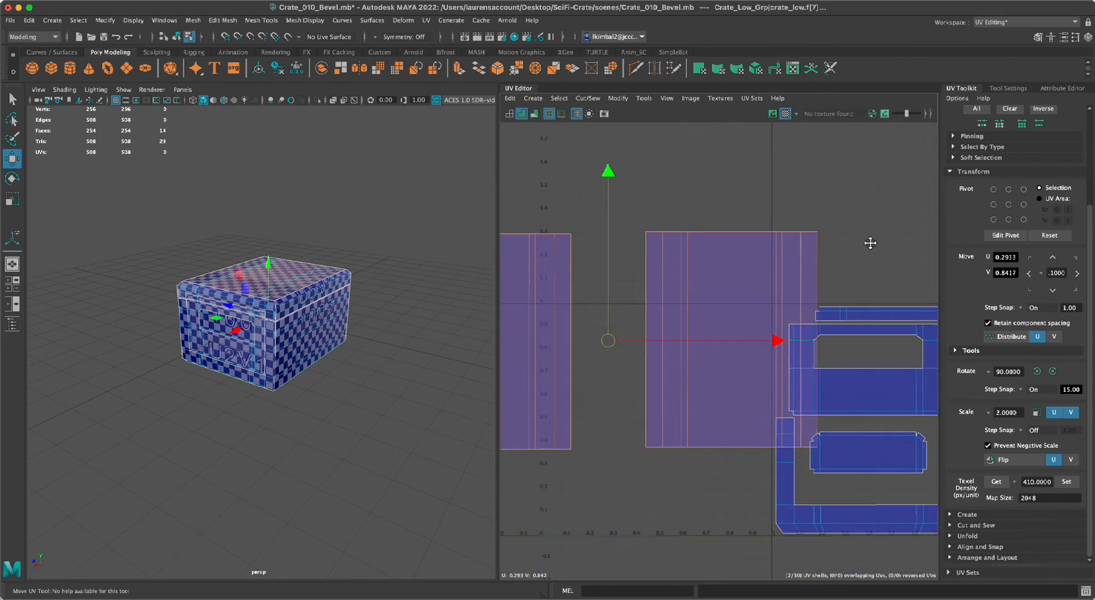
{"action": "scroll", "coordinate": [870, 243], "scroll_direction": "down", "scroll_amount": 3}
- Check the two large panel shells and the space they need beside the filled tiles in the overall tile layout
{"action": "left_click", "coordinate": [616, 272]}
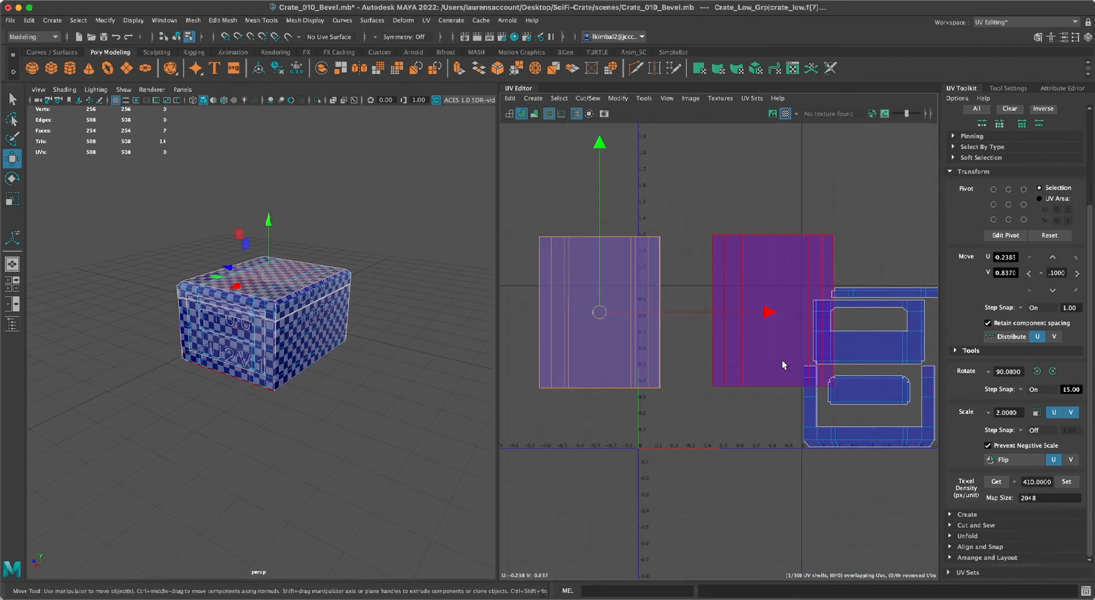
{"action": "right_click_drag", "start_coordinate": [897, 493], "coordinate": [736, 474], "text": "alt"}
{"action": "middle_click_drag", "start_coordinate": [736, 474], "coordinate": [627, 468], "text": "alt"}
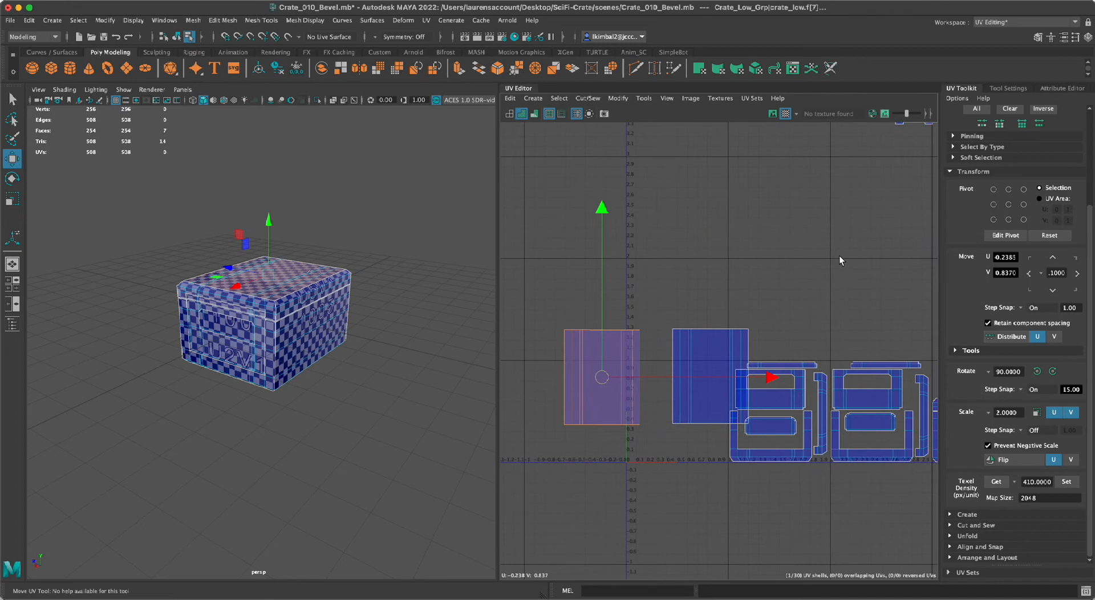
{"action": "middle_click_drag", "start_coordinate": [834, 240], "coordinate": [702, 112], "text": "alt"}
{"action": "right_click_drag", "start_coordinate": [728, 272], "coordinate": [660, 293], "text": "alt"}
{"action": "middle_click_drag", "start_coordinate": [660, 293], "coordinate": [647, 376], "text": "alt"}
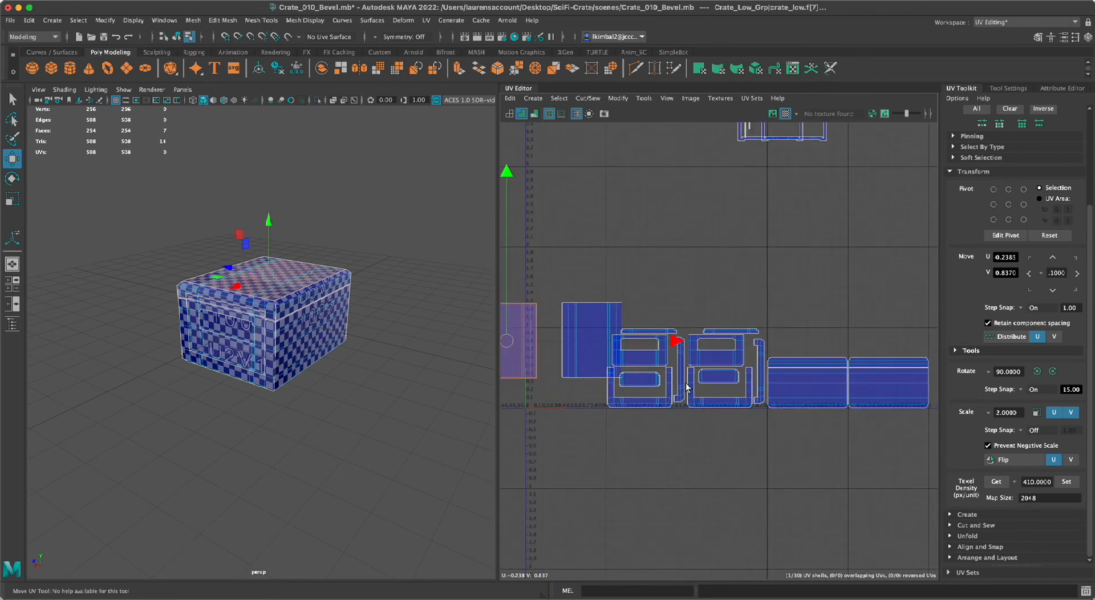
{"action": "right_click_drag", "start_coordinate": [687, 386], "coordinate": [649, 381], "text": "alt"}
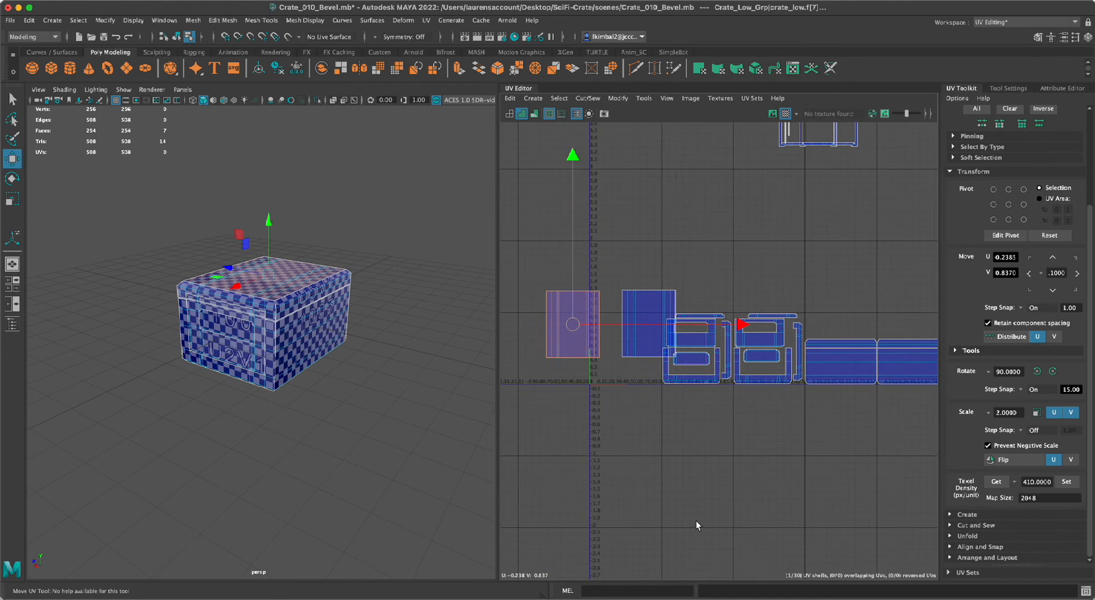
{"action": "middle_click_drag", "start_coordinate": [699, 517], "coordinate": [686, 520], "text": "alt"}
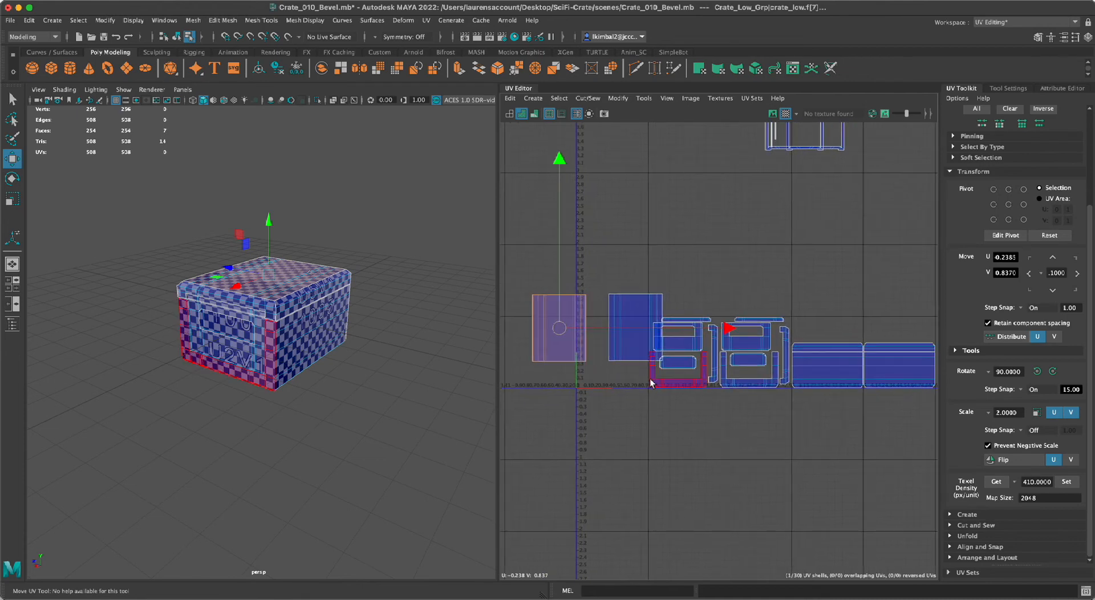
{"action": "left_click", "coordinate": [632, 446]}
{"action": "right_click_drag", "start_coordinate": [873, 485], "coordinate": [818, 474], "text": "alt"}
{"action": "middle_click_drag", "start_coordinate": [818, 475], "coordinate": [763, 475], "text": "alt"}
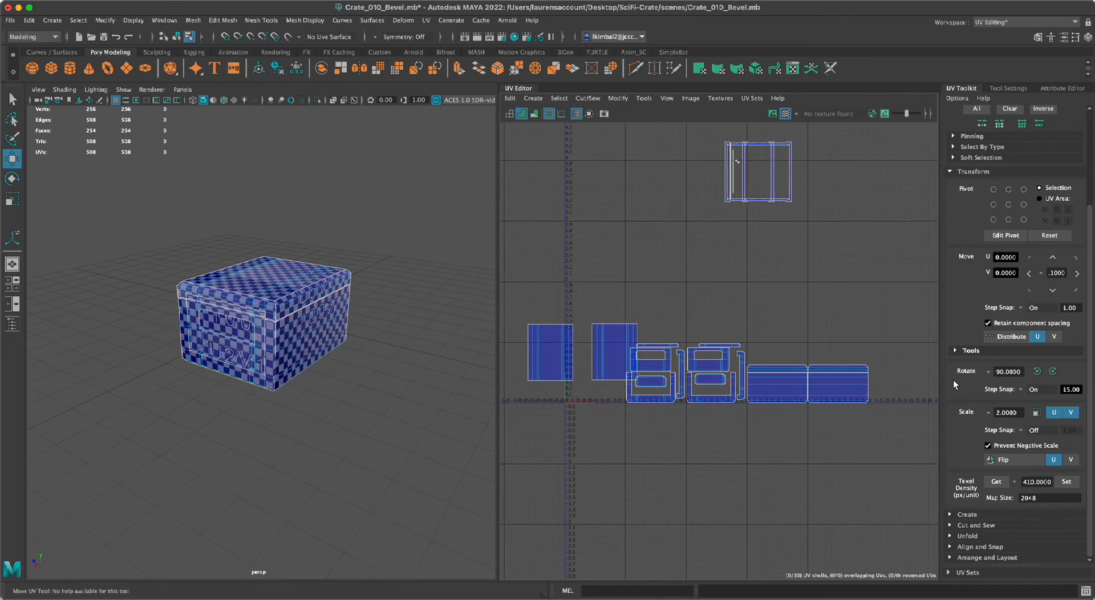
{"action": "scroll", "coordinate": [897, 455], "scroll_direction": "up", "scroll_amount": 1}
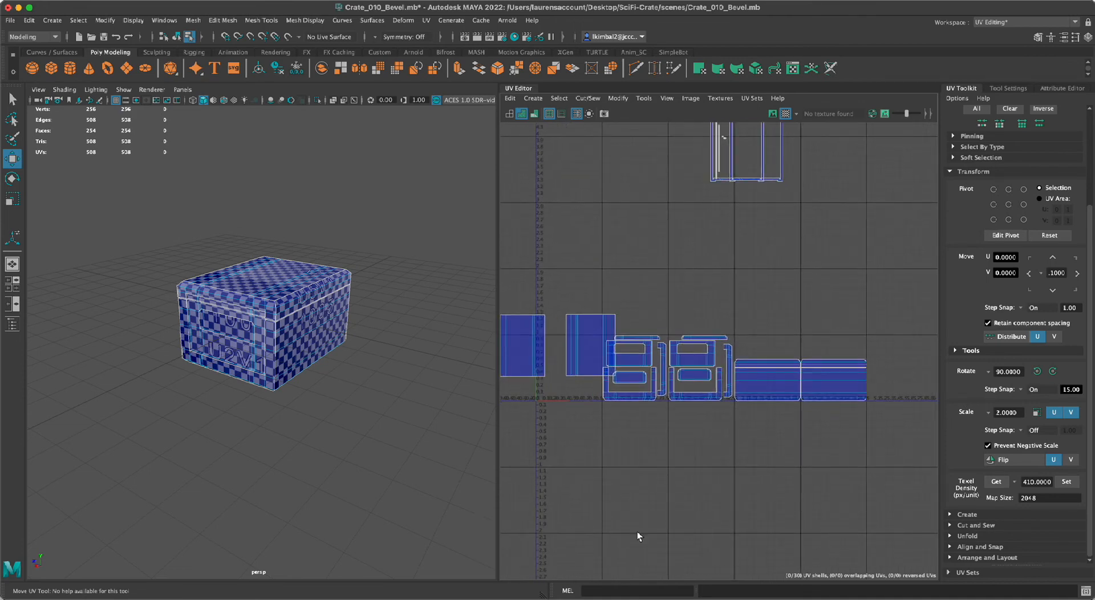
{"action": "middle_click_drag", "start_coordinate": [612, 446], "coordinate": [626, 402], "text": "alt"}
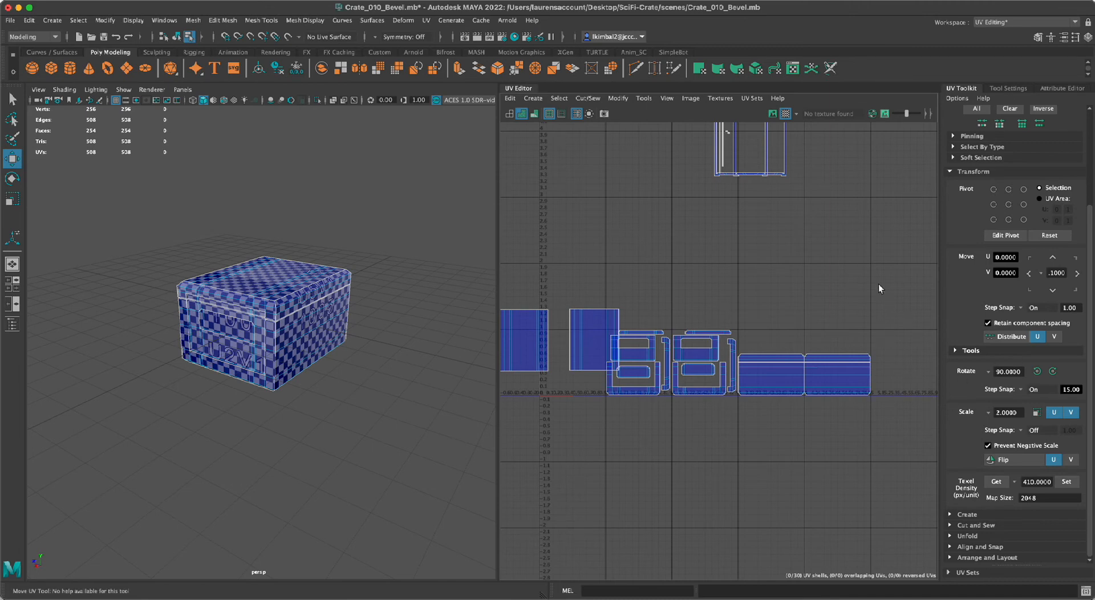
- Select the shells of the four filled tiles without the large panel shell and shift them one more whole tile along U
{"action": "left_click_drag", "start_coordinate": [618, 435], "coordinate": [604, 436]}
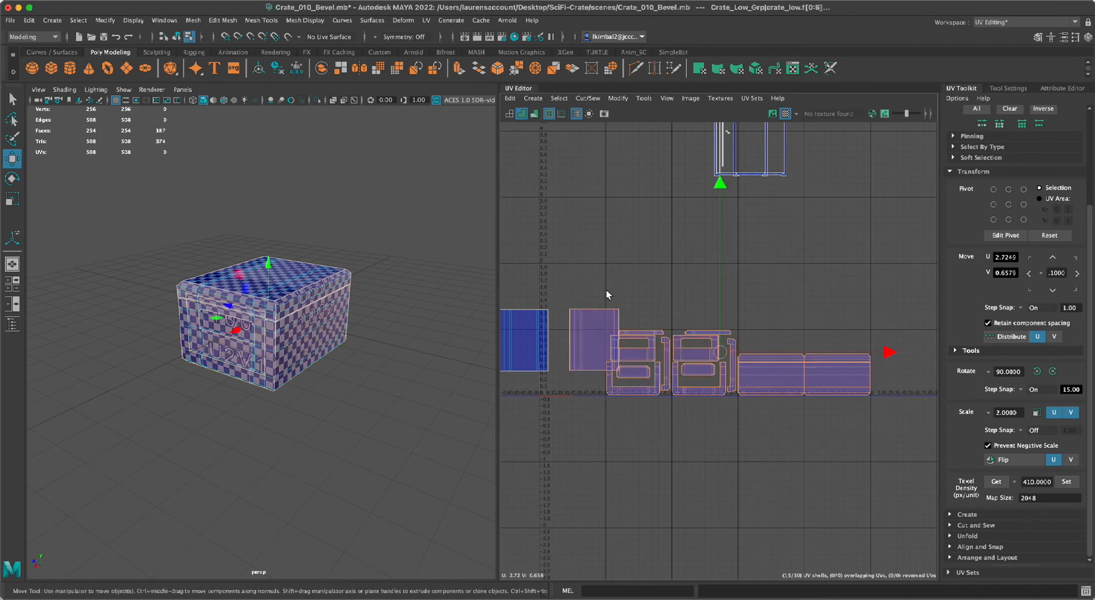
{"action": "left_click", "coordinate": [586, 340], "text": "ctrl"}
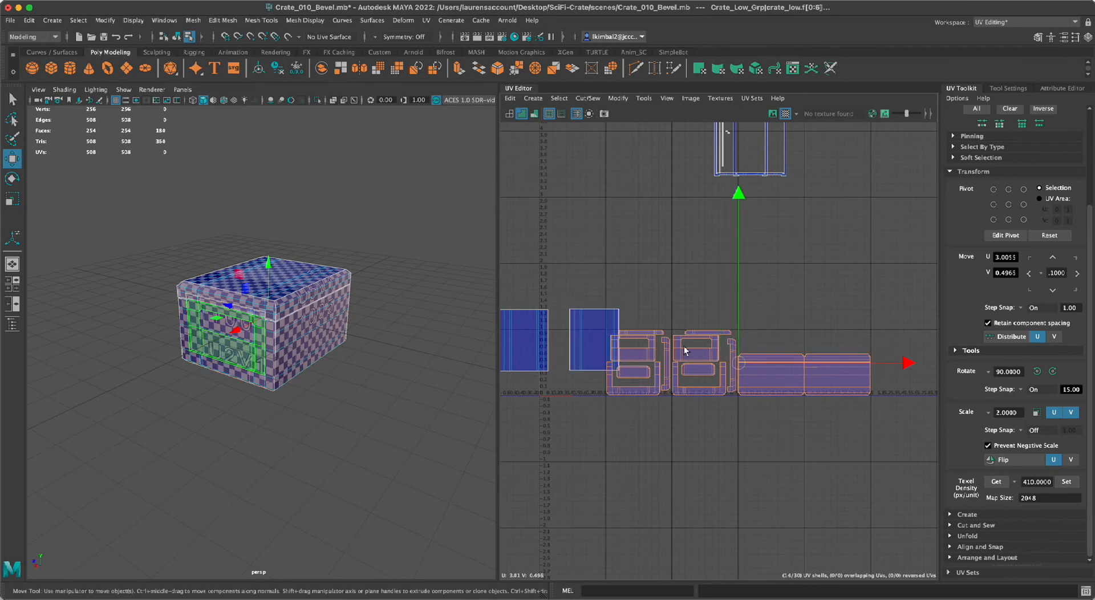
{"action": "left_click_drag", "start_coordinate": [742, 362], "coordinate": [813, 362]}
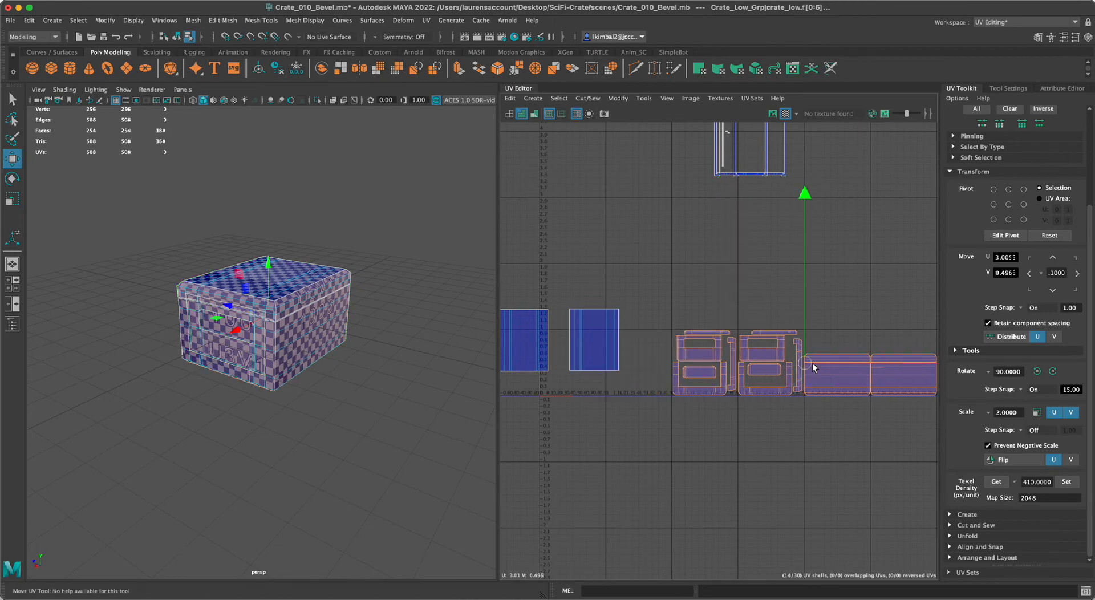
{"action": "left_click", "coordinate": [679, 293]}
- Shift the crate's bottom panel shell one tile along U and one tile up in V, to about U 1.83, V 1.85
{"action": "middle_click_drag", "start_coordinate": [664, 293], "coordinate": [702, 287], "text": "alt"}
{"action": "left_click", "coordinate": [624, 336]}
{"action": "left_click_drag", "start_coordinate": [651, 314], "coordinate": [684, 279]}
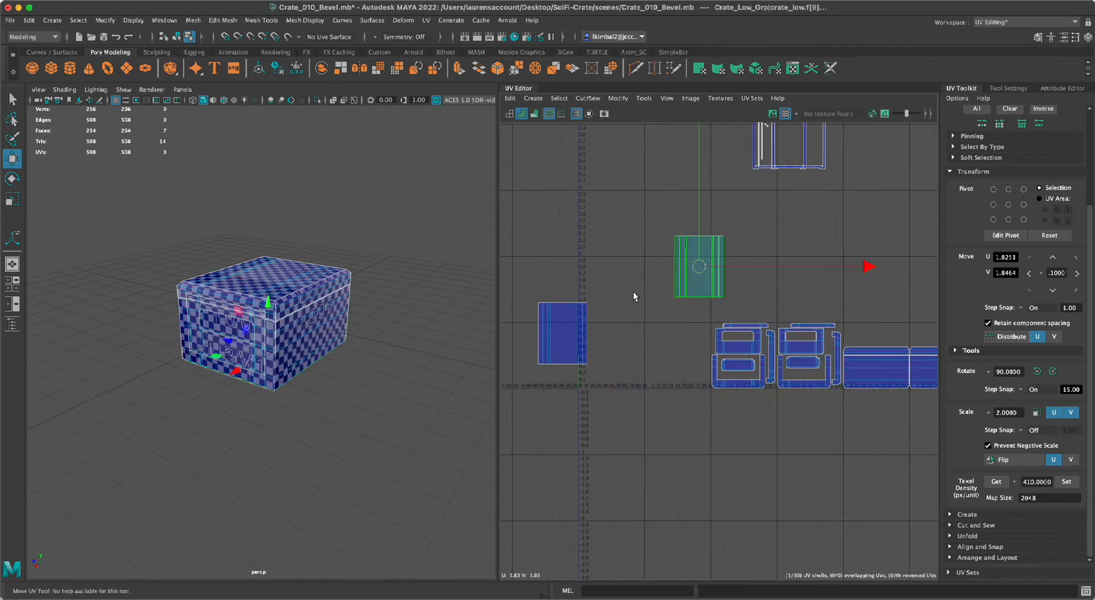
- Turn the move Step Snap off and place the crate's top panel shell in the middle of the emptied first tile
{"action": "left_click", "coordinate": [570, 325]}
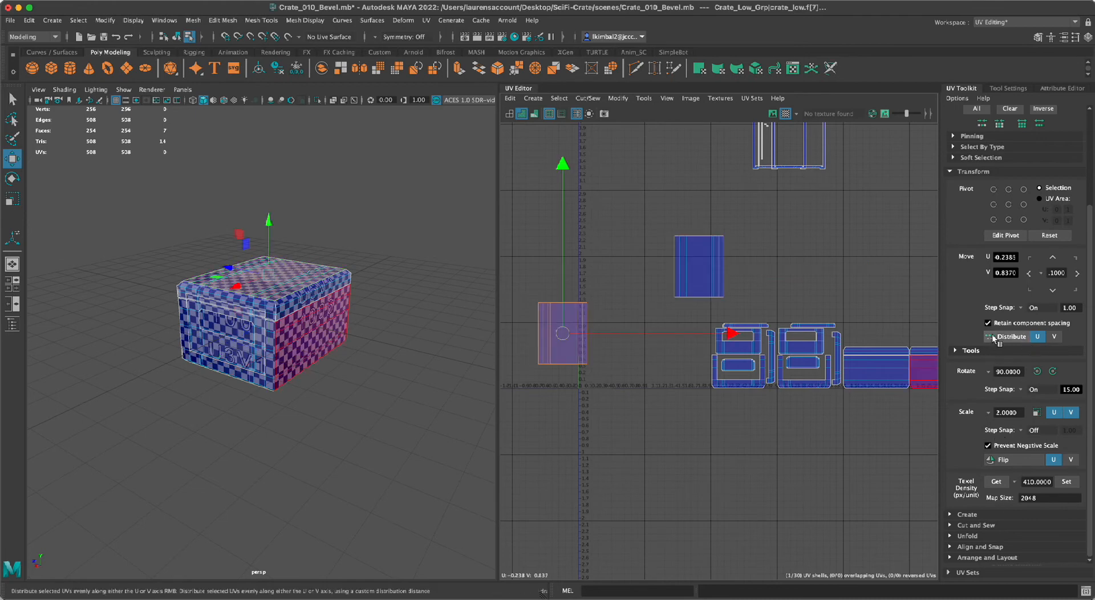
{"action": "left_click", "coordinate": [1021, 308]}
{"action": "left_click", "coordinate": [1035, 323]}
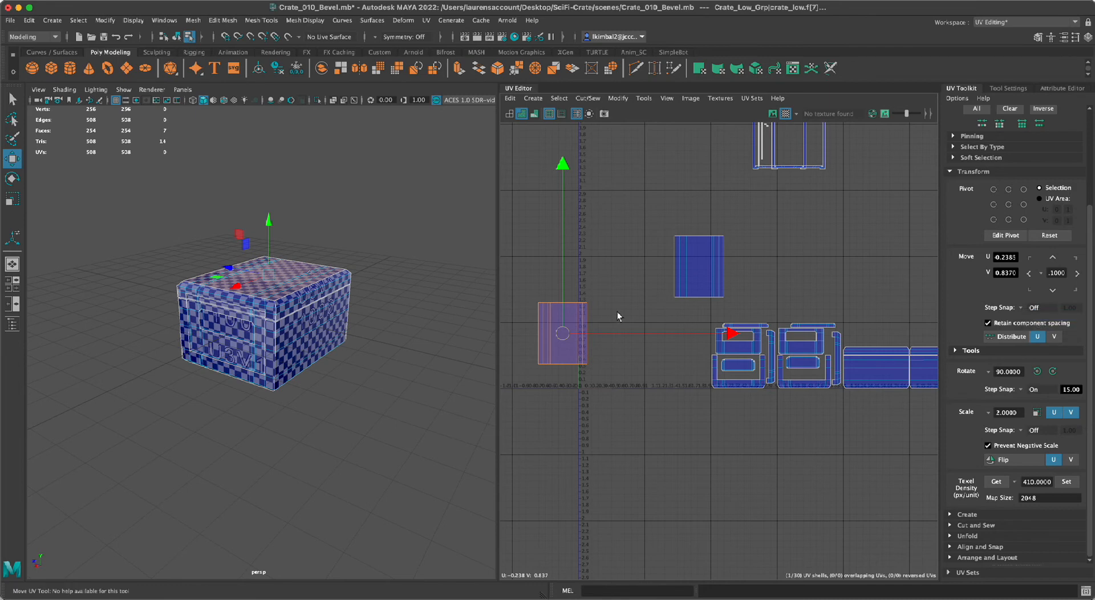
{"action": "left_click", "coordinate": [607, 319]}
{"action": "left_click", "coordinate": [567, 334]}
{"action": "left_click_drag", "start_coordinate": [566, 334], "coordinate": [614, 356]}
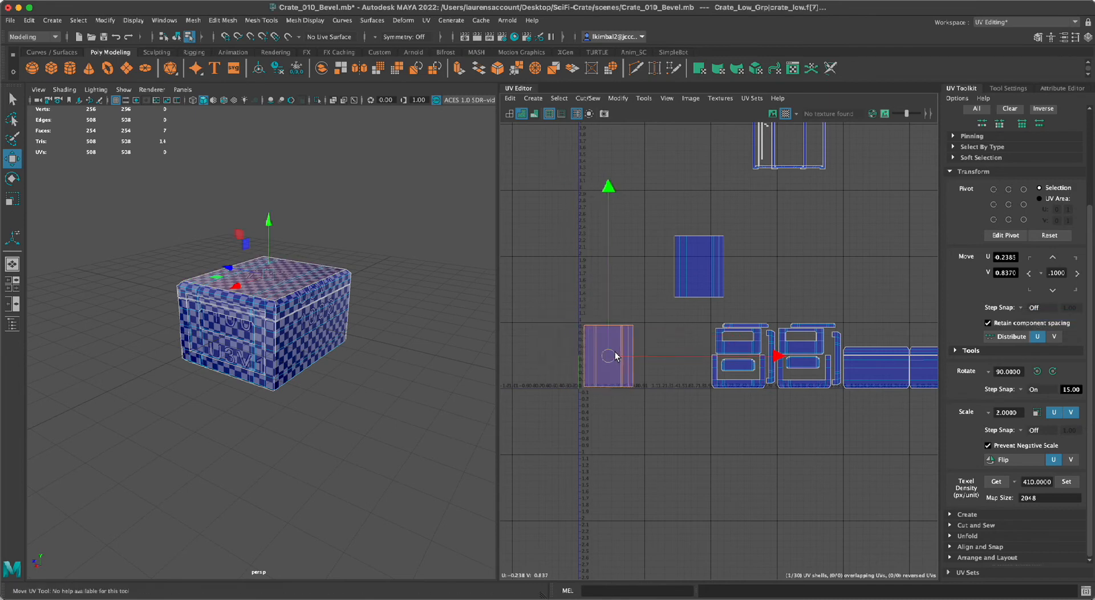
{"action": "right_click_drag", "start_coordinate": [614, 352], "coordinate": [914, 491], "text": "alt"}
{"action": "middle_click_drag", "start_coordinate": [678, 411], "coordinate": [694, 402], "text": "alt"}
{"action": "right_click_drag", "start_coordinate": [623, 401], "coordinate": [650, 413], "text": "alt"}
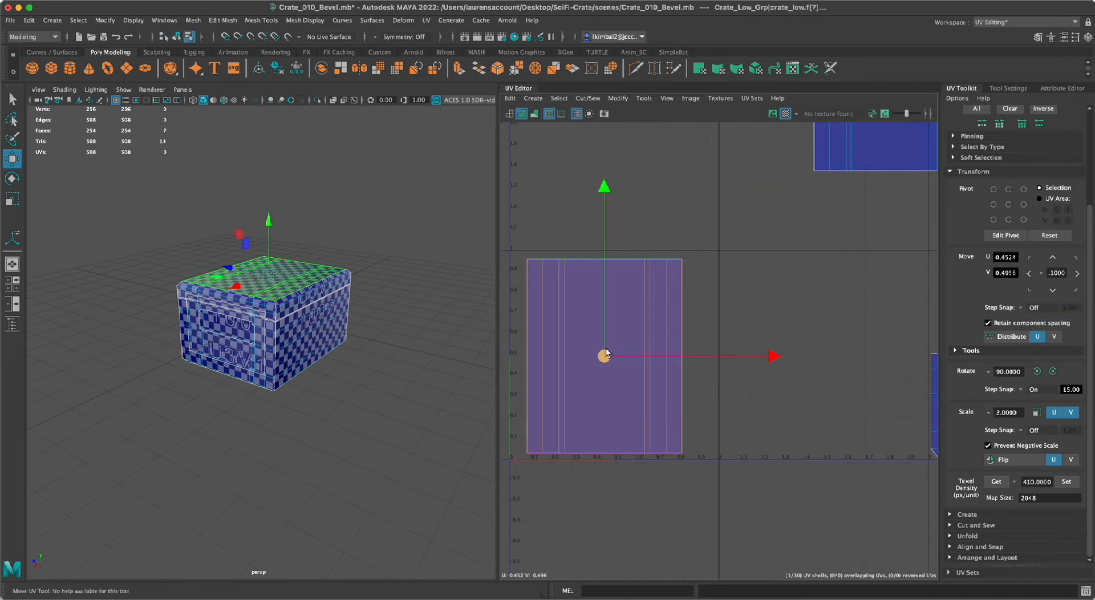
{"action": "left_click_drag", "start_coordinate": [605, 352], "coordinate": [616, 350]}
- Move the crate's bottom panel shell over the second tile's column, at about U 1.61, V 1.87
{"action": "middle_click_drag", "start_coordinate": [616, 349], "coordinate": [685, 419], "text": "alt"}
{"action": "right_click_drag", "start_coordinate": [685, 420], "coordinate": [659, 445], "text": "alt"}
{"action": "middle_click_drag", "start_coordinate": [787, 338], "coordinate": [765, 350], "text": "alt"}
{"action": "left_click", "coordinate": [853, 255]}
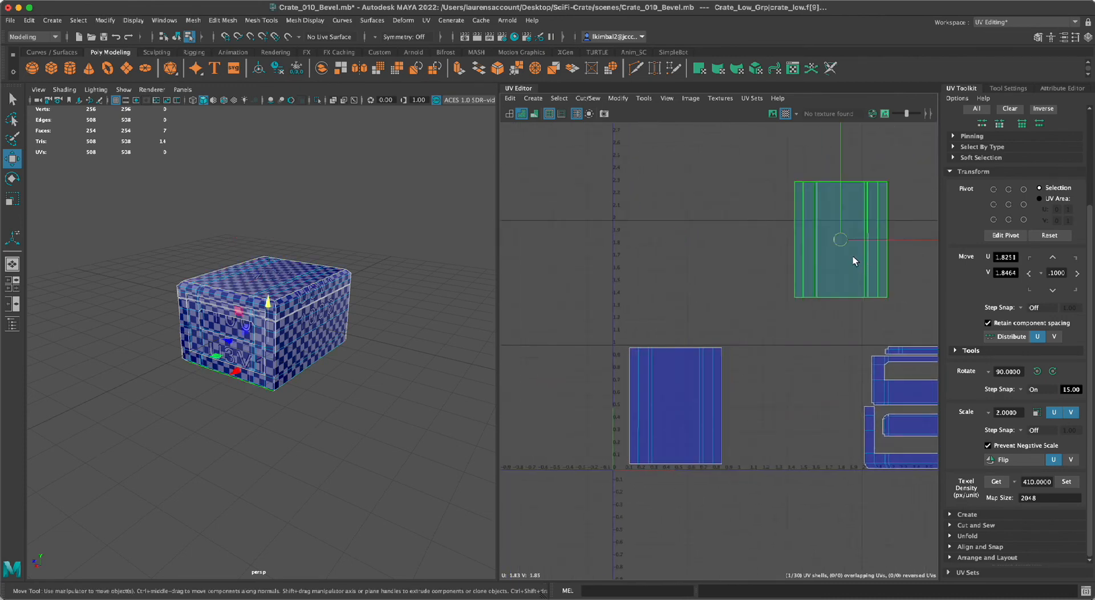
{"action": "left_click_drag", "start_coordinate": [841, 238], "coordinate": [815, 235]}
- Select the shells of the four filled tiles, turn move Step Snap on at 1.00 and shift them one tile back along U
{"action": "right_click_drag", "start_coordinate": [828, 372], "coordinate": [672, 367], "text": "alt"}
{"action": "middle_click_drag", "start_coordinate": [672, 367], "coordinate": [584, 368], "text": "alt"}
{"action": "right_click_drag", "start_coordinate": [584, 369], "coordinate": [584, 442], "text": "alt"}
{"action": "middle_click_drag", "start_coordinate": [754, 390], "coordinate": [690, 385], "text": "alt"}
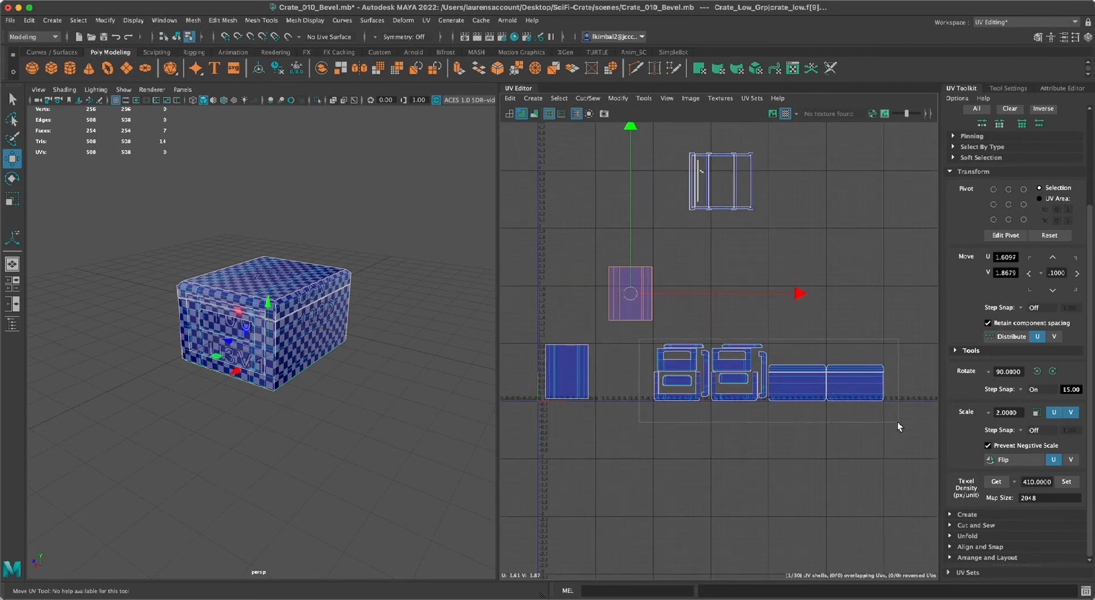
{"action": "left_click_drag", "start_coordinate": [898, 422], "coordinate": [897, 422]}
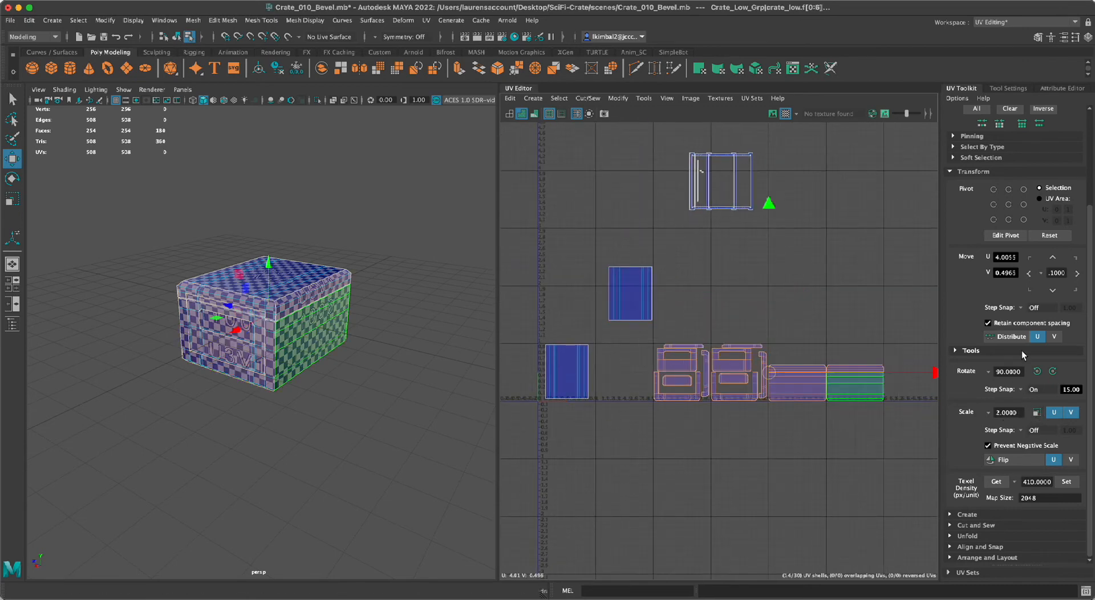
{"action": "left_click", "coordinate": [1016, 308]}
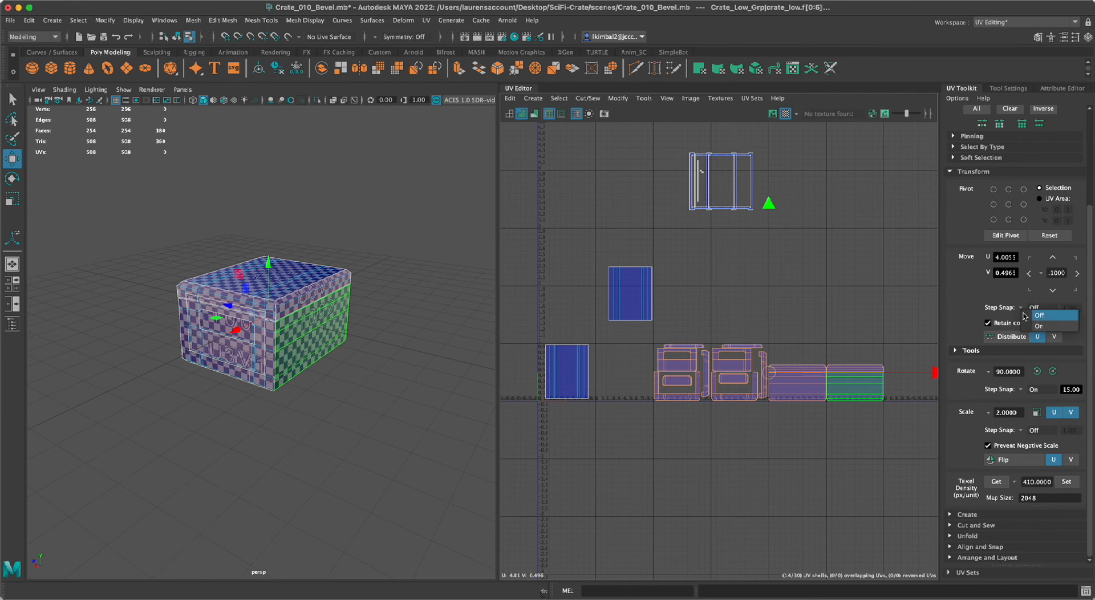
{"action": "left_click", "coordinate": [1032, 327]}
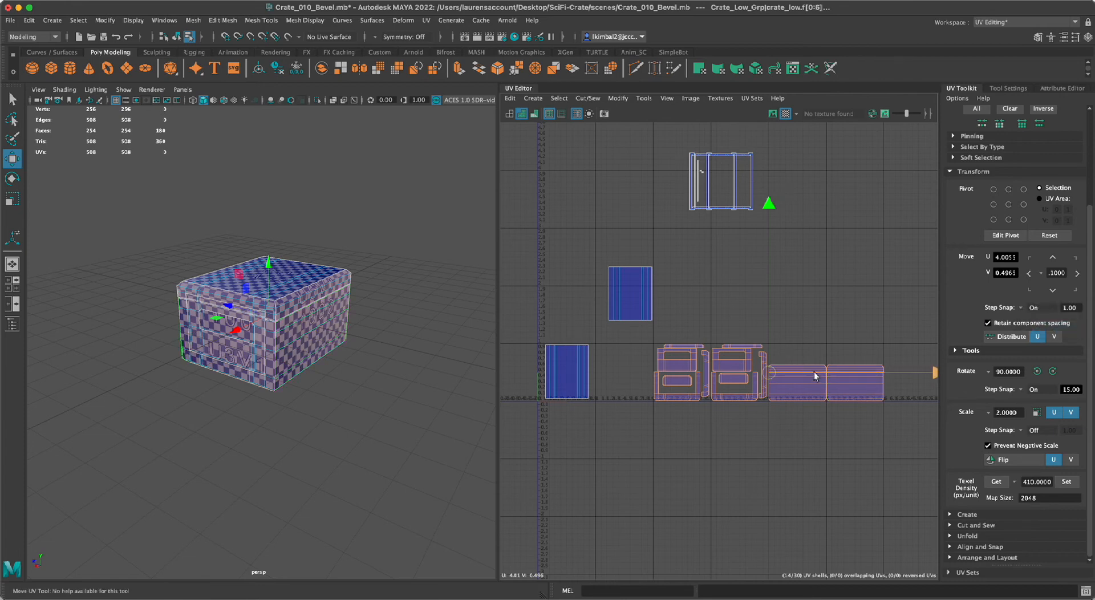
{"action": "left_click_drag", "start_coordinate": [814, 376], "coordinate": [757, 374]}
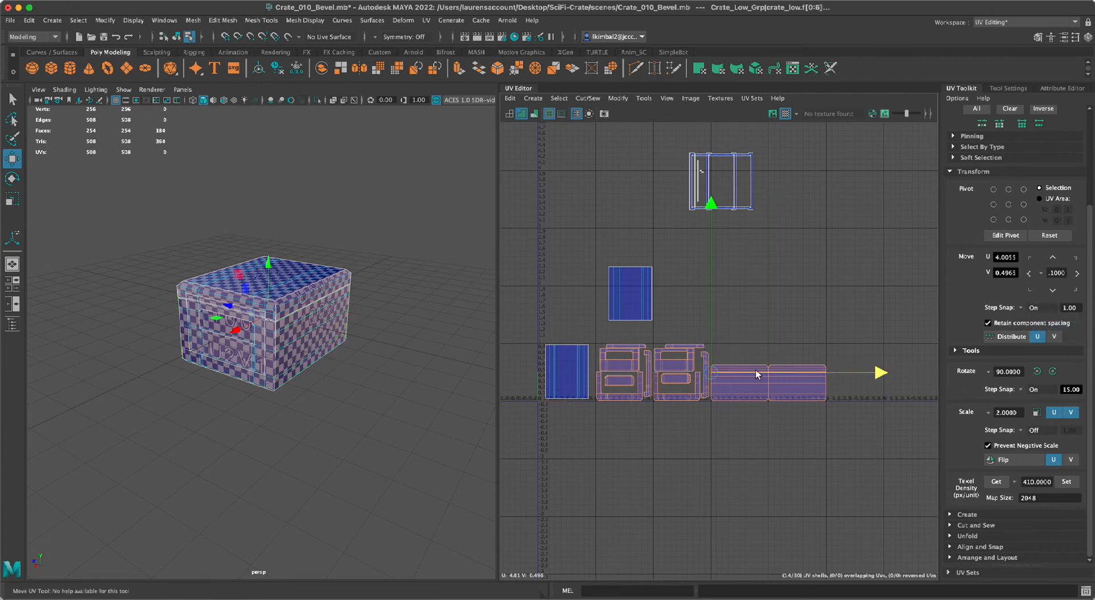
- Turn move Step Snap off and centre the crate's bottom panel shell in the sixth tile, at about U 5.51, V 0.50
{"action": "left_click", "coordinate": [1019, 308]}
{"action": "left_click", "coordinate": [1031, 316]}
{"action": "left_click", "coordinate": [632, 295]}
{"action": "left_click_drag", "start_coordinate": [632, 295], "coordinate": [857, 371]}
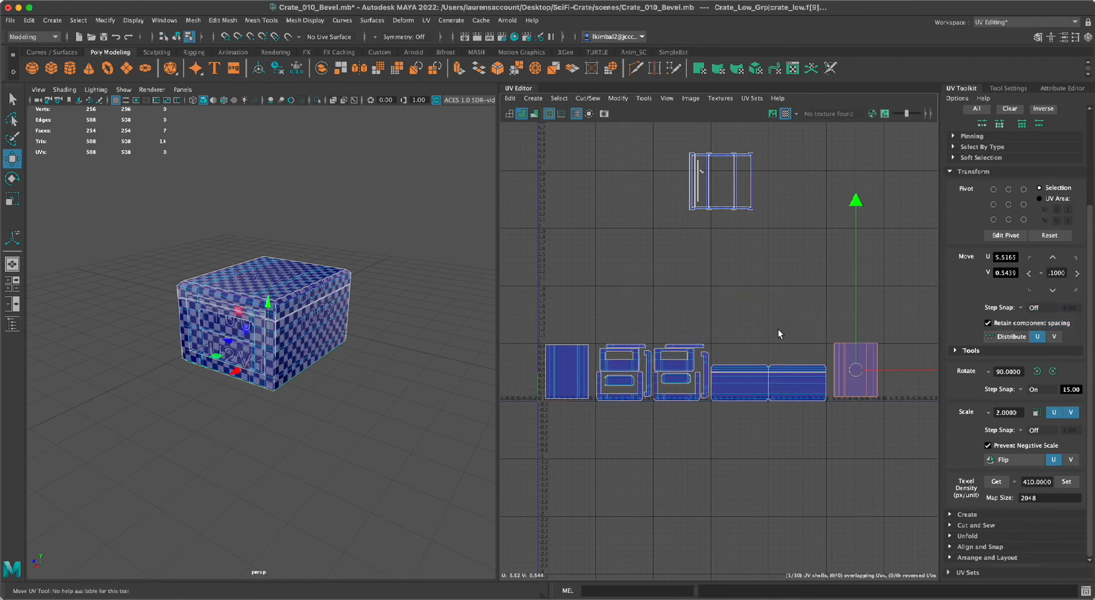
{"action": "key", "text": "f"}
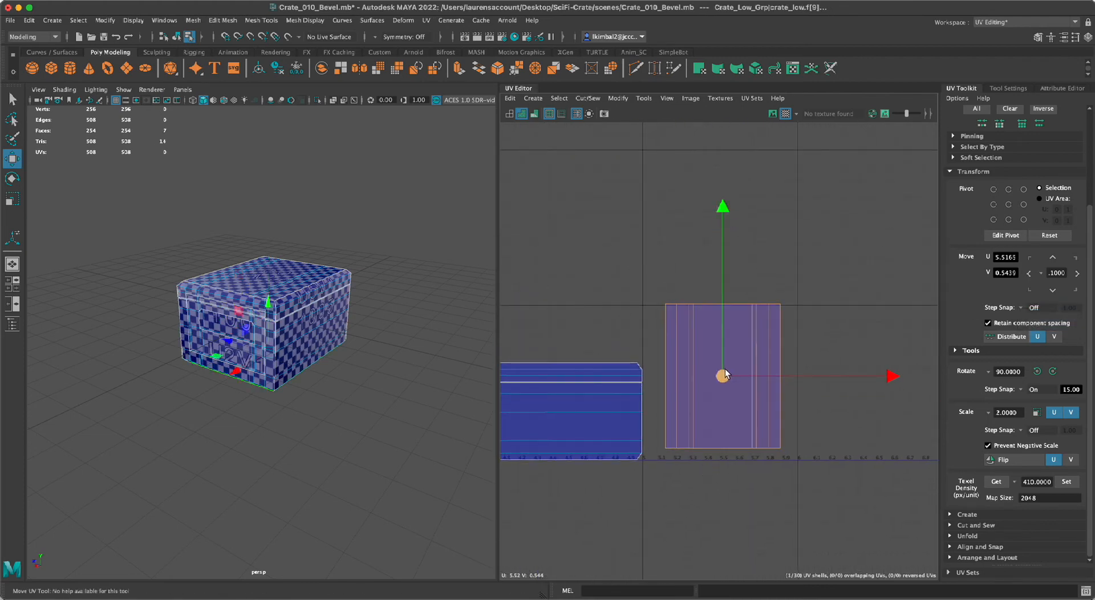
{"action": "left_click_drag", "start_coordinate": [726, 373], "coordinate": [724, 380]}
{"action": "right_click_drag", "start_coordinate": [760, 457], "coordinate": [631, 369], "text": "alt"}
{"action": "middle_click_drag", "start_coordinate": [631, 369], "coordinate": [862, 340], "text": "alt"}
{"action": "right_click_drag", "start_coordinate": [565, 333], "coordinate": [527, 322], "text": "alt"}
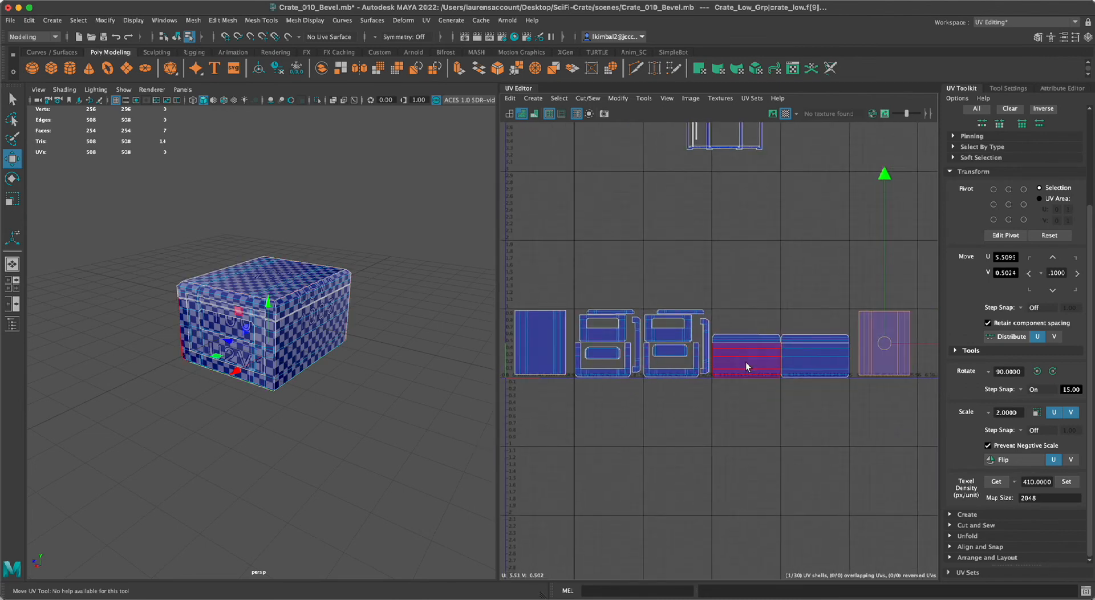
{"action": "left_click", "coordinate": [878, 471]}
- Examine the row of filled UV tiles and the remaining overlapping frame and strip shells above it
{"action": "right_click_drag", "start_coordinate": [837, 435], "coordinate": [727, 440], "text": "alt"}
{"action": "middle_click_drag", "start_coordinate": [727, 440], "coordinate": [680, 426], "text": "alt"}
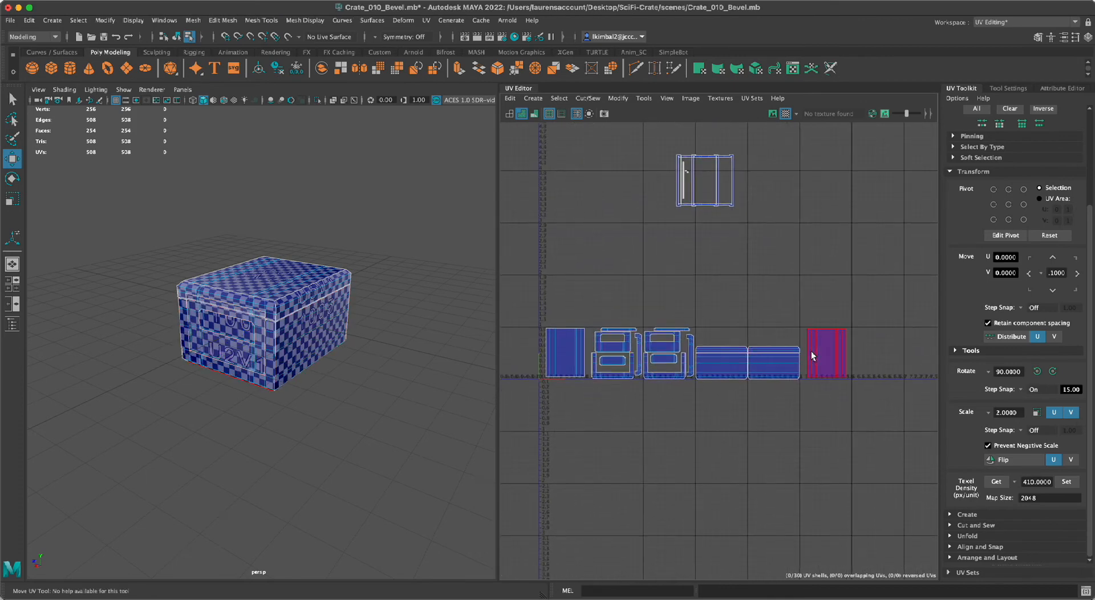
{"action": "middle_click_drag", "start_coordinate": [746, 470], "coordinate": [639, 383], "text": "alt"}
{"action": "right_click_drag", "start_coordinate": [639, 384], "coordinate": [824, 397], "text": "alt"}
{"action": "middle_click_drag", "start_coordinate": [824, 397], "coordinate": [830, 539], "text": "alt"}
{"action": "right_click_drag", "start_coordinate": [682, 516], "coordinate": [741, 519], "text": "alt"}
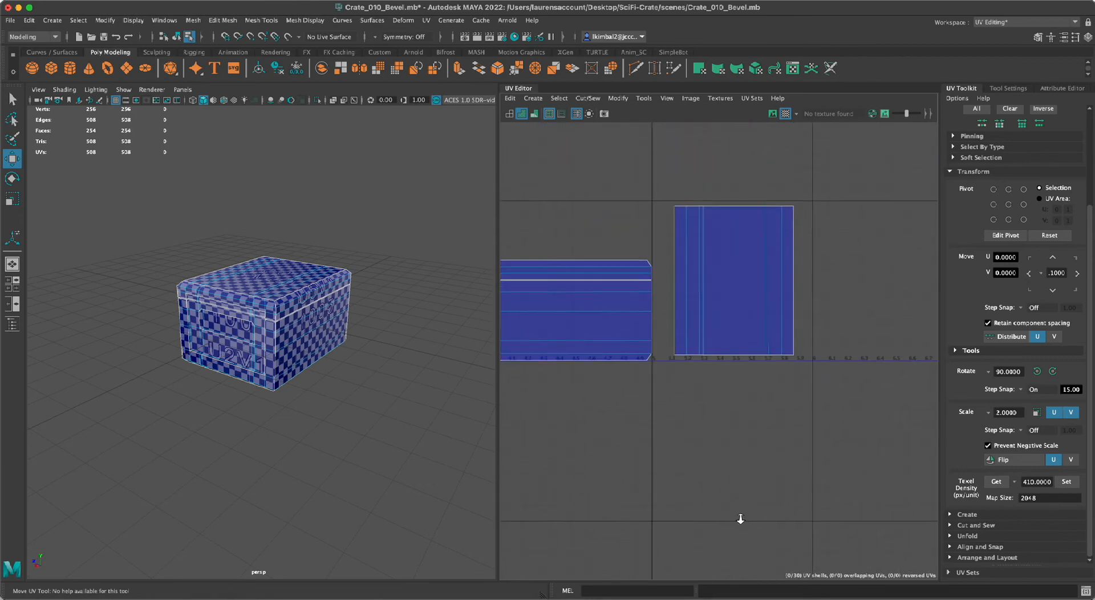
{"action": "right_click_drag", "start_coordinate": [713, 454], "coordinate": [515, 382], "text": "alt"}
{"action": "middle_click_drag", "start_coordinate": [618, 449], "coordinate": [696, 474], "text": "alt"}
{"action": "right_click_drag", "start_coordinate": [697, 474], "coordinate": [623, 467], "text": "alt"}
{"action": "middle_click_drag", "start_coordinate": [623, 466], "coordinate": [637, 541], "text": "alt"}
{"action": "right_click_drag", "start_coordinate": [733, 439], "coordinate": [643, 409], "text": "alt"}
{"action": "middle_click_drag", "start_coordinate": [643, 408], "coordinate": [669, 450], "text": "alt"}
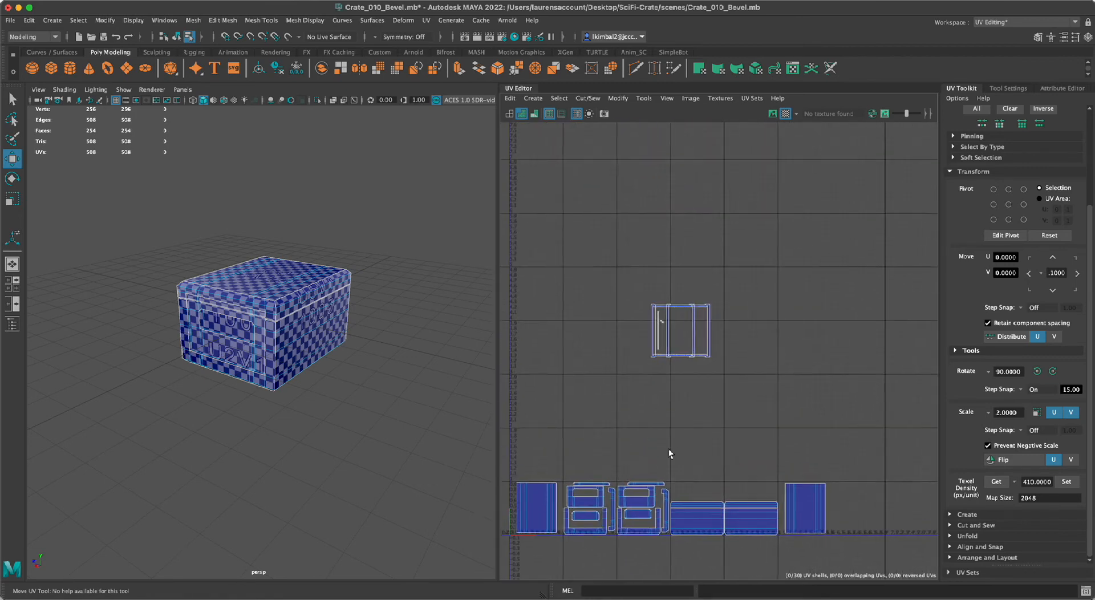
{"action": "right_click_drag", "start_coordinate": [579, 369], "coordinate": [653, 496], "text": "alt"}
{"action": "middle_click_drag", "start_coordinate": [653, 496], "coordinate": [590, 412], "text": "alt"}
{"action": "right_click_drag", "start_coordinate": [591, 413], "coordinate": [704, 489], "text": "alt"}
{"action": "middle_click_drag", "start_coordinate": [847, 275], "coordinate": [720, 394], "text": "alt"}
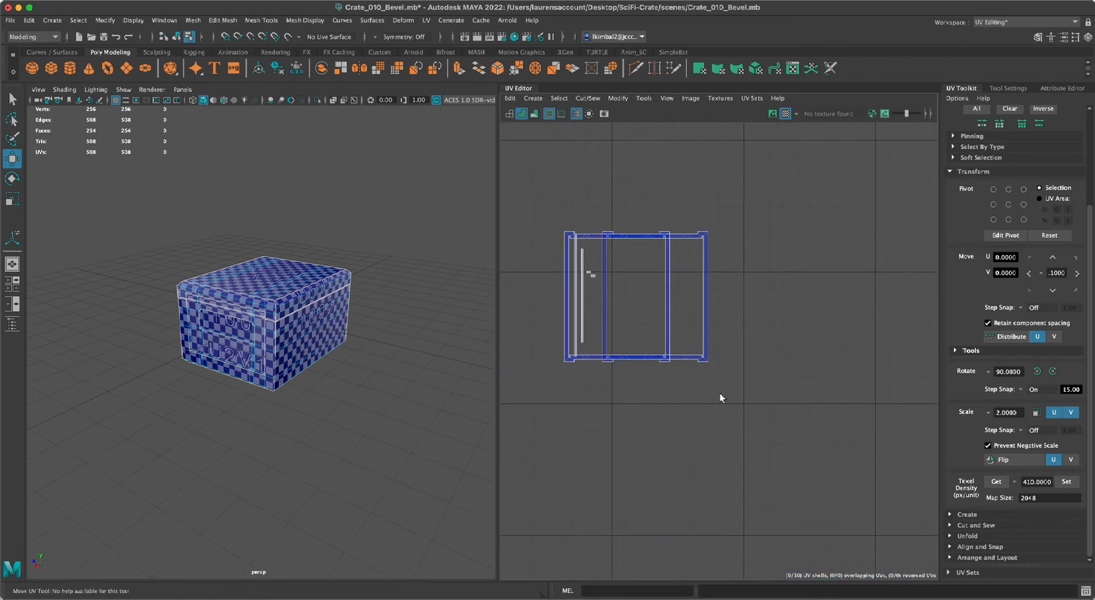
{"action": "right_click_drag", "start_coordinate": [763, 523], "coordinate": [618, 349], "text": "alt"}
{"action": "middle_click_drag", "start_coordinate": [618, 349], "coordinate": [652, 342], "text": "alt"}
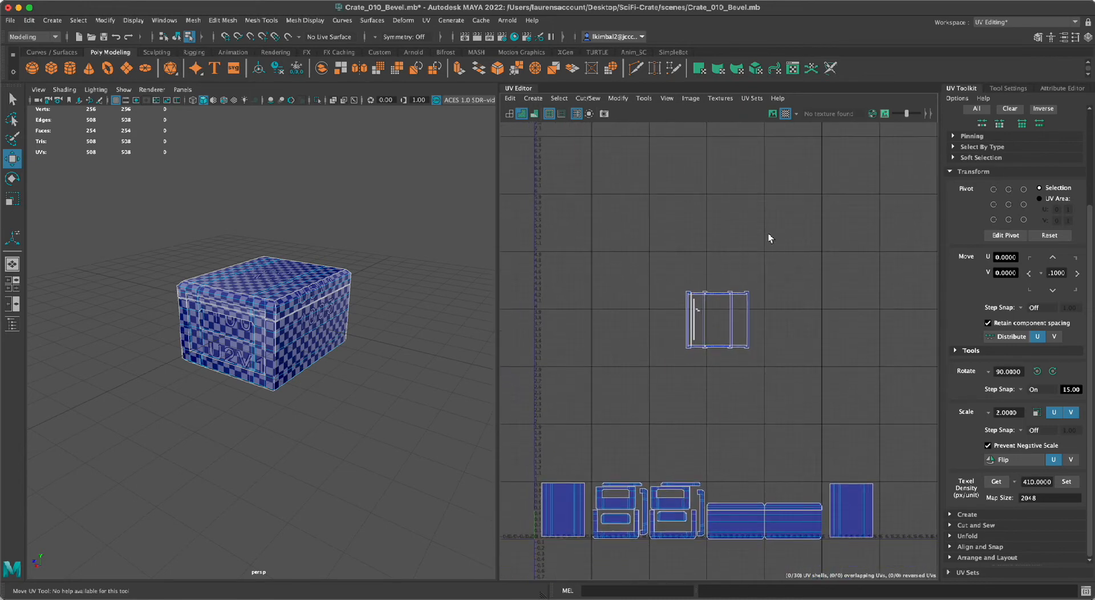
- Move one of the two overlapping rectangular frame shells above the other, to about U 3.36, V 4.87
{"action": "right_click_drag", "start_coordinate": [769, 234], "coordinate": [920, 519], "text": "alt"}
{"action": "middle_click_drag", "start_coordinate": [878, 336], "coordinate": [944, 218], "text": "alt"}
{"action": "right_click_drag", "start_coordinate": [943, 218], "coordinate": [884, 308], "text": "alt"}
{"action": "left_click", "coordinate": [604, 344]}
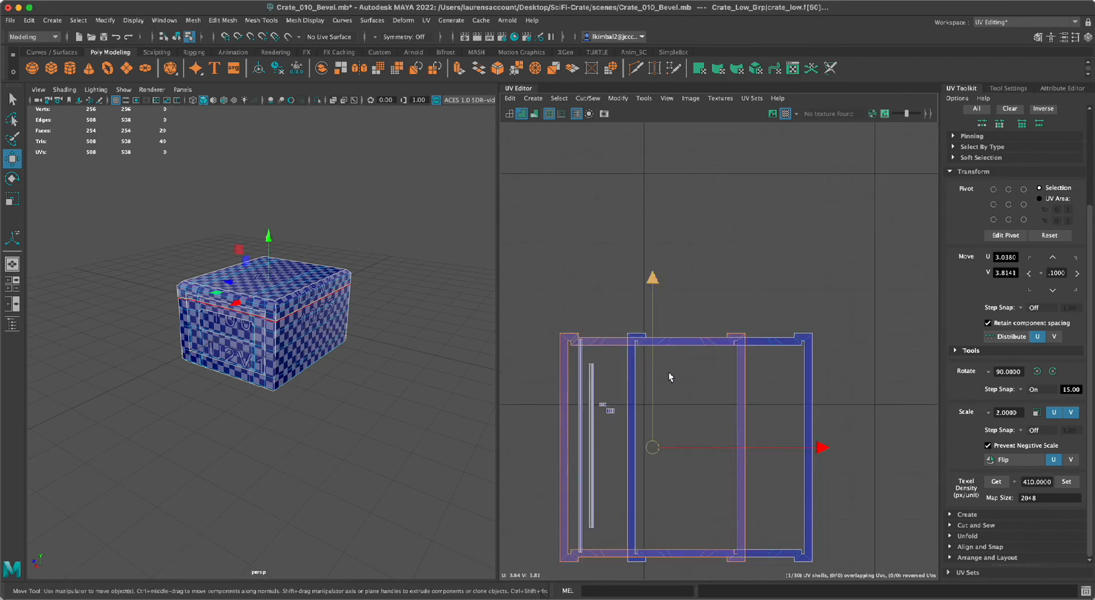
{"action": "left_click_drag", "start_coordinate": [656, 450], "coordinate": [731, 207]}
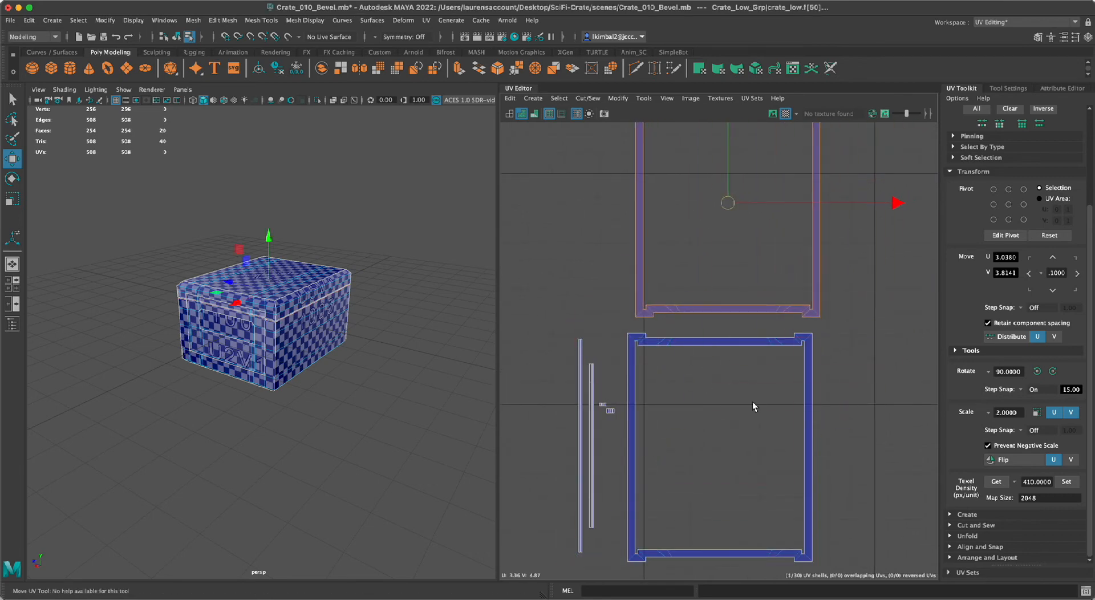
{"action": "middle_click_drag", "start_coordinate": [749, 440], "coordinate": [711, 588], "text": "alt"}
{"action": "right_click_drag", "start_coordinate": [723, 454], "coordinate": [752, 529], "text": "alt"}
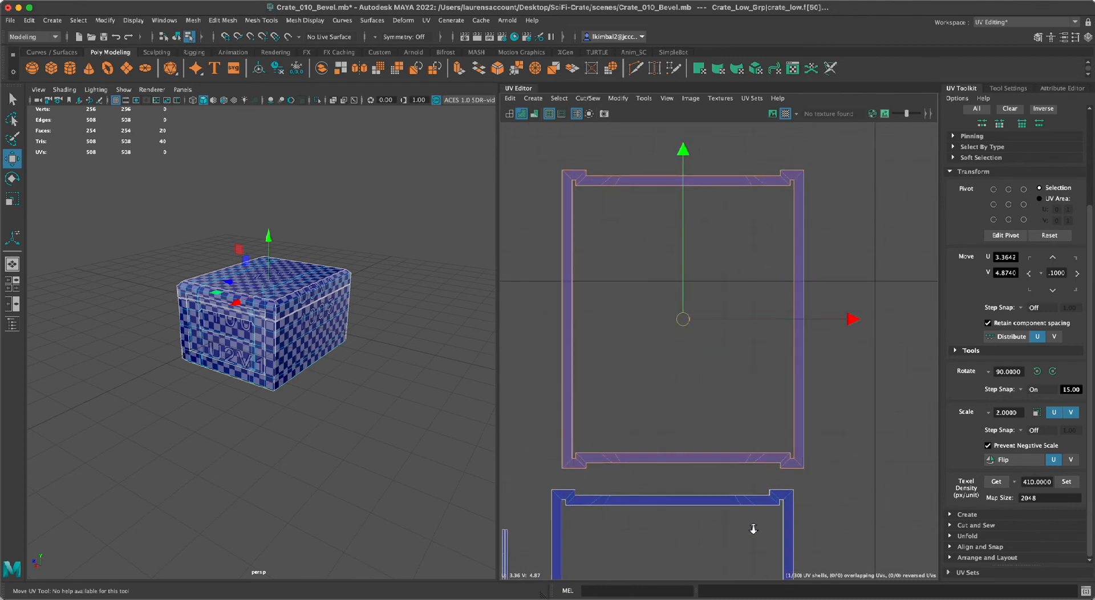
{"action": "left_click", "coordinate": [888, 474]}
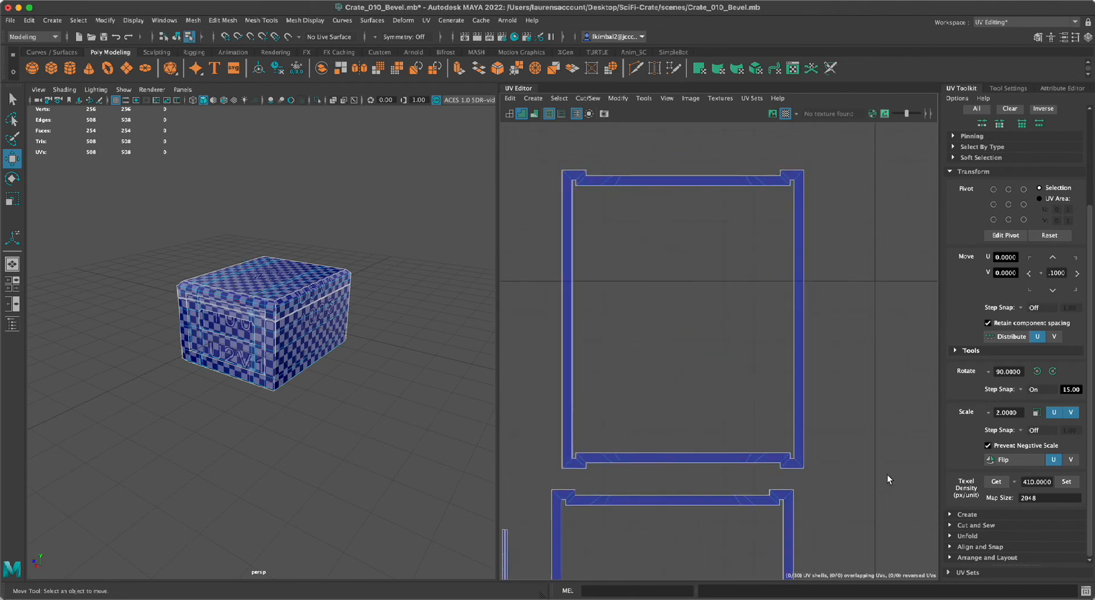
- Cut the upper frame shell along the edges at two diagonally opposite corners, splitting it into two L-shaped halves
{"action": "left_click", "coordinate": [748, 454]}
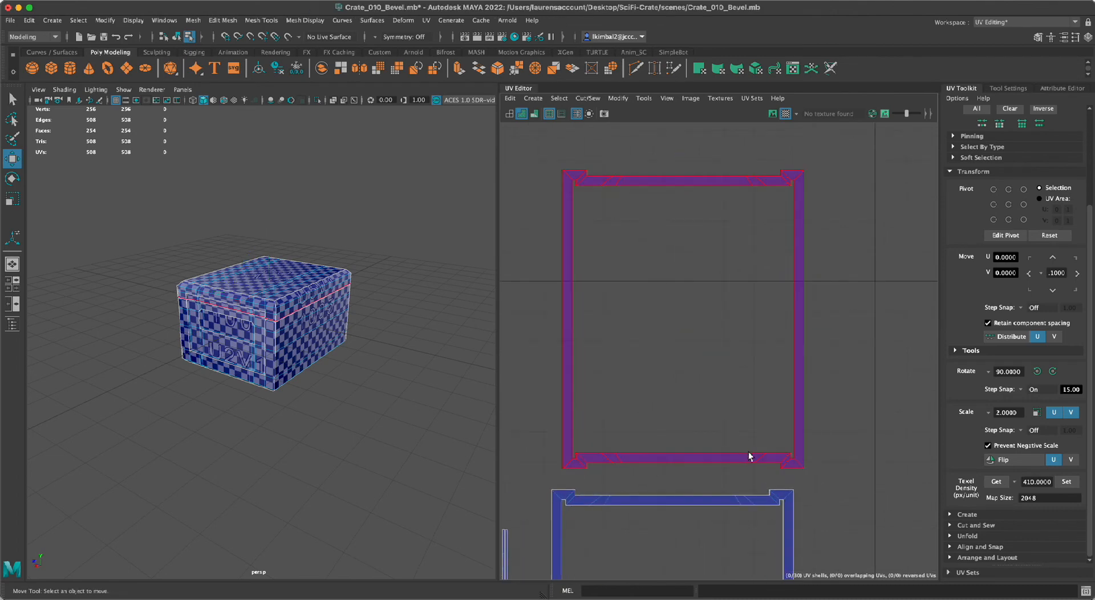
{"action": "right_click_drag", "start_coordinate": [768, 446], "coordinate": [768, 402]}
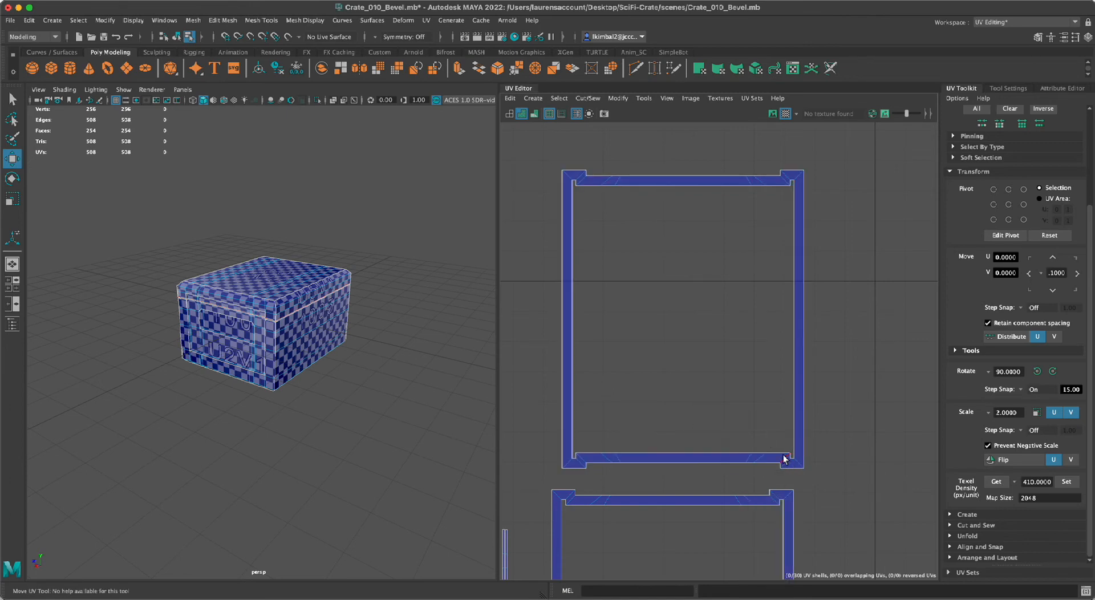
{"action": "left_click", "coordinate": [785, 458]}
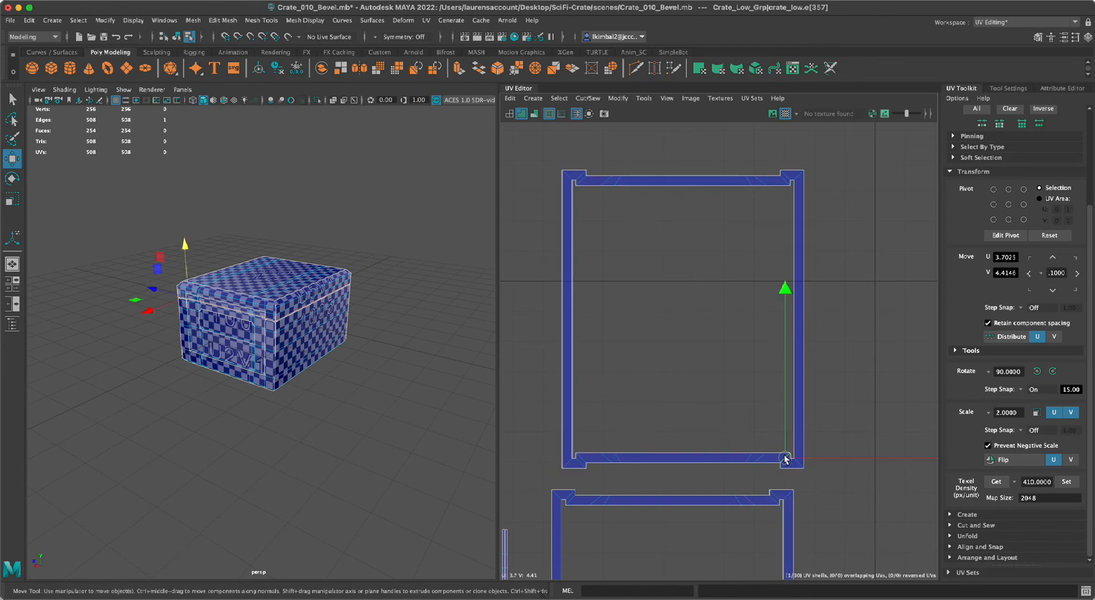
{"action": "left_click", "coordinate": [581, 180], "text": "shift"}
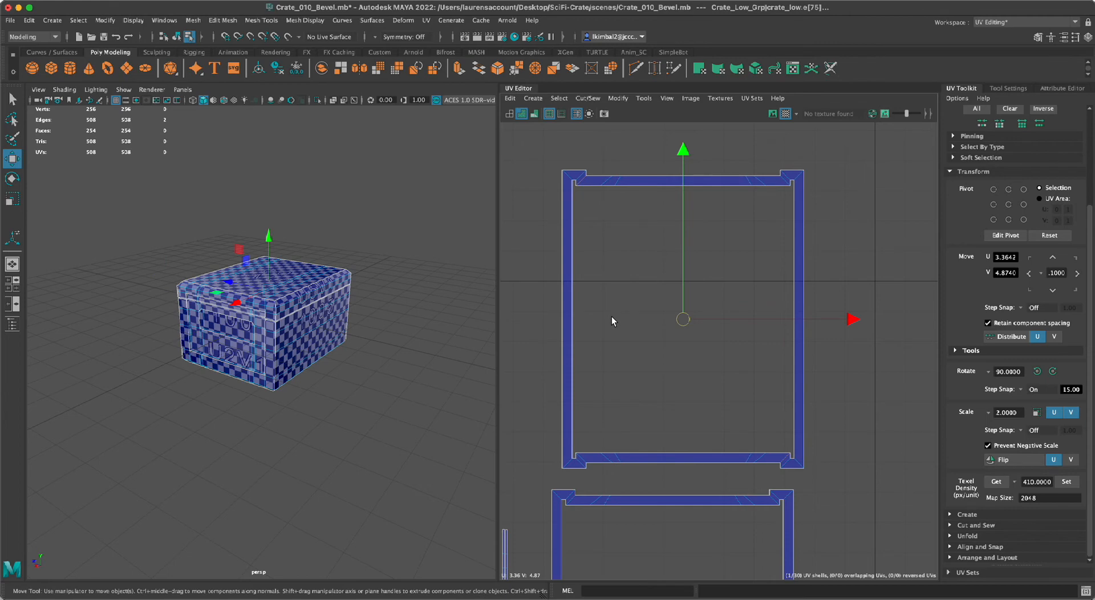
{"action": "left_click", "coordinate": [603, 327]}
- Cut the lower frame shell at its two diagonally opposite corner edges to form two L-shaped halves
{"action": "middle_click_drag", "start_coordinate": [672, 458], "coordinate": [667, 175], "text": "alt"}
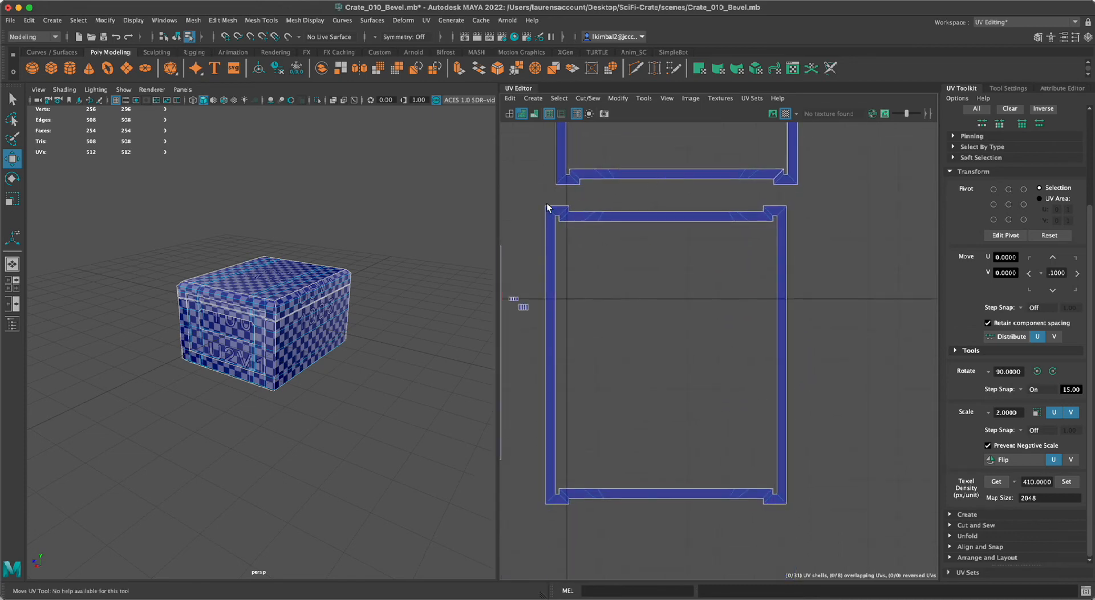
{"action": "left_click", "coordinate": [563, 213]}
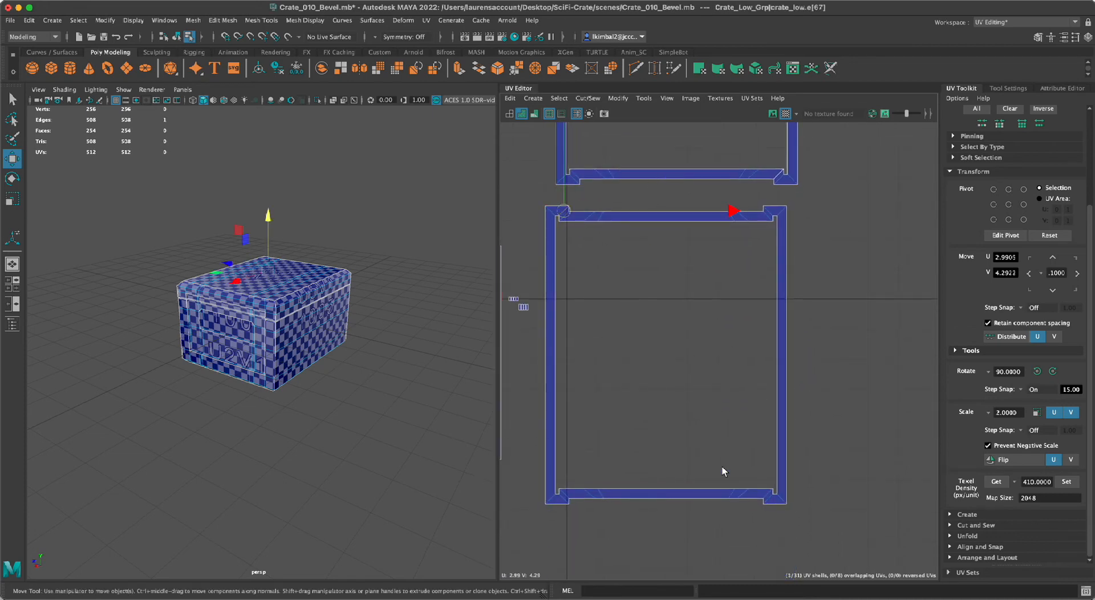
{"action": "left_click", "coordinate": [774, 504], "text": "shift"}
{"action": "key", "text": "ctrl+x"}
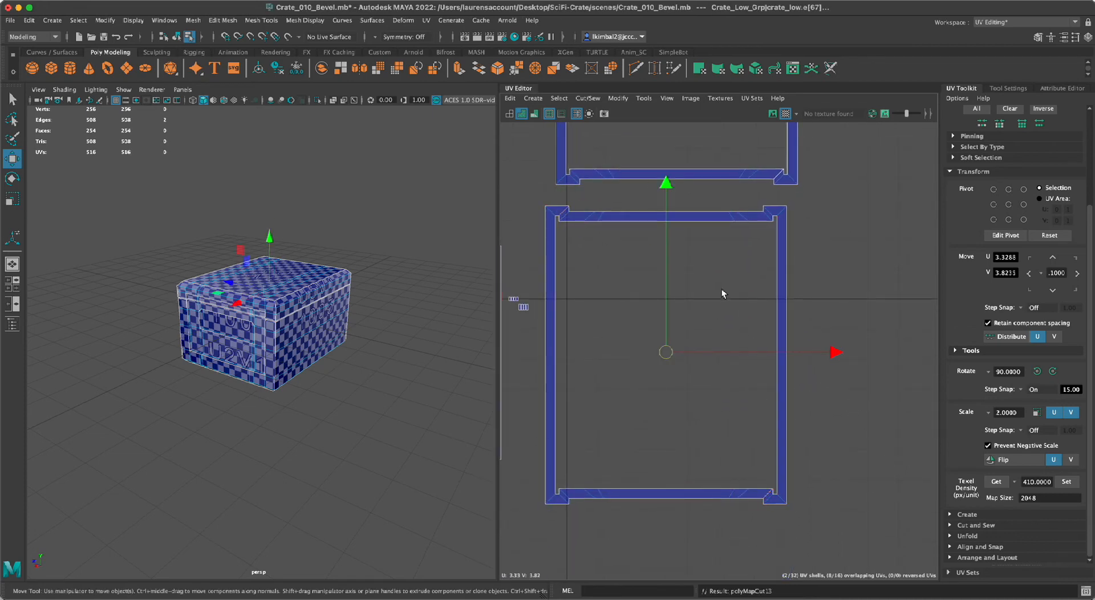
- Rotate one L-shaped half of the lower frame by half a turn so it lies against the other half
{"action": "right_click_drag", "start_coordinate": [772, 258], "coordinate": [752, 254]}
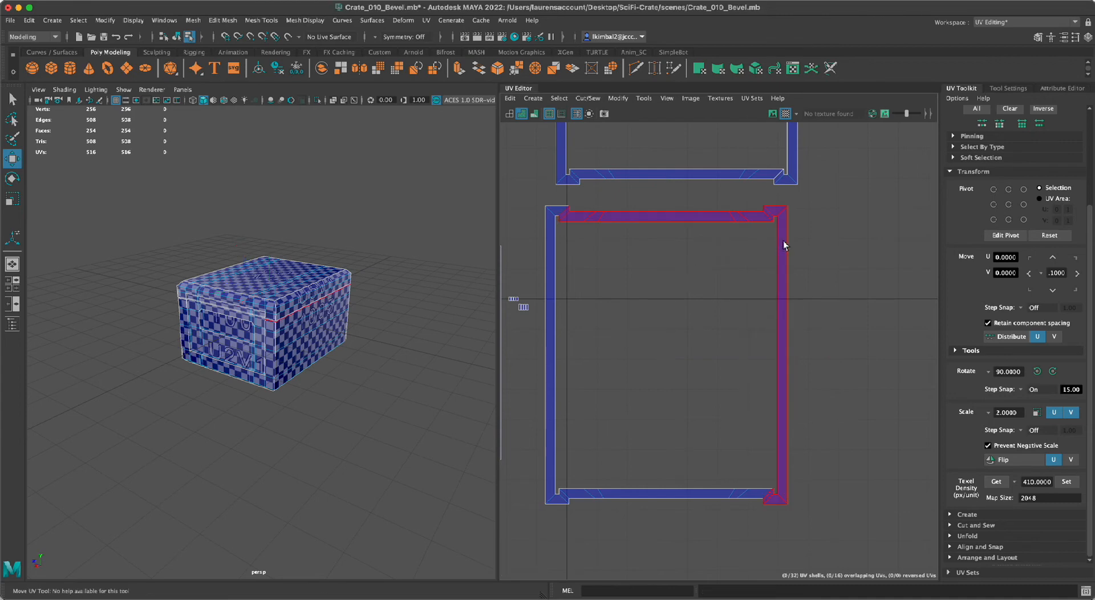
{"action": "key", "text": "e"}
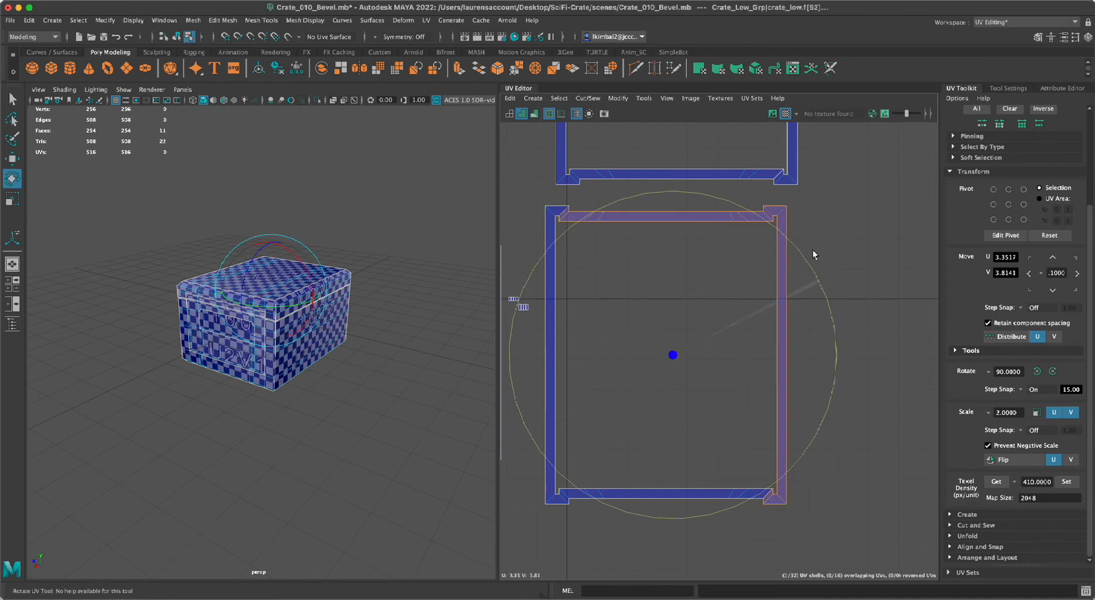
{"action": "left_click_drag", "start_coordinate": [813, 255], "coordinate": [409, 481]}
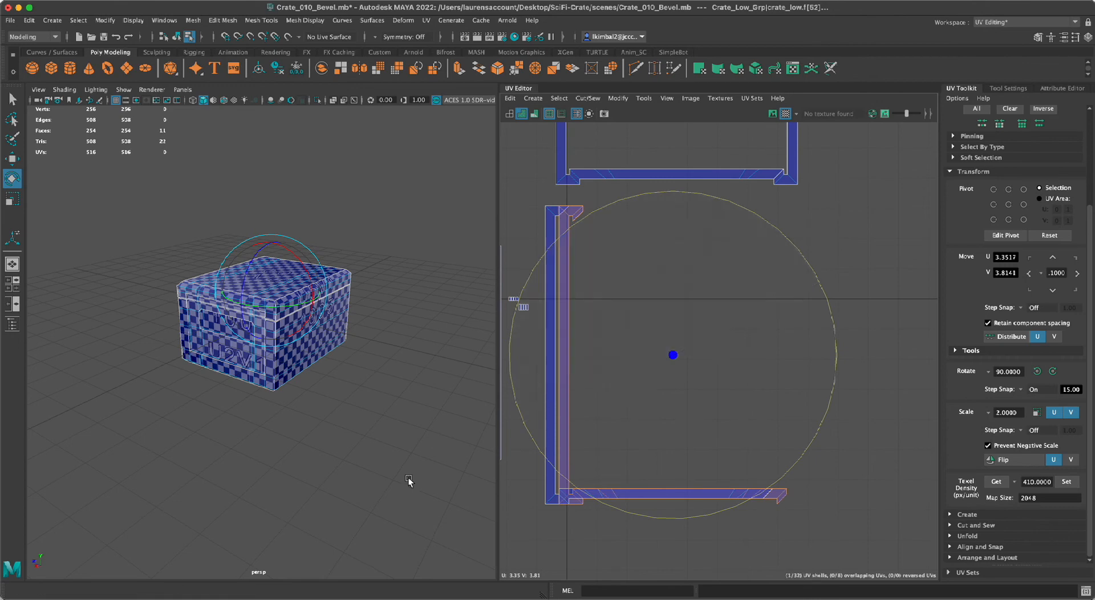
{"action": "scroll", "coordinate": [847, 255], "scroll_direction": "down", "scroll_amount": 5}
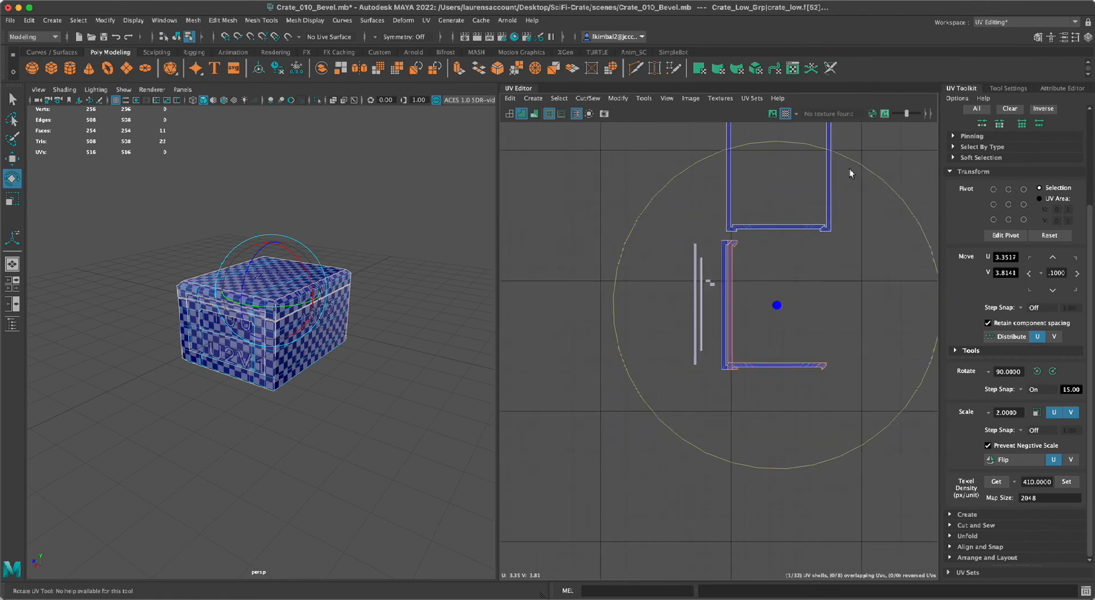
- Rotate the matching L-shaped half of the upper frame by half a turn onto its counterpart
{"action": "middle_click_drag", "start_coordinate": [850, 169], "coordinate": [745, 288], "text": "alt"}
{"action": "left_click", "coordinate": [726, 228]}
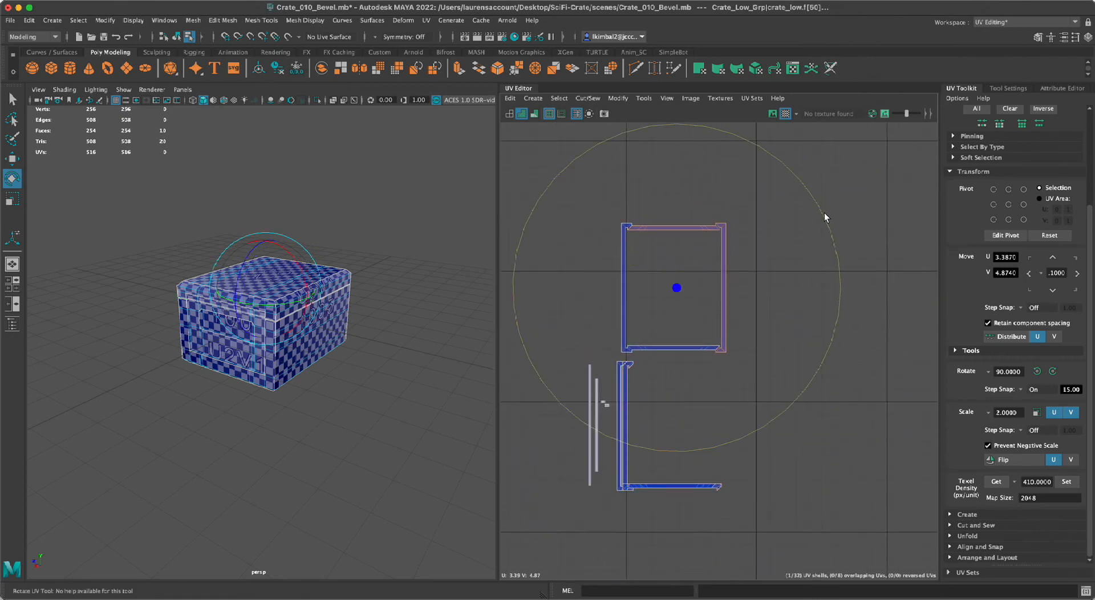
{"action": "left_click_drag", "start_coordinate": [826, 218], "coordinate": [248, 457]}
{"action": "middle_click_drag", "start_coordinate": [552, 443], "coordinate": [580, 419], "text": "alt"}
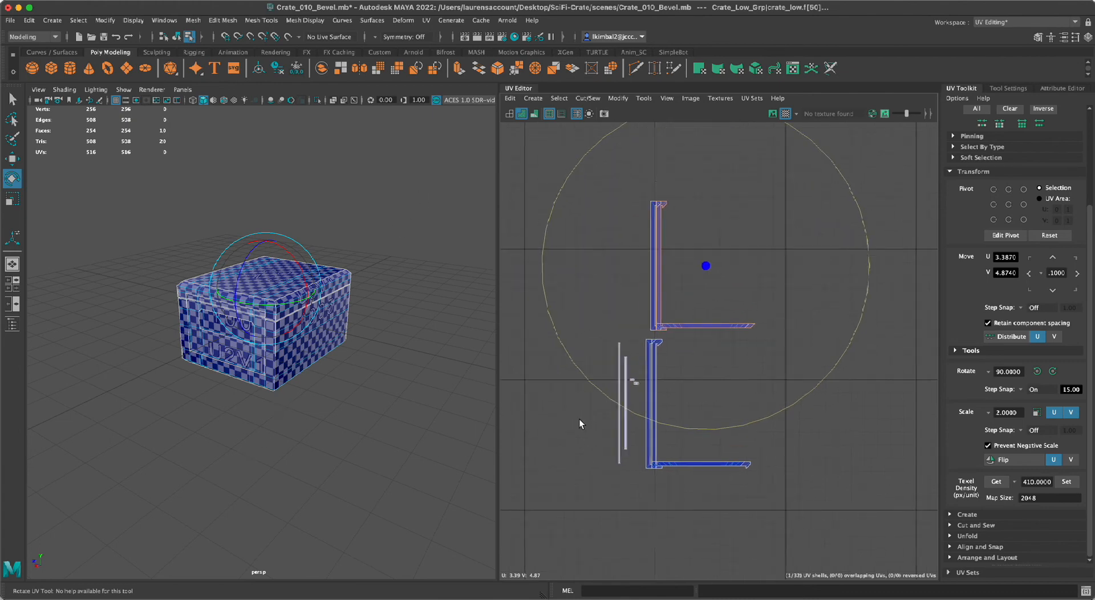
- Try to stack the lower frame's two L-shaped halves using Stack Similar, and clear the selection
{"action": "right_click_drag", "start_coordinate": [583, 447], "coordinate": [745, 508], "text": "alt"}
{"action": "left_click", "coordinate": [693, 439], "text": "shift"}
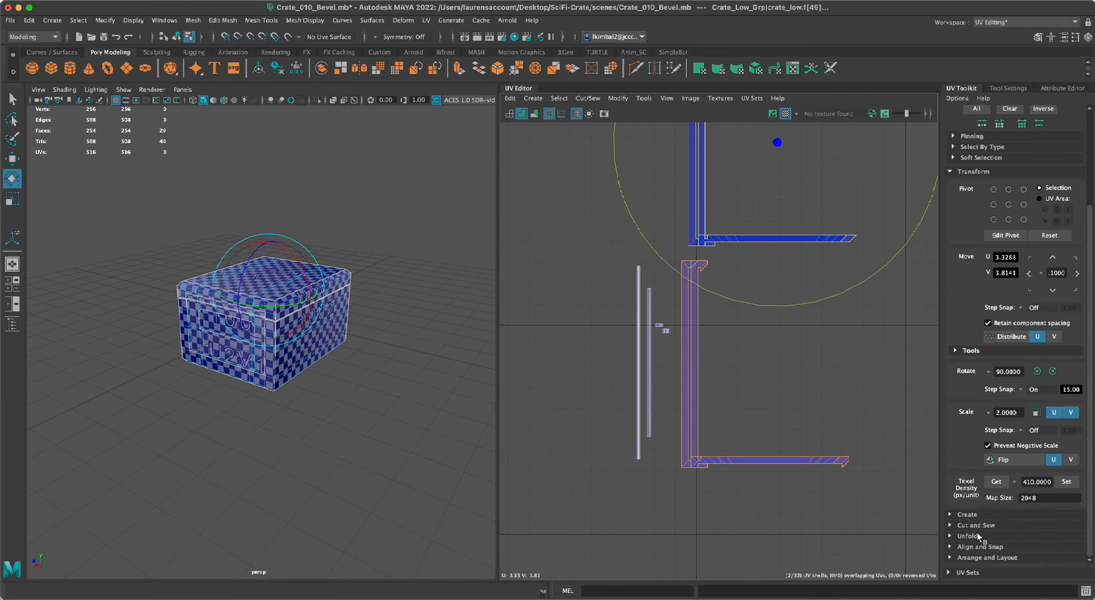
{"action": "left_click", "coordinate": [949, 171]}
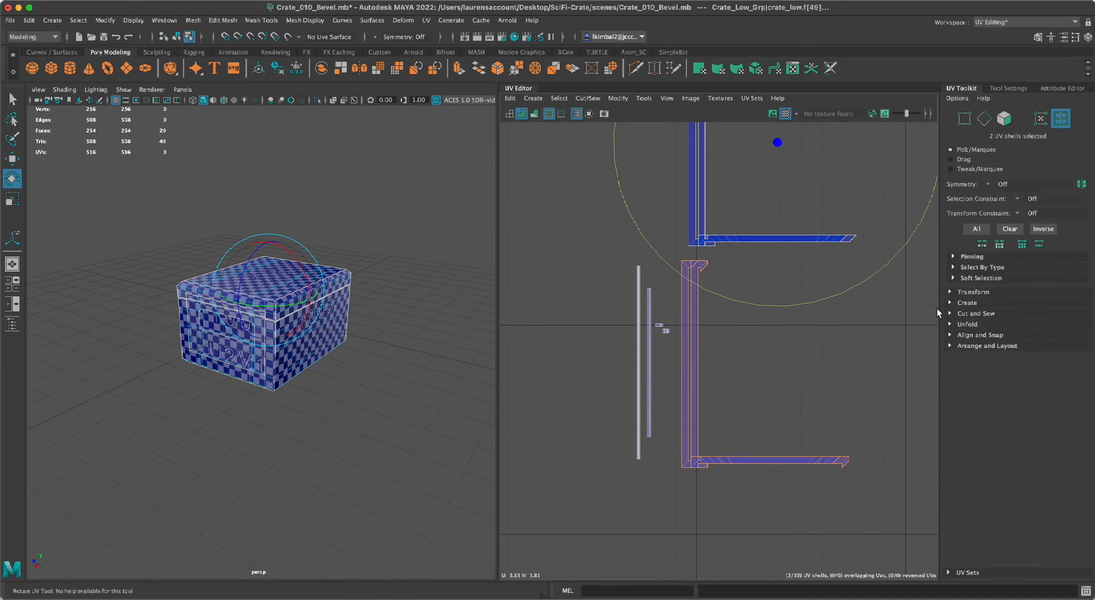
{"action": "left_click", "coordinate": [950, 345]}
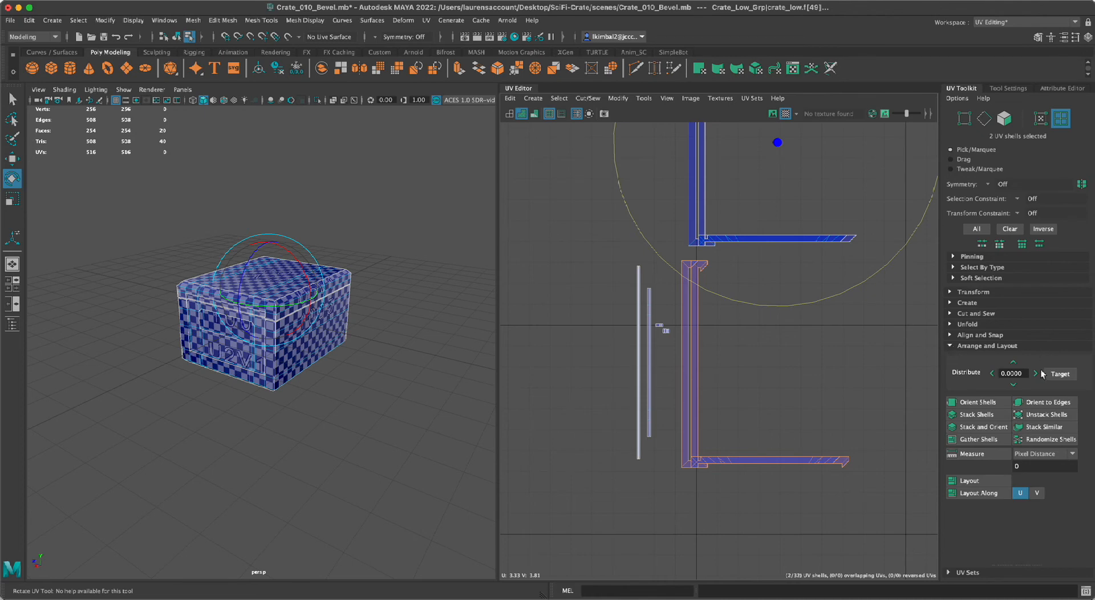
{"action": "left_click", "coordinate": [1047, 428]}
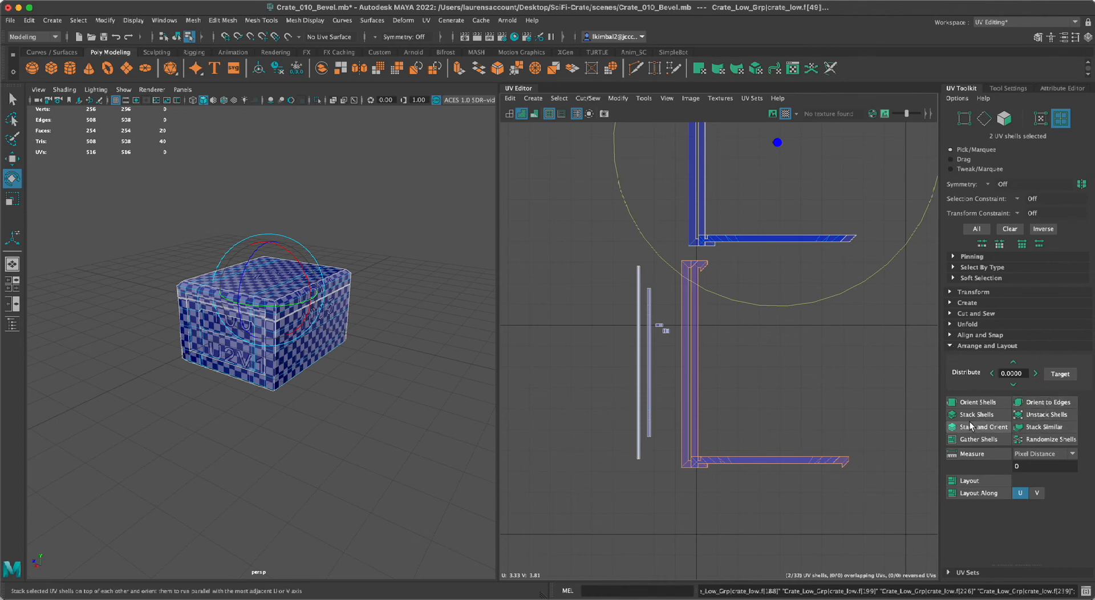
{"action": "middle_click_drag", "start_coordinate": [856, 401], "coordinate": [797, 426], "text": "alt"}
{"action": "scroll", "coordinate": [802, 421], "scroll_direction": "down", "scroll_amount": 4}
{"action": "left_click", "coordinate": [802, 420]}
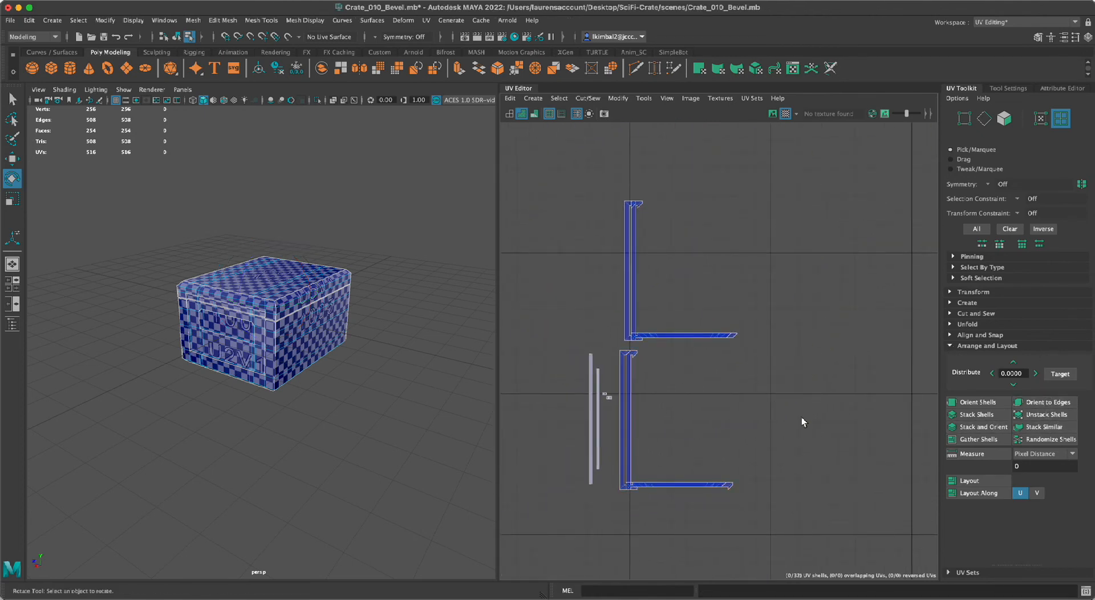
- Try Stack Similar on all four L-shaped frame halves and again on the lower frame's pair alone
{"action": "key", "text": "w"}
{"action": "left_click_drag", "start_coordinate": [775, 170], "coordinate": [625, 495]}
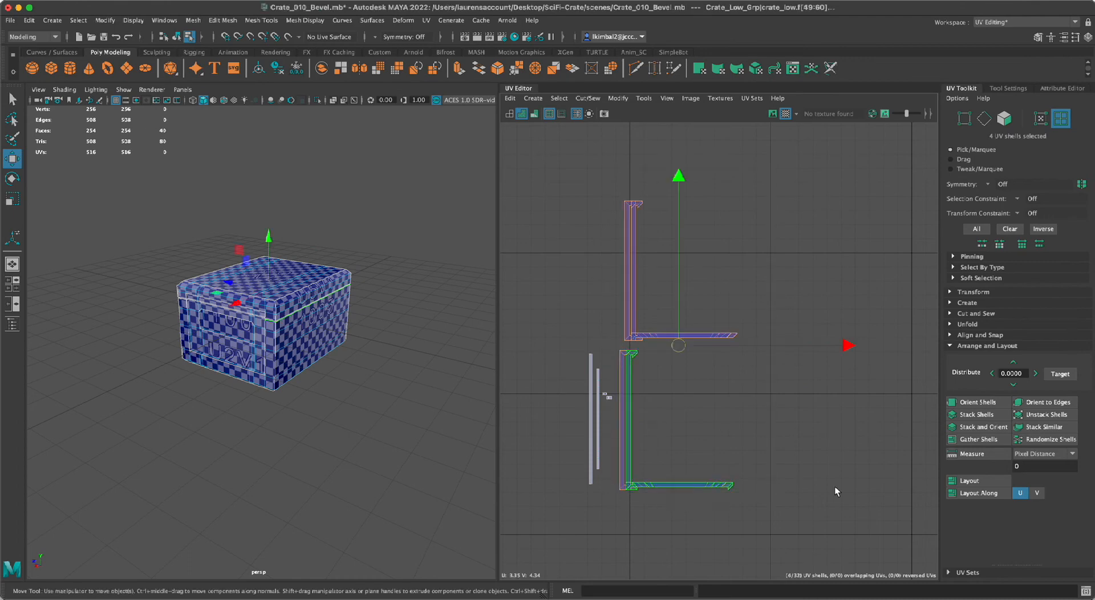
{"action": "left_click", "coordinate": [1044, 428]}
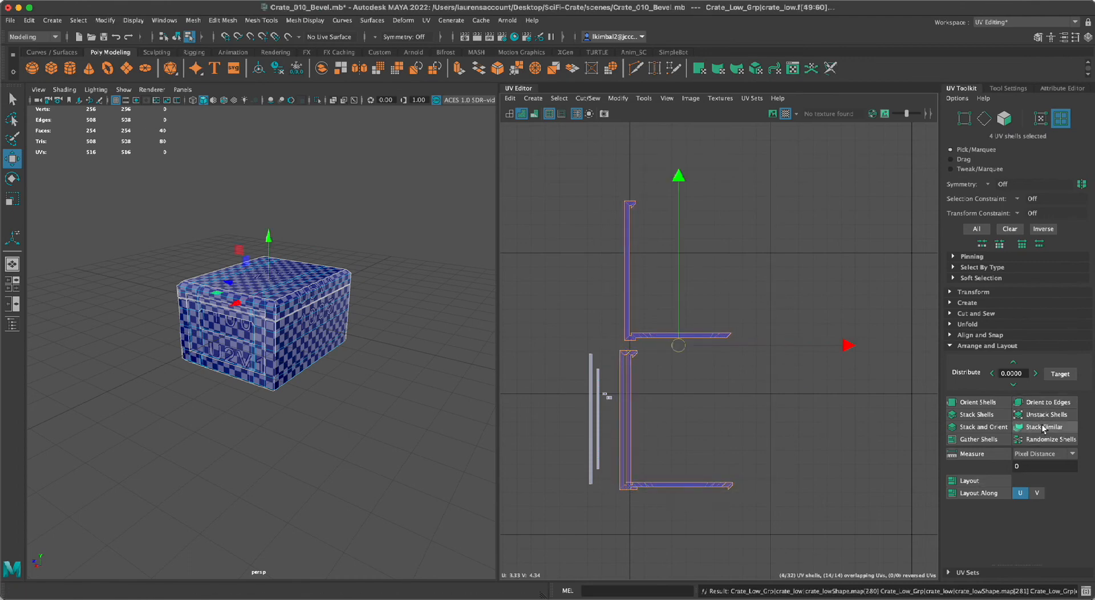
{"action": "left_click", "coordinate": [798, 395]}
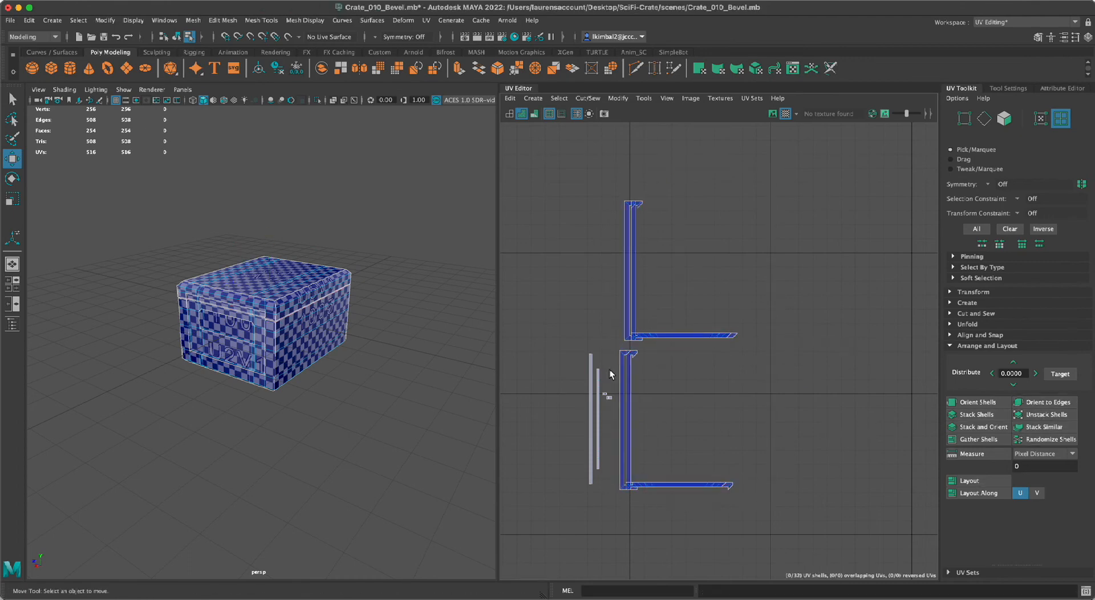
{"action": "left_click_drag", "start_coordinate": [612, 373], "coordinate": [691, 402]}
{"action": "left_click", "coordinate": [1044, 427]}
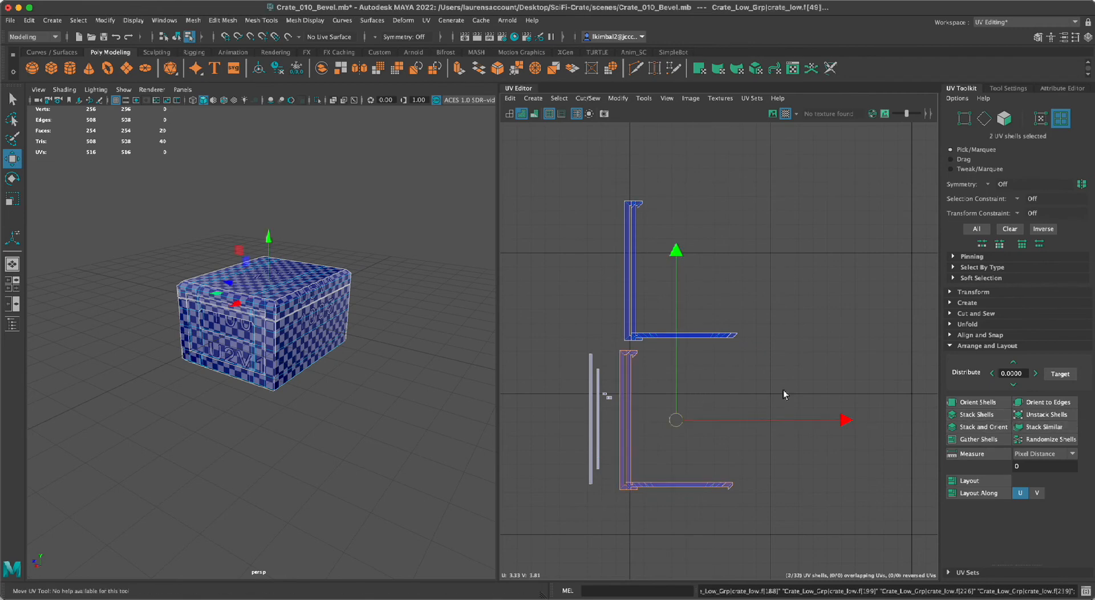
{"action": "left_click", "coordinate": [806, 443]}
- Move the inner L-shaped half of the lower frame up and to the right so it clears the outer half
{"action": "scroll", "coordinate": [685, 379], "scroll_direction": "up", "scroll_amount": 5}
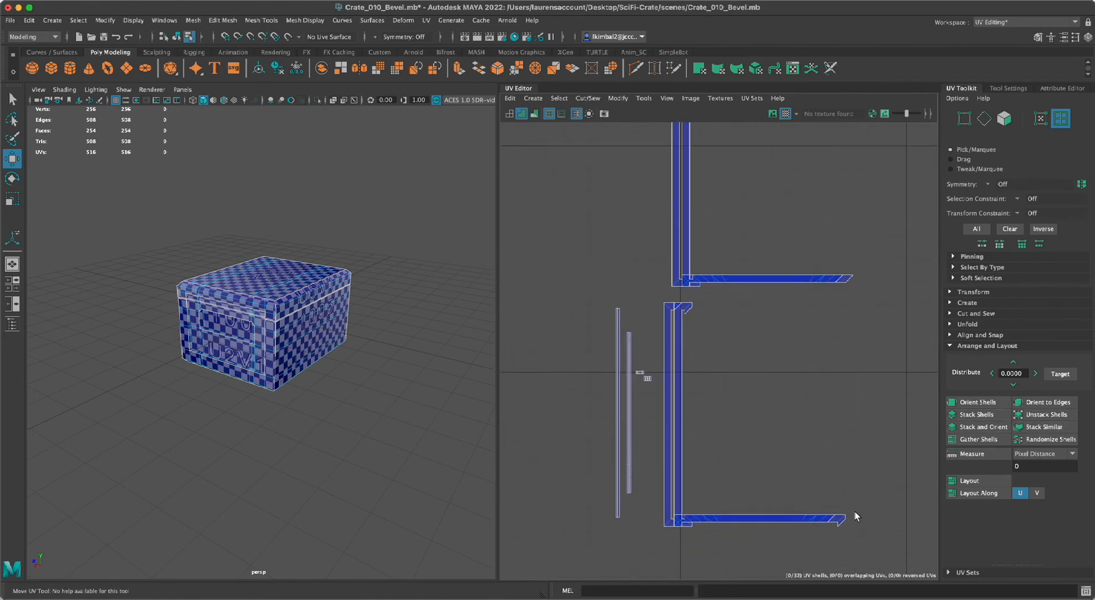
{"action": "left_click", "coordinate": [665, 464]}
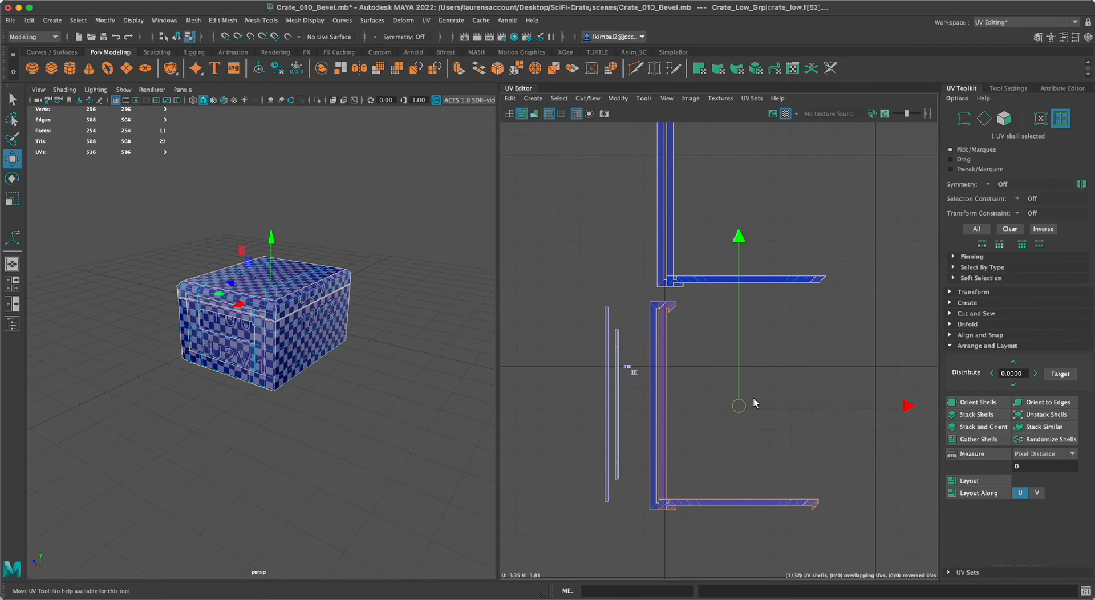
{"action": "left_click_drag", "start_coordinate": [737, 405], "coordinate": [751, 392]}
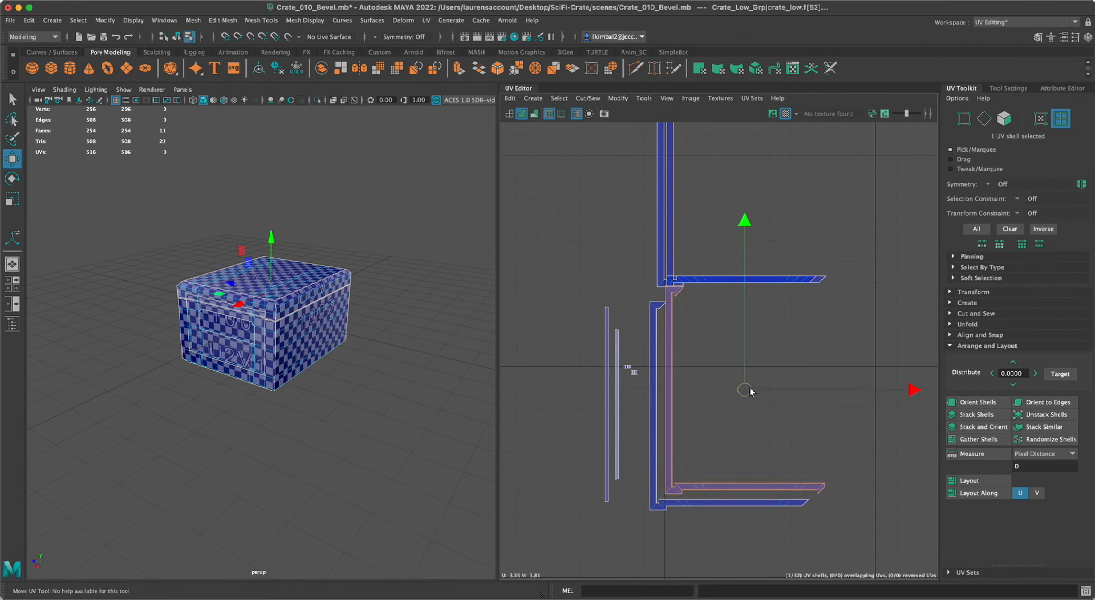
- Shift the upper frame's two L-shaped halves up clear of the lower frame, and offset the inner half so it no longer overlaps the outer one
{"action": "middle_click_drag", "start_coordinate": [751, 391], "coordinate": [738, 455], "text": "alt"}
{"action": "left_click", "coordinate": [640, 378], "text": "shift"}
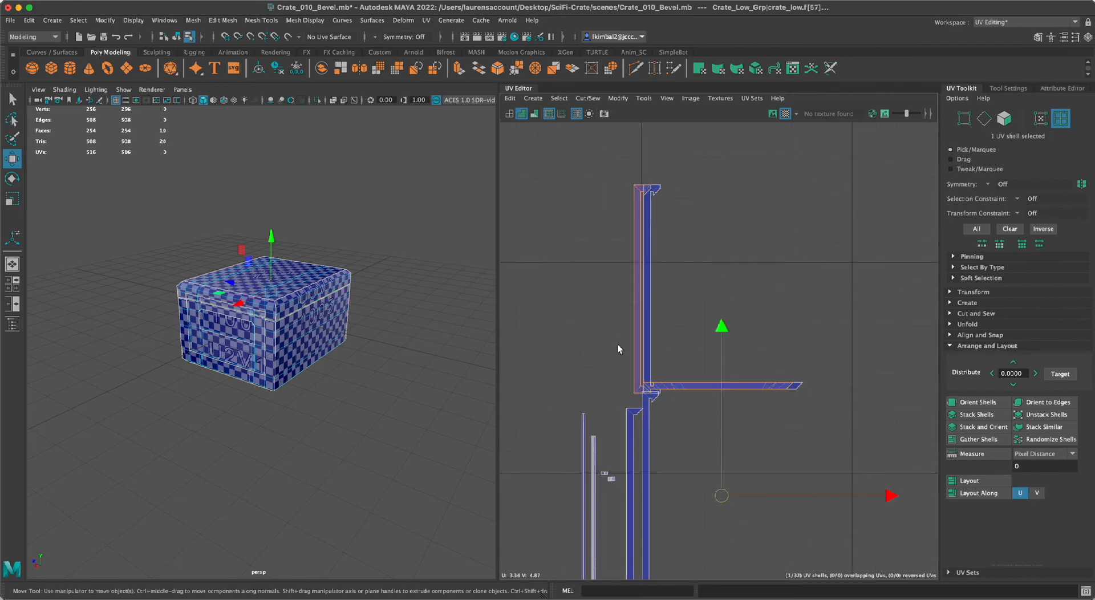
{"action": "left_click_drag", "start_coordinate": [720, 292], "coordinate": [710, 281]}
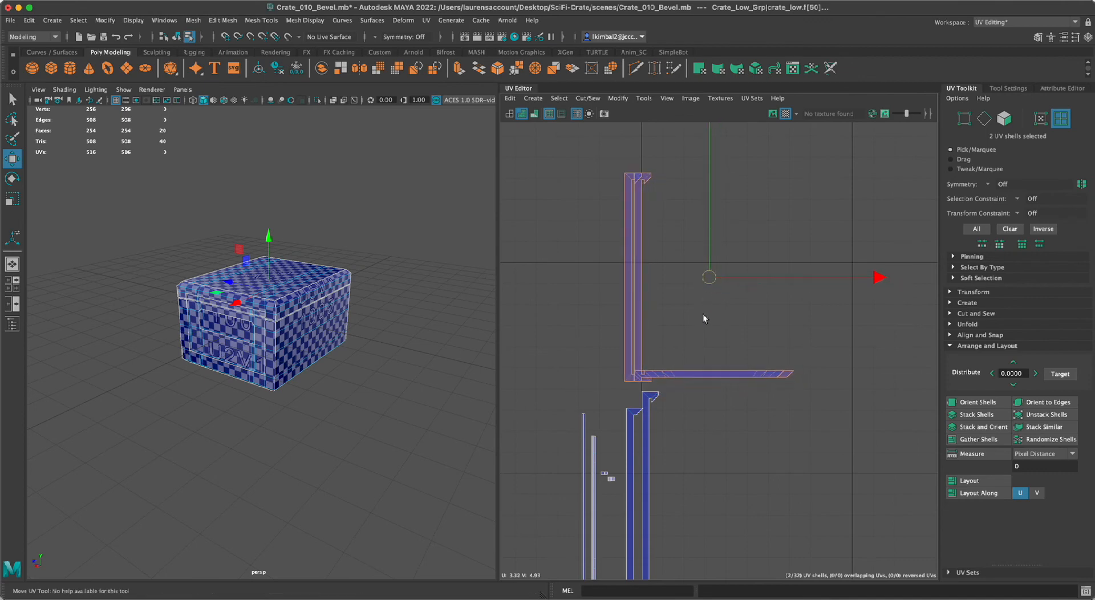
{"action": "left_click", "coordinate": [703, 314]}
{"action": "left_click", "coordinate": [640, 353]}
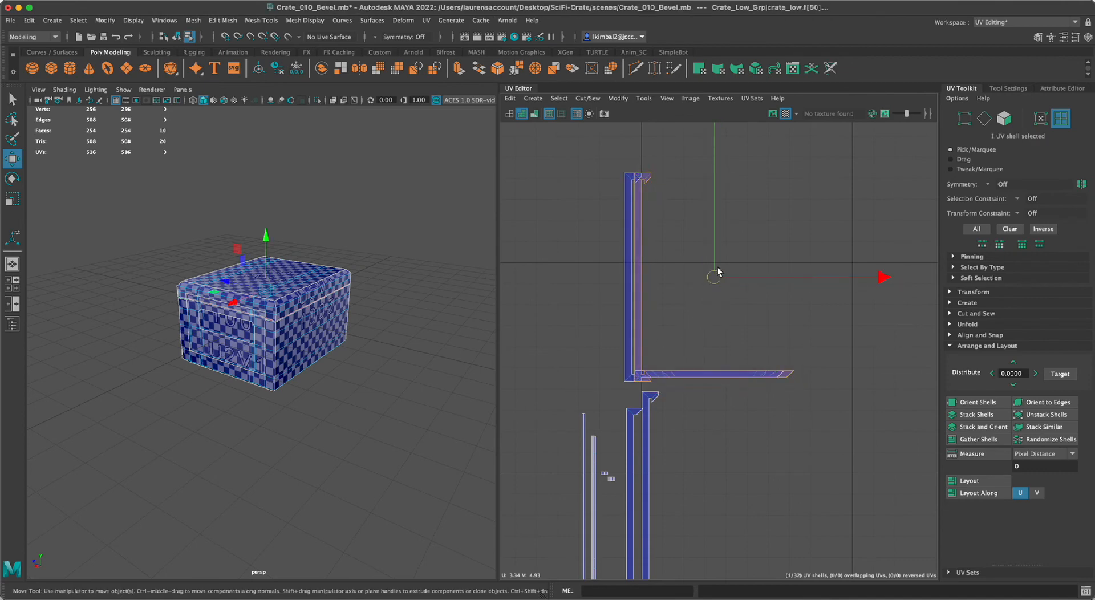
{"action": "left_click", "coordinate": [702, 282]}
{"action": "left_click", "coordinate": [640, 303]}
{"action": "left_click_drag", "start_coordinate": [717, 285], "coordinate": [725, 266]}
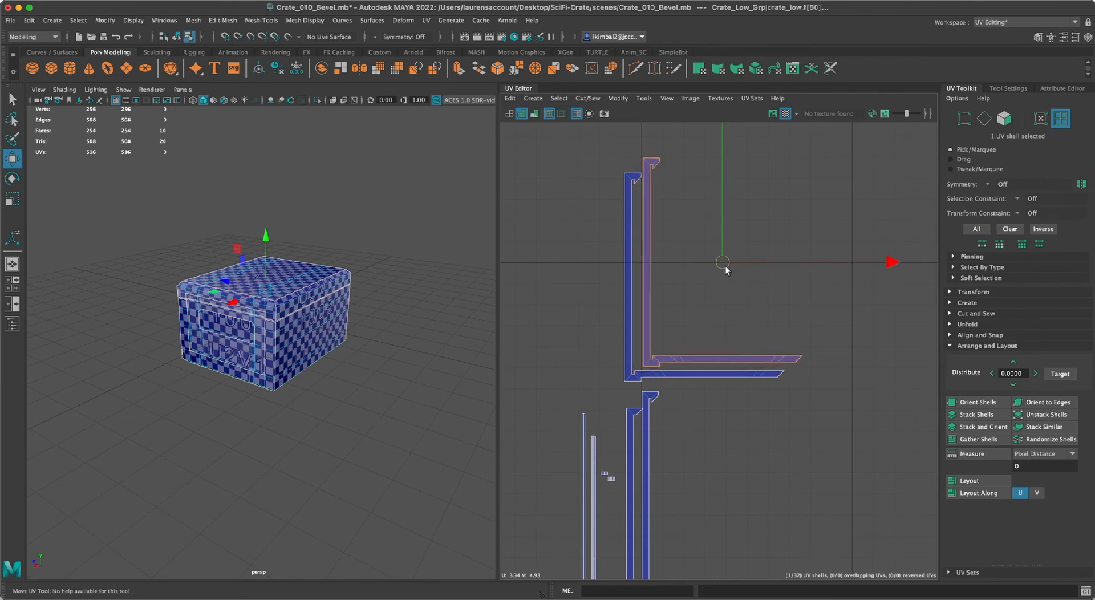
{"action": "left_click", "coordinate": [800, 455]}
- Check the separated L-shaped frame halves against the rest of the crate's UV layout
{"action": "right_click_drag", "start_coordinate": [800, 455], "coordinate": [609, 401], "text": "alt"}
{"action": "middle_click_drag", "start_coordinate": [608, 401], "coordinate": [549, 307], "text": "alt"}
{"action": "right_click_drag", "start_coordinate": [549, 307], "coordinate": [551, 393], "text": "alt"}
{"action": "middle_click_drag", "start_coordinate": [551, 394], "coordinate": [508, 388], "text": "alt"}
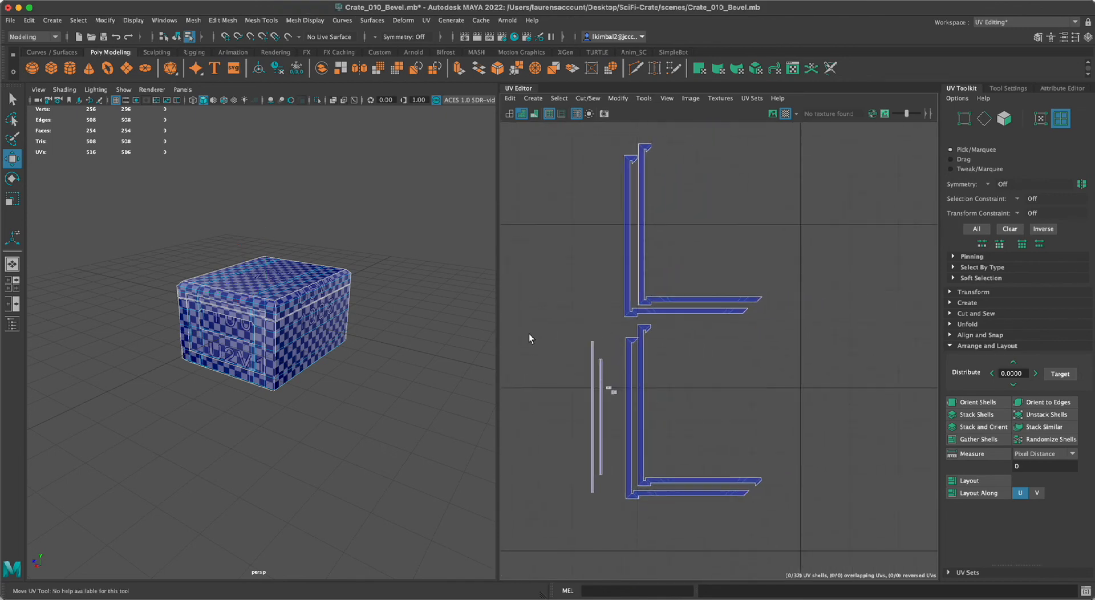
{"action": "right_click_drag", "start_coordinate": [661, 365], "coordinate": [319, 205], "text": "alt"}
{"action": "right_click_drag", "start_coordinate": [607, 340], "coordinate": [677, 430], "text": "alt"}
{"action": "middle_click_drag", "start_coordinate": [678, 430], "coordinate": [556, 326], "text": "alt"}
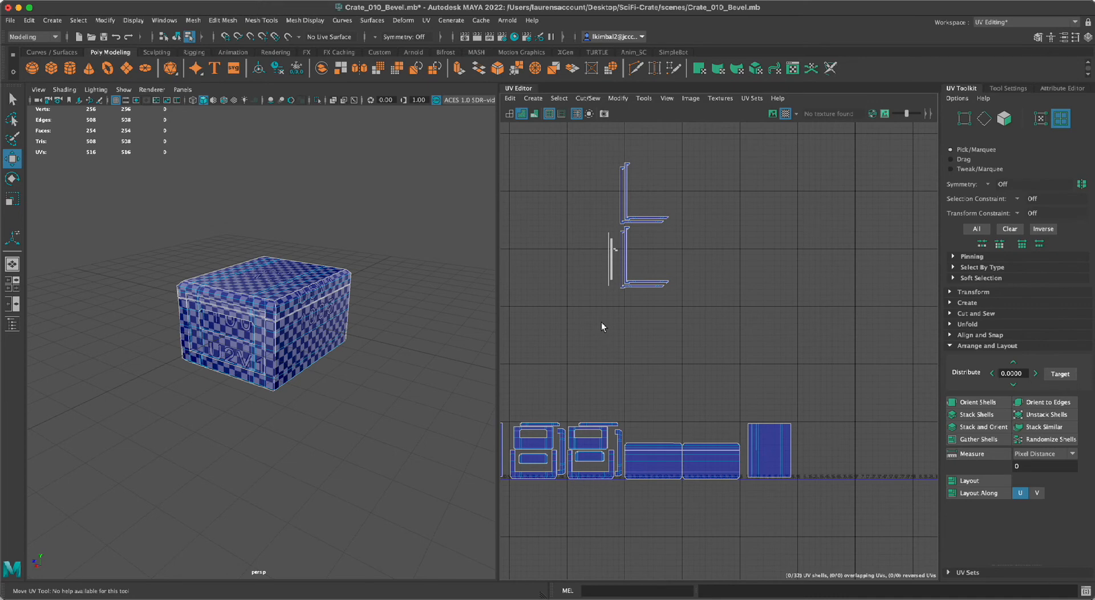
- Cut both L-shaped halves of the lower frame at their diagonal corner edges, separating the horizontal strips from the vertical ones
{"action": "right_click_drag", "start_coordinate": [601, 322], "coordinate": [667, 382], "text": "alt"}
{"action": "middle_click_drag", "start_coordinate": [668, 382], "coordinate": [731, 545], "text": "alt"}
{"action": "right_click_drag", "start_coordinate": [599, 214], "coordinate": [627, 251], "text": "alt"}
{"action": "middle_click_drag", "start_coordinate": [627, 251], "coordinate": [618, 425], "text": "alt"}
{"action": "right_click_drag", "start_coordinate": [571, 245], "coordinate": [622, 423], "text": "alt"}
{"action": "left_click", "coordinate": [618, 466]}
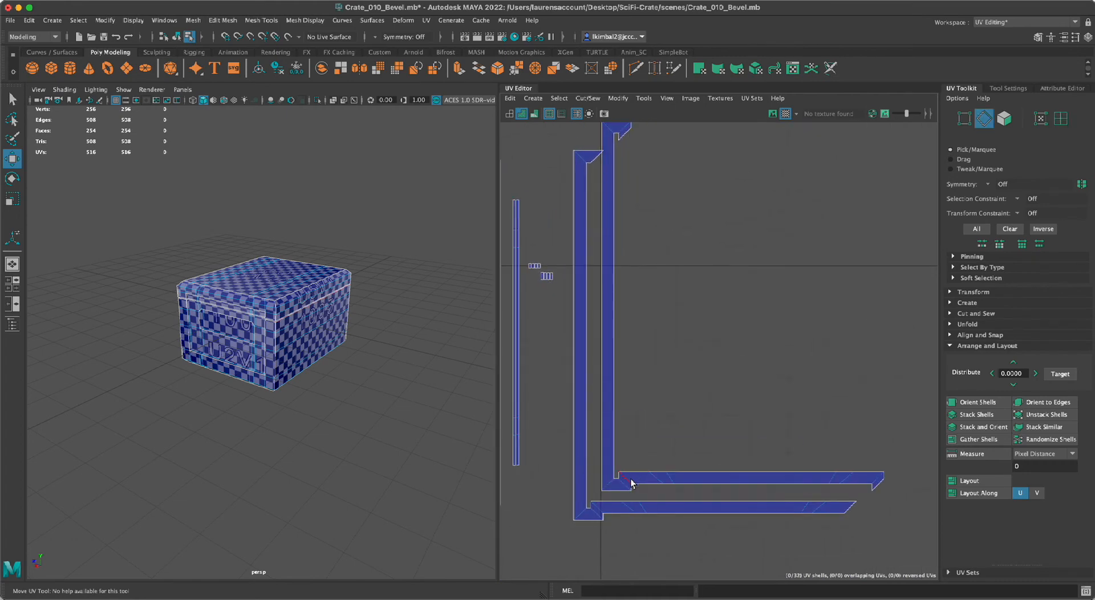
{"action": "left_click", "coordinate": [631, 484]}
{"action": "left_click", "coordinate": [603, 511], "text": "shift"}
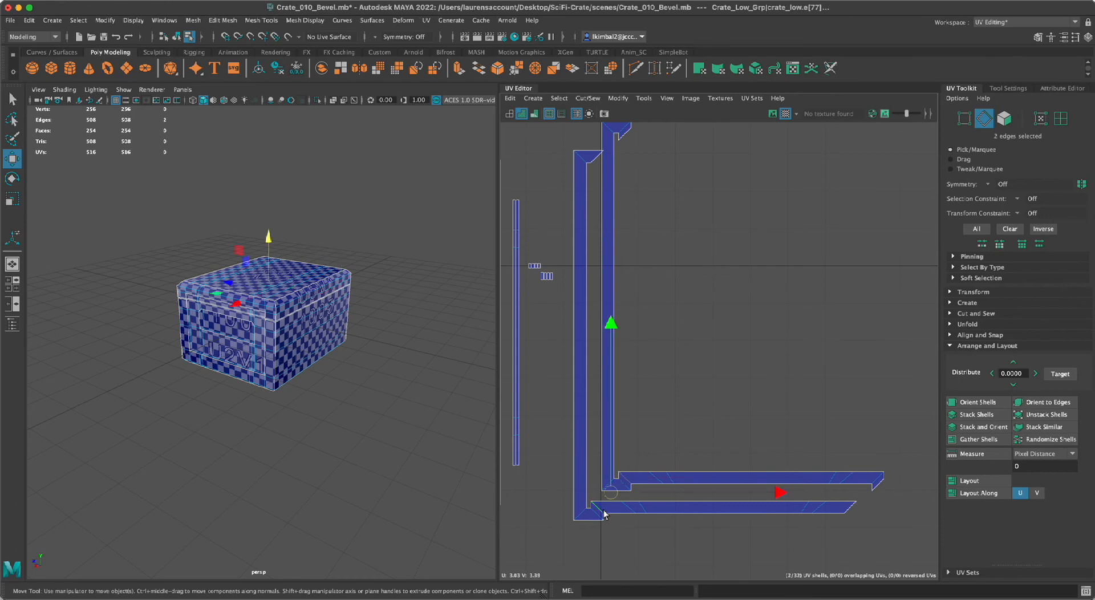
{"action": "key", "text": "shift+x"}
- Move the lower frame's two horizontal strips as shells to the right, away from the vertical strips
{"action": "right_click_drag", "start_coordinate": [685, 394], "coordinate": [652, 384]}
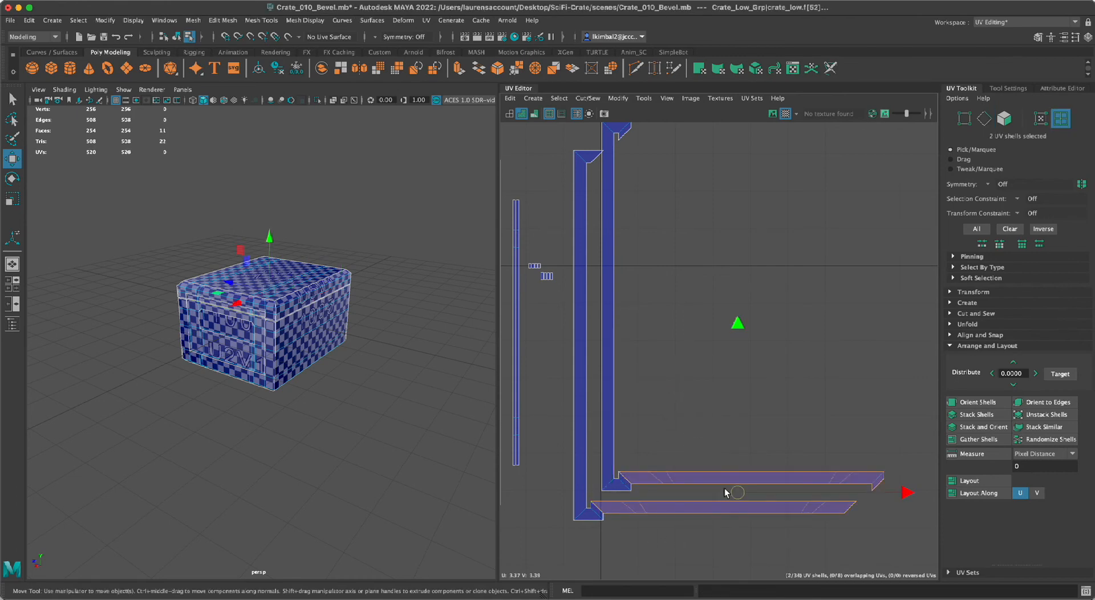
{"action": "left_click_drag", "start_coordinate": [731, 492], "coordinate": [816, 502]}
{"action": "left_click", "coordinate": [707, 308]}
- Align the lower frame's two vertical strips side by side at the same height, and move the horizontal strips further down
{"action": "scroll", "coordinate": [706, 306], "scroll_direction": "down", "scroll_amount": 4}
{"action": "middle_click_drag", "start_coordinate": [707, 306], "coordinate": [668, 343], "text": "alt"}
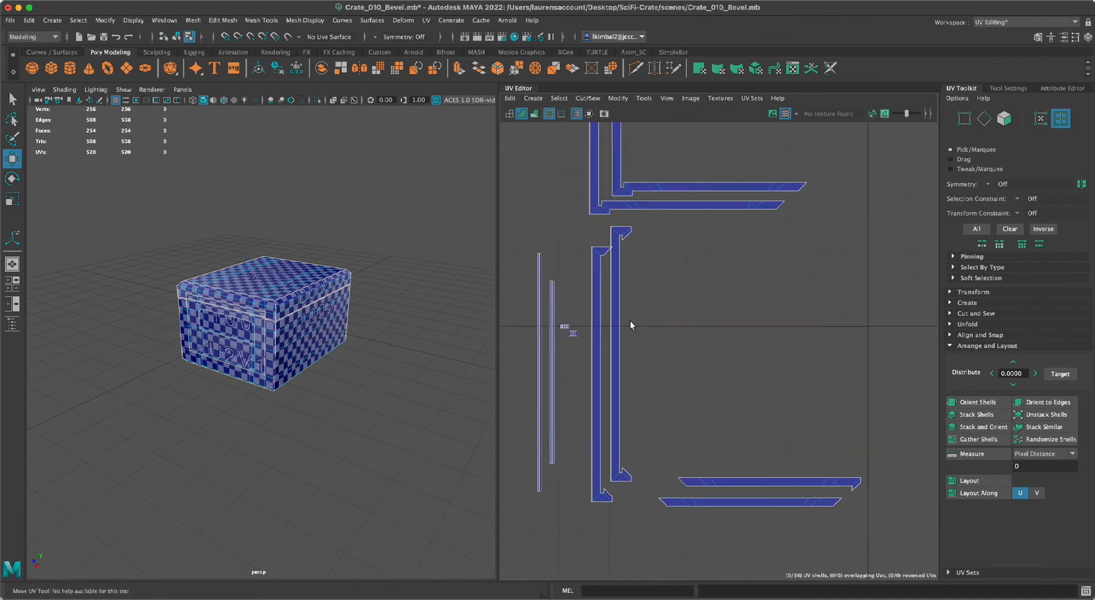
{"action": "left_click", "coordinate": [618, 329]}
{"action": "left_click_drag", "start_coordinate": [621, 353], "coordinate": [626, 374]}
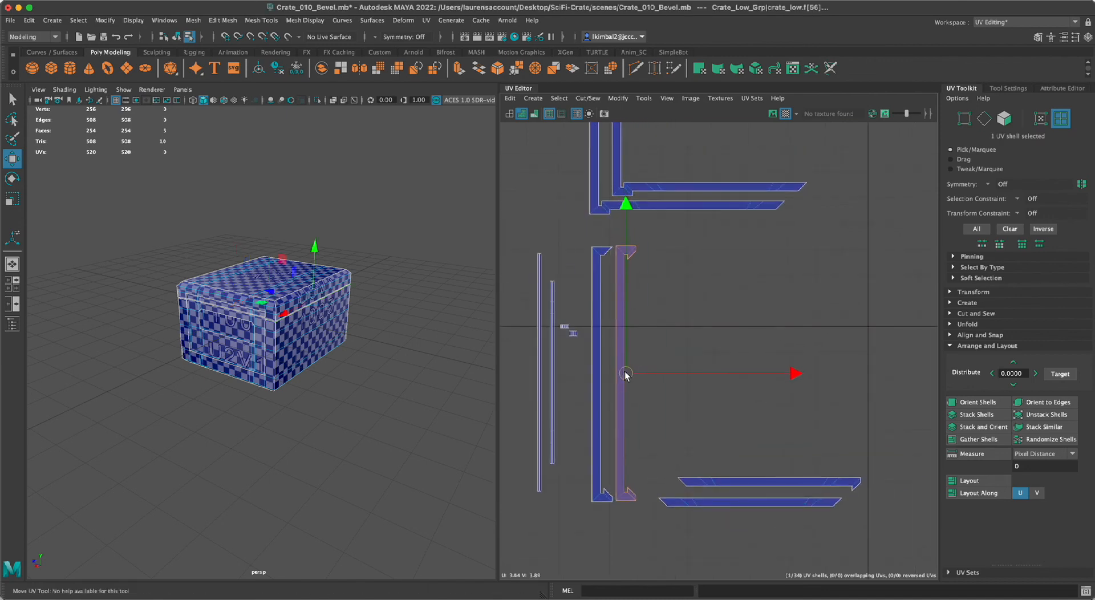
{"action": "left_click_drag", "start_coordinate": [686, 438], "coordinate": [754, 543]}
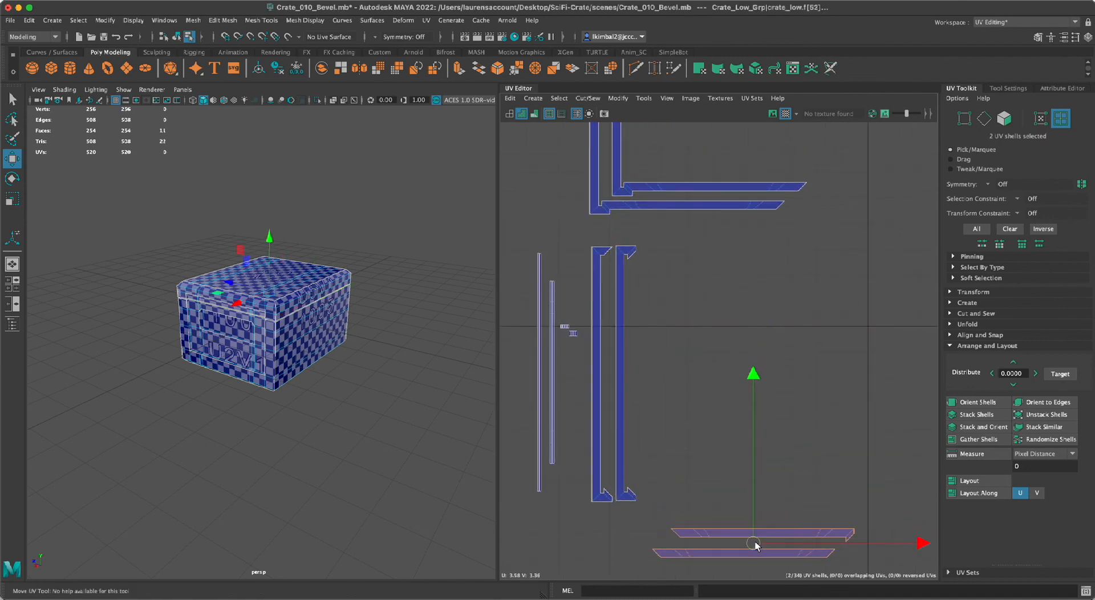
{"action": "left_click", "coordinate": [687, 391]}
- Cut both L-shaped halves of the upper frame at their diagonal corner edges to separate the horizontal and vertical strips
{"action": "middle_click_drag", "start_coordinate": [549, 130], "coordinate": [546, 286], "text": "alt"}
{"action": "scroll", "coordinate": [569, 314], "scroll_direction": "up", "scroll_amount": 5}
{"action": "middle_click_drag", "start_coordinate": [675, 384], "coordinate": [669, 363], "text": "alt"}
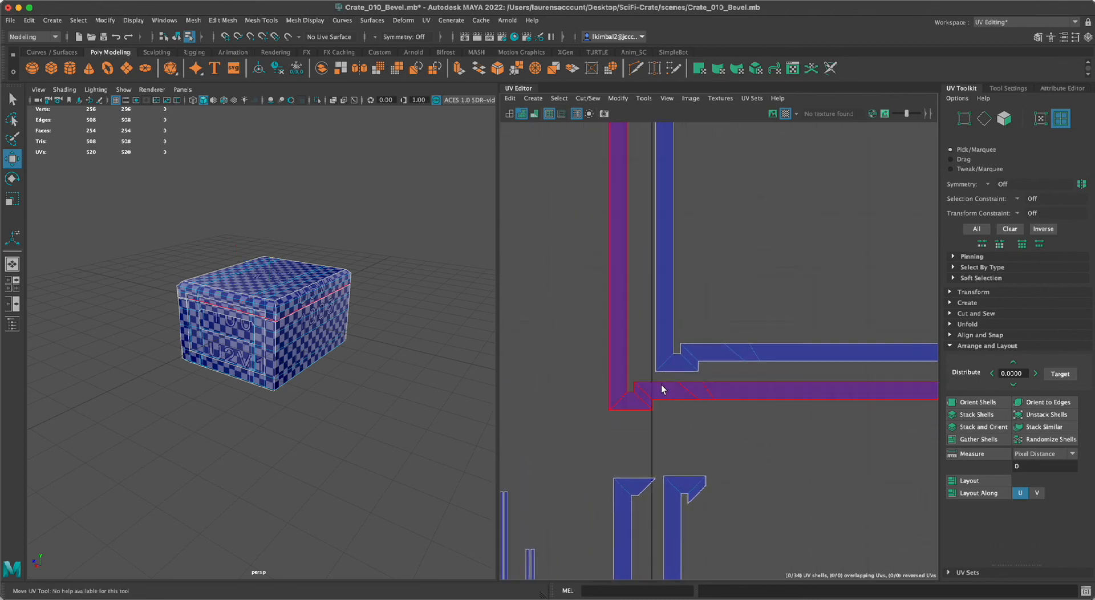
{"action": "right_click_drag", "start_coordinate": [659, 392], "coordinate": [663, 365]}
{"action": "left_click", "coordinate": [645, 391]}
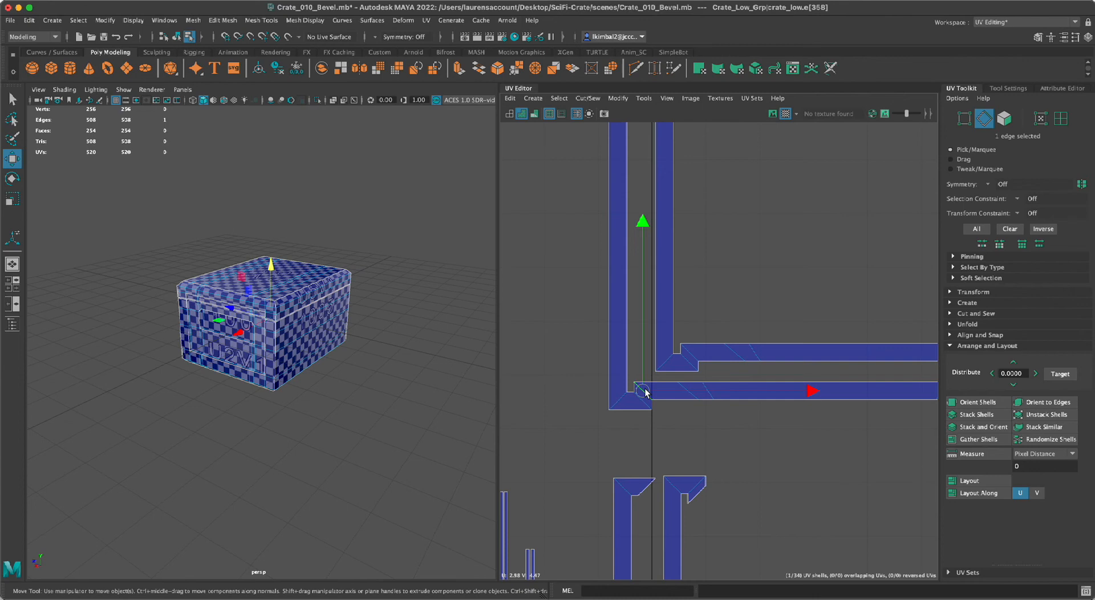
{"action": "left_click", "coordinate": [694, 361], "text": "shift"}
{"action": "key", "text": "shift+x"}
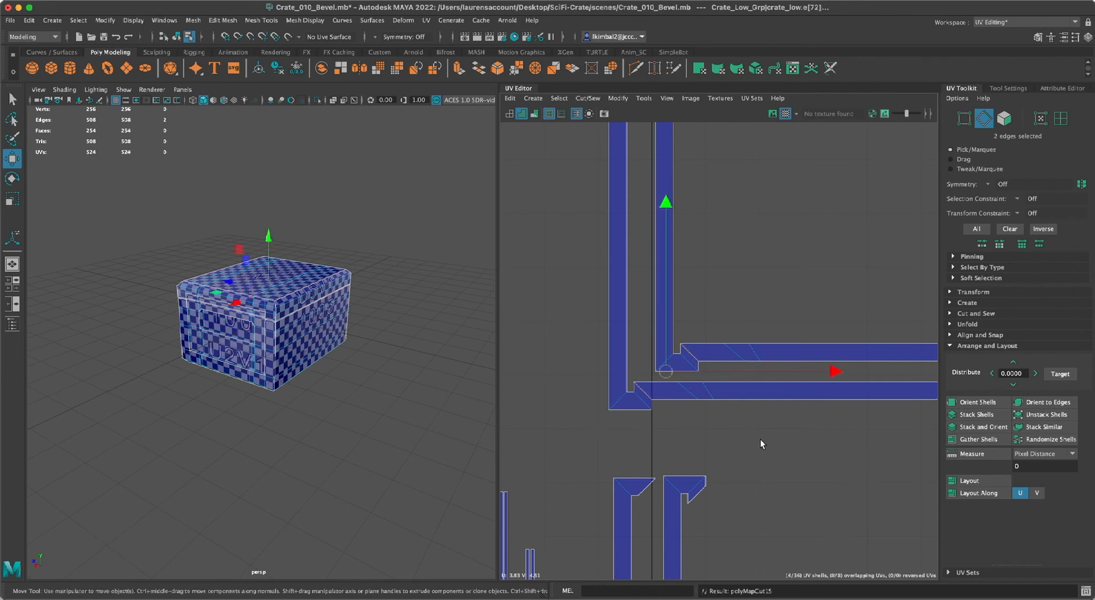
- Move the upper frame's two horizontal strips as shells down and to the right, away from the vertical strips
{"action": "right_click_drag", "start_coordinate": [681, 424], "coordinate": [624, 378], "text": "shift"}
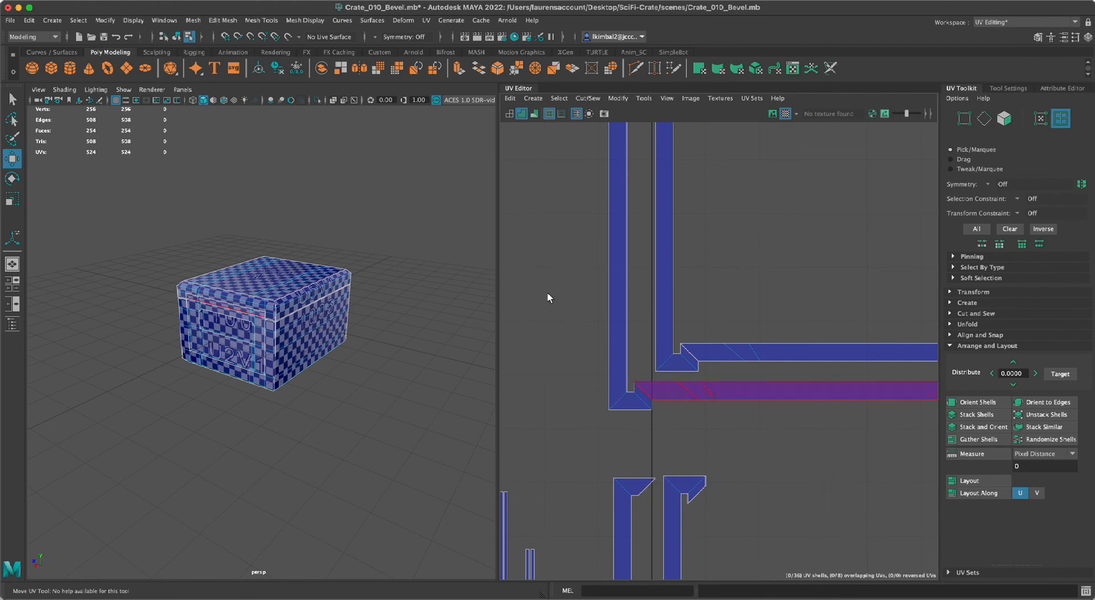
{"action": "right_click_drag", "start_coordinate": [819, 423], "coordinate": [579, 345], "text": "alt"}
{"action": "middle_click_drag", "start_coordinate": [761, 374], "coordinate": [735, 346], "text": "alt"}
{"action": "left_click_drag", "start_coordinate": [664, 233], "coordinate": [844, 363]}
{"action": "left_click", "coordinate": [744, 423]}
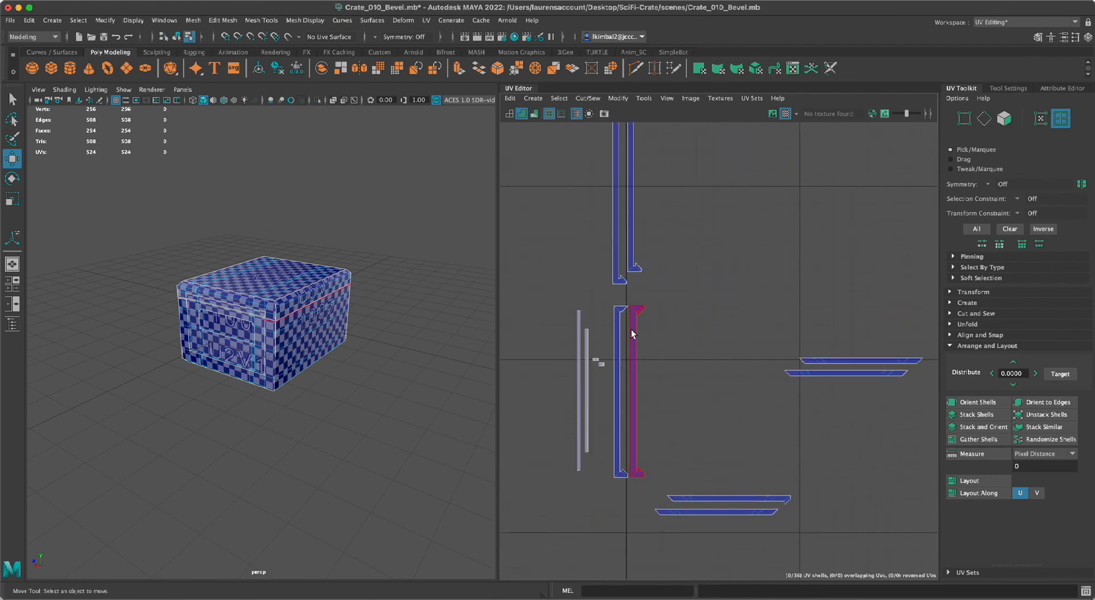
- Rotate the upper frame's right vertical strip by half a turn and place it back to back on the other strip's left side
{"action": "middle_click_drag", "start_coordinate": [731, 271], "coordinate": [749, 334], "text": "alt"}
{"action": "left_click", "coordinate": [651, 241]}
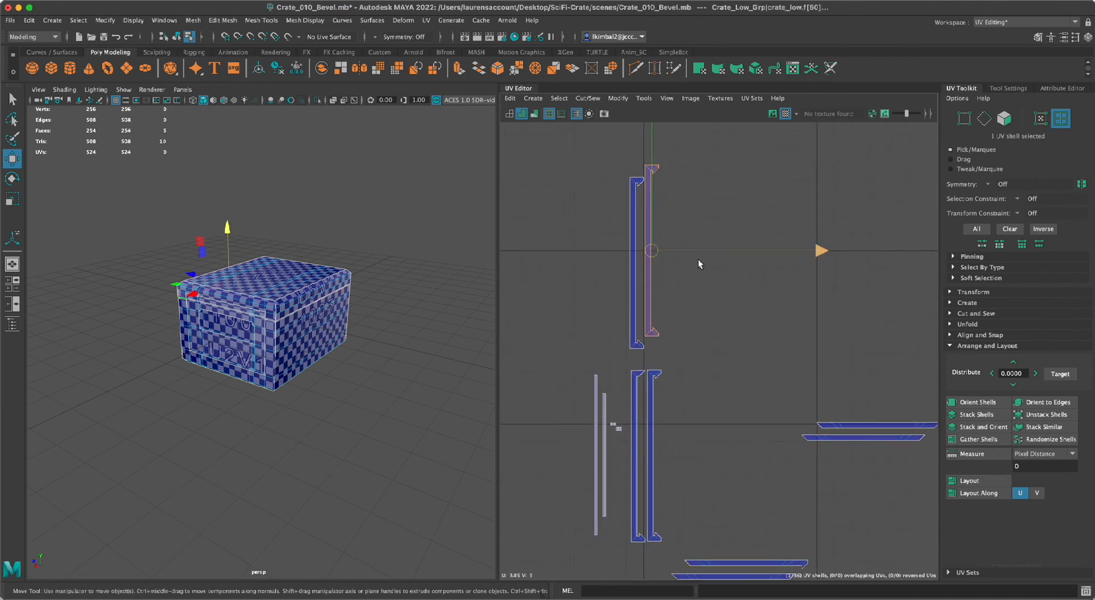
{"action": "key", "text": "e"}
{"action": "left_click_drag", "start_coordinate": [798, 194], "coordinate": [361, 357]}
{"action": "key", "text": "w"}
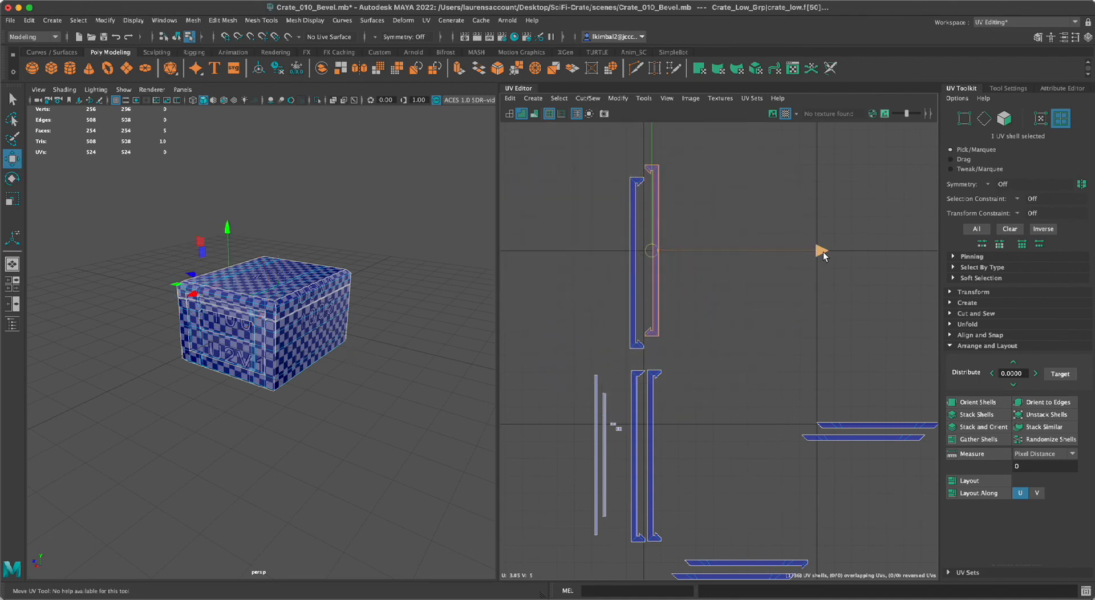
{"action": "left_click_drag", "start_coordinate": [823, 252], "coordinate": [790, 252]}
{"action": "left_click_drag", "start_coordinate": [618, 129], "coordinate": [620, 142]}
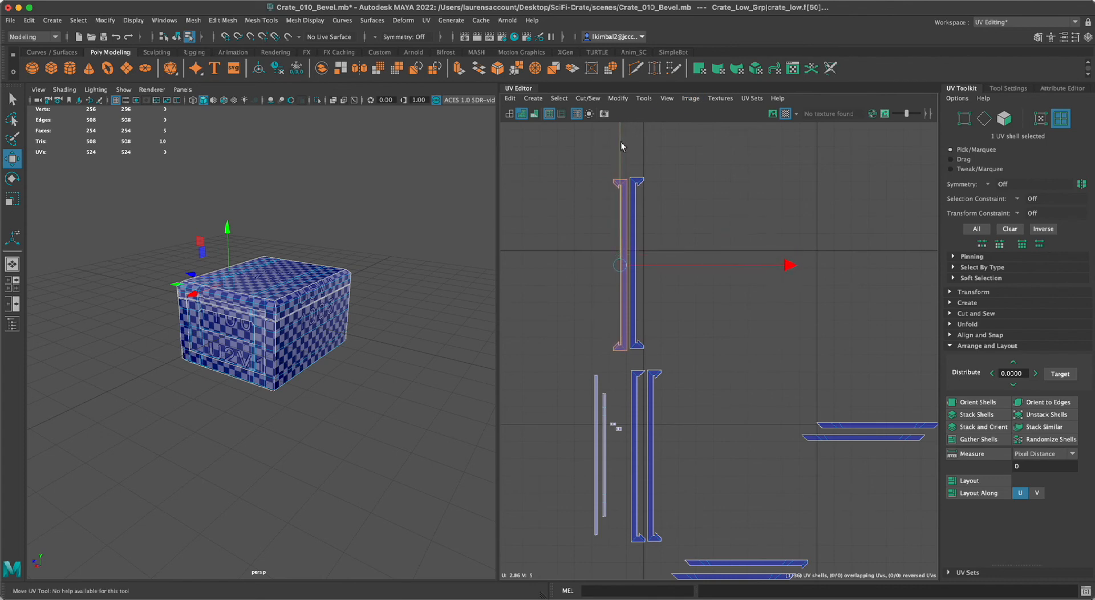
- Rotate the lower frame's left vertical strip by half a turn and set it back to back on the left of its counterpart
{"action": "left_click", "coordinate": [636, 387]}
{"action": "left_click_drag", "start_coordinate": [706, 453], "coordinate": [710, 452]}
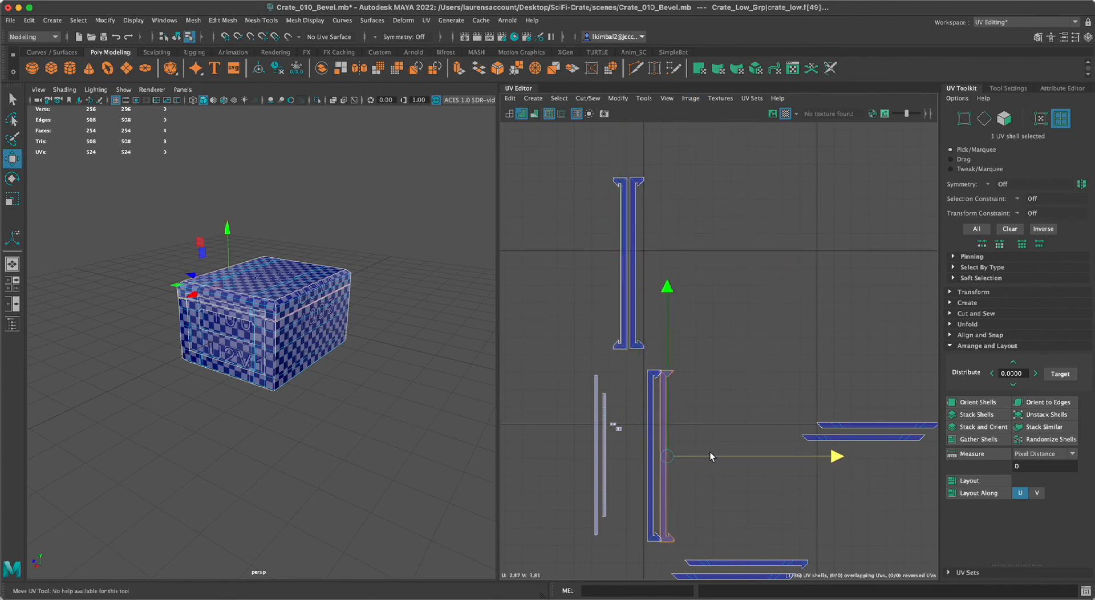
{"action": "key", "text": "e"}
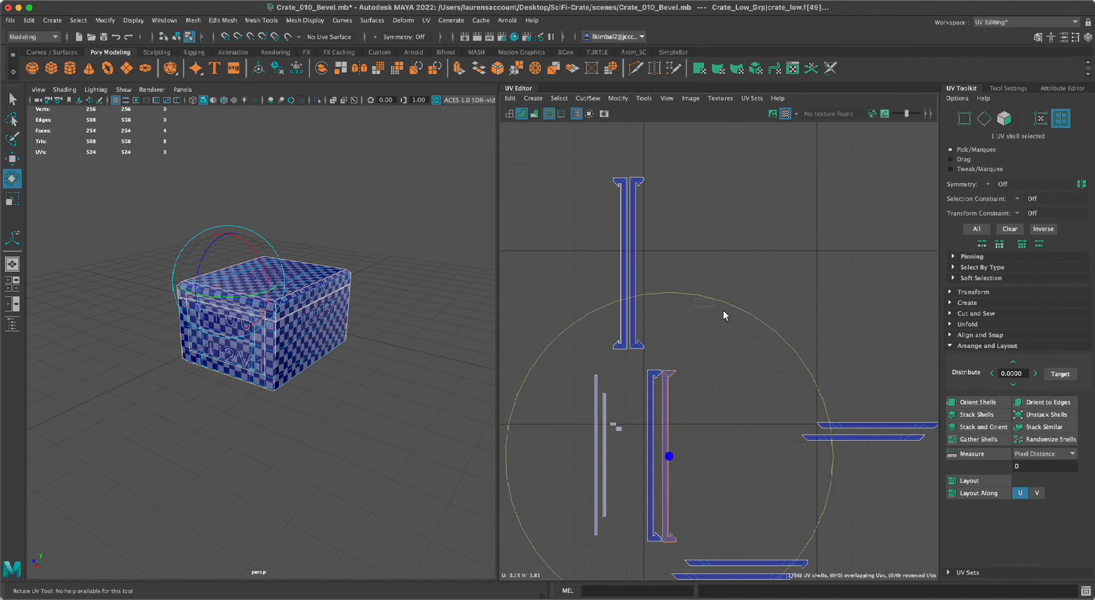
{"action": "left_click_drag", "start_coordinate": [772, 338], "coordinate": [773, 339]}
{"action": "left_click", "coordinate": [653, 390]}
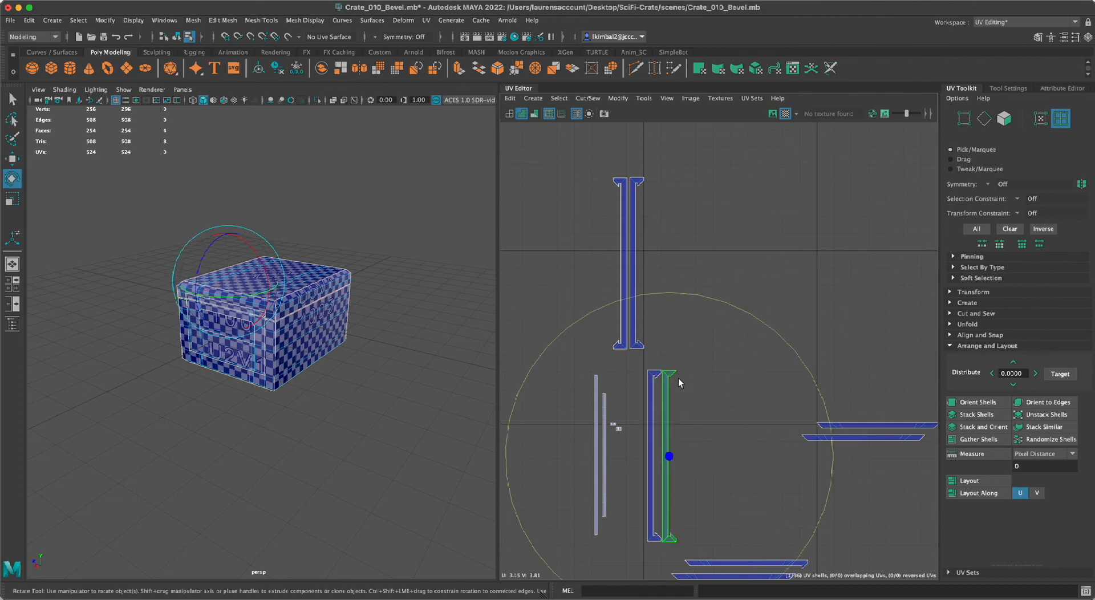
{"action": "left_click_drag", "start_coordinate": [733, 304], "coordinate": [777, 335]}
{"action": "left_click_drag", "start_coordinate": [577, 581], "coordinate": [610, 594]}
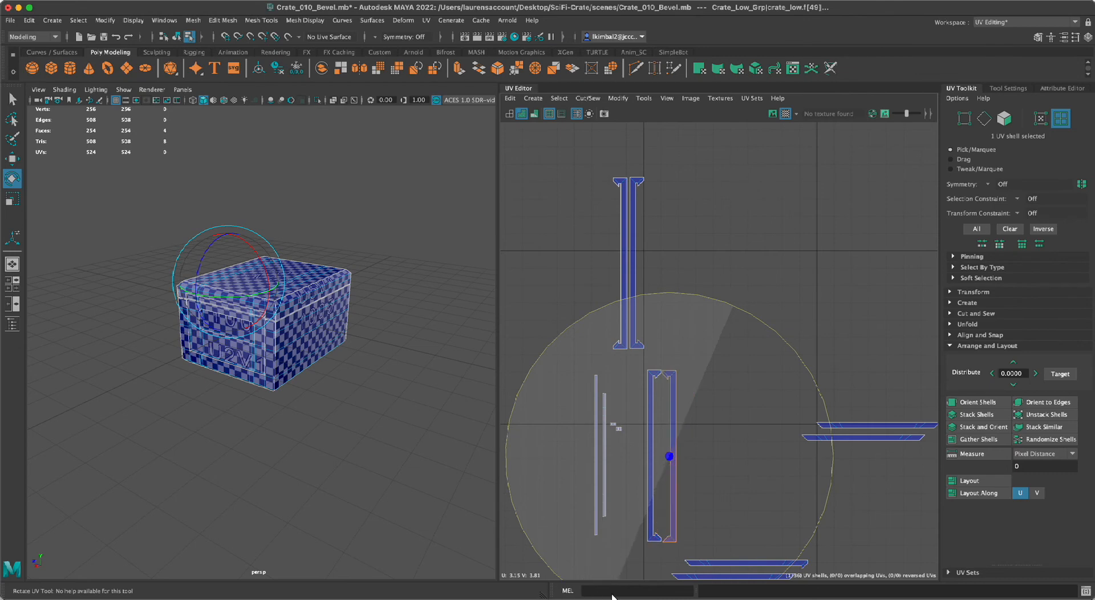
{"action": "key", "text": "w"}
{"action": "left_click_drag", "start_coordinate": [696, 455], "coordinate": [667, 454]}
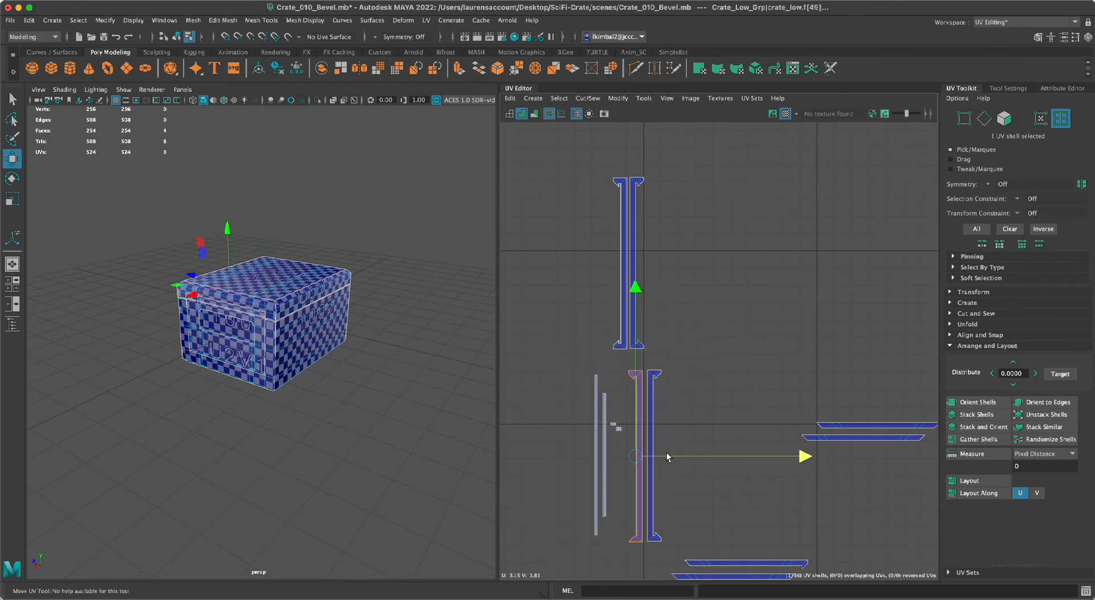
- Place the lower frame's pair of vertical strips beside the upper frame's pair, and move all four down above the crate's main UV tiles
{"action": "left_click", "coordinate": [652, 414], "text": "shift"}
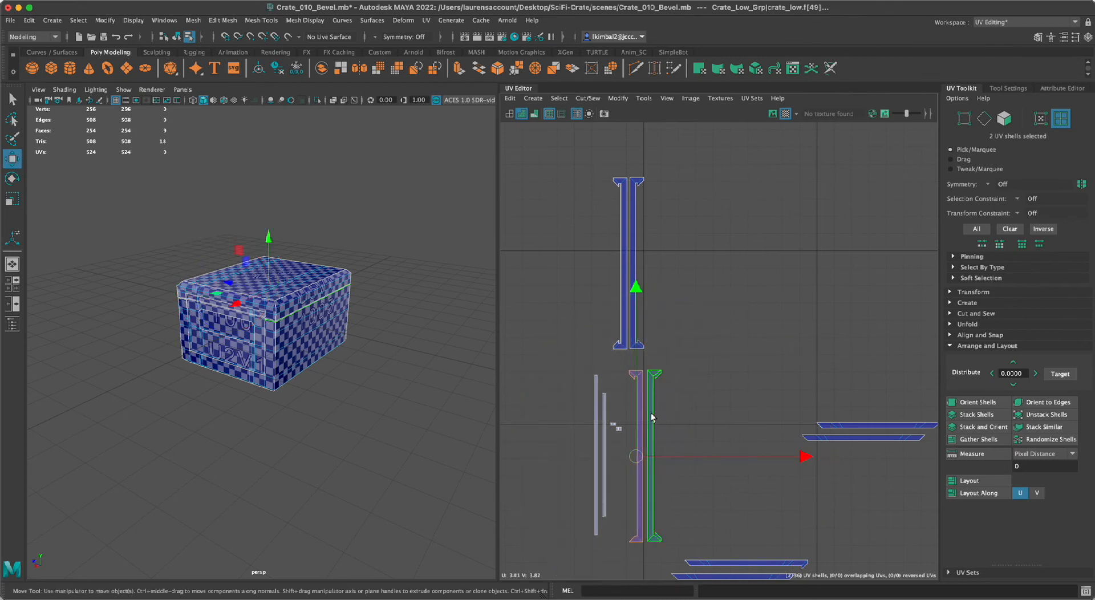
{"action": "left_click_drag", "start_coordinate": [639, 459], "coordinate": [623, 289]}
{"action": "right_click_drag", "start_coordinate": [648, 290], "coordinate": [582, 308], "text": "alt"}
{"action": "middle_click_drag", "start_coordinate": [685, 480], "coordinate": [607, 347], "text": "alt"}
{"action": "left_click_drag", "start_coordinate": [633, 193], "coordinate": [674, 478]}
{"action": "middle_click_drag", "start_coordinate": [677, 545], "coordinate": [668, 347], "text": "alt"}
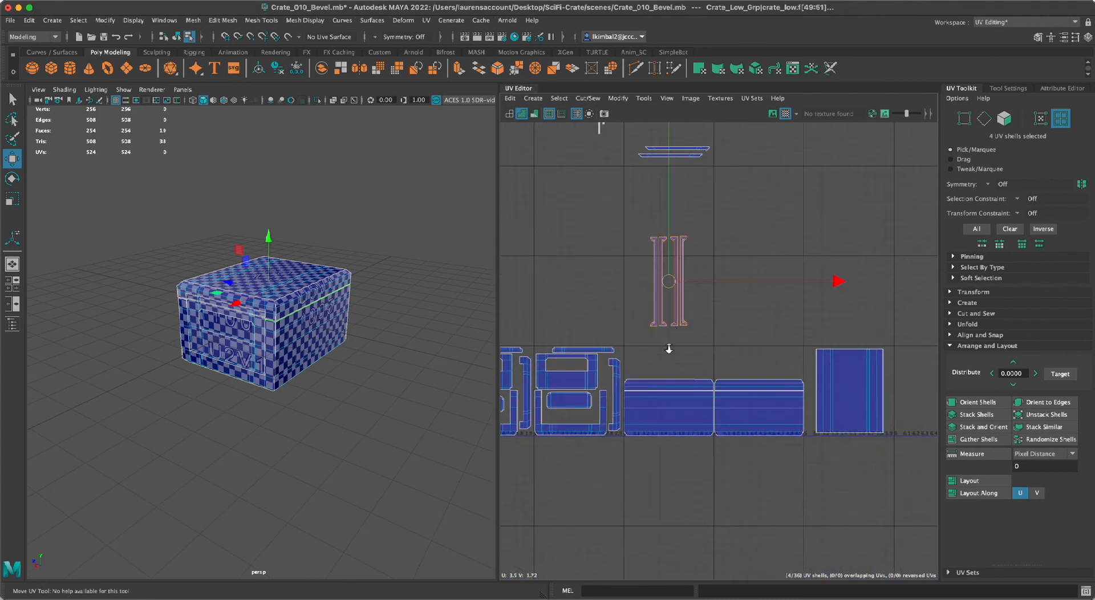
- Rotate the left pair of vertical rim strips by a quarter turn and move it just above the first wide panel shell
{"action": "right_click_drag", "start_coordinate": [668, 347], "coordinate": [686, 348], "text": "alt"}
{"action": "left_click_drag", "start_coordinate": [617, 272], "coordinate": [664, 279]}
{"action": "key", "text": "e"}
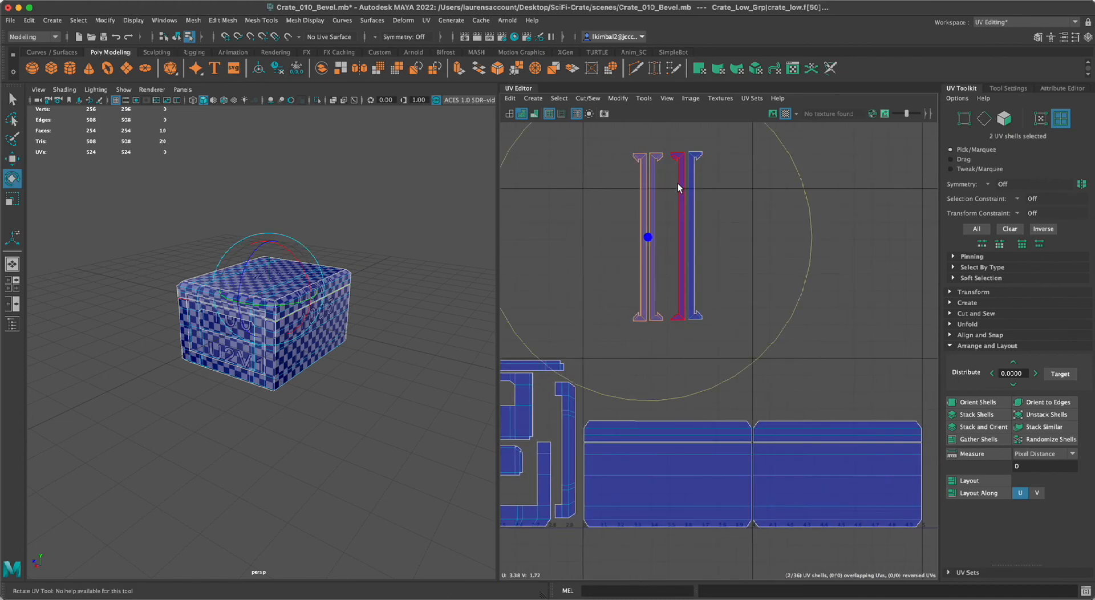
{"action": "left_click_drag", "start_coordinate": [814, 219], "coordinate": [655, 391]}
{"action": "key", "text": "w"}
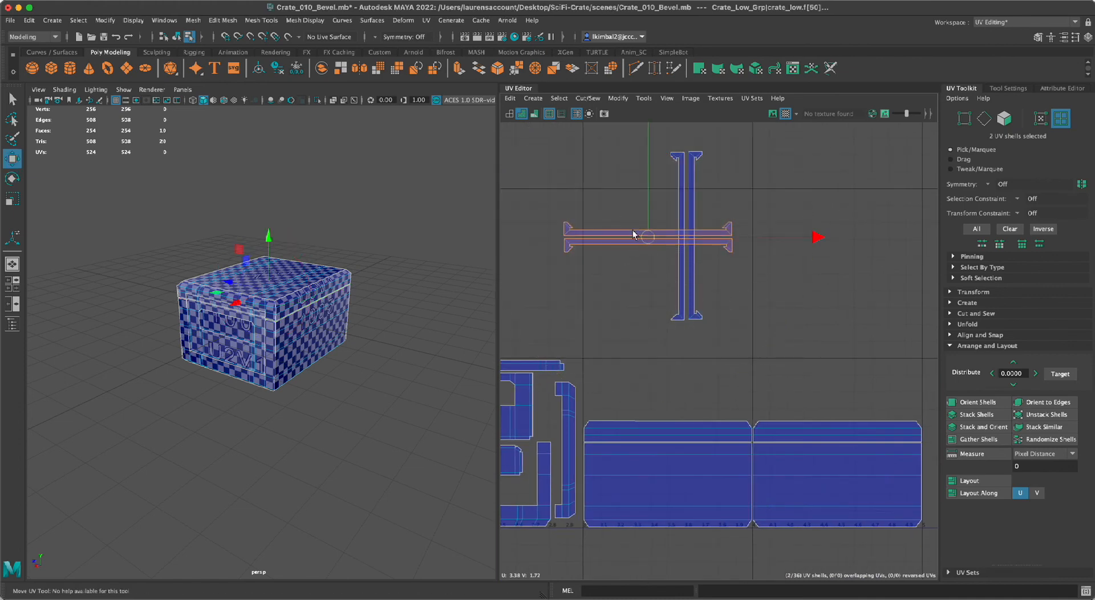
{"action": "left_click_drag", "start_coordinate": [643, 238], "coordinate": [660, 400]}
{"action": "right_click_drag", "start_coordinate": [660, 401], "coordinate": [813, 513], "text": "alt"}
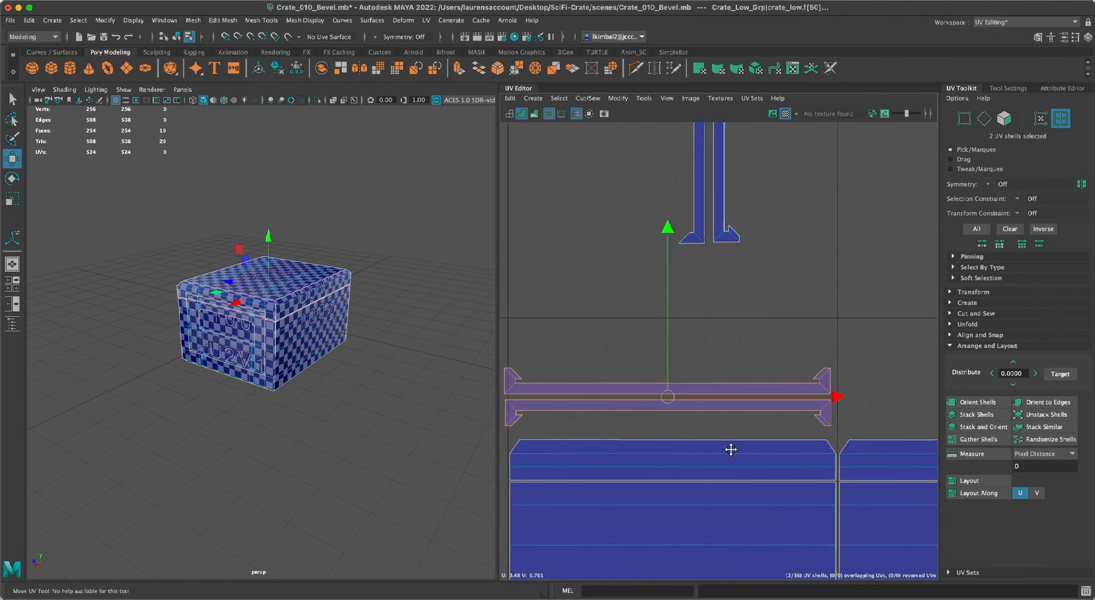
- Nudge the horizontal strip pair sideways and down so it fits inside the tile, close above the panel shell's beveled edge
{"action": "middle_click_drag", "start_coordinate": [731, 448], "coordinate": [719, 428], "text": "alt"}
{"action": "right_click_drag", "start_coordinate": [768, 444], "coordinate": [876, 497], "text": "alt"}
{"action": "middle_click_drag", "start_coordinate": [856, 456], "coordinate": [798, 480], "text": "alt"}
{"action": "left_click_drag", "start_coordinate": [701, 352], "coordinate": [706, 351]}
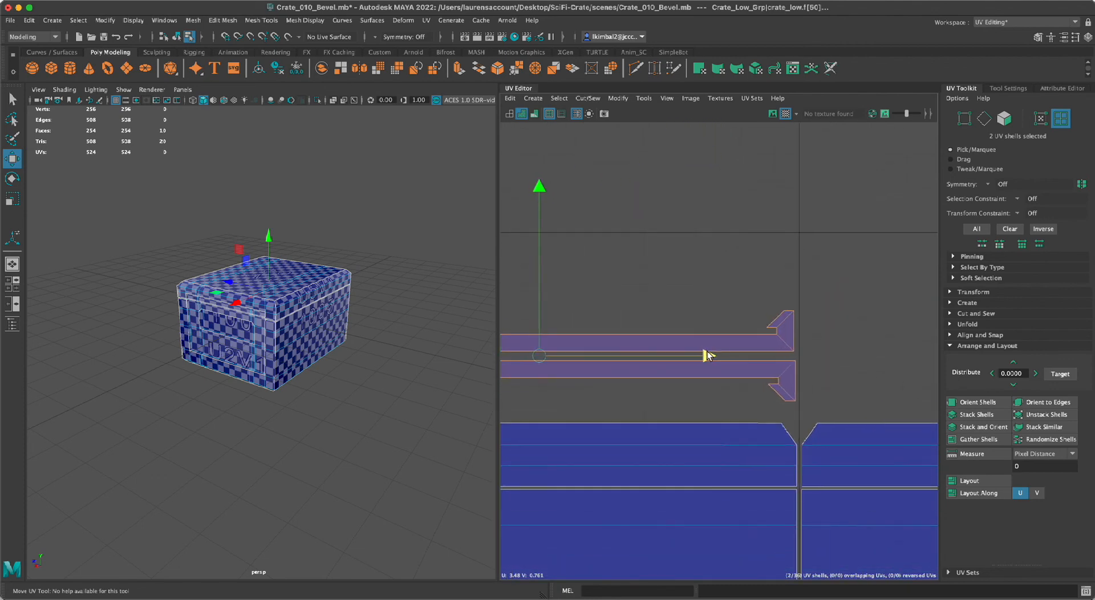
{"action": "left_click_drag", "start_coordinate": [534, 186], "coordinate": [541, 207]}
{"action": "middle_click_drag", "start_coordinate": [687, 300], "coordinate": [1037, 337], "text": "alt"}
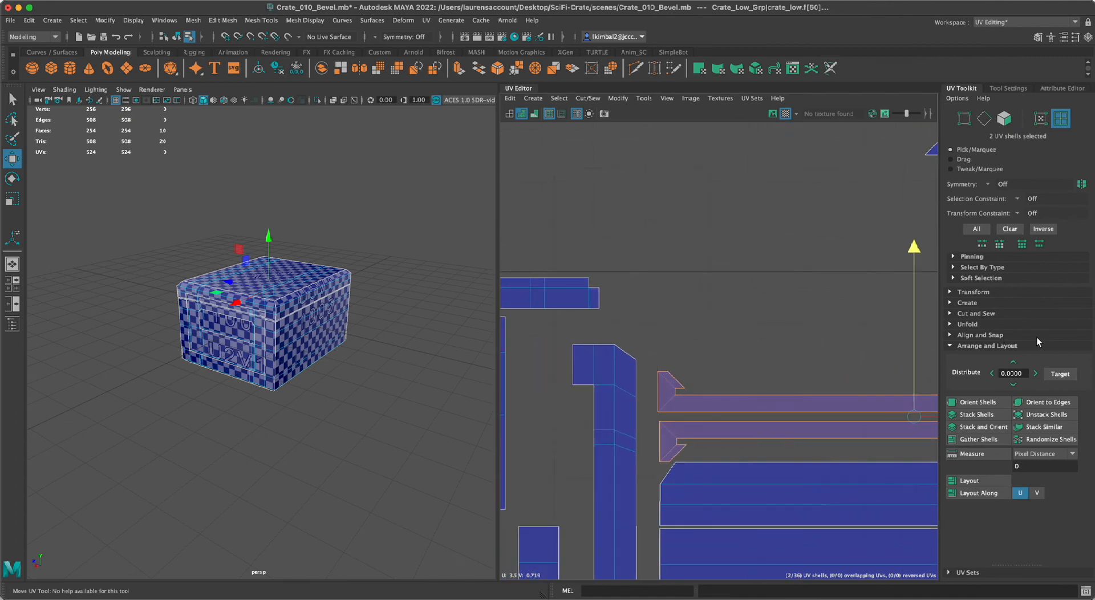
{"action": "middle_click_drag", "start_coordinate": [848, 340], "coordinate": [714, 318], "text": "alt"}
{"action": "middle_click_drag", "start_coordinate": [779, 355], "coordinate": [520, 315], "text": "alt"}
{"action": "right_click_drag", "start_coordinate": [792, 445], "coordinate": [863, 476], "text": "alt"}
{"action": "middle_click_drag", "start_coordinate": [721, 404], "coordinate": [704, 403], "text": "alt"}
{"action": "right_click_drag", "start_coordinate": [704, 403], "coordinate": [726, 411], "text": "alt"}
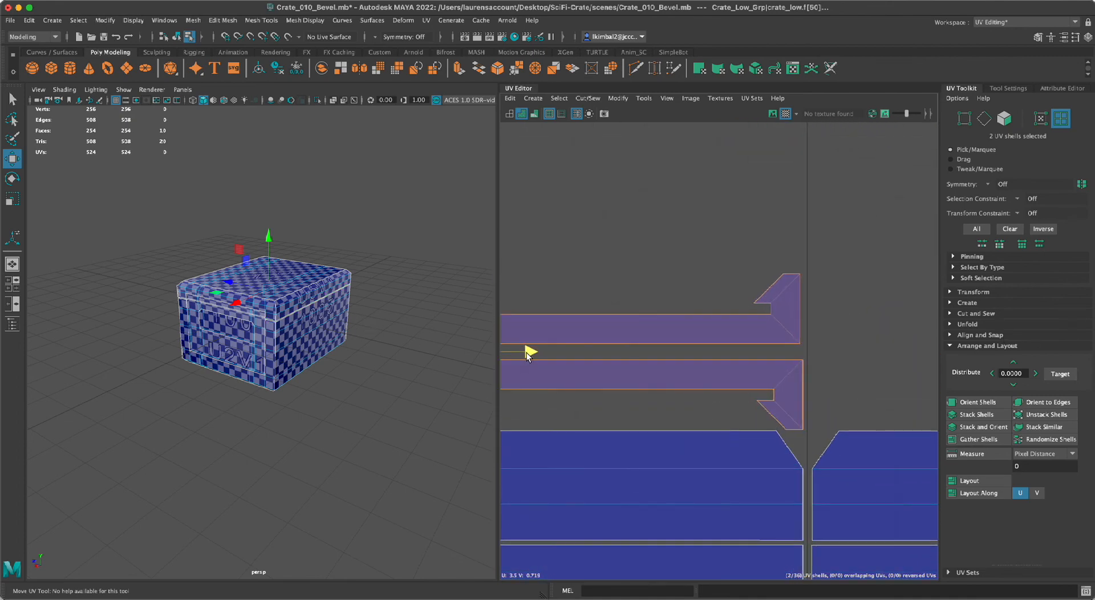
- Align the pair's upper strip with the ends of the lower strip and lower it to narrow the gap between them
{"action": "left_click", "coordinate": [656, 323]}
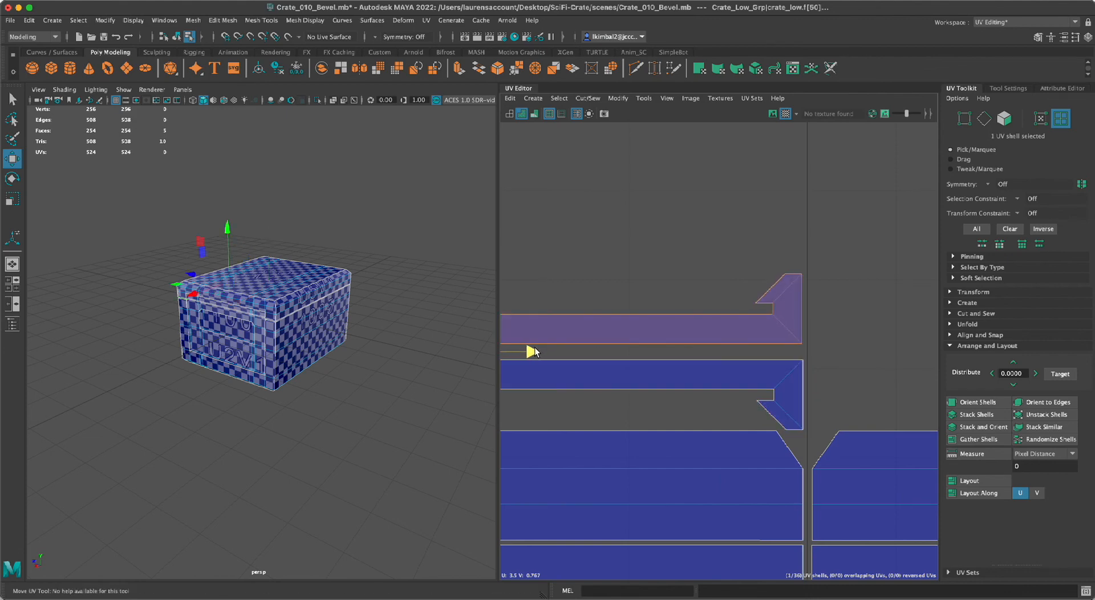
{"action": "middle_click_drag", "start_coordinate": [595, 299], "coordinate": [941, 317], "text": "alt"}
{"action": "middle_click_drag", "start_coordinate": [598, 314], "coordinate": [930, 316], "text": "alt"}
{"action": "left_click", "coordinate": [757, 350]}
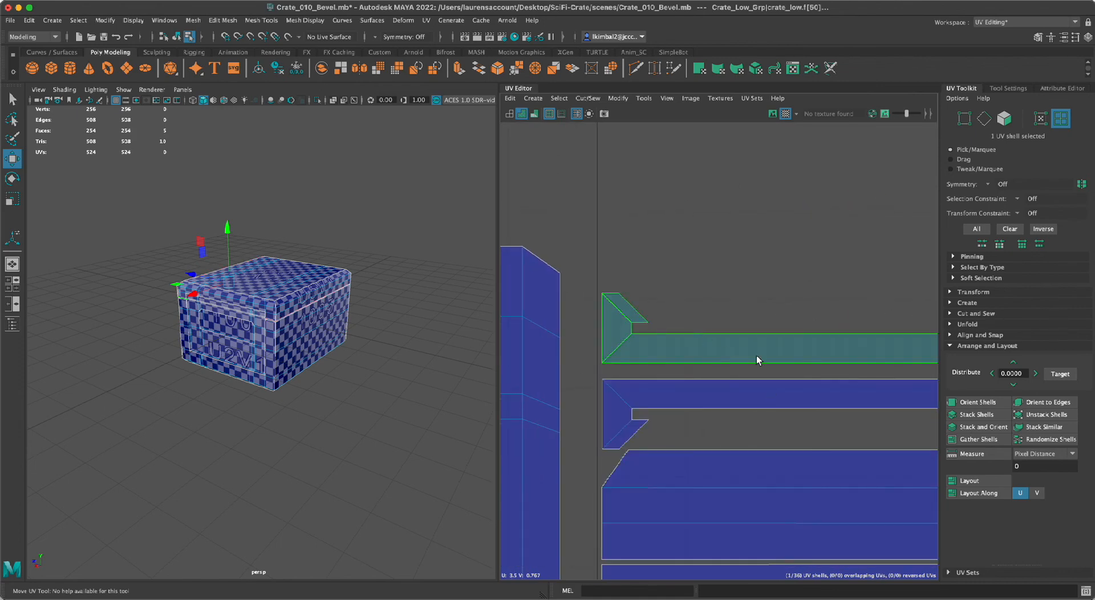
{"action": "right_click_drag", "start_coordinate": [756, 355], "coordinate": [781, 319], "text": "alt"}
{"action": "middle_click_drag", "start_coordinate": [781, 319], "coordinate": [723, 331], "text": "alt"}
{"action": "left_click_drag", "start_coordinate": [696, 212], "coordinate": [697, 216]}
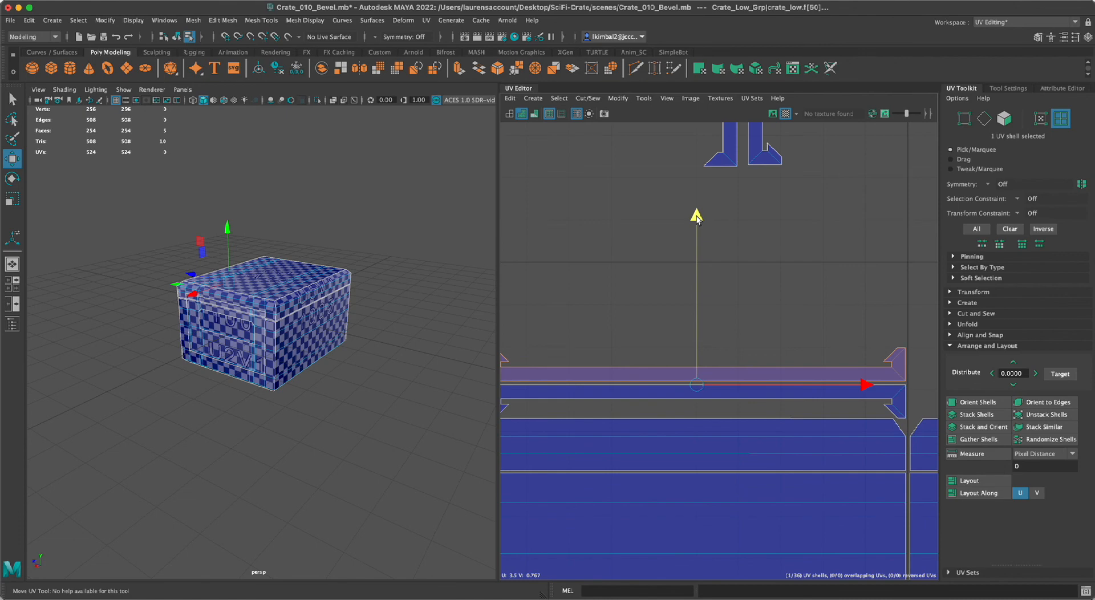
{"action": "left_click", "coordinate": [815, 251]}
- Rotate the remaining pair of vertical strips by a quarter turn and move it down above the horizontal strip pair
{"action": "right_click_drag", "start_coordinate": [816, 251], "coordinate": [457, 146], "text": "alt"}
{"action": "middle_click_drag", "start_coordinate": [760, 194], "coordinate": [669, 340], "text": "alt"}
{"action": "left_click_drag", "start_coordinate": [629, 288], "coordinate": [631, 287]}
{"action": "key", "text": "e"}
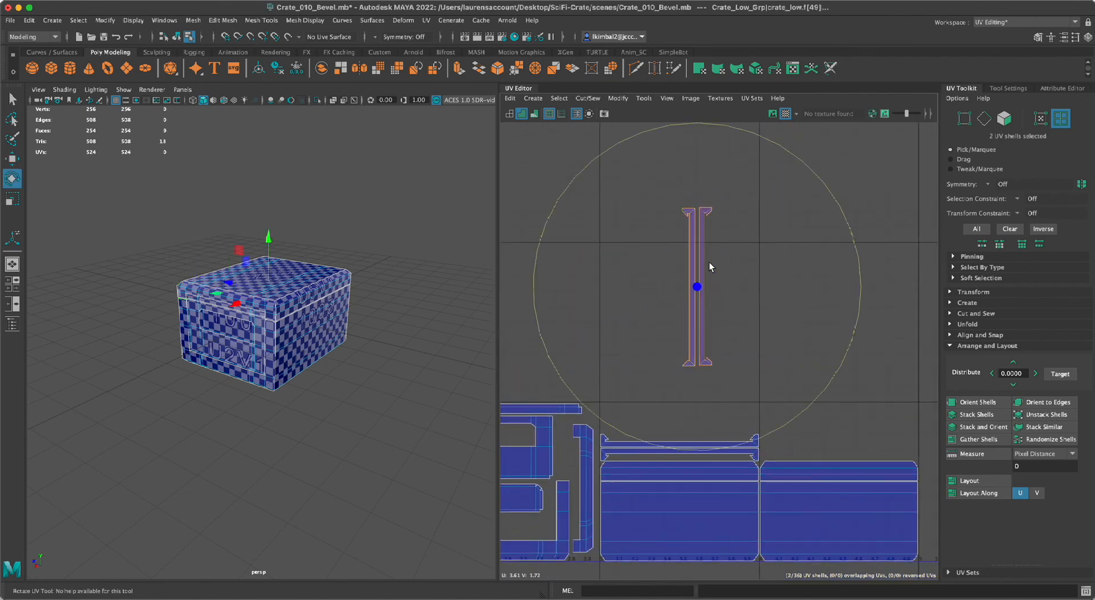
{"action": "left_click_drag", "start_coordinate": [810, 168], "coordinate": [847, 467]}
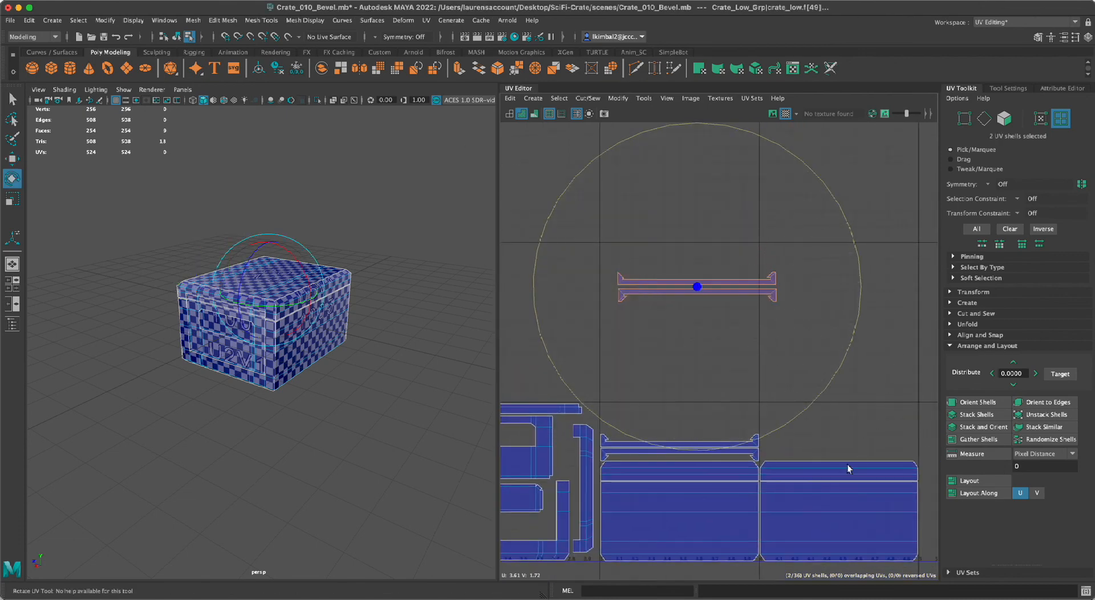
{"action": "key", "text": "w"}
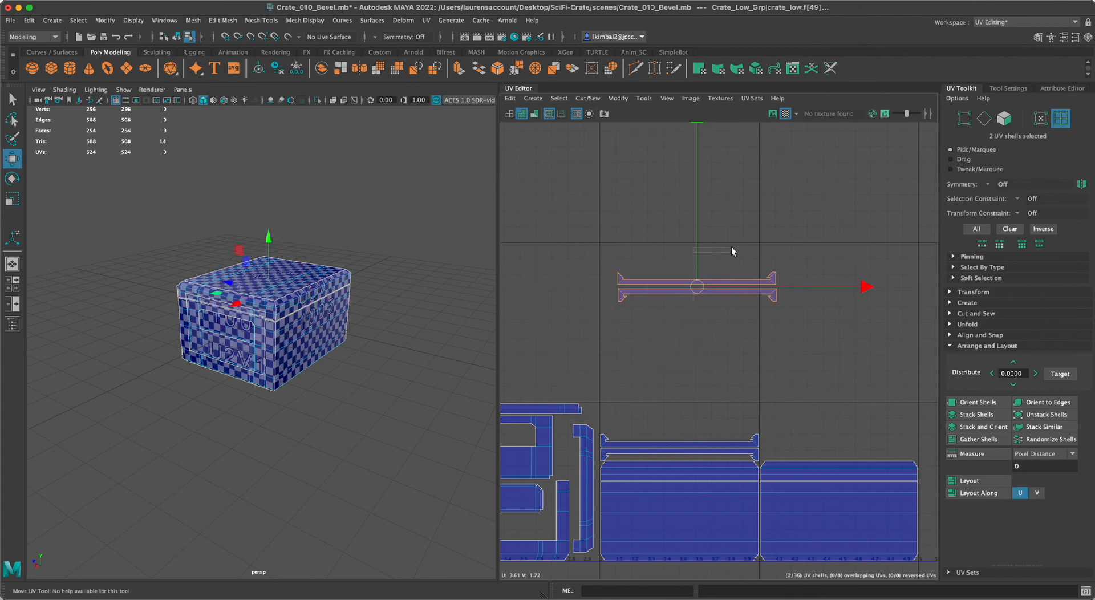
{"action": "left_click_drag", "start_coordinate": [700, 286], "coordinate": [700, 428]}
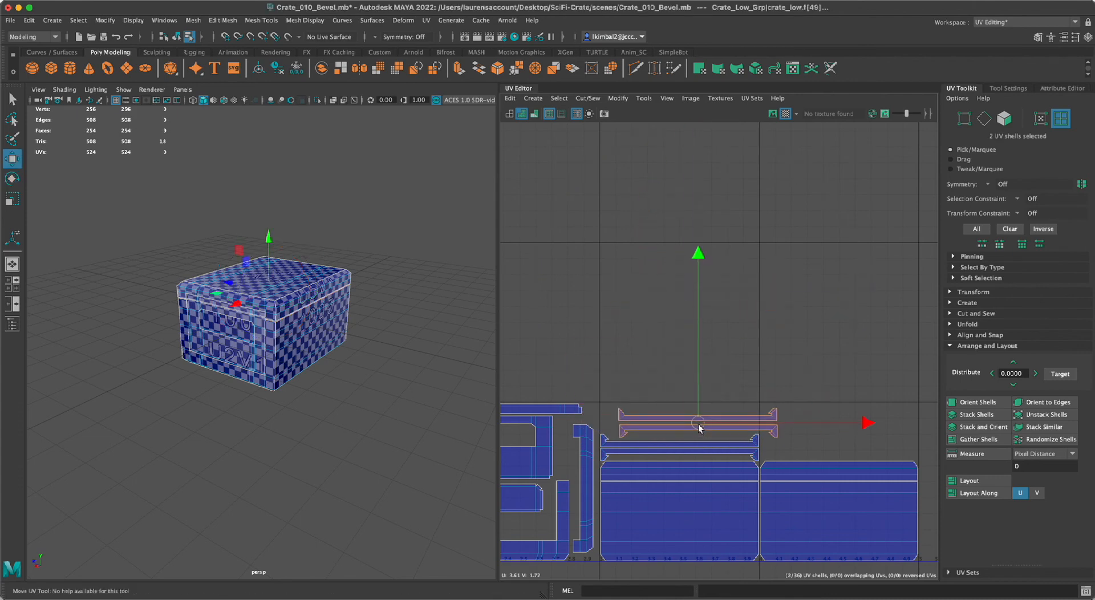
- Align the second strip pair with the first, stacked closely on top of it, and even out the gap between its strips
{"action": "right_click_drag", "start_coordinate": [700, 428], "coordinate": [872, 596], "text": "alt"}
{"action": "middle_click_drag", "start_coordinate": [872, 597], "coordinate": [782, 533], "text": "alt"}
{"action": "right_click_drag", "start_coordinate": [782, 532], "coordinate": [753, 462], "text": "alt"}
{"action": "middle_click_drag", "start_coordinate": [753, 462], "coordinate": [720, 480], "text": "alt"}
{"action": "right_click_drag", "start_coordinate": [720, 479], "coordinate": [704, 434], "text": "alt"}
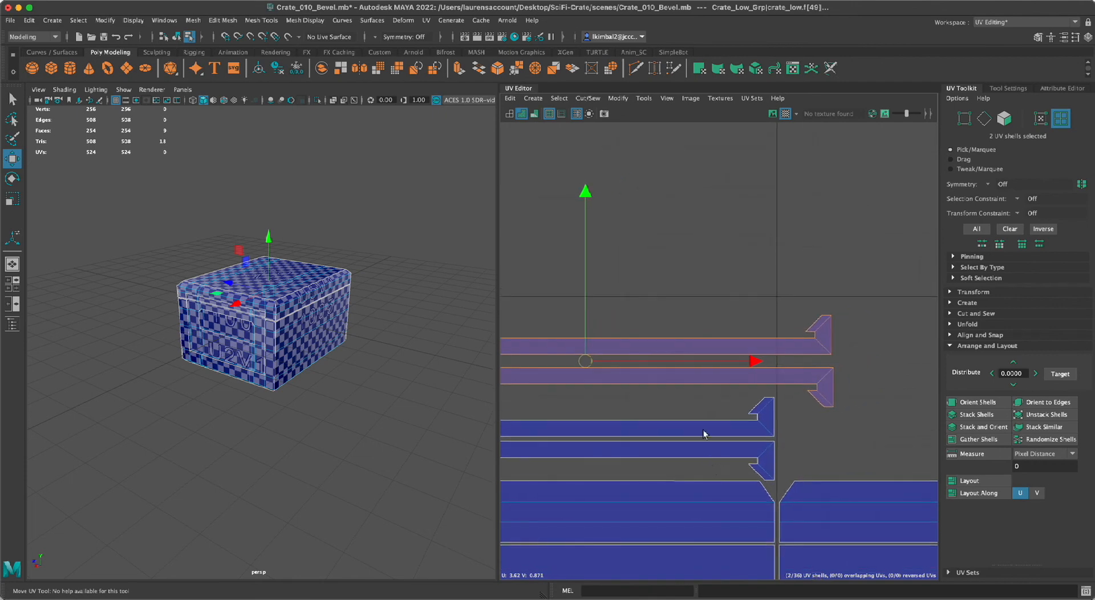
{"action": "left_click_drag", "start_coordinate": [591, 359], "coordinate": [529, 335]}
{"action": "left_click", "coordinate": [660, 327]}
{"action": "left_click", "coordinate": [855, 419]}
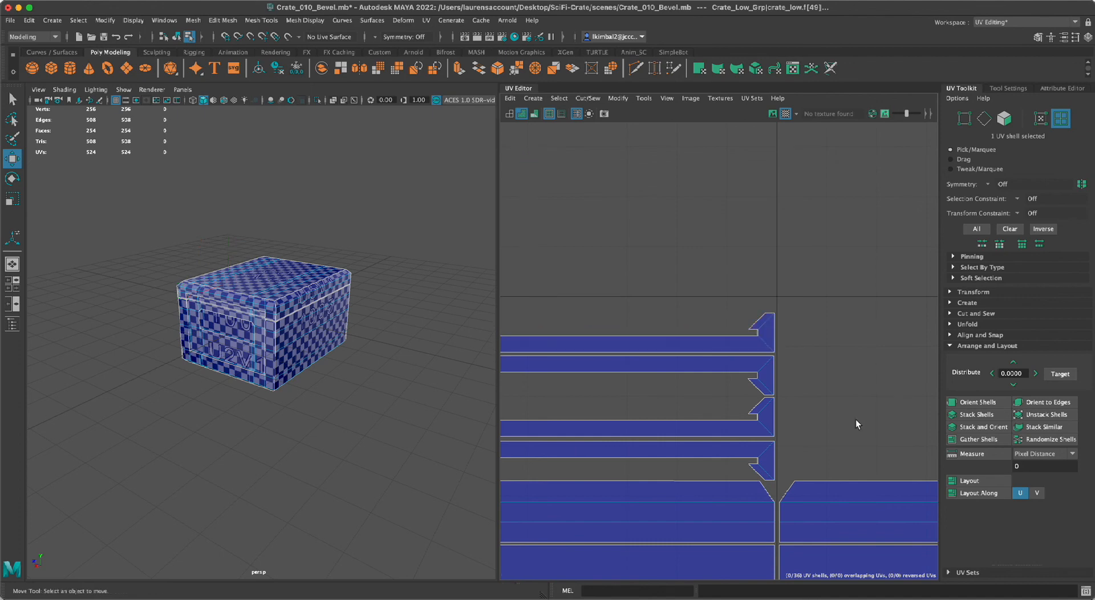
- Check how the stacked strips' left ends line up with the tile border and the neighboring shells
{"action": "right_click_drag", "start_coordinate": [913, 429], "coordinate": [743, 336], "text": "alt"}
{"action": "right_click_drag", "start_coordinate": [695, 362], "coordinate": [918, 508], "text": "alt"}
{"action": "middle_click_drag", "start_coordinate": [591, 393], "coordinate": [610, 244], "text": "alt"}
{"action": "left_click", "coordinate": [727, 466]}
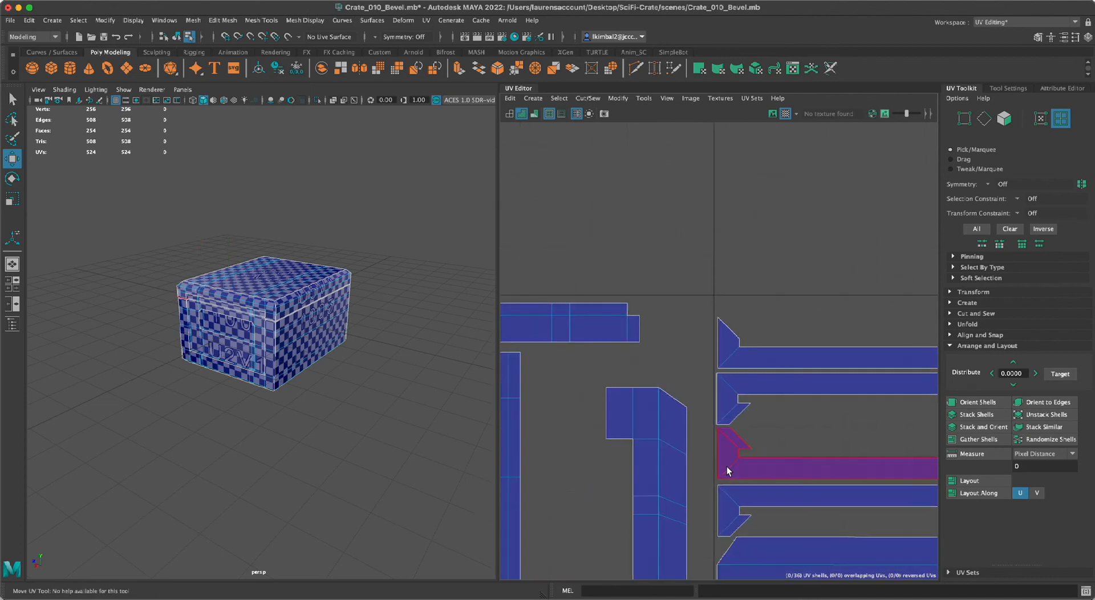
{"action": "right_click_drag", "start_coordinate": [890, 456], "coordinate": [709, 362], "text": "alt"}
{"action": "middle_click_drag", "start_coordinate": [709, 361], "coordinate": [419, 196], "text": "alt"}
{"action": "right_click_drag", "start_coordinate": [929, 427], "coordinate": [618, 374], "text": "alt"}
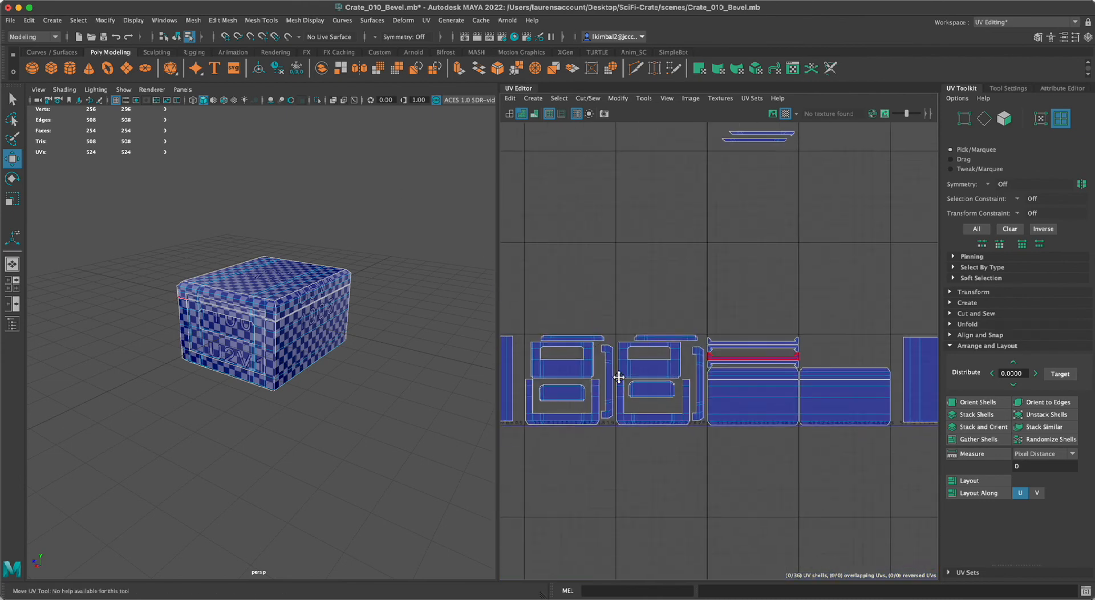
- Bring both pairs of beveled-end horizontal strips down to just above the stack of four strips
{"action": "middle_click_drag", "start_coordinate": [618, 374], "coordinate": [411, 511], "text": "alt"}
{"action": "middle_click_drag", "start_coordinate": [596, 302], "coordinate": [677, 262], "text": "alt"}
{"action": "scroll", "coordinate": [671, 224], "scroll_direction": "up", "scroll_amount": 3}
{"action": "left_click_drag", "start_coordinate": [562, 180], "coordinate": [605, 249]}
{"action": "left_click_drag", "start_coordinate": [594, 194], "coordinate": [563, 452]}
{"action": "left_click", "coordinate": [743, 379]}
{"action": "middle_click_drag", "start_coordinate": [750, 255], "coordinate": [734, 359], "text": "alt"}
{"action": "left_click_drag", "start_coordinate": [652, 336], "coordinate": [596, 544]}
{"action": "middle_click_drag", "start_coordinate": [595, 477], "coordinate": [669, 274], "text": "alt"}
{"action": "right_click_drag", "start_coordinate": [670, 274], "coordinate": [782, 440], "text": "alt"}
{"action": "middle_click_drag", "start_coordinate": [775, 433], "coordinate": [843, 355], "text": "alt"}
{"action": "right_click_drag", "start_coordinate": [736, 339], "coordinate": [775, 383], "text": "alt"}
{"action": "middle_click_drag", "start_coordinate": [725, 328], "coordinate": [805, 301], "text": "alt"}
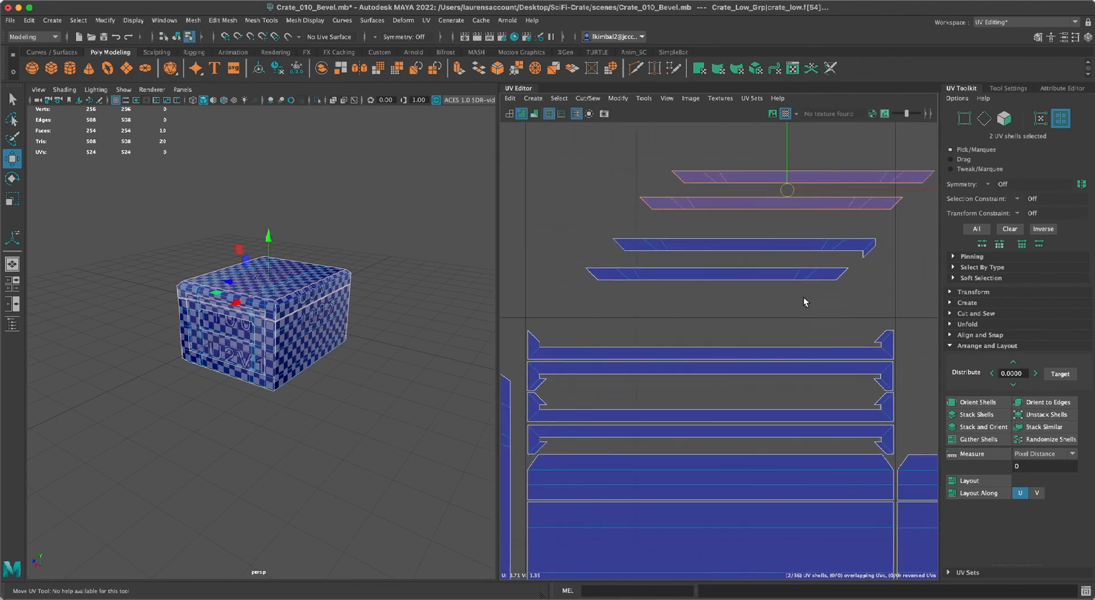
- Place the lowest beveled-end strip in the gap between the two stacked strip pairs
{"action": "left_click", "coordinate": [714, 300]}
{"action": "left_click", "coordinate": [727, 274]}
{"action": "left_click_drag", "start_coordinate": [725, 274], "coordinate": [706, 402]}
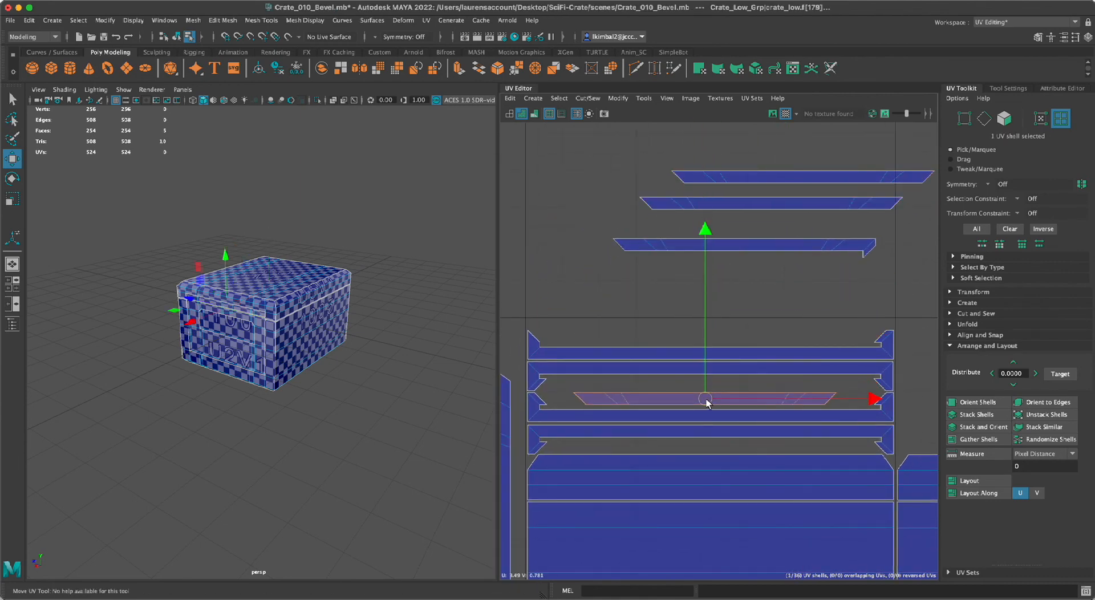
- Rotate the notched beveled strip by half a turn and move it down and left, above the stack
{"action": "left_click", "coordinate": [748, 244]}
{"action": "key", "text": "e"}
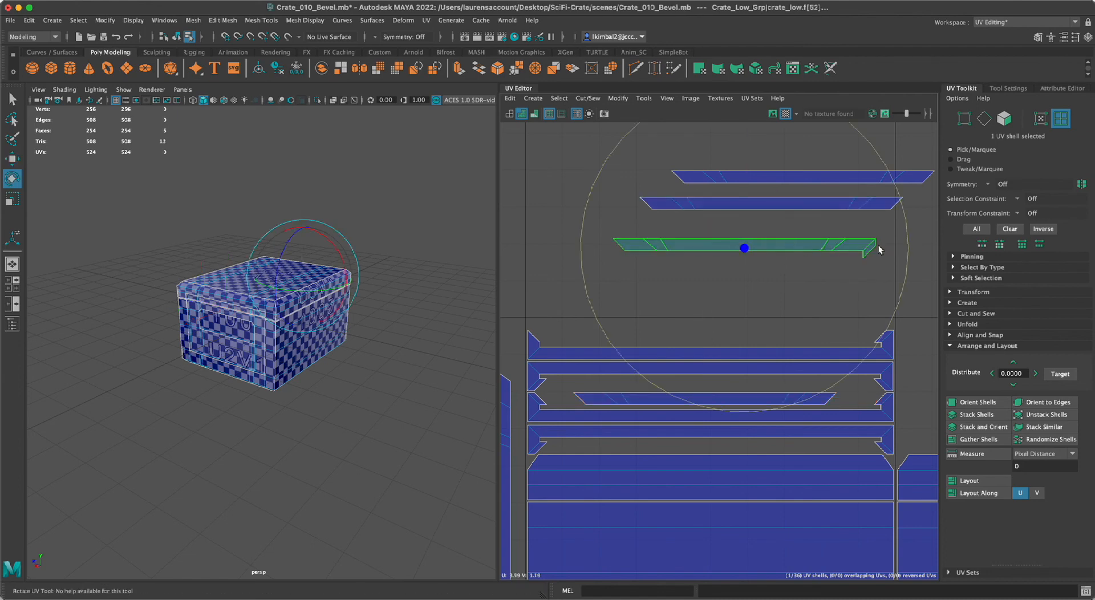
{"action": "left_click_drag", "start_coordinate": [911, 251], "coordinate": [429, 207]}
{"action": "key", "text": "w"}
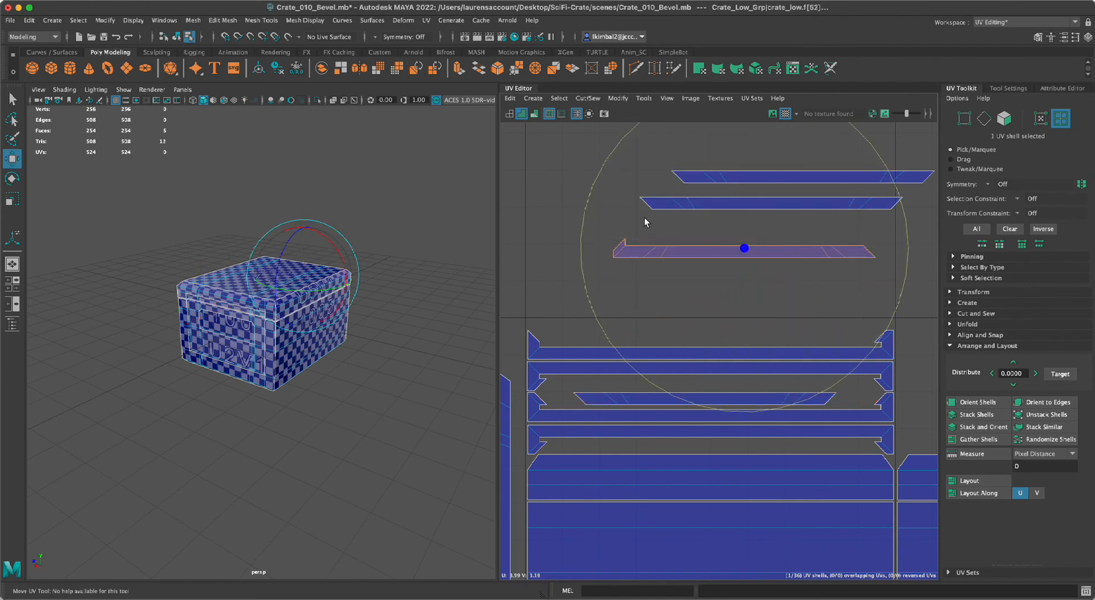
{"action": "left_click_drag", "start_coordinate": [742, 250], "coordinate": [673, 281]}
- Rotate the lower of the other two beveled strips by half a turn and set it back to back on the strip in the gap
{"action": "left_click", "coordinate": [785, 204]}
{"action": "key", "text": "e"}
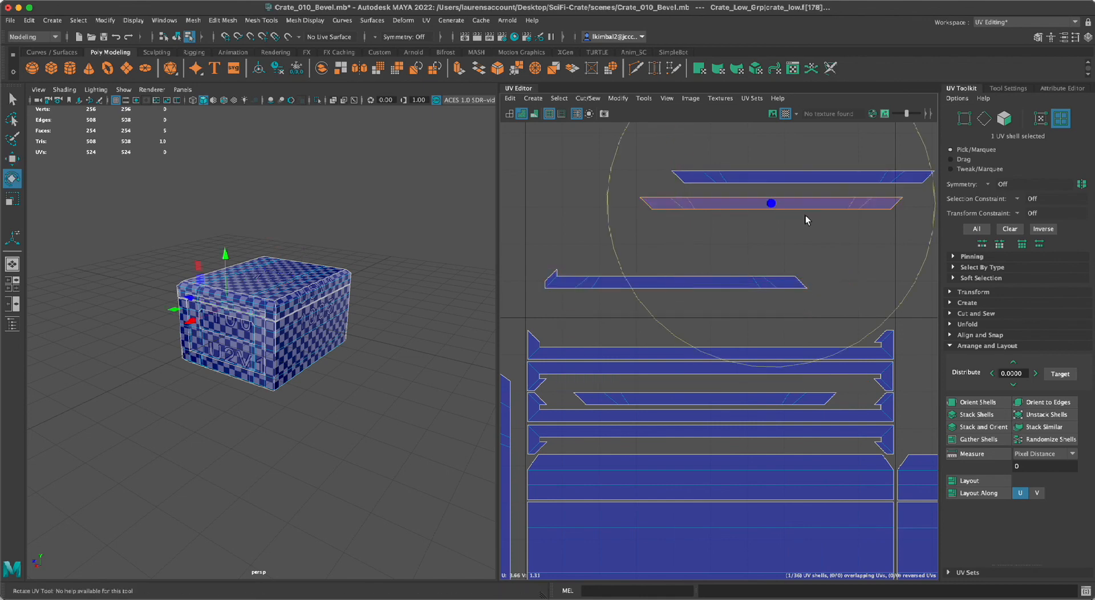
{"action": "left_click_drag", "start_coordinate": [616, 255], "coordinate": [926, 152]}
{"action": "key", "text": "w"}
{"action": "left_click_drag", "start_coordinate": [771, 204], "coordinate": [705, 382]}
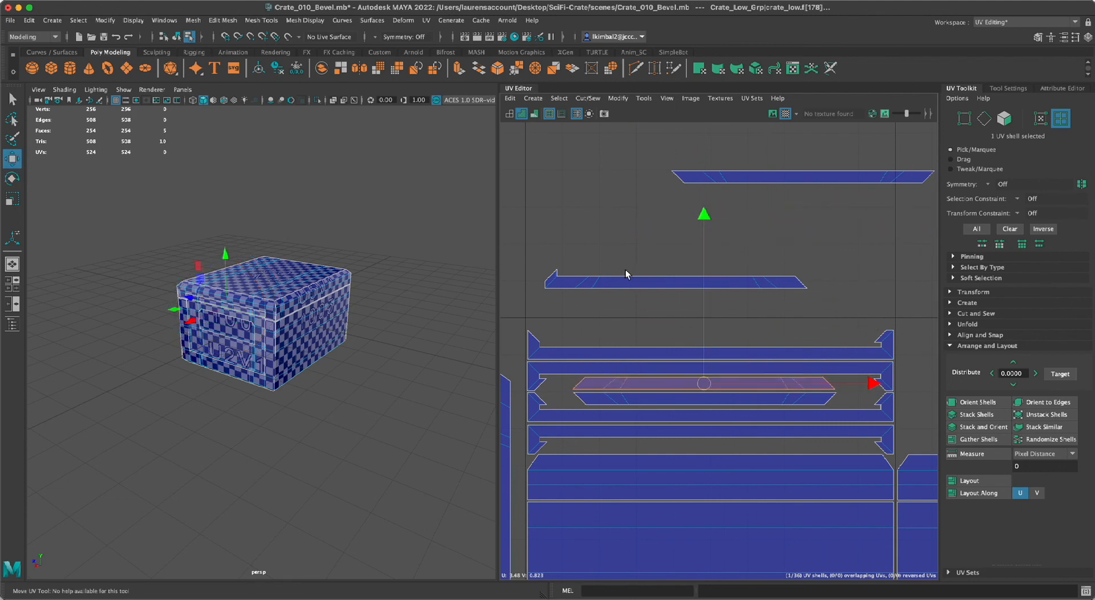
- Fit the notched strip into the recess on top of the stack and the last beveled strip into the recess above the panel shell
{"action": "left_click_drag", "start_coordinate": [625, 270], "coordinate": [676, 341]}
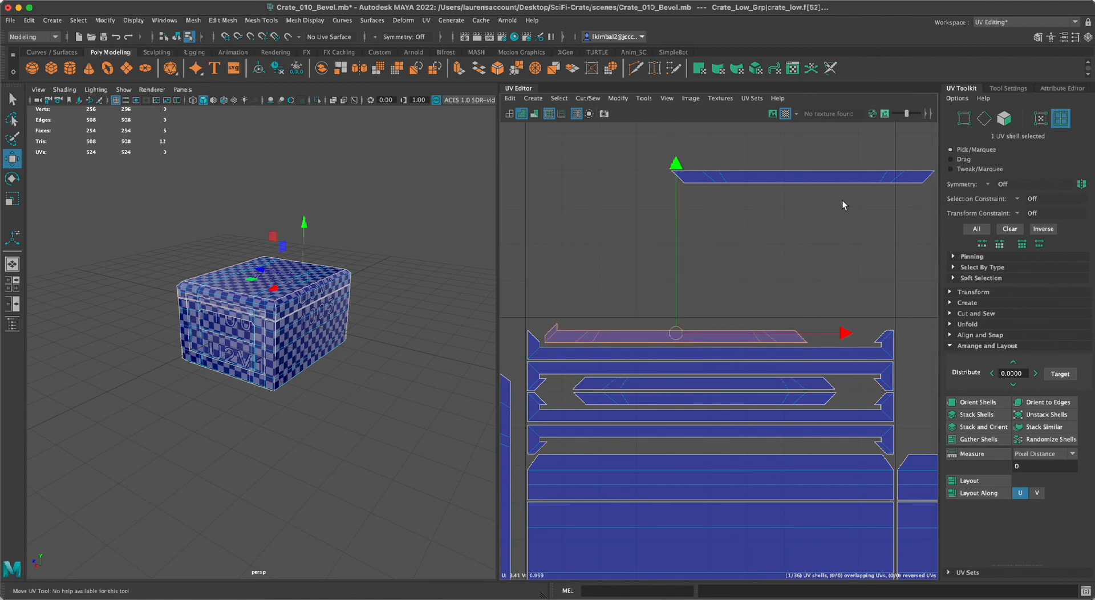
{"action": "left_click", "coordinate": [822, 176]}
{"action": "scroll", "coordinate": [536, 200], "scroll_direction": "down", "scroll_amount": 5}
{"action": "middle_click_drag", "start_coordinate": [512, 198], "coordinate": [681, 200], "text": "alt"}
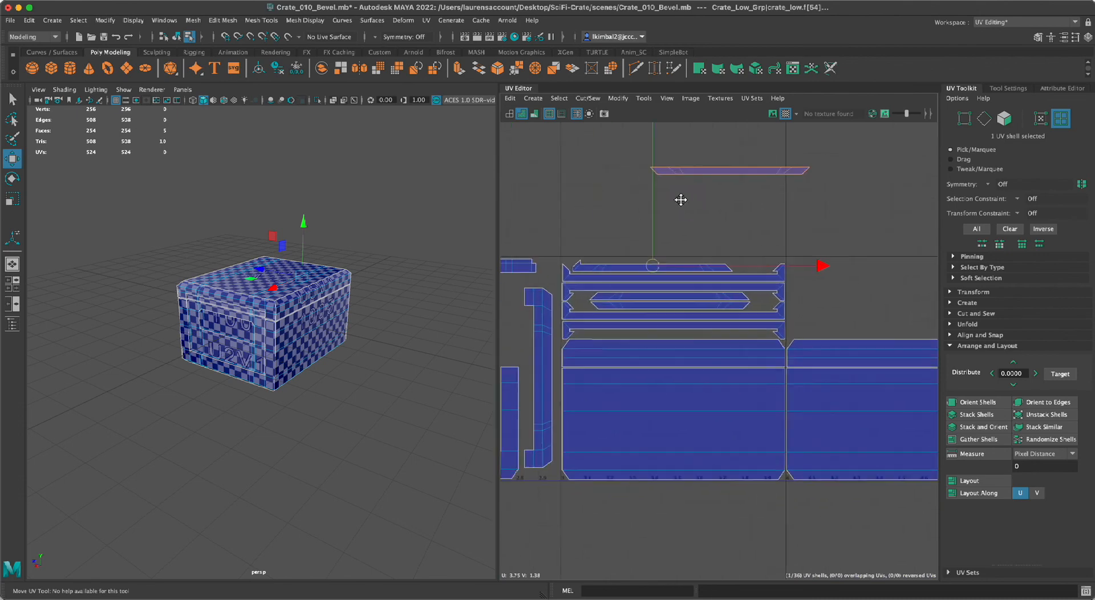
{"action": "left_click_drag", "start_coordinate": [730, 171], "coordinate": [679, 346]}
{"action": "scroll", "coordinate": [647, 337], "scroll_direction": "up", "scroll_amount": 5}
{"action": "scroll", "coordinate": [709, 381], "scroll_direction": "down", "scroll_amount": 6}
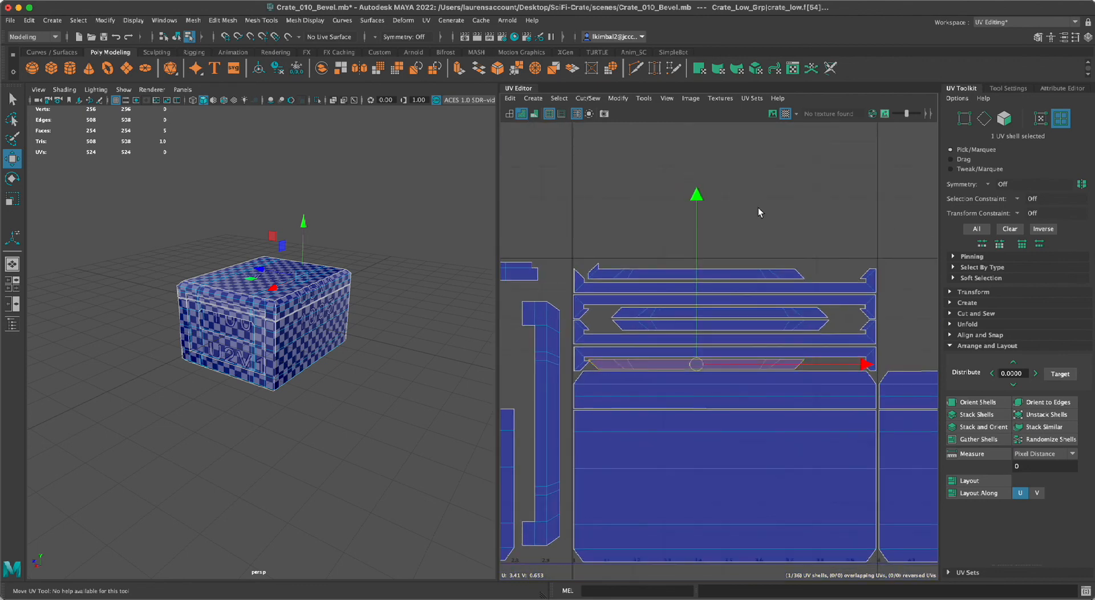
{"action": "left_click", "coordinate": [759, 207]}
- Select the 12 thin strip and small block shells far above the tiles and move them down toward the panel shells
{"action": "scroll", "coordinate": [732, 269], "scroll_direction": "down", "scroll_amount": 2}
{"action": "right_click_drag", "start_coordinate": [732, 269], "coordinate": [607, 229], "text": "alt"}
{"action": "middle_click_drag", "start_coordinate": [608, 229], "coordinate": [529, 339], "text": "alt"}
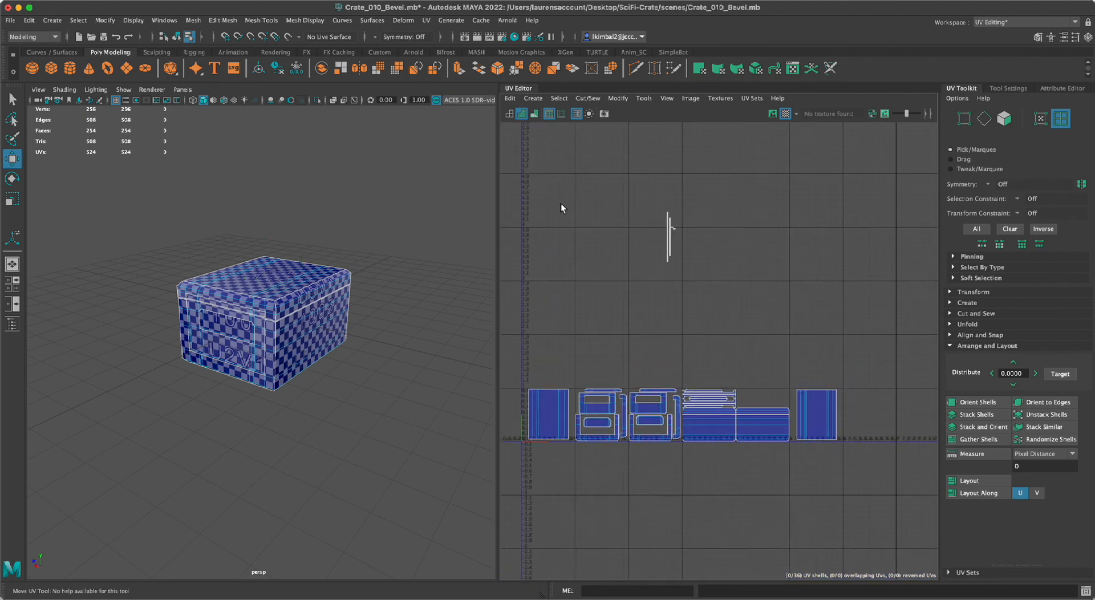
{"action": "right_click_drag", "start_coordinate": [611, 172], "coordinate": [727, 289], "text": "alt"}
{"action": "left_click_drag", "start_coordinate": [652, 222], "coordinate": [816, 408]}
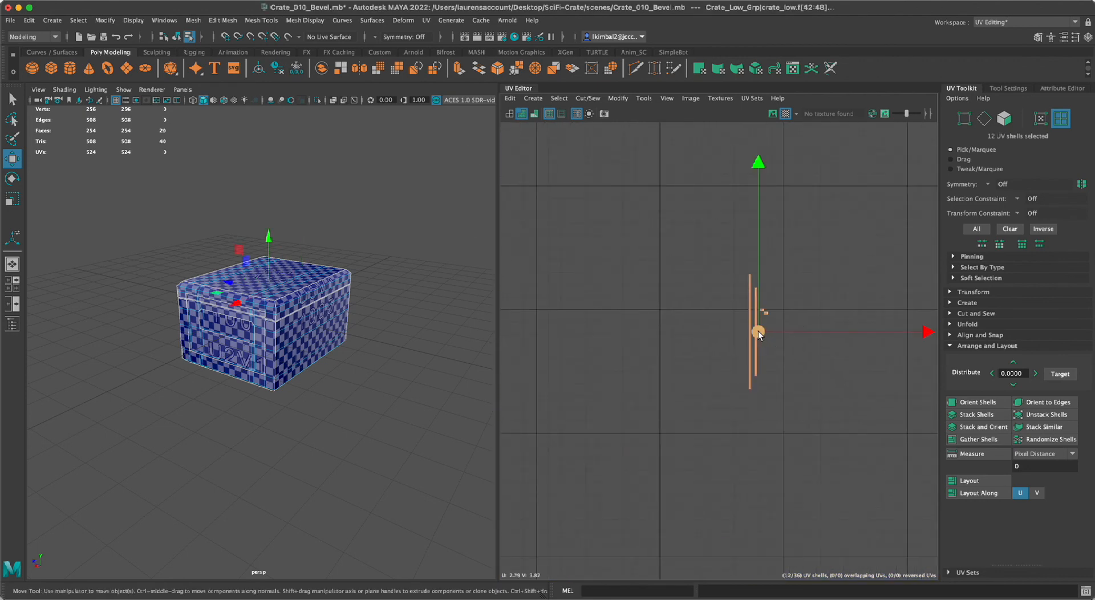
{"action": "left_click_drag", "start_coordinate": [758, 332], "coordinate": [873, 543]}
{"action": "middle_click_drag", "start_coordinate": [709, 439], "coordinate": [697, 245], "text": "alt"}
{"action": "middle_click_drag", "start_coordinate": [717, 442], "coordinate": [556, 293], "text": "alt"}
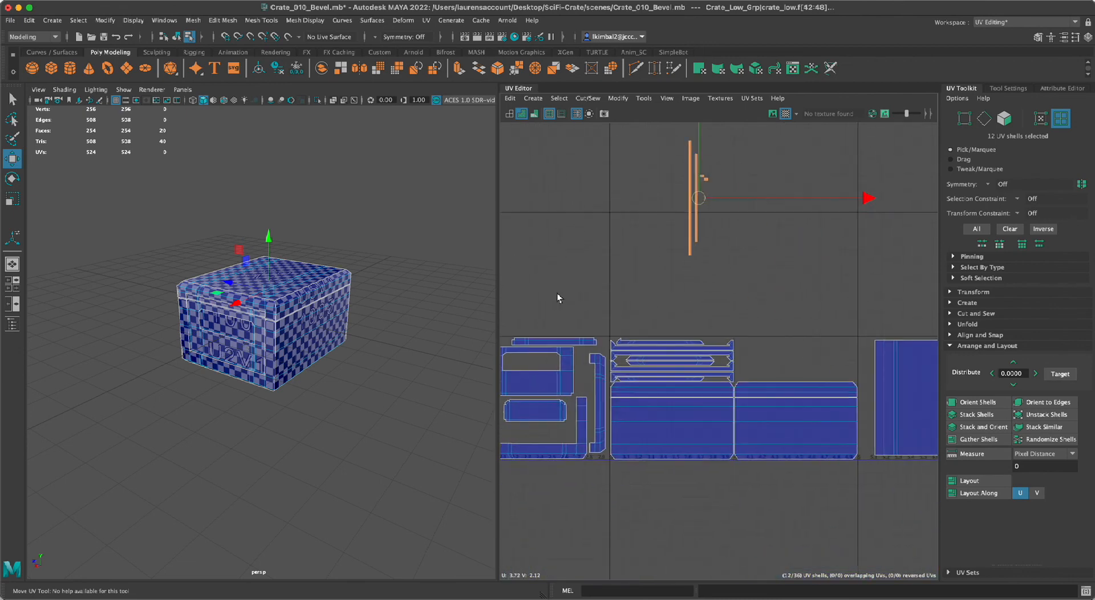
- Rotate the 12 thin strip and small block shells by a quarter turn so the strips lie horizontally
{"action": "right_click_drag", "start_coordinate": [556, 293], "coordinate": [611, 335], "text": "alt"}
{"action": "middle_click_drag", "start_coordinate": [778, 326], "coordinate": [641, 323], "text": "alt"}
{"action": "right_click_drag", "start_coordinate": [641, 323], "coordinate": [653, 416], "text": "alt"}
{"action": "middle_click_drag", "start_coordinate": [653, 417], "coordinate": [647, 551], "text": "alt"}
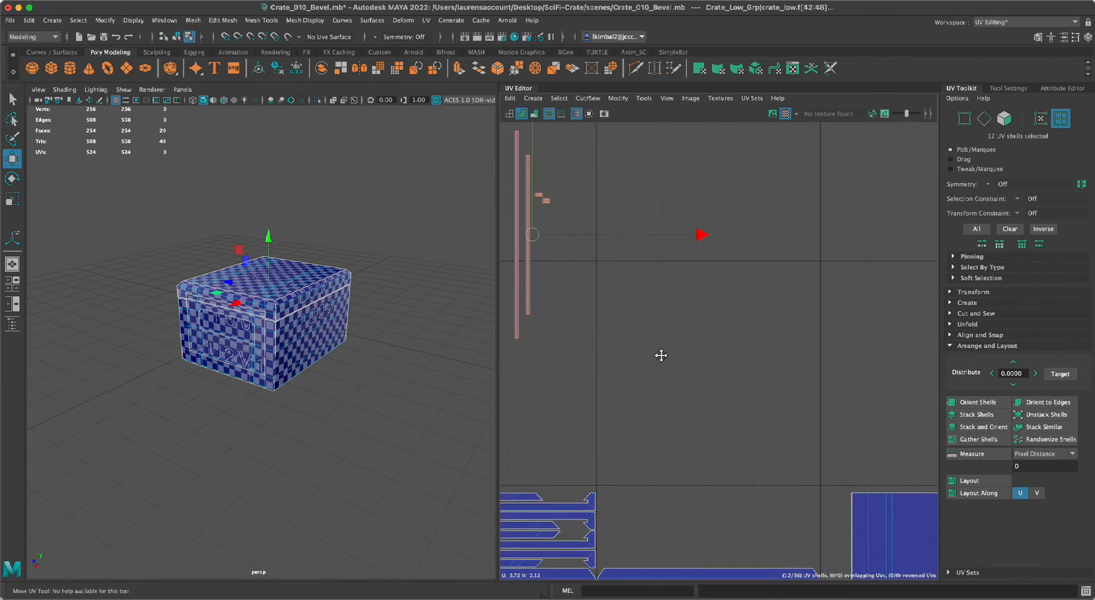
{"action": "middle_click_drag", "start_coordinate": [660, 355], "coordinate": [684, 432], "text": "alt"}
{"action": "key", "text": "e"}
{"action": "left_click_drag", "start_coordinate": [716, 275], "coordinate": [503, 108]}
{"action": "middle_click_drag", "start_coordinate": [671, 231], "coordinate": [758, 163], "text": "alt"}
{"action": "key", "text": "w"}
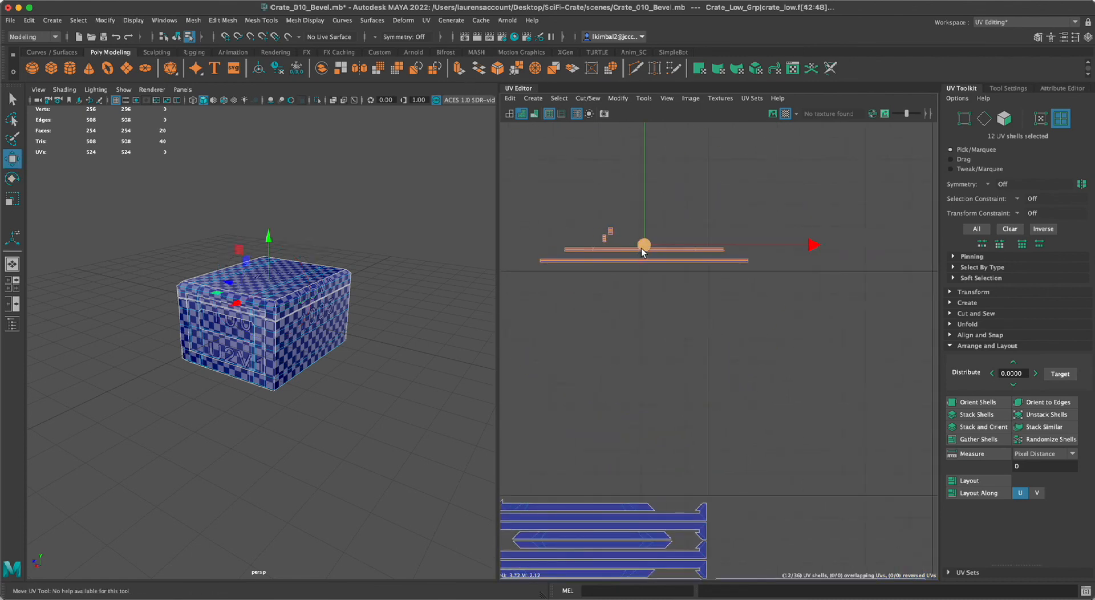
- Move the 12 rotated shells down to just above the second wide panel shell
{"action": "left_click_drag", "start_coordinate": [642, 249], "coordinate": [780, 497]}
{"action": "middle_click_drag", "start_coordinate": [778, 482], "coordinate": [675, 267], "text": "alt"}
{"action": "right_click_drag", "start_coordinate": [675, 267], "coordinate": [691, 296], "text": "alt"}
{"action": "left_click_drag", "start_coordinate": [691, 299], "coordinate": [707, 395]}
{"action": "left_click", "coordinate": [652, 325]}
- Select the shorter pair of thin strips and move it down and left, close above the longer pair
{"action": "middle_click_drag", "start_coordinate": [637, 321], "coordinate": [595, 263], "text": "alt"}
{"action": "right_click_drag", "start_coordinate": [596, 266], "coordinate": [750, 424], "text": "alt"}
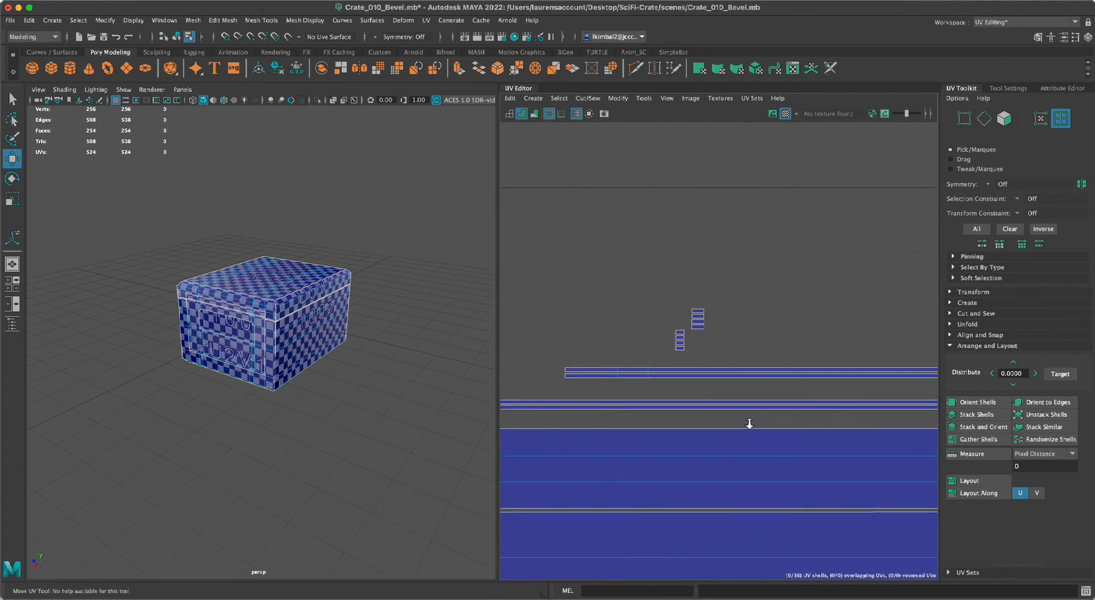
{"action": "left_click_drag", "start_coordinate": [612, 363], "coordinate": [645, 387]}
{"action": "left_click_drag", "start_coordinate": [795, 378], "coordinate": [772, 395]}
{"action": "left_click", "coordinate": [823, 341]}
{"action": "middle_click_drag", "start_coordinate": [822, 337], "coordinate": [741, 263], "text": "alt"}
{"action": "right_click_drag", "start_coordinate": [741, 263], "coordinate": [777, 362], "text": "alt"}
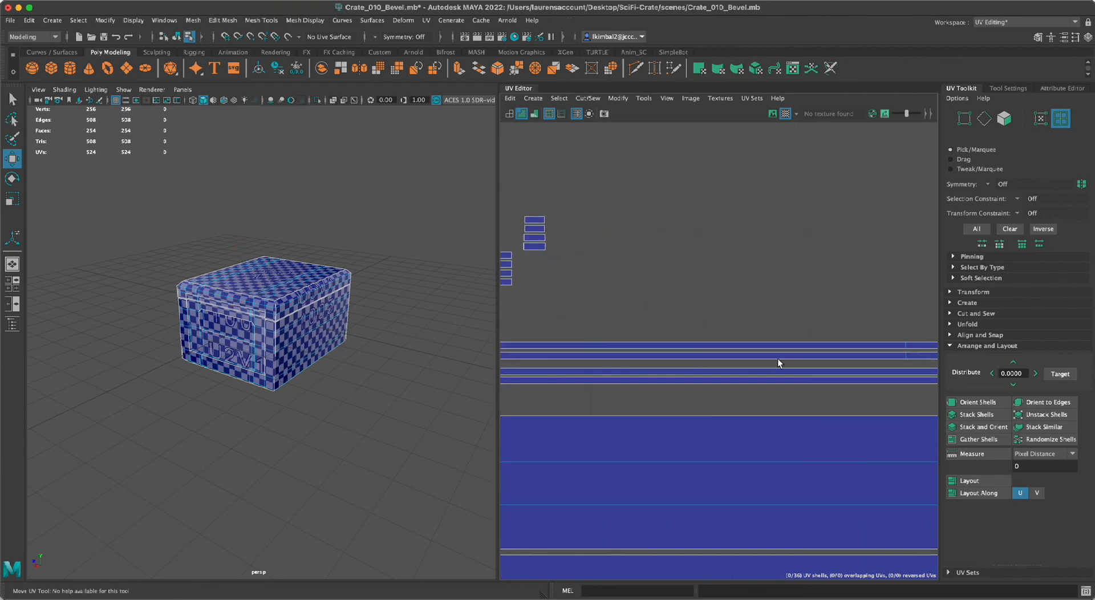
{"action": "left_click", "coordinate": [673, 346]}
{"action": "left_click_drag", "start_coordinate": [661, 343], "coordinate": [655, 303]}
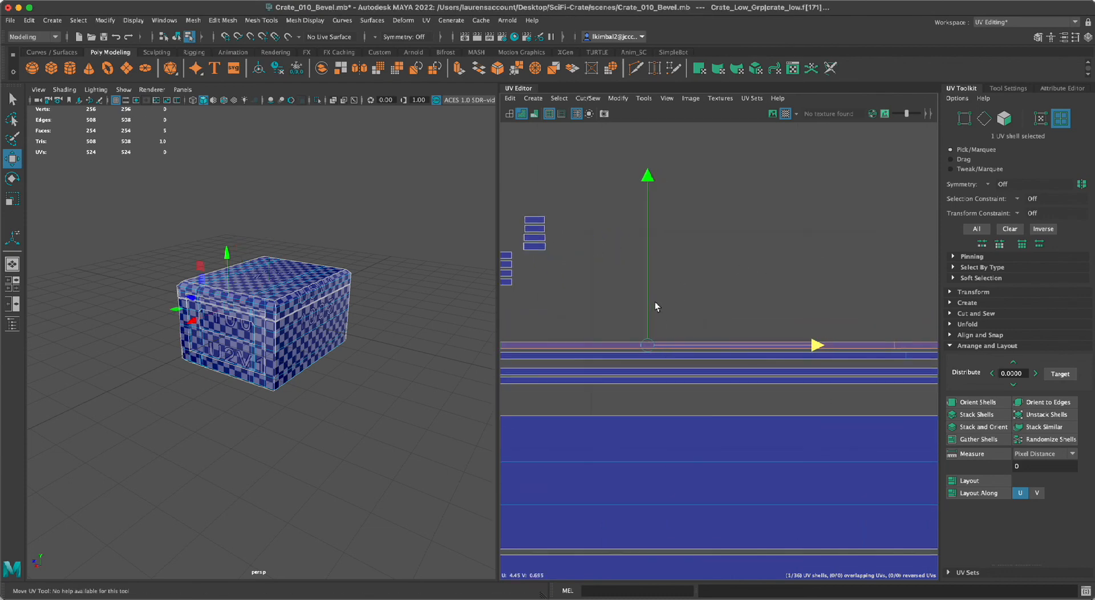
{"action": "key", "text": "ctrl+z"}
{"action": "left_click_drag", "start_coordinate": [658, 345], "coordinate": [667, 279]}
{"action": "key", "text": "ctrl+z"}
{"action": "left_click", "coordinate": [633, 258]}
- Move the two stacks of four small block shells down, side by side above the thin strips
{"action": "middle_click_drag", "start_coordinate": [633, 258], "coordinate": [685, 271], "text": "alt"}
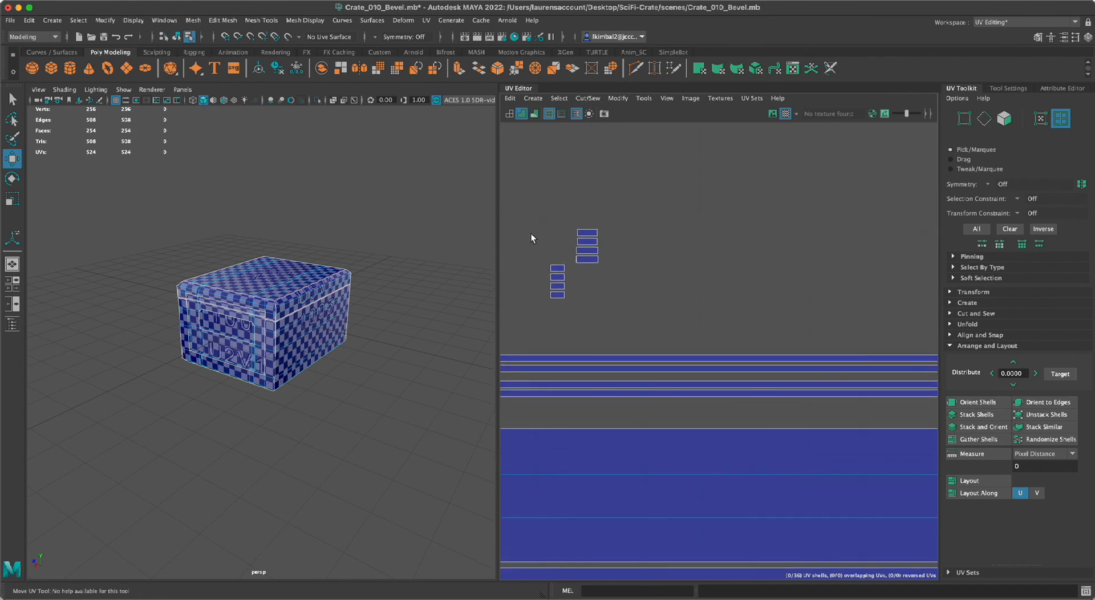
{"action": "left_click_drag", "start_coordinate": [566, 304], "coordinate": [547, 327]}
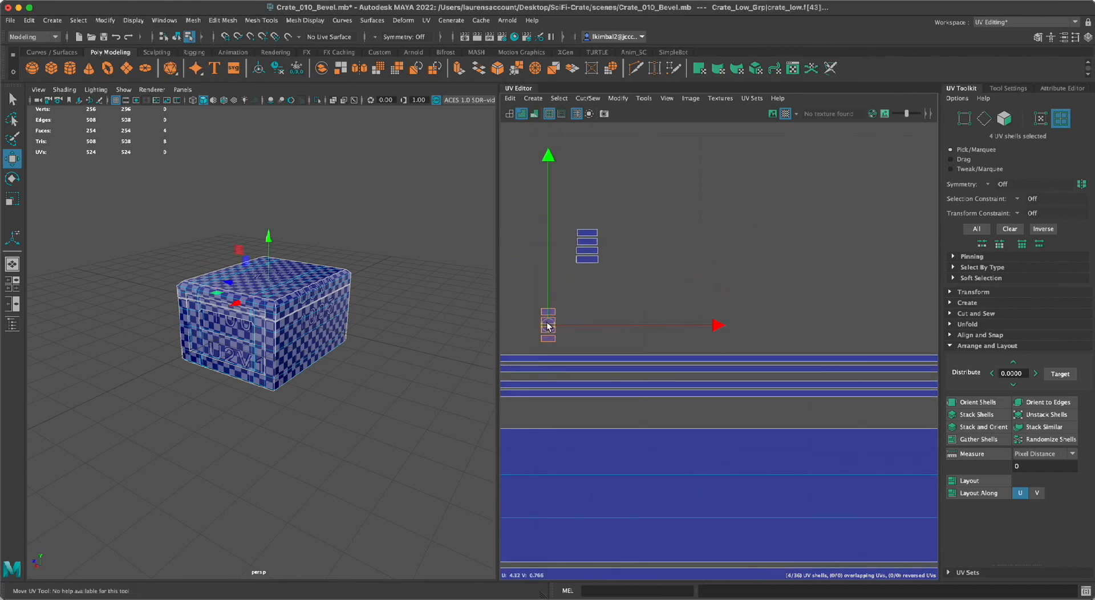
{"action": "left_click", "coordinate": [590, 251]}
{"action": "left_click_drag", "start_coordinate": [590, 251], "coordinate": [574, 332]}
{"action": "left_click", "coordinate": [693, 269]}
- Look over the arrangement of all UV shells across the row of tiles
{"action": "right_click_drag", "start_coordinate": [810, 317], "coordinate": [286, 171], "text": "alt"}
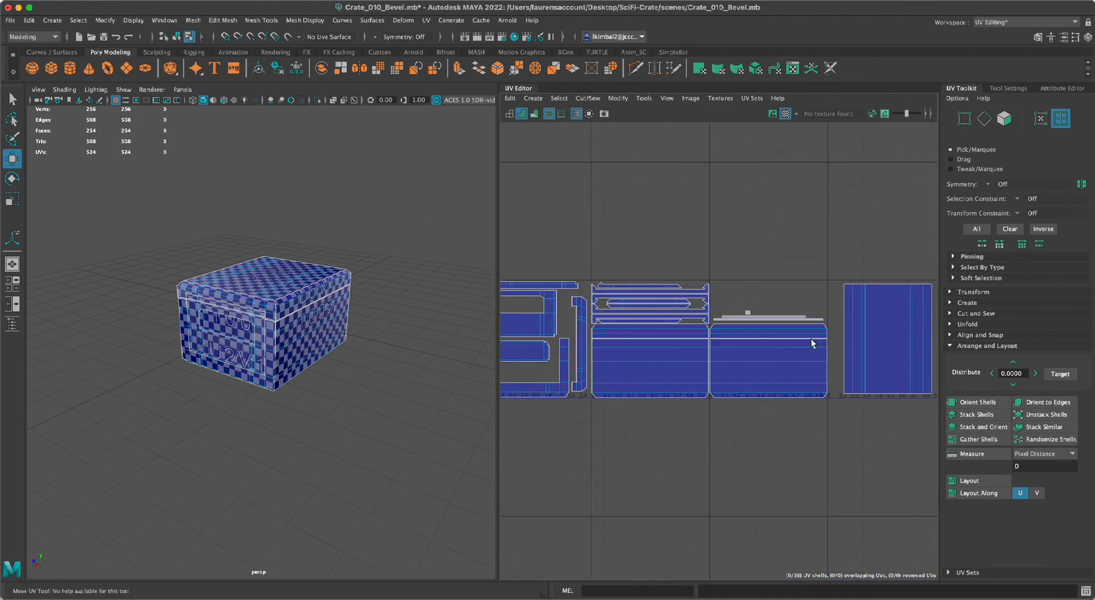
{"action": "right_click_drag", "start_coordinate": [814, 343], "coordinate": [644, 256], "text": "alt"}
{"action": "middle_click_drag", "start_coordinate": [644, 256], "coordinate": [670, 233], "text": "alt"}
{"action": "right_click_drag", "start_coordinate": [670, 233], "coordinate": [768, 381], "text": "alt"}
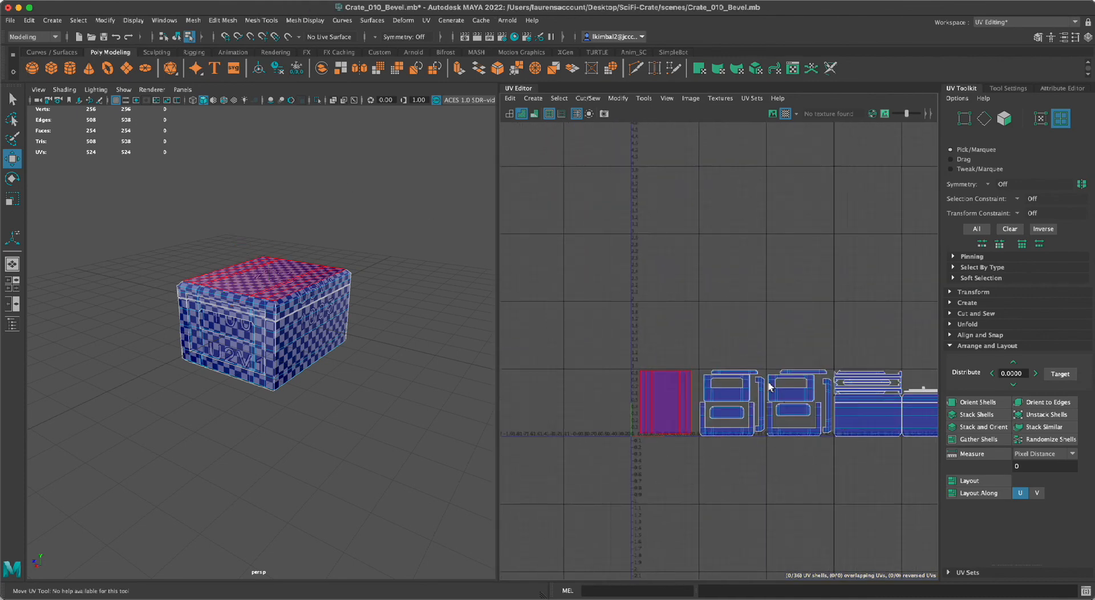
{"action": "middle_click_drag", "start_coordinate": [768, 382], "coordinate": [648, 347], "text": "alt"}
{"action": "right_click_drag", "start_coordinate": [647, 347], "coordinate": [656, 346], "text": "alt"}
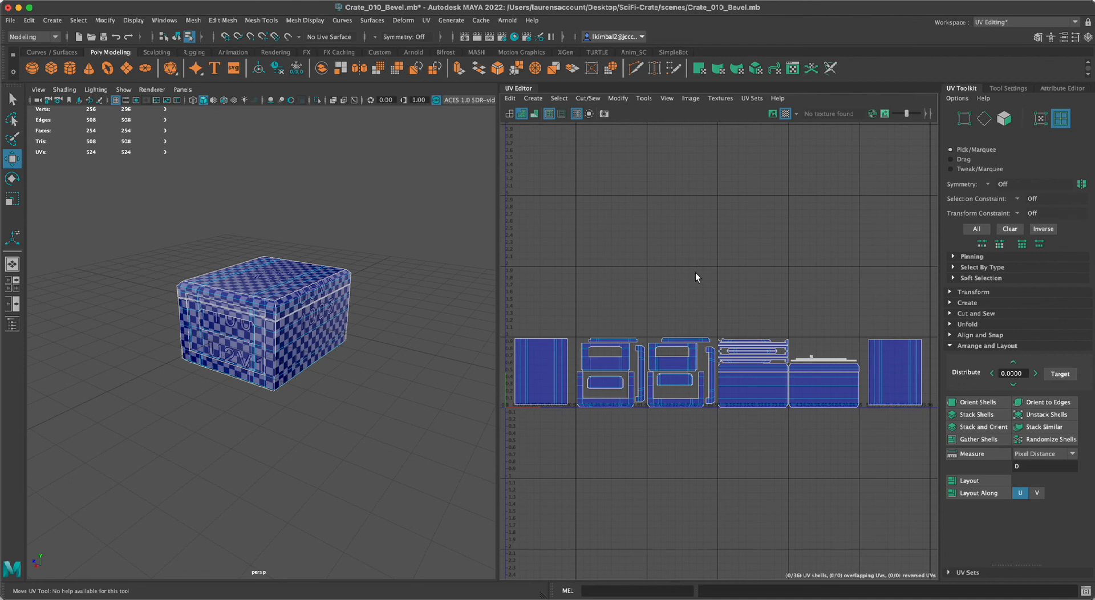
{"action": "scroll", "coordinate": [631, 426], "scroll_direction": "down", "scroll_amount": 2}
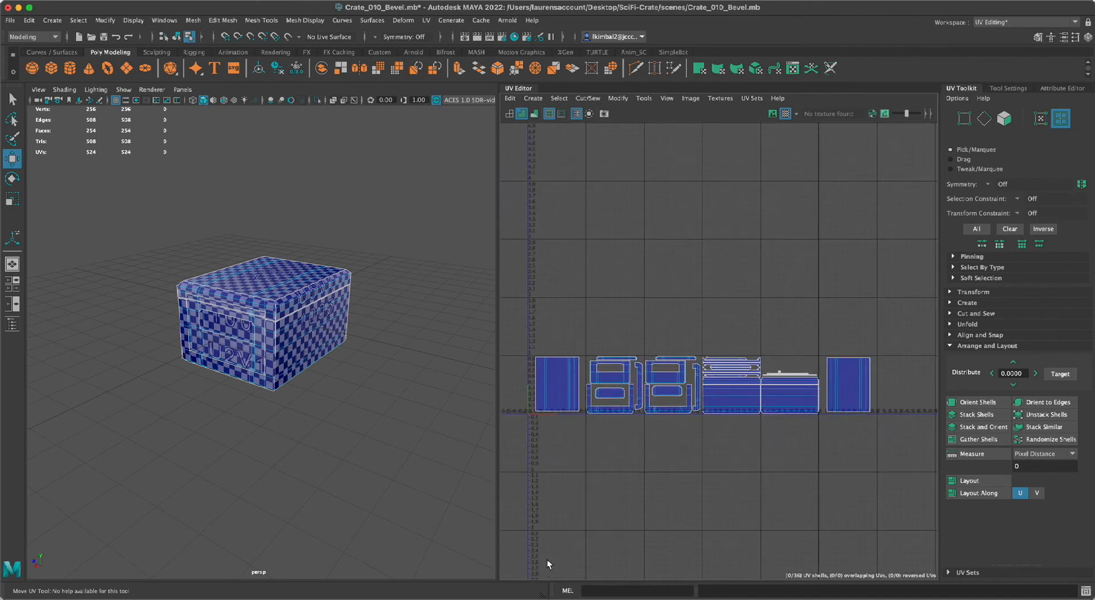